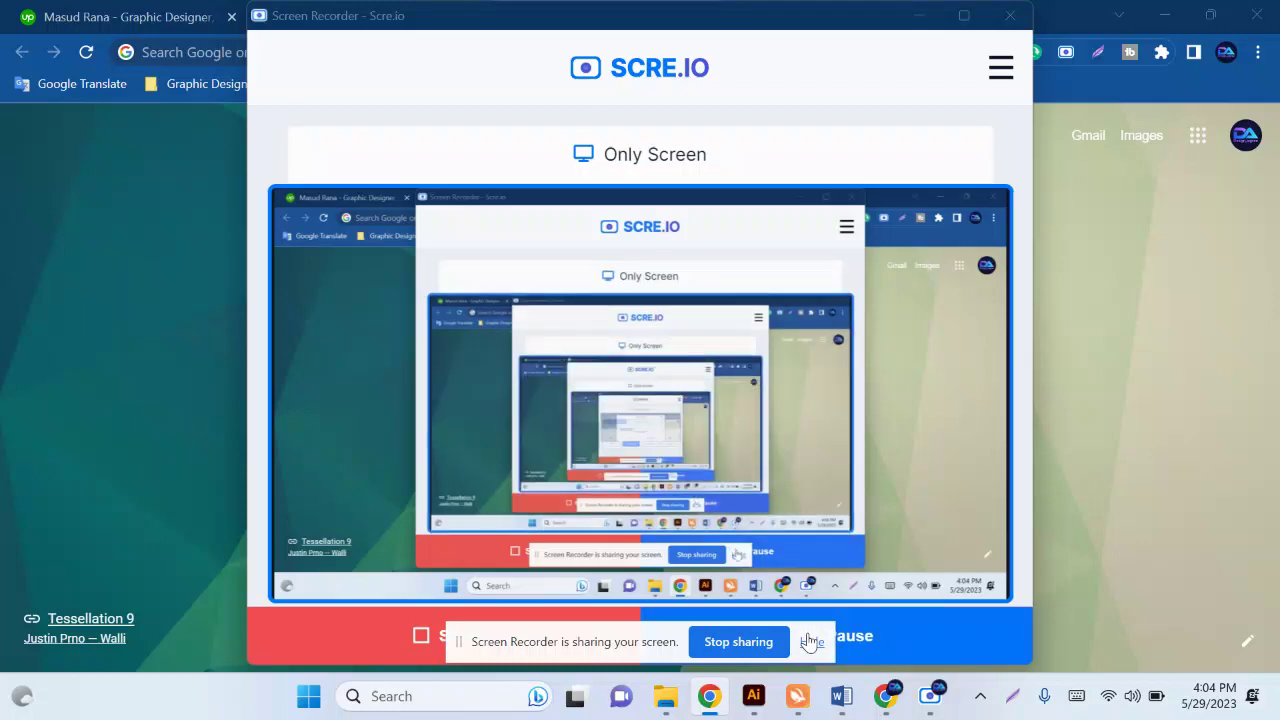
Dismiss the Scre.io sharing notice and minimize the recorder and Chrome to reveal Word.
click(810, 641)
click(920, 16)
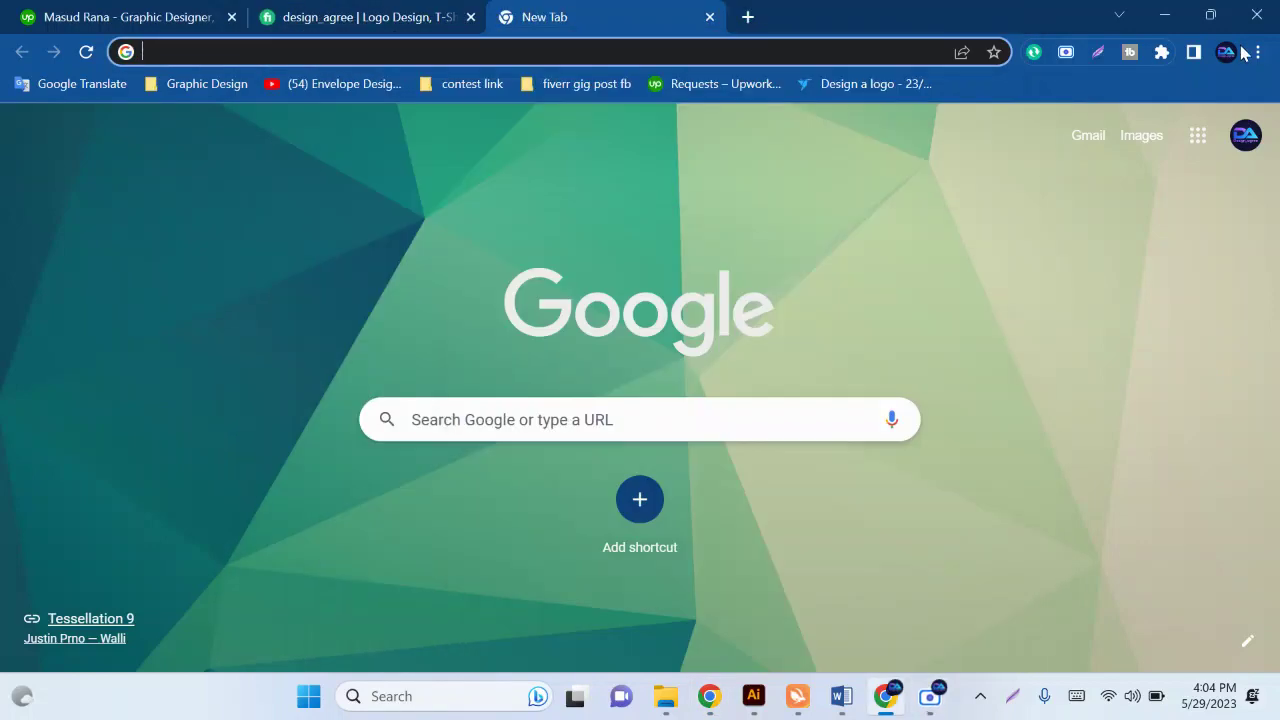
click(1160, 16)
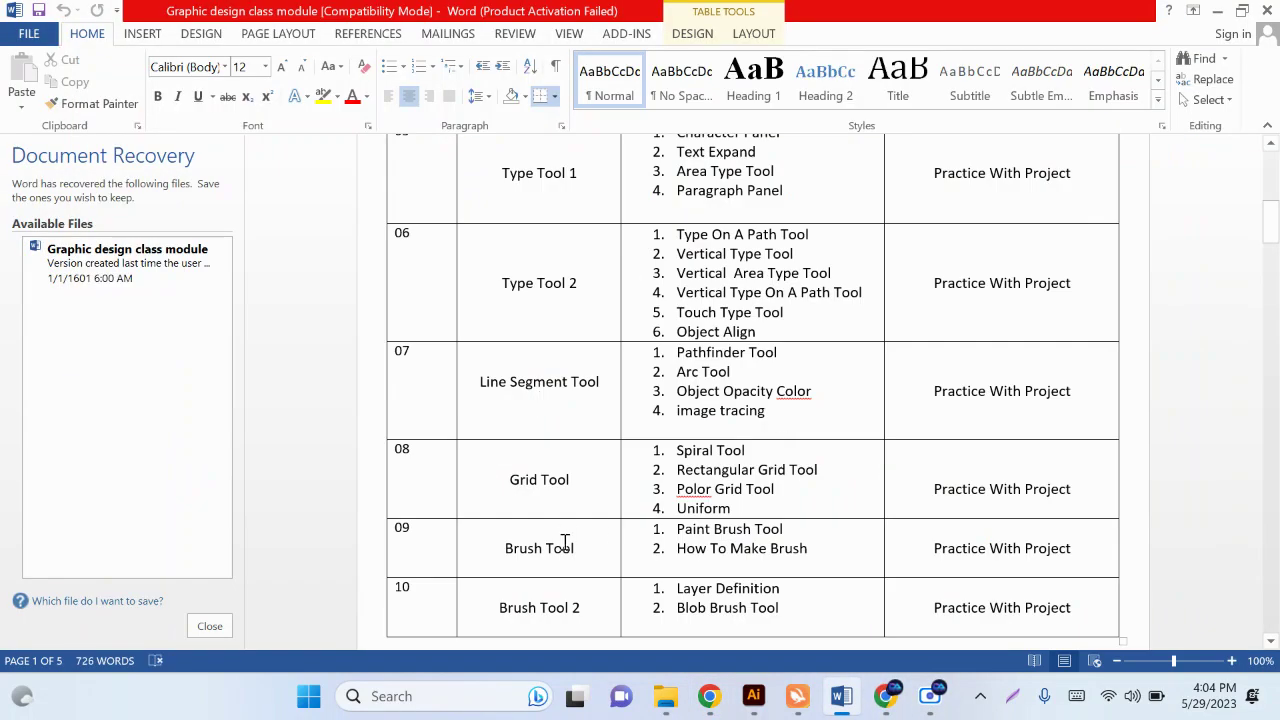
ctrl+scroll(565, 542, up, 1)
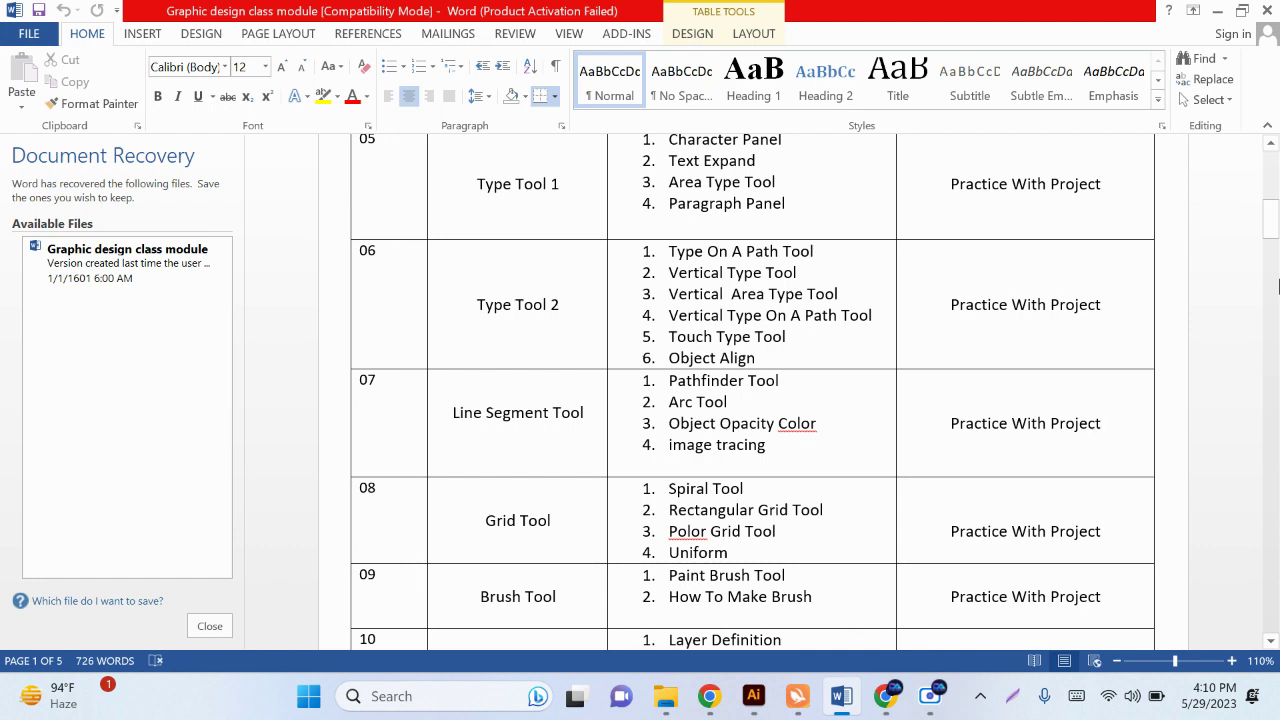
Scroll down the course schedule table to review the later days.
scroll(1279, 287, down, 10)
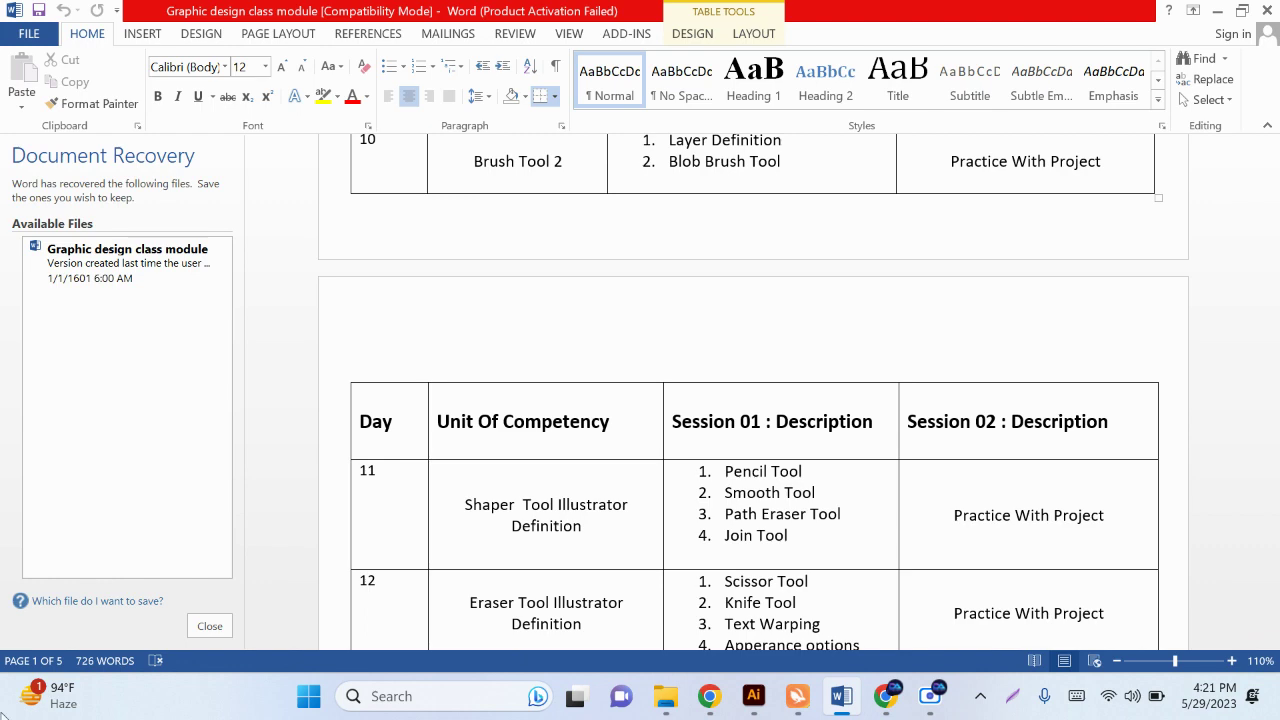
click(60, 695)
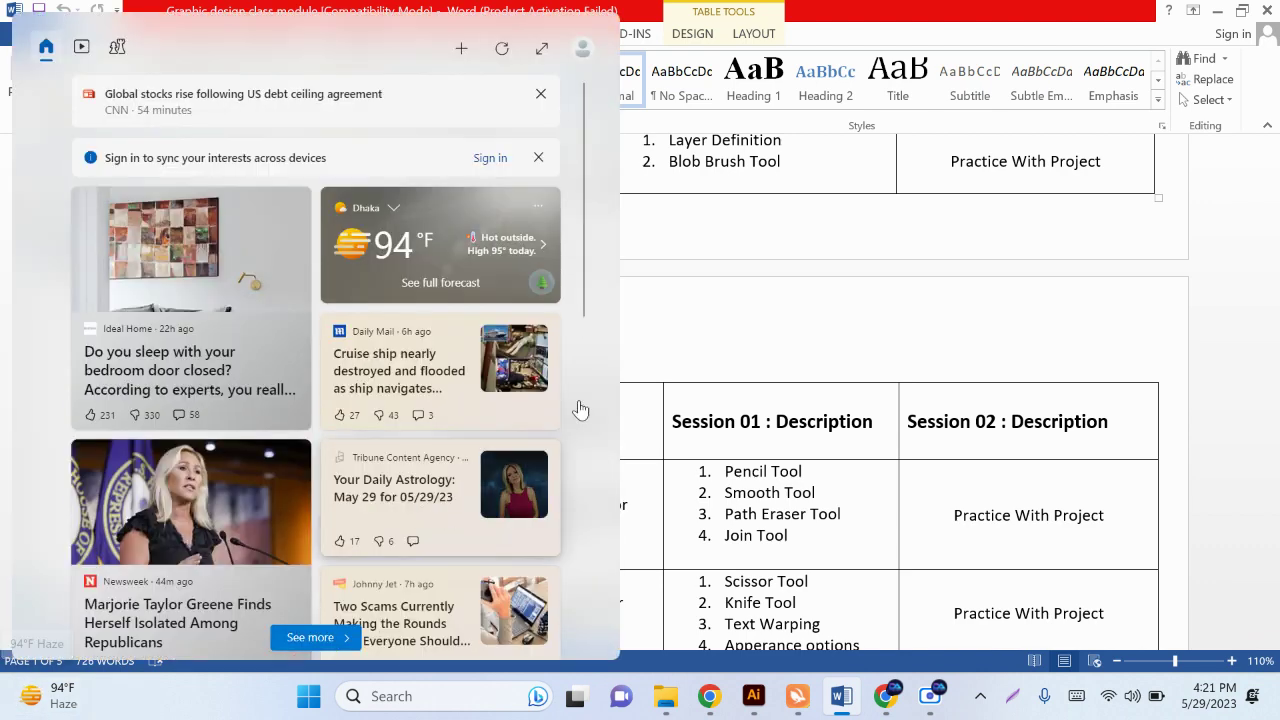
click(877, 334)
scroll(877, 334, up, 4)
scroll(489, 463, up, 3)
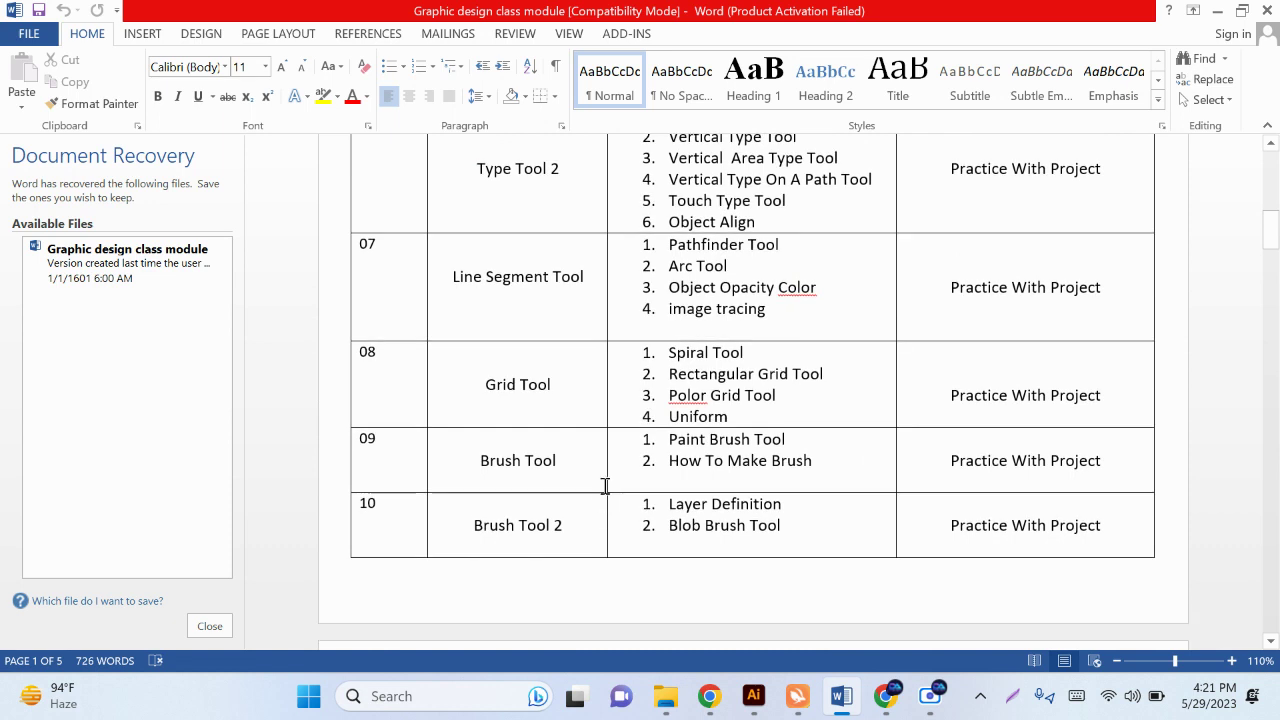
scroll(602, 420, up, 1)
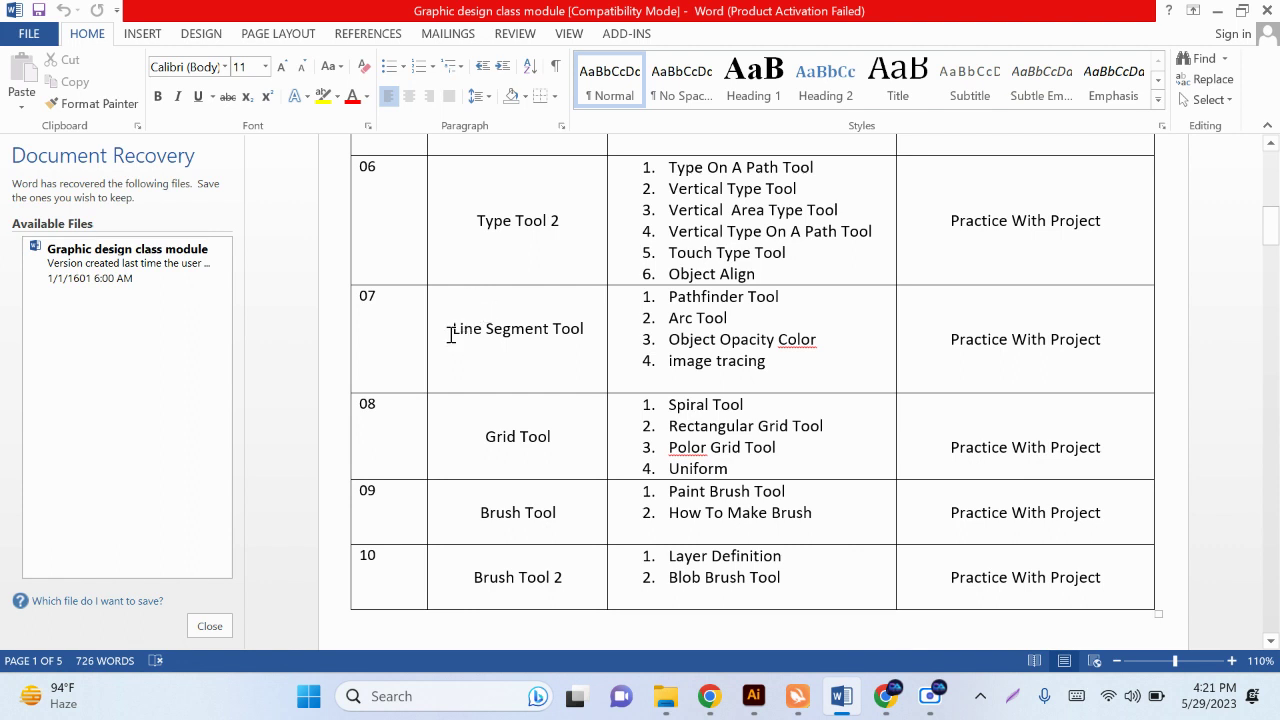
drag(452, 330, 552, 328)
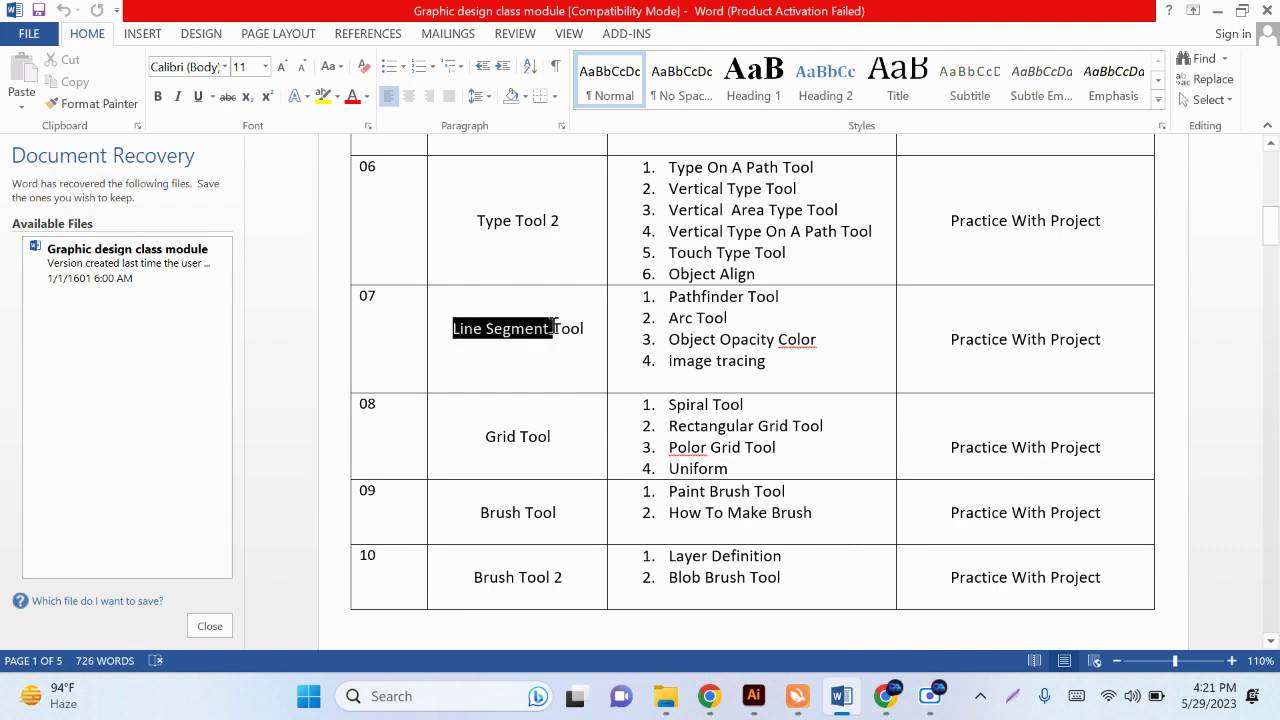
click(670, 318)
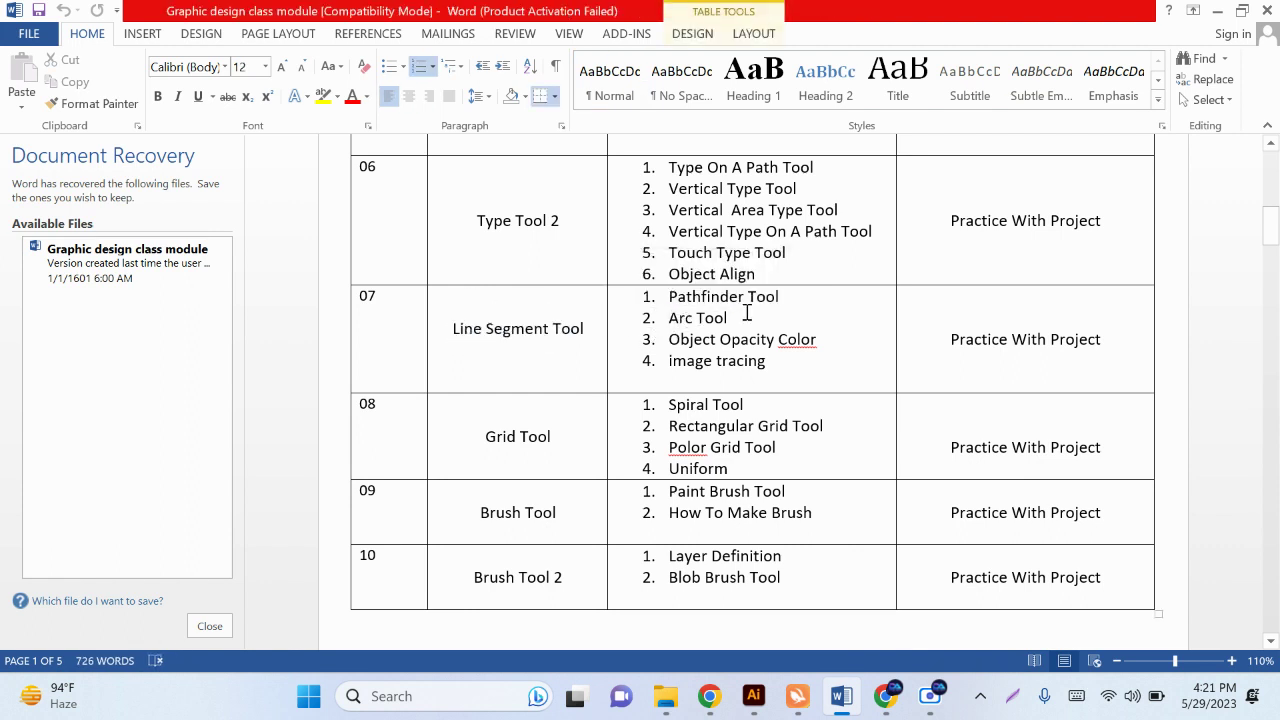
mouse_move(780, 297)
mouse_down()
mouse_move(694, 298)
mouse_move(740, 318)
mouse_up()
drag(815, 340, 669, 340)
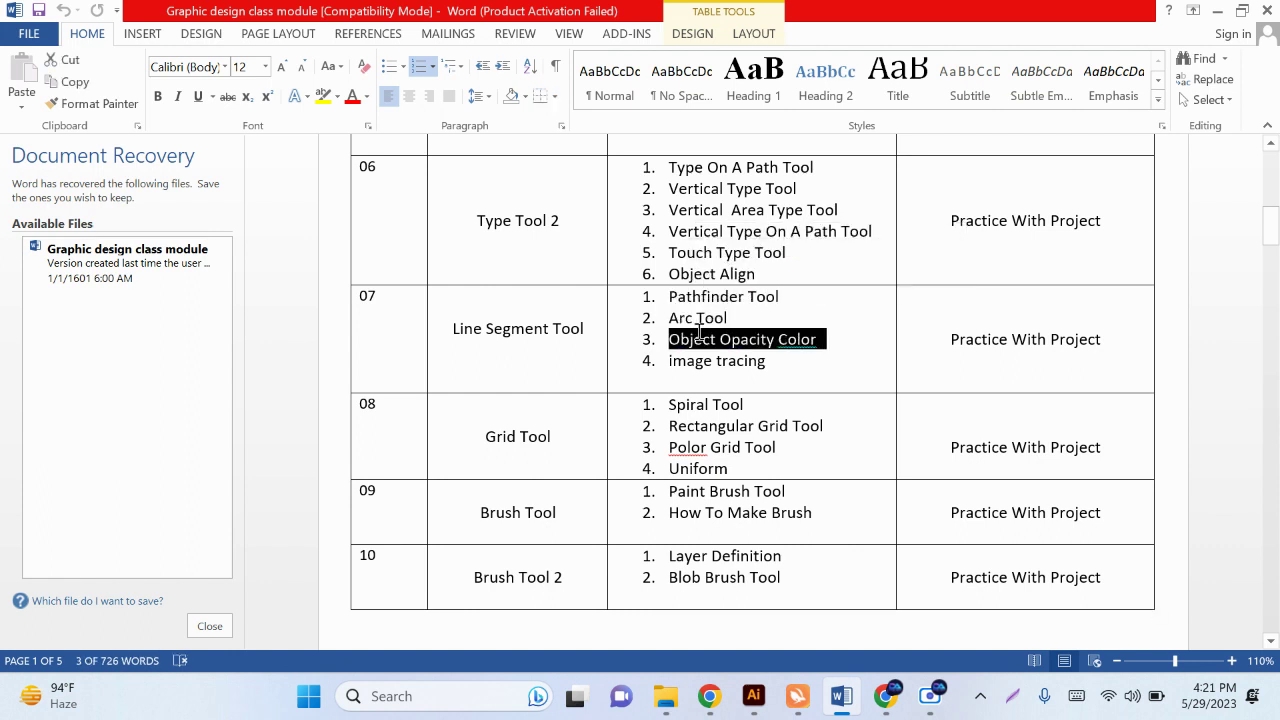
drag(776, 361, 695, 364)
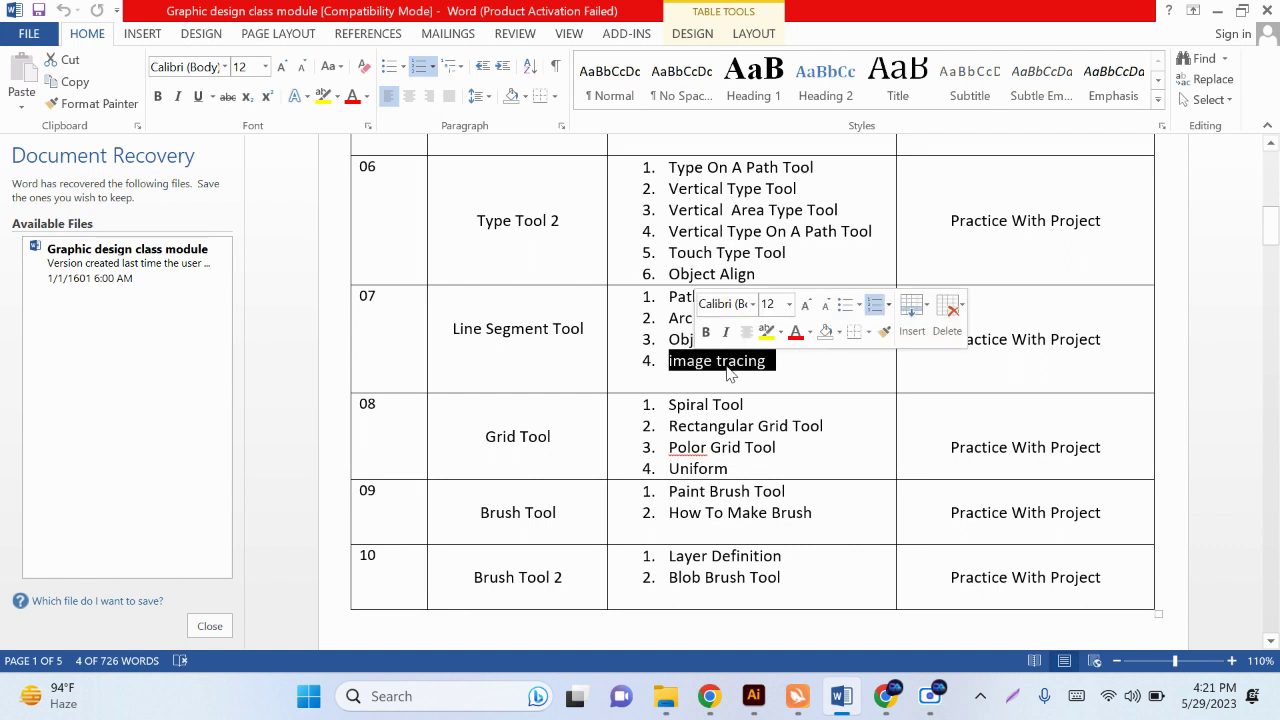
click(729, 362)
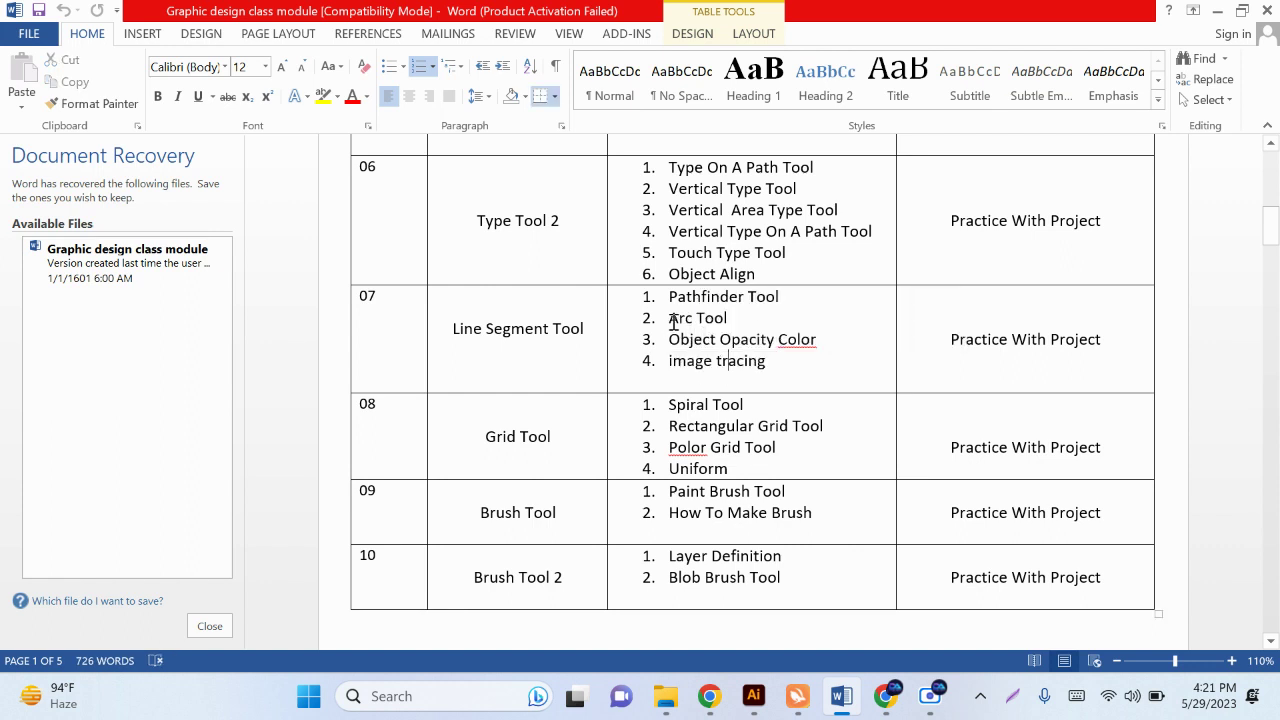
drag(668, 297, 781, 297)
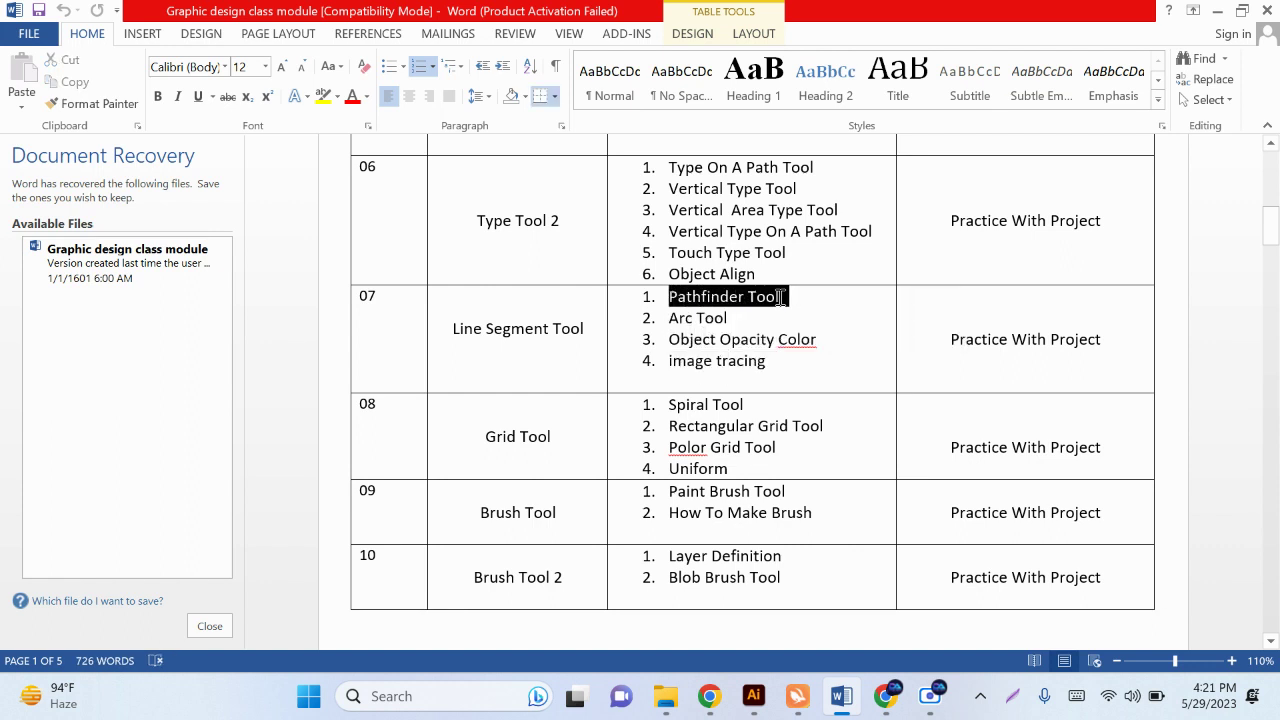
drag(668, 361, 763, 360)
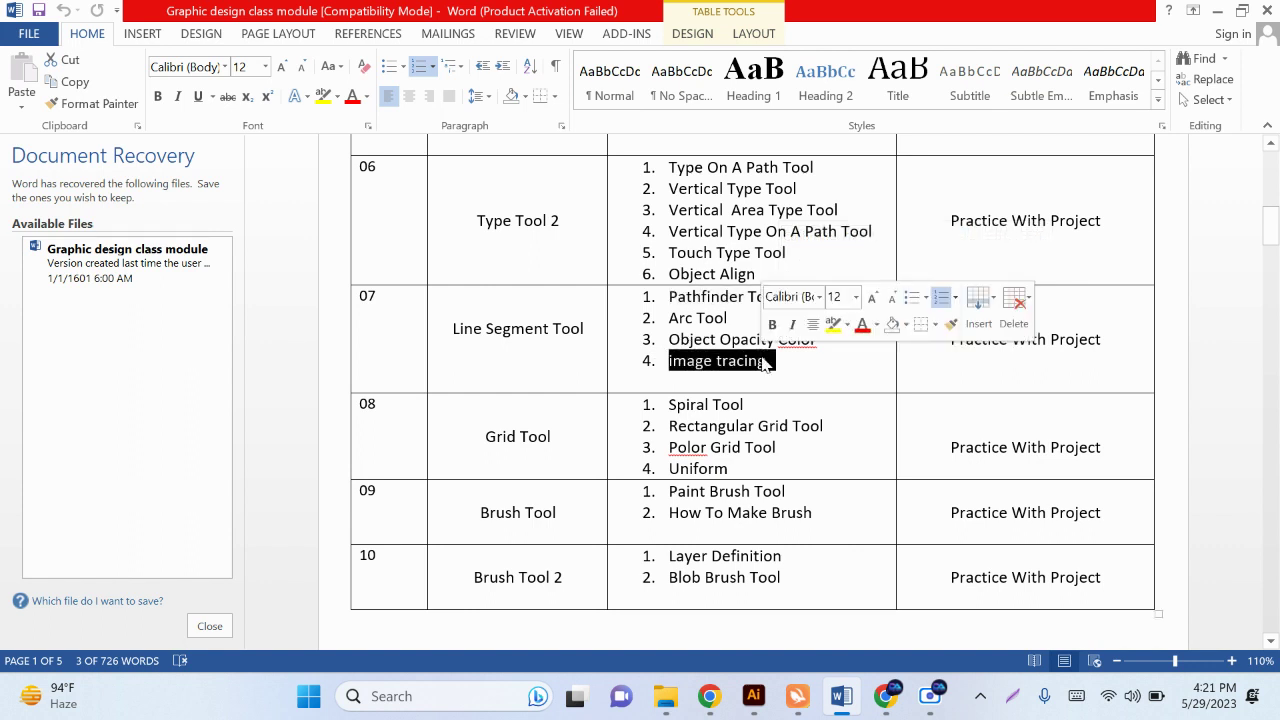
Create a new Art & Illustration document from the B4 preset (1031.81 × 728.5 pt).
click(752, 700)
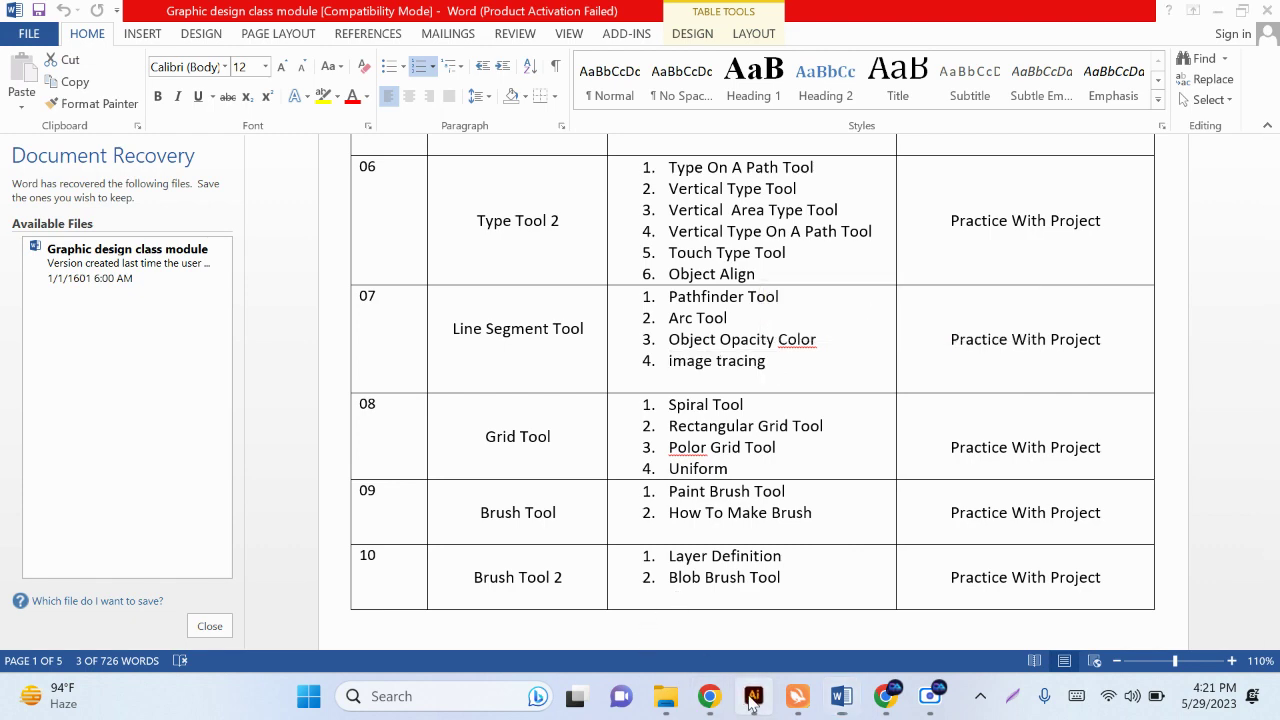
click(101, 18)
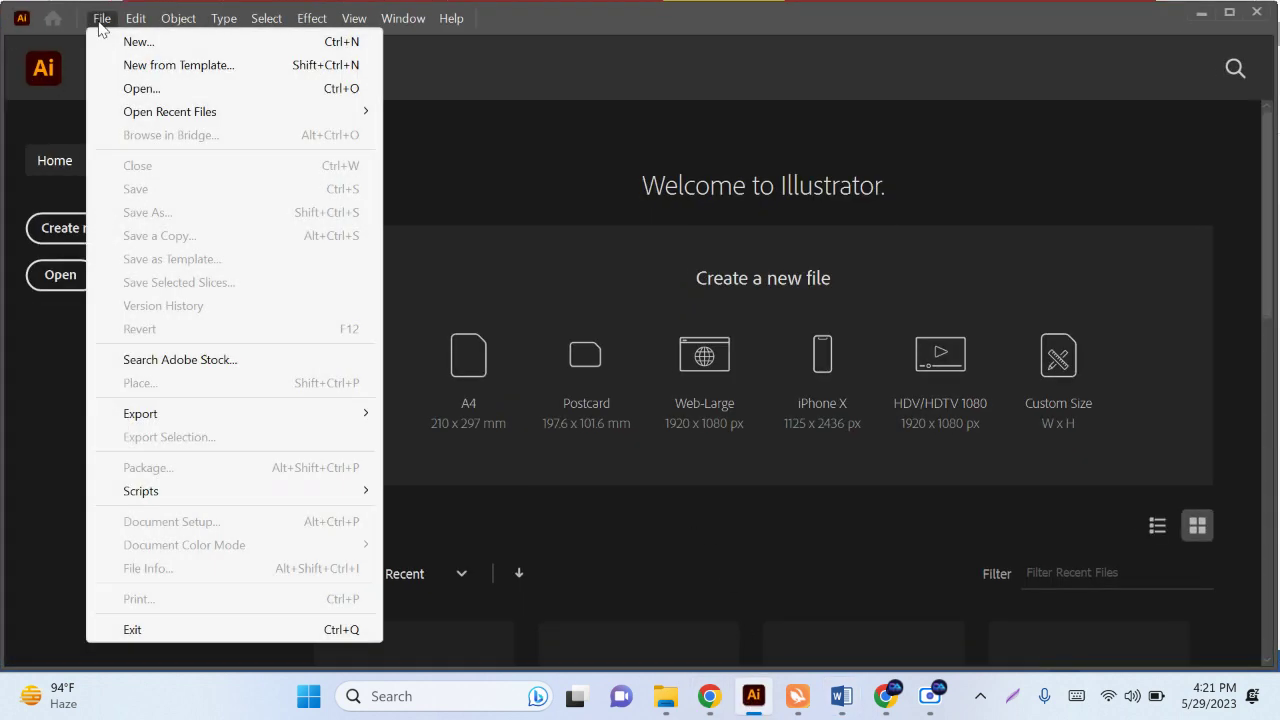
click(74, 228)
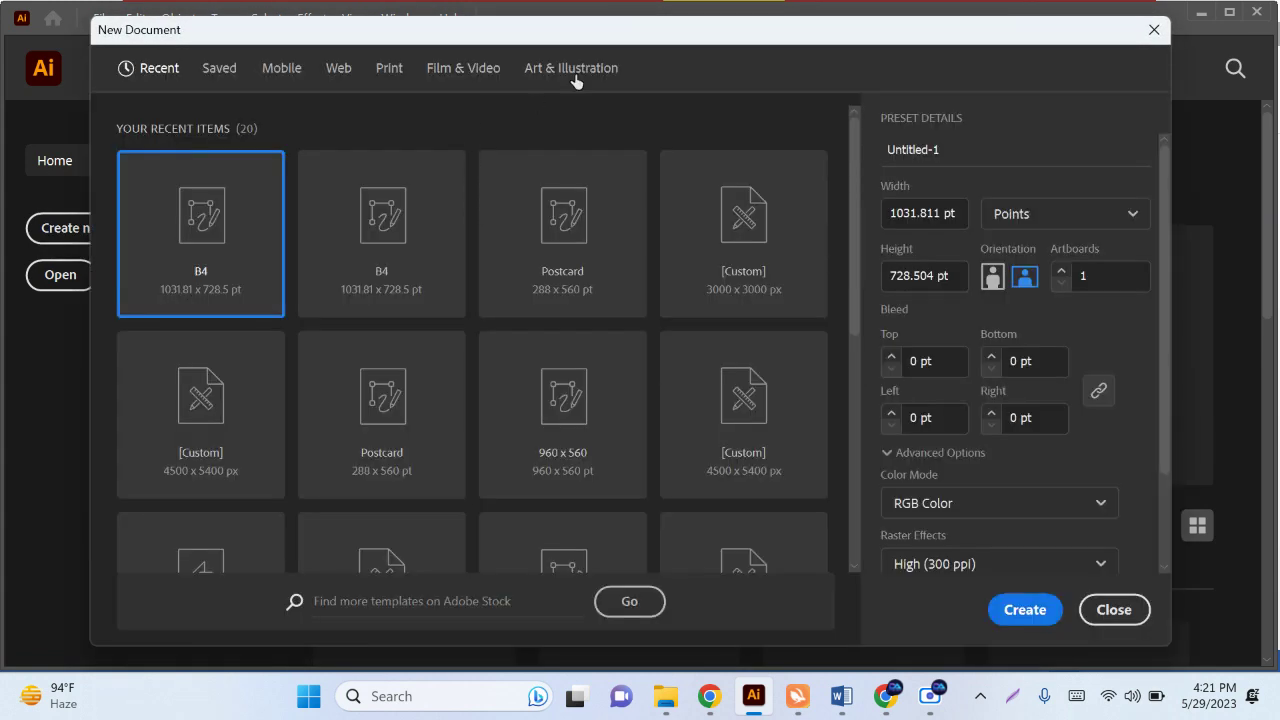
click(571, 68)
scroll(900, 400, down, 2)
scroll(785, 500, down, 2)
click(748, 550)
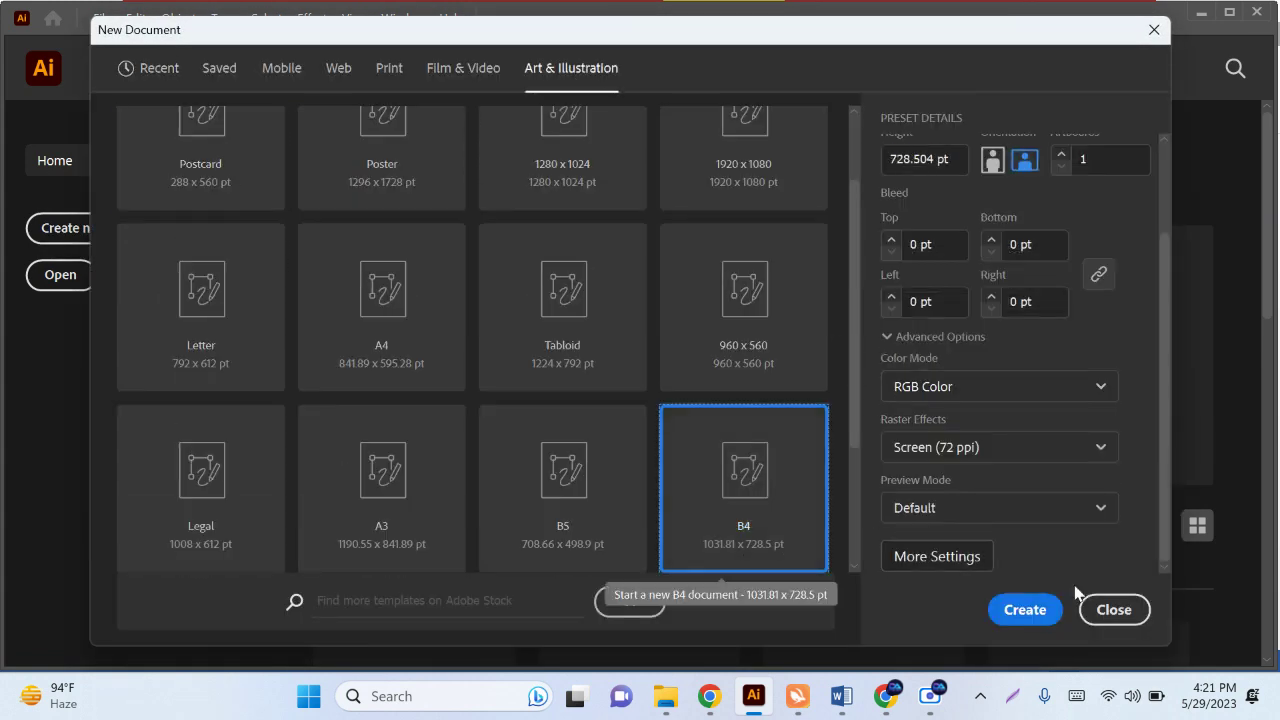
click(1032, 610)
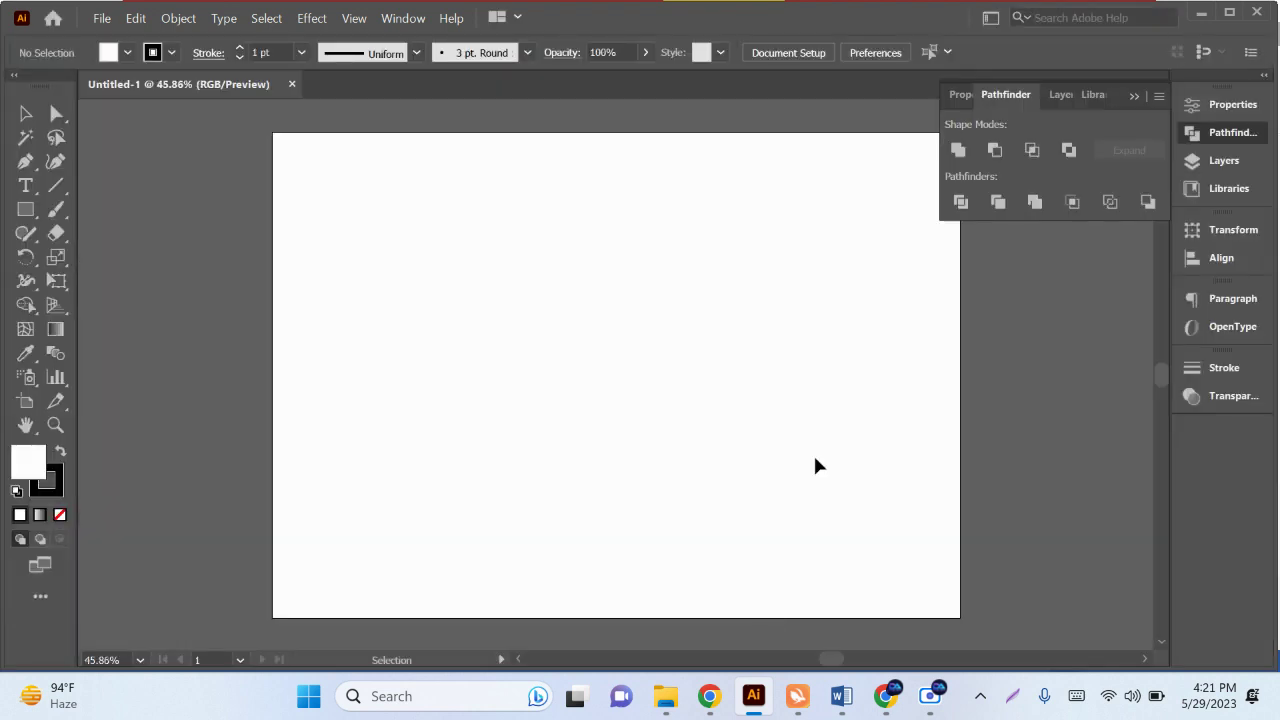
Draw a straight horizontal line across the artboard with the Line Segment tool and no fill.
click(1131, 97)
scroll(717, 509, up, 1)
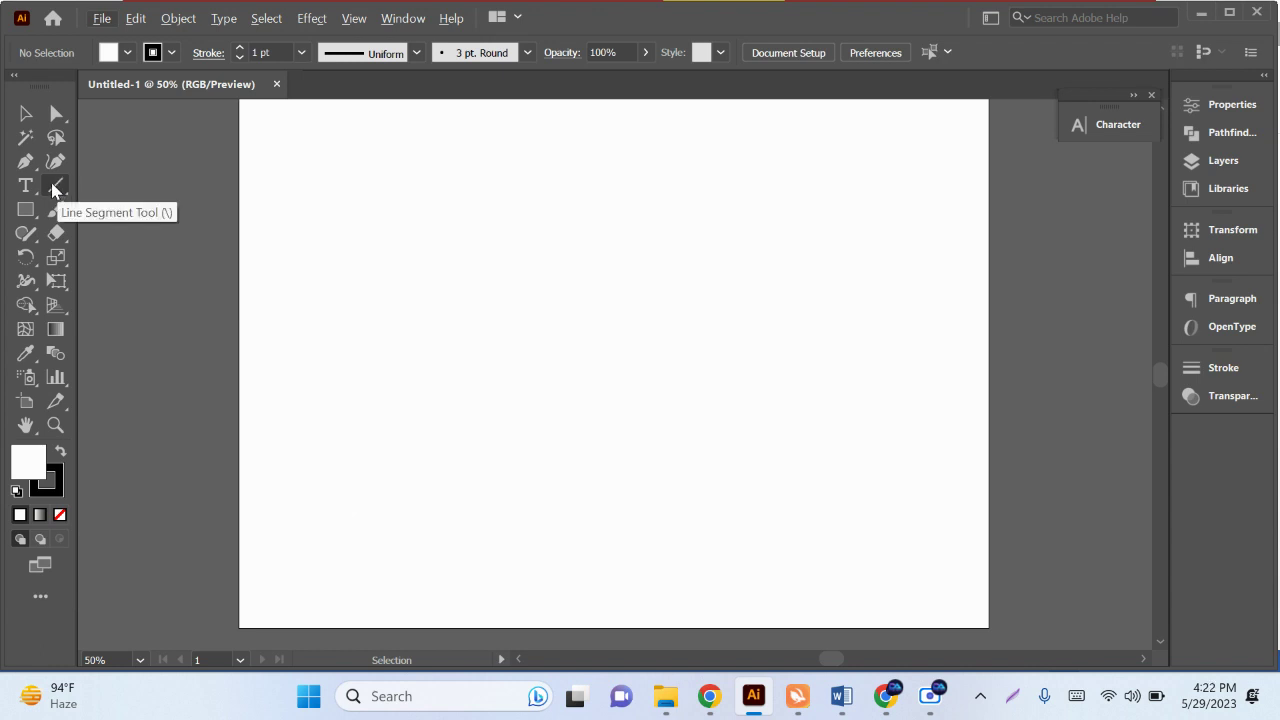
click(53, 190)
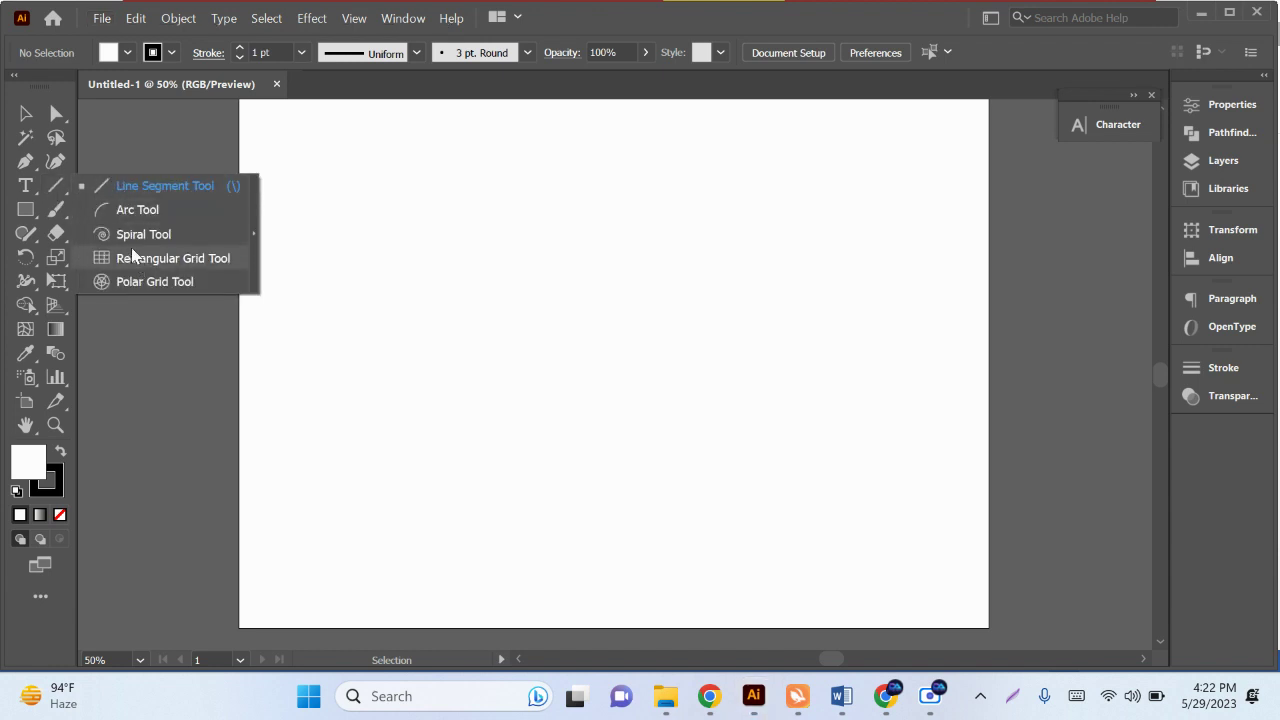
click(130, 186)
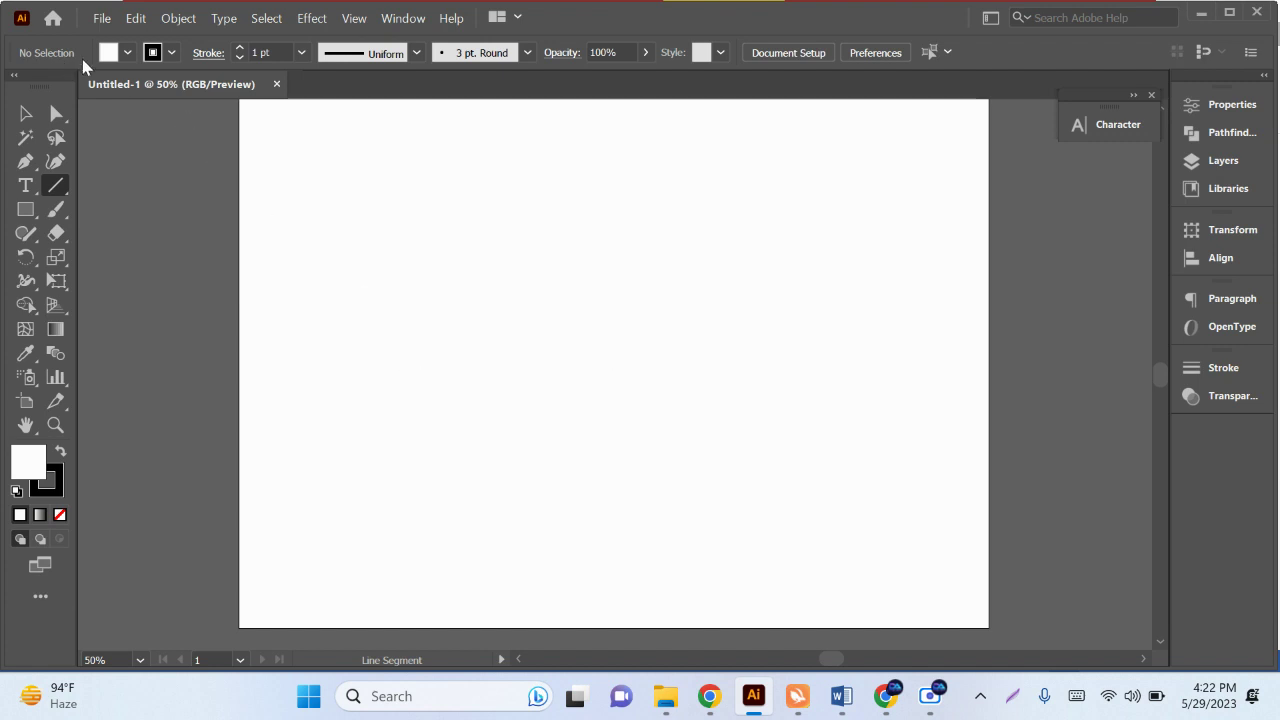
click(127, 52)
click(13, 86)
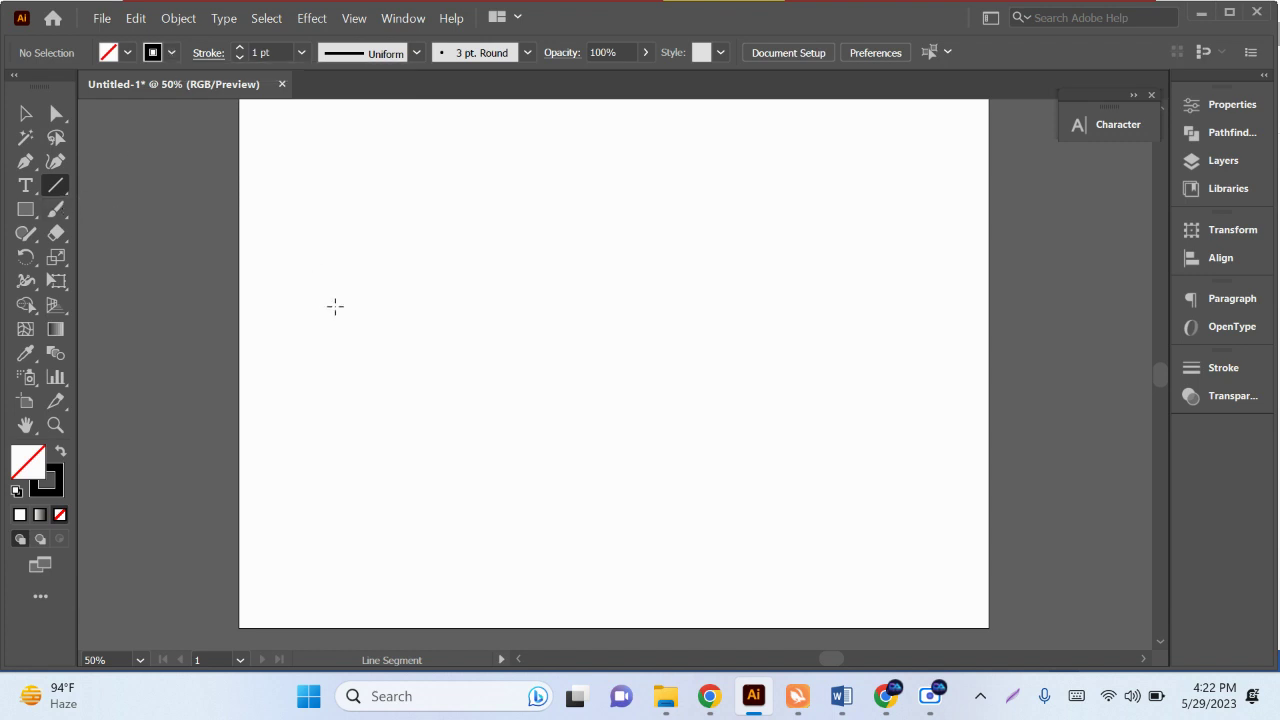
mouse_move(327, 320)
mouse_down()
mouse_move(765, 342)
mouse_move(866, 317)
mouse_up()
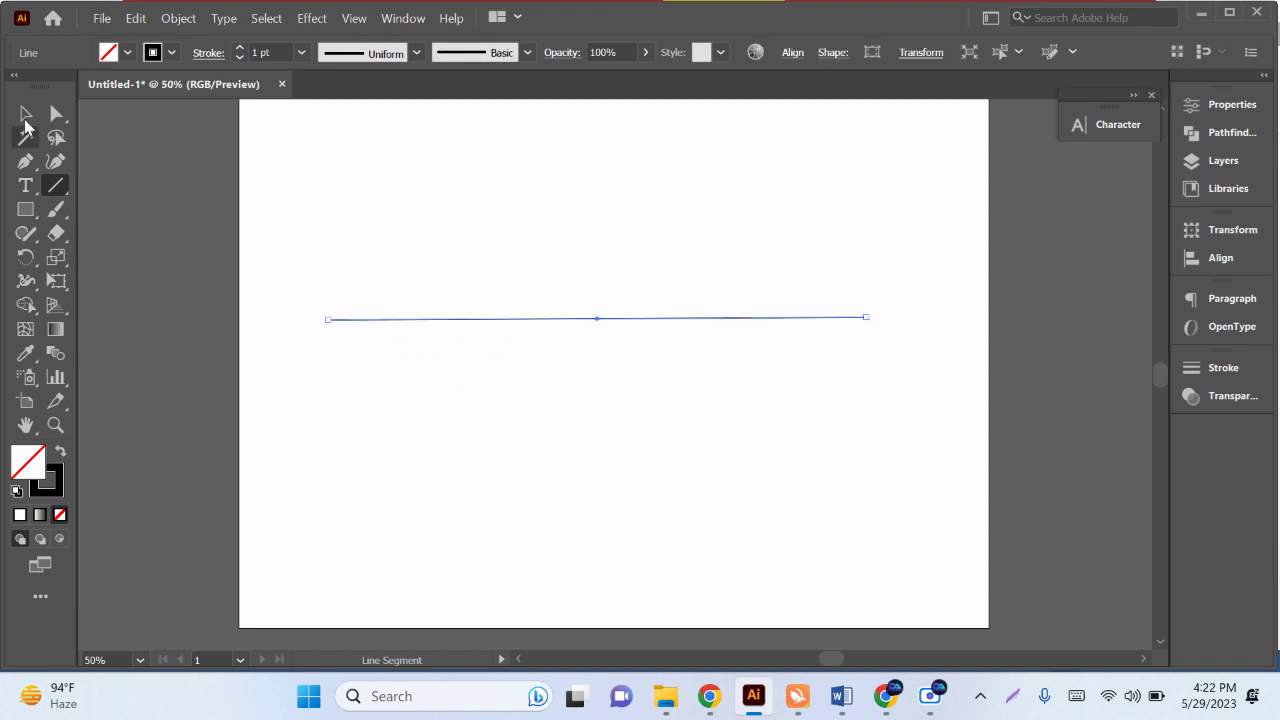
Select the 14 pt line and remove it, leaving the artboard empty.
click(25, 118)
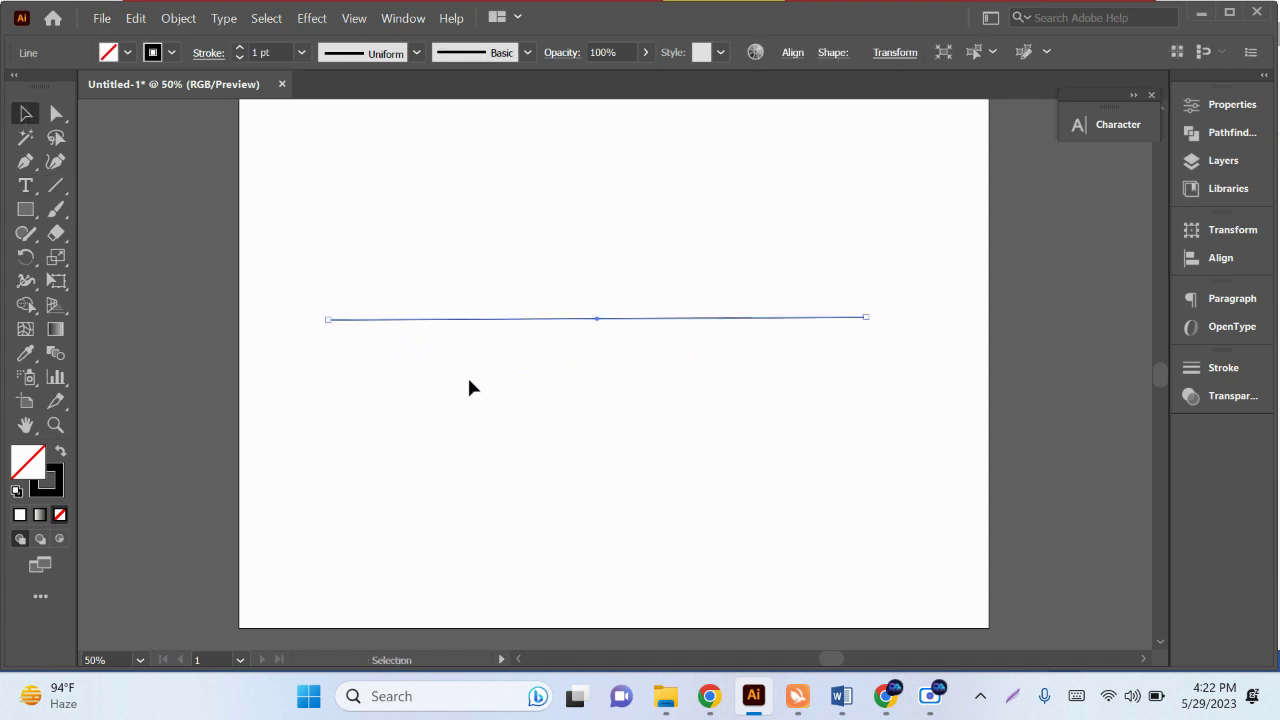
scroll(270, 52, up, 3)
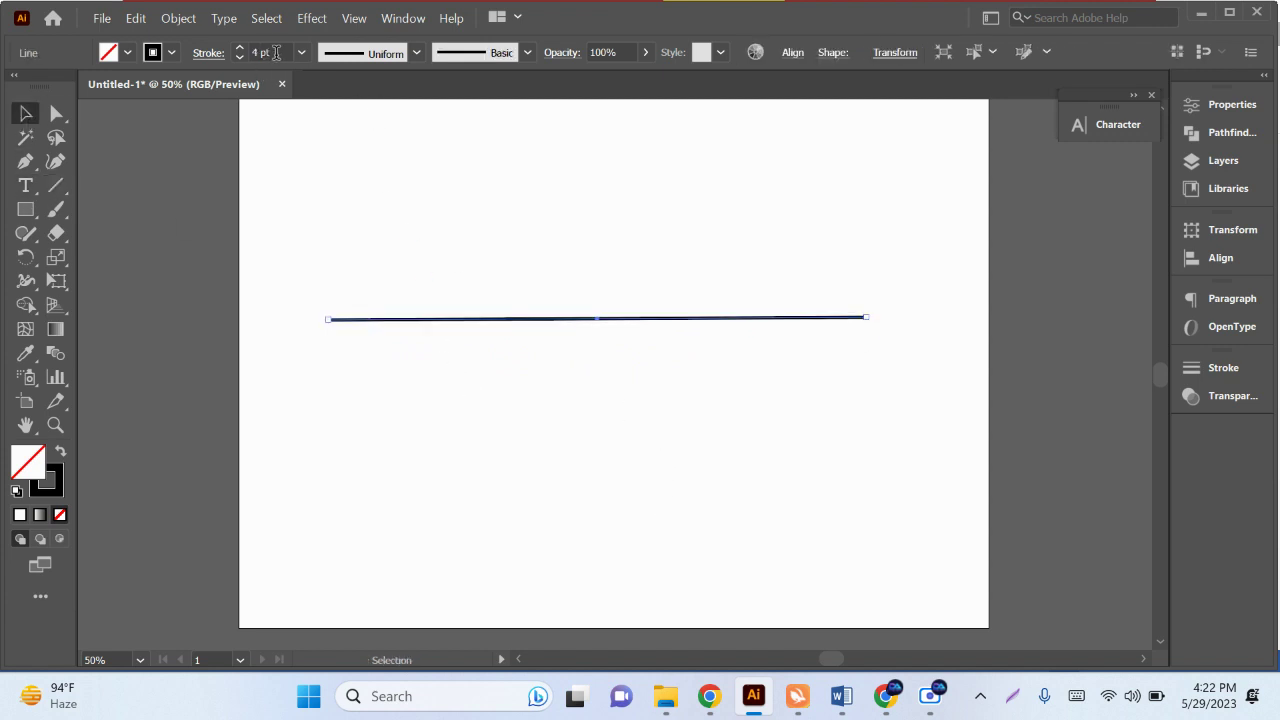
scroll(276, 52, up, 10)
click(594, 243)
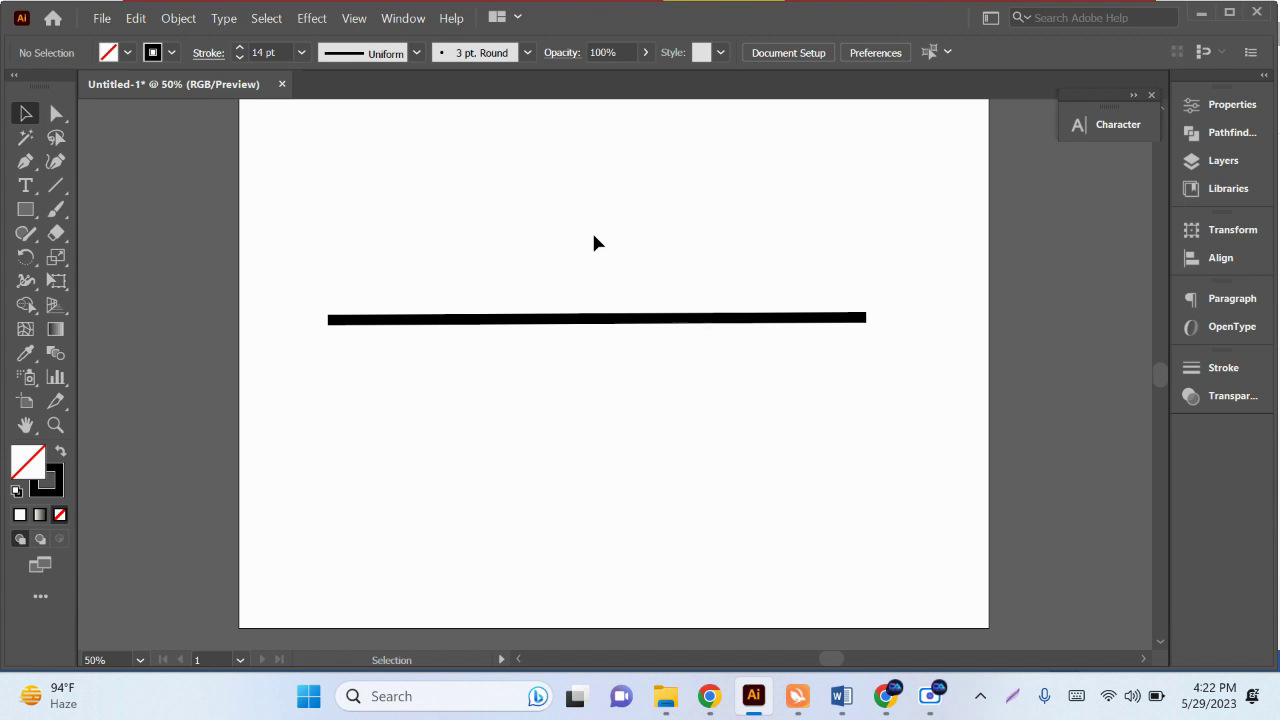
drag(550, 200, 703, 409)
key(Delete)
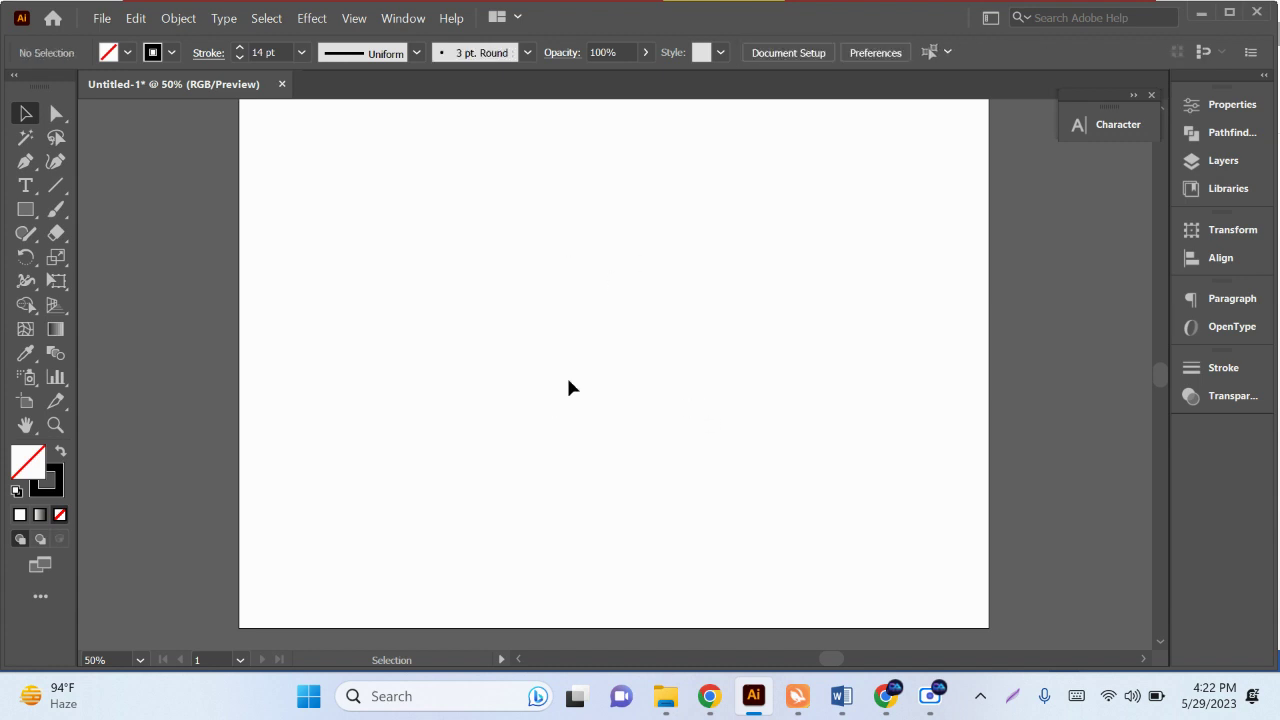
click(47, 194)
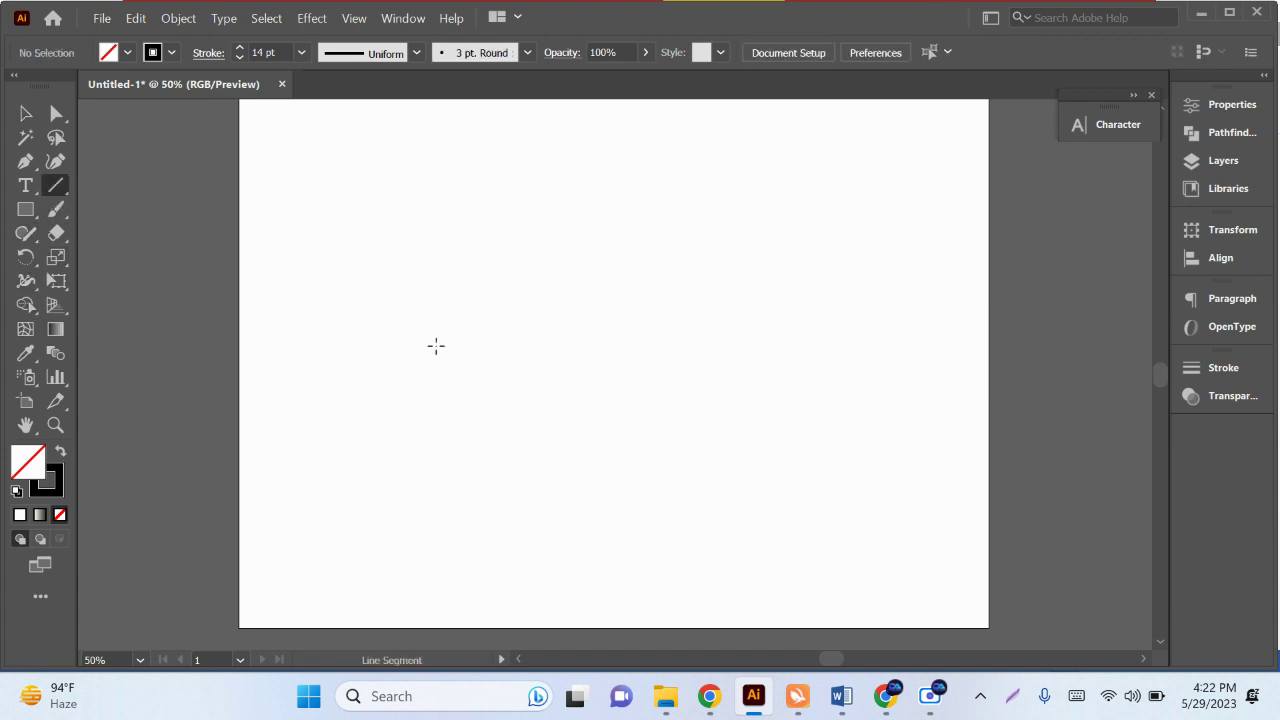
mouse_move(408, 324)
mouse_down()
mouse_move(744, 456)
mouse_move(883, 364)
mouse_move(880, 455)
mouse_up()
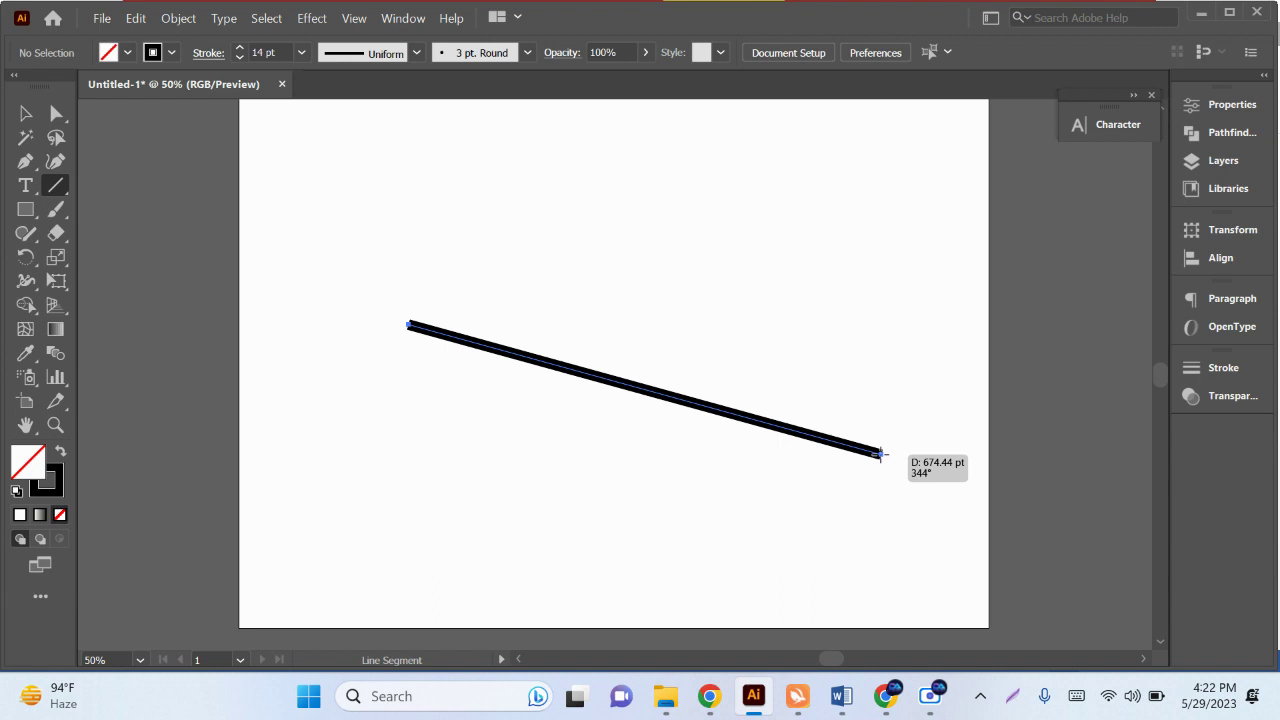
mouse_move(880, 455)
mouse_down()
mouse_move(871, 417)
mouse_move(720, 417)
mouse_move(830, 412)
mouse_up()
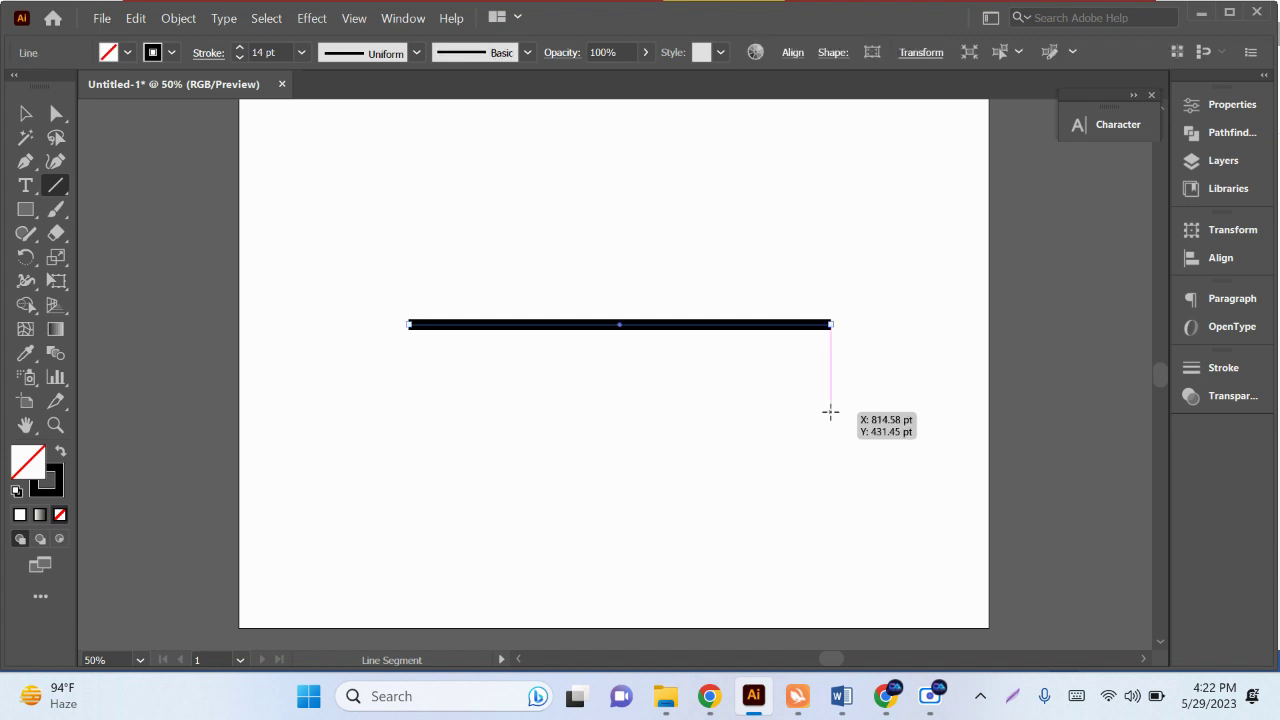
click(25, 113)
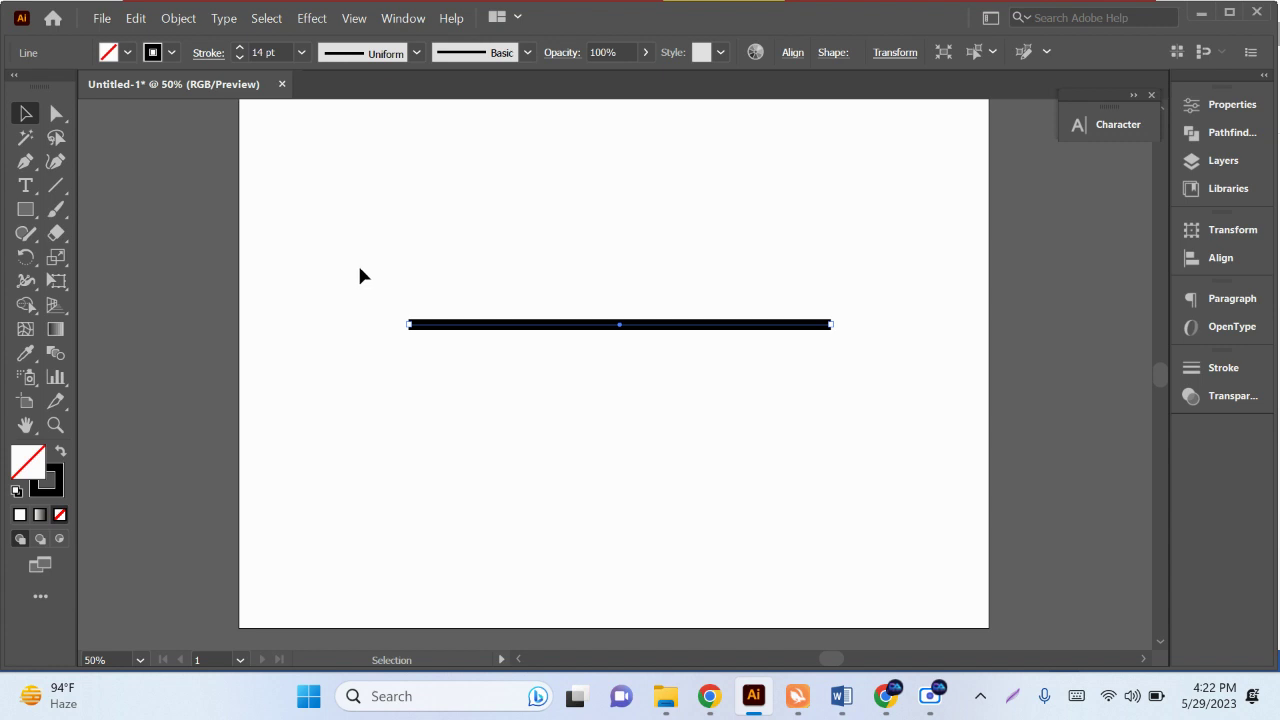
key(Delete)
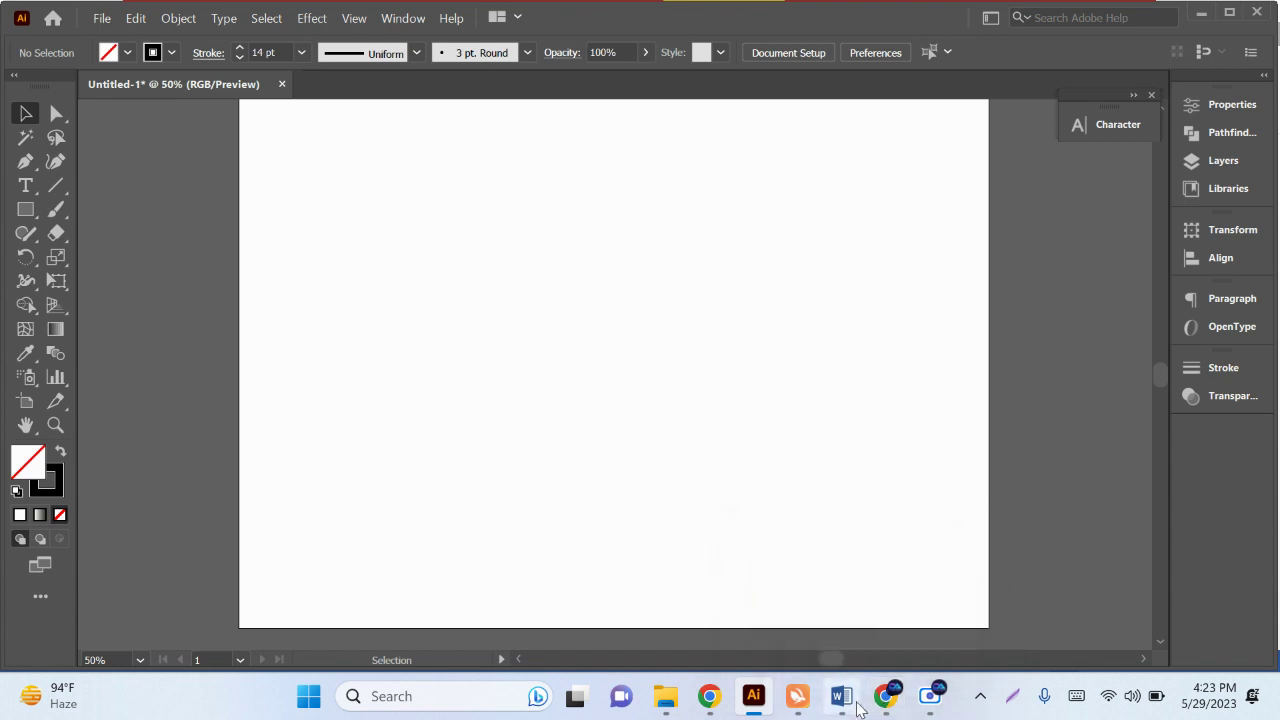
click(840, 697)
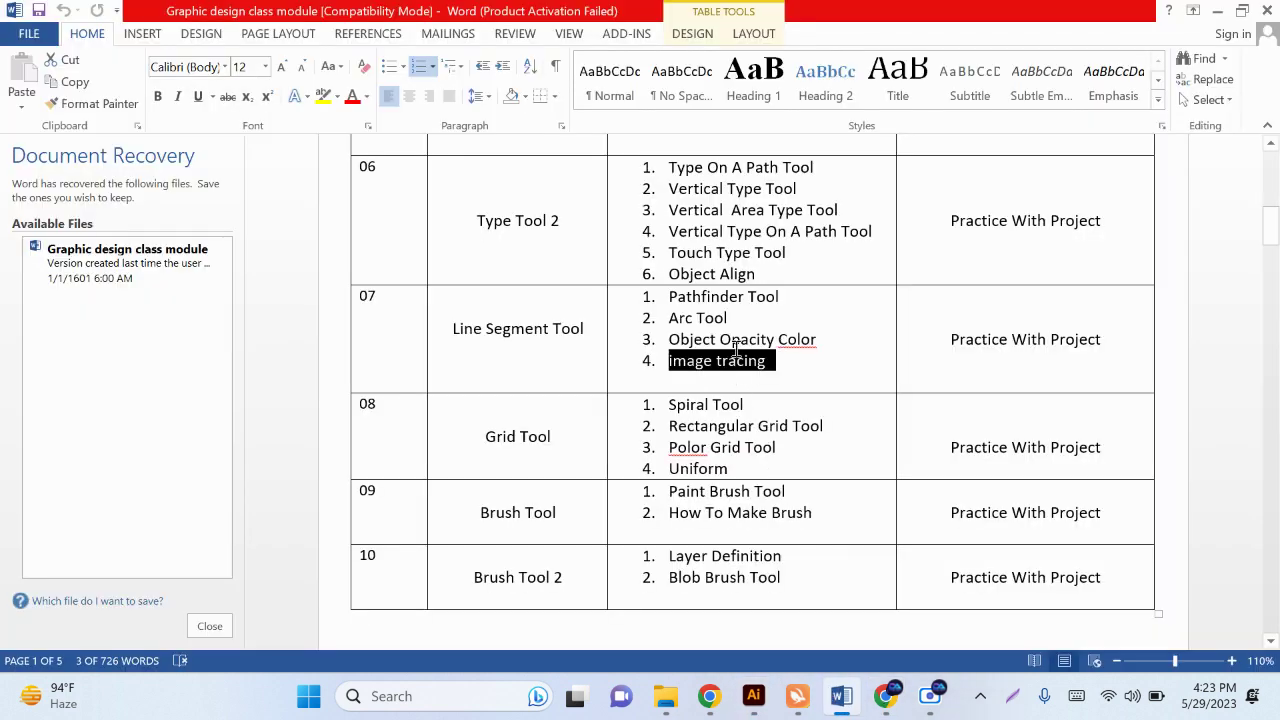
drag(740, 314, 668, 318)
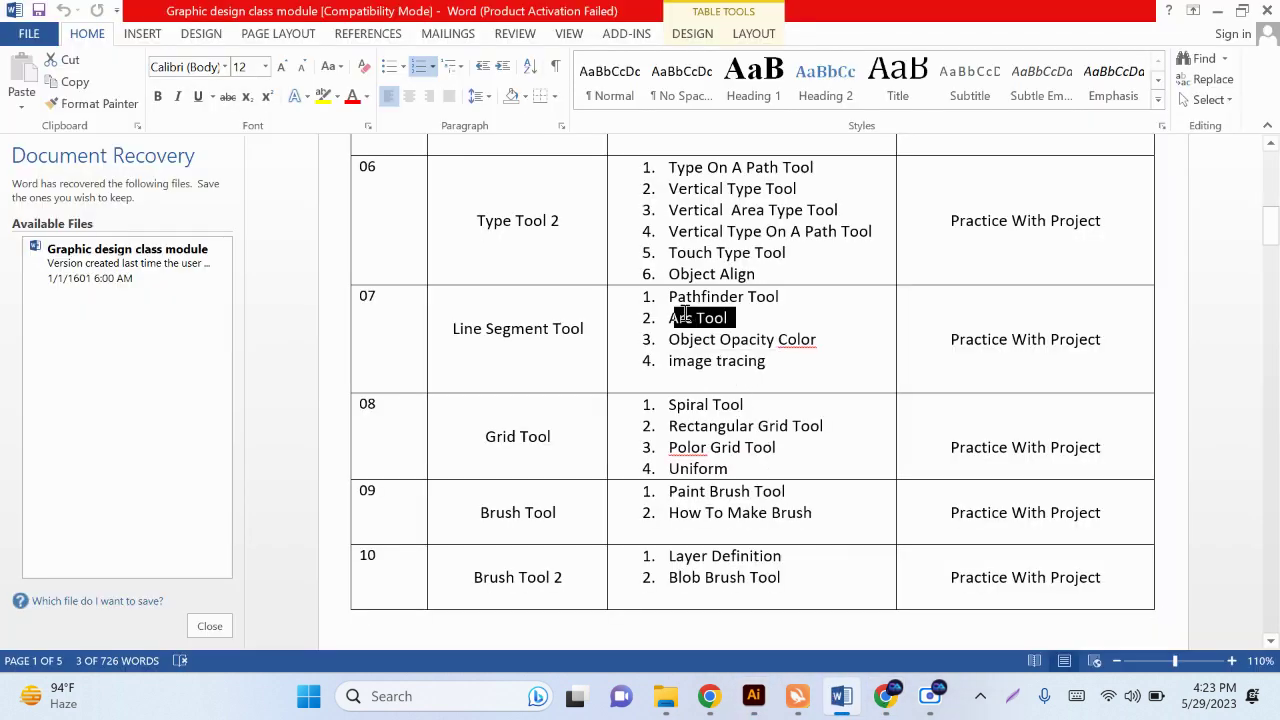
click(1217, 12)
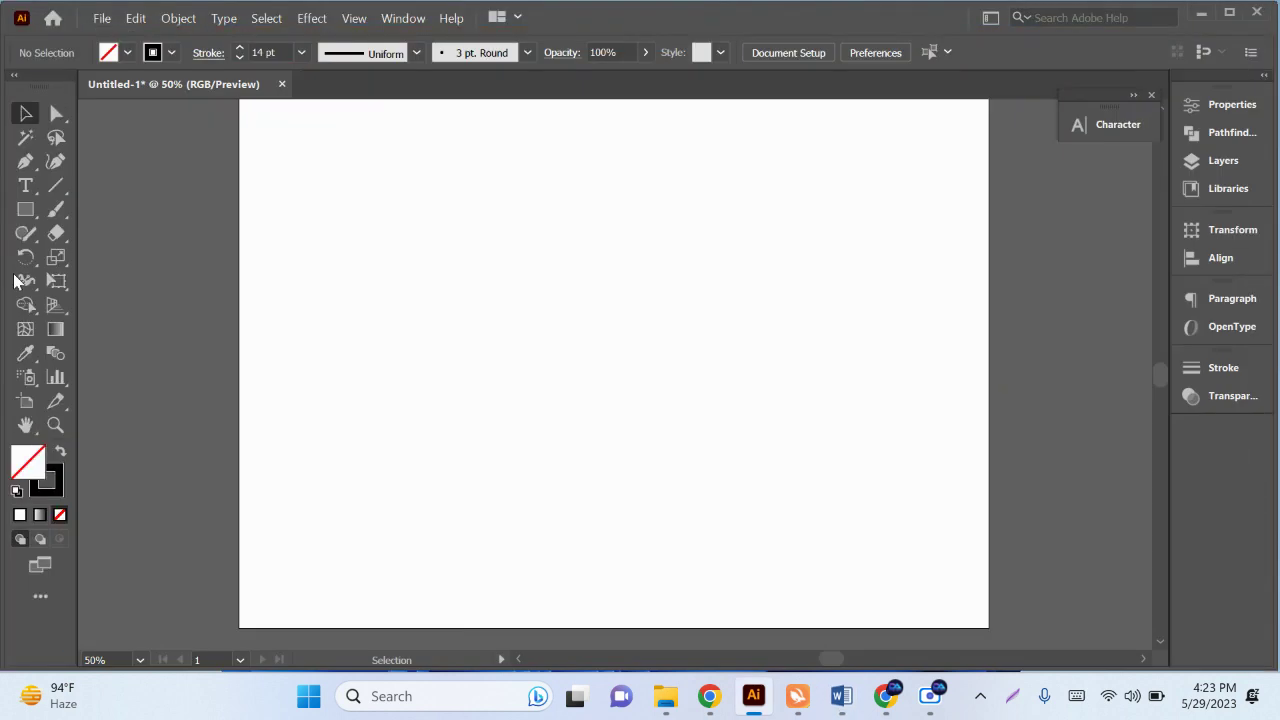
right_click(60, 190)
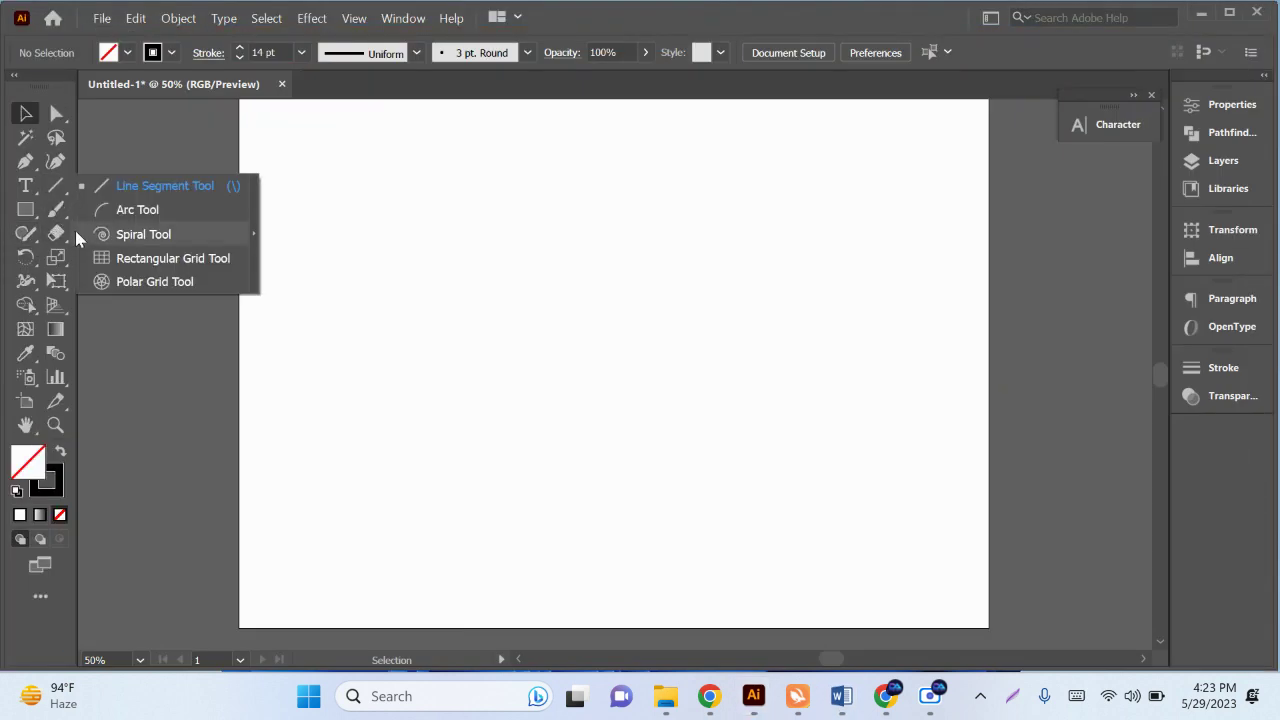
click(137, 210)
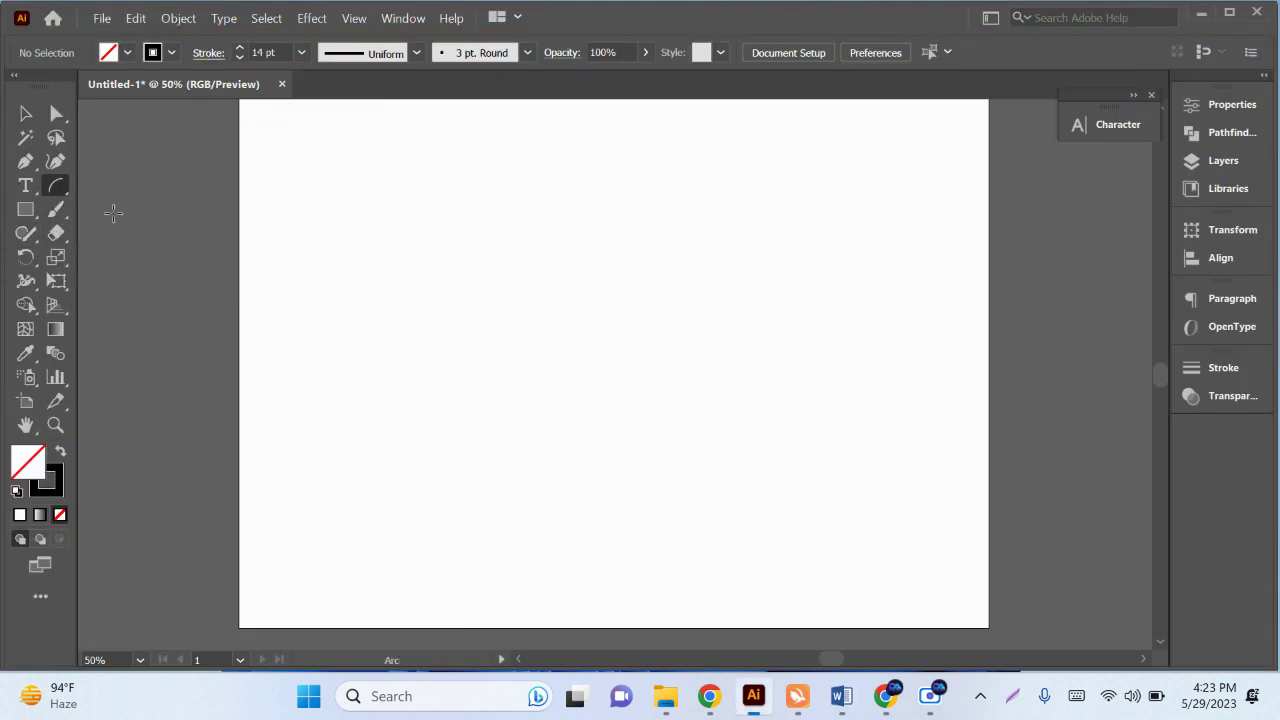
drag(561, 511, 797, 184)
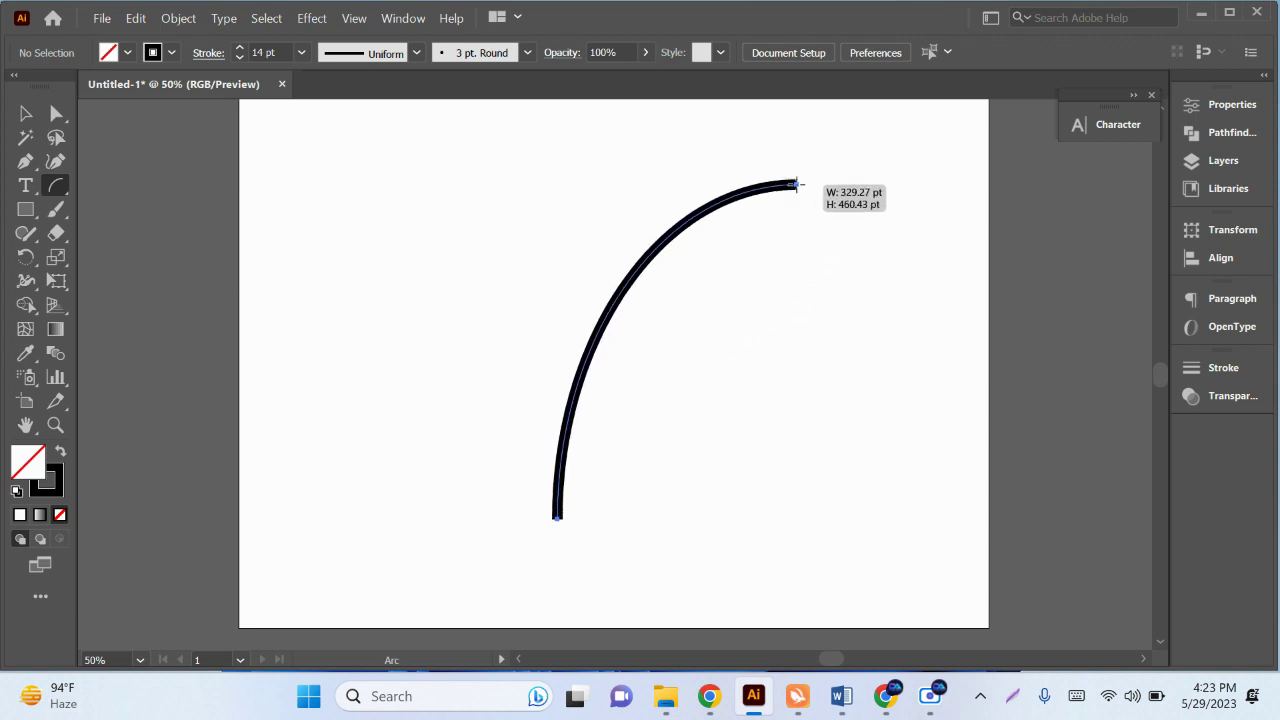
click(25, 137)
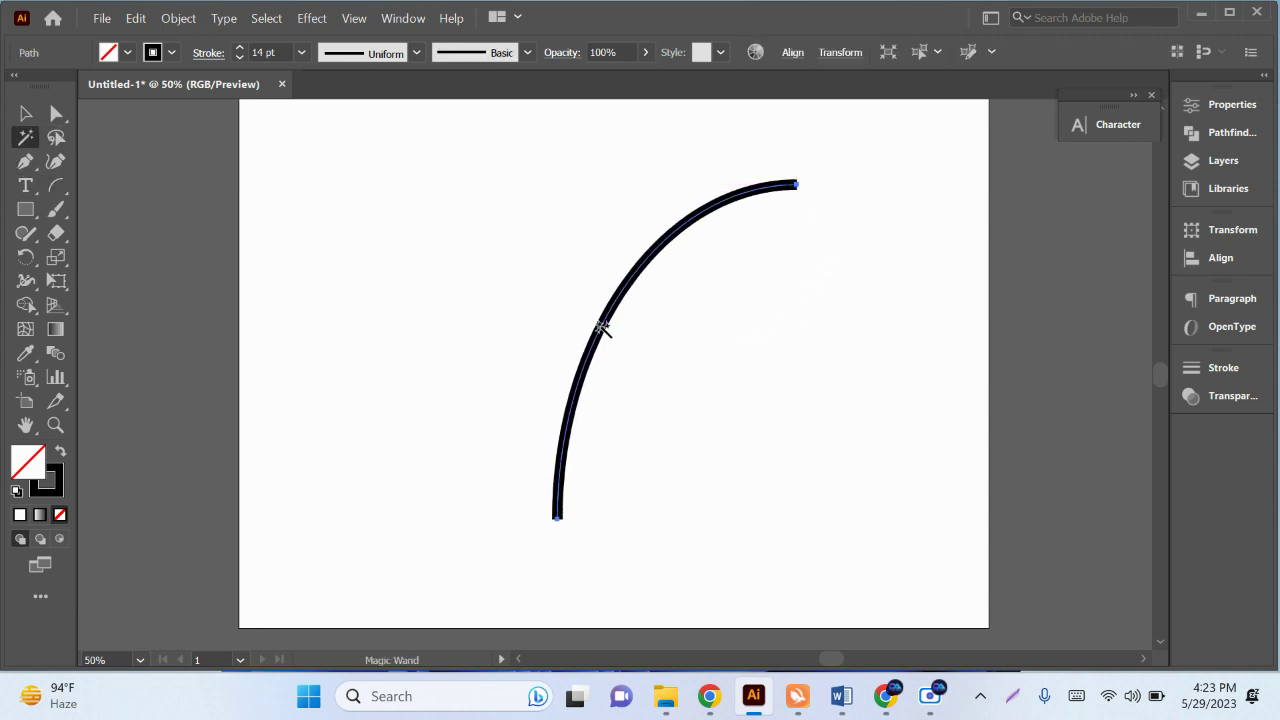
key(v)
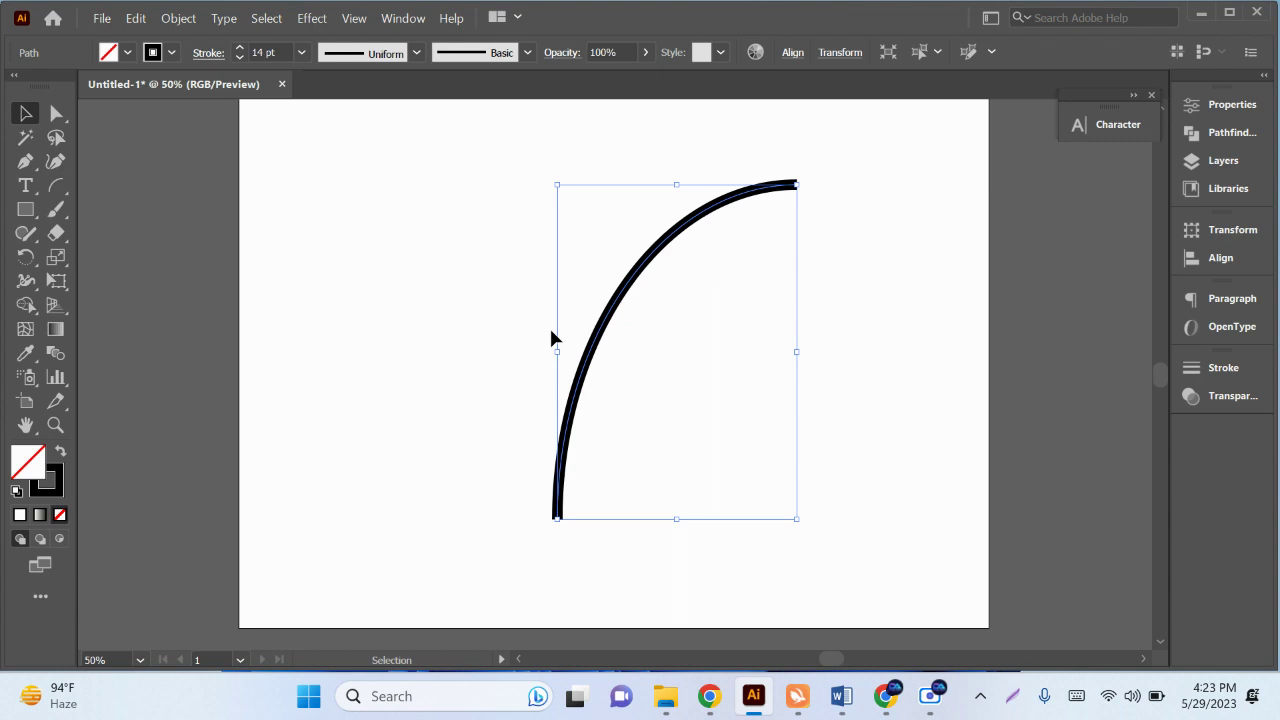
drag(422, 252, 733, 434)
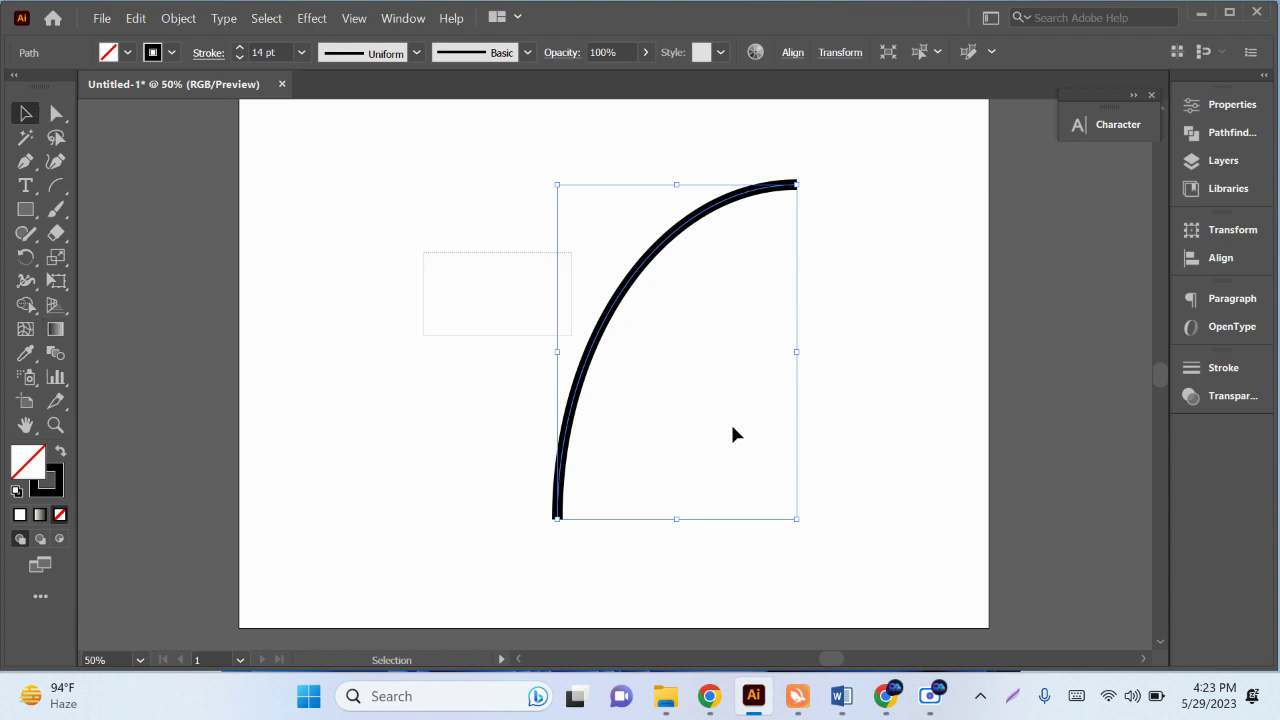
key(Delete)
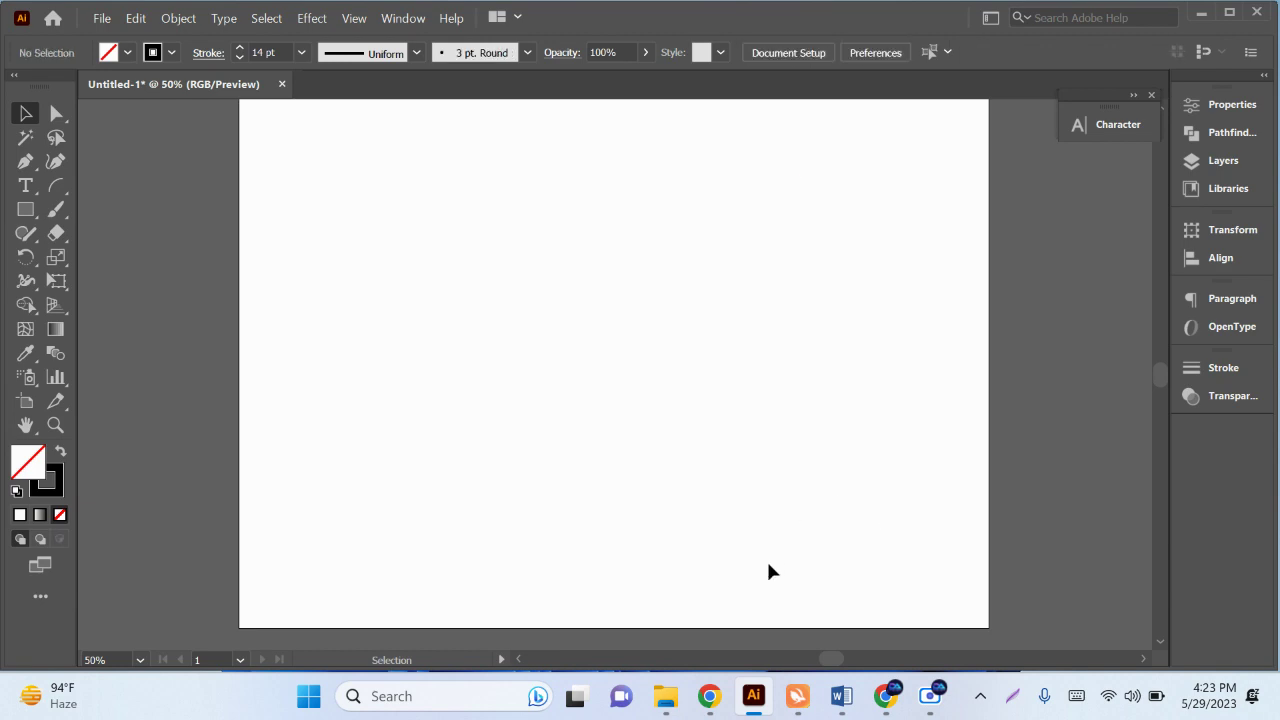
Bring Word forward and highlight the image tracing topic in the class module table.
click(841, 696)
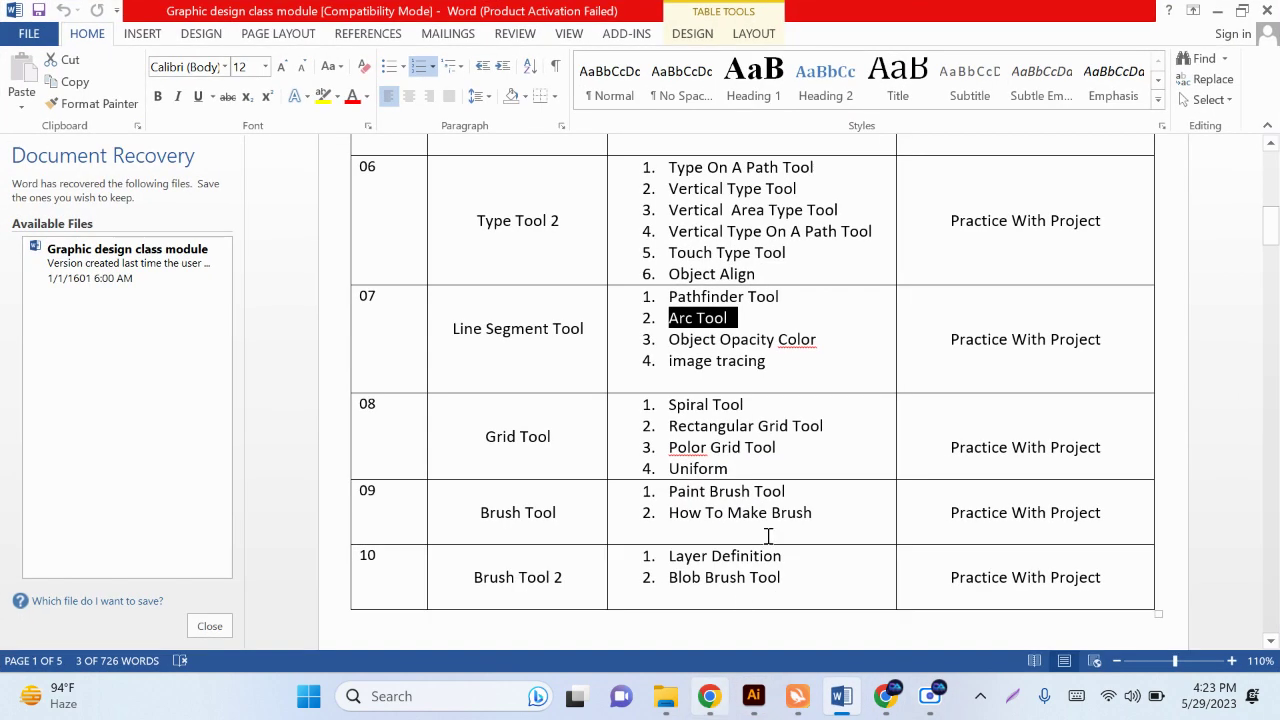
drag(772, 362, 668, 372)
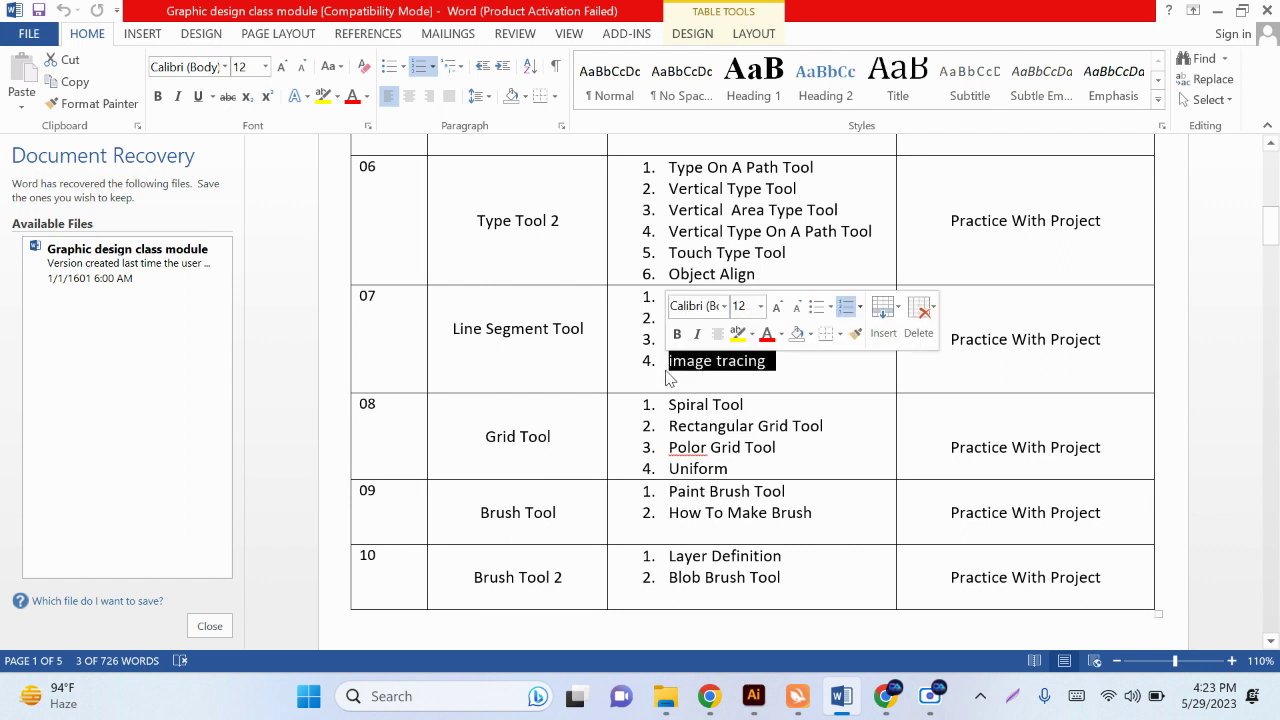
click(1216, 12)
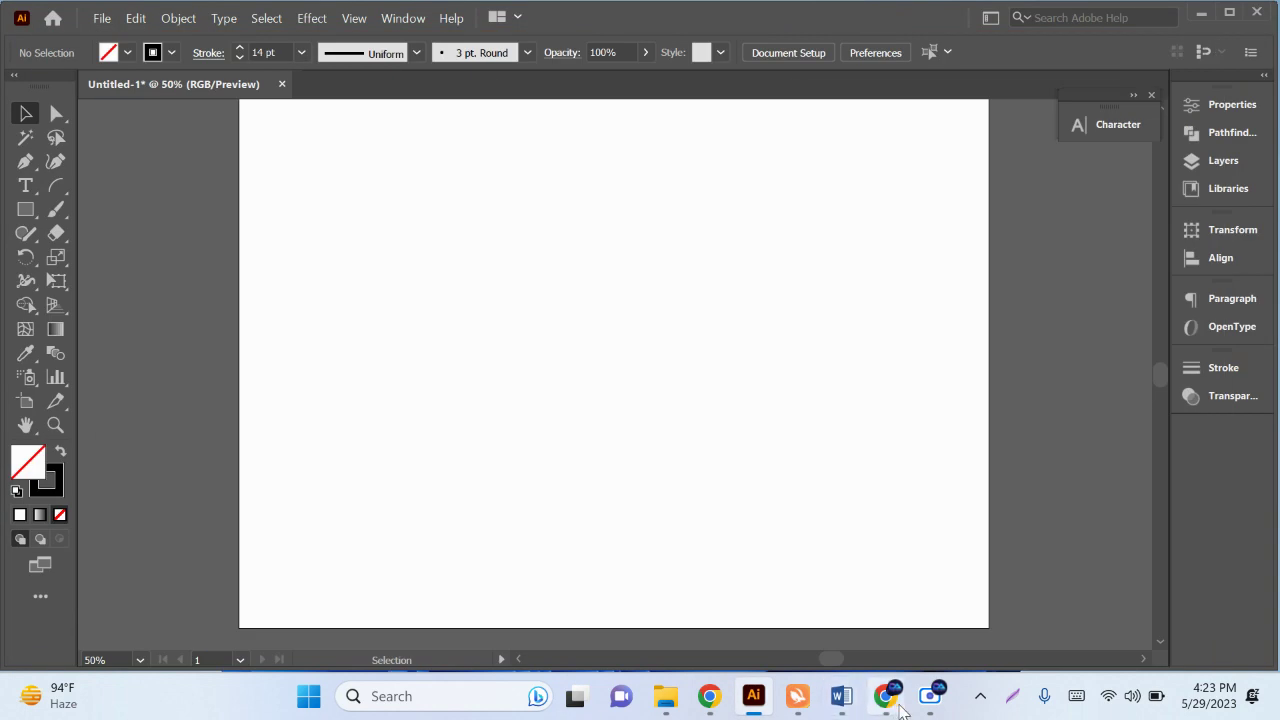
Restore Word, highlight the Pathfinder Tool row, then minimize it to reveal the artboard.
click(886, 696)
click(886, 696)
click(845, 706)
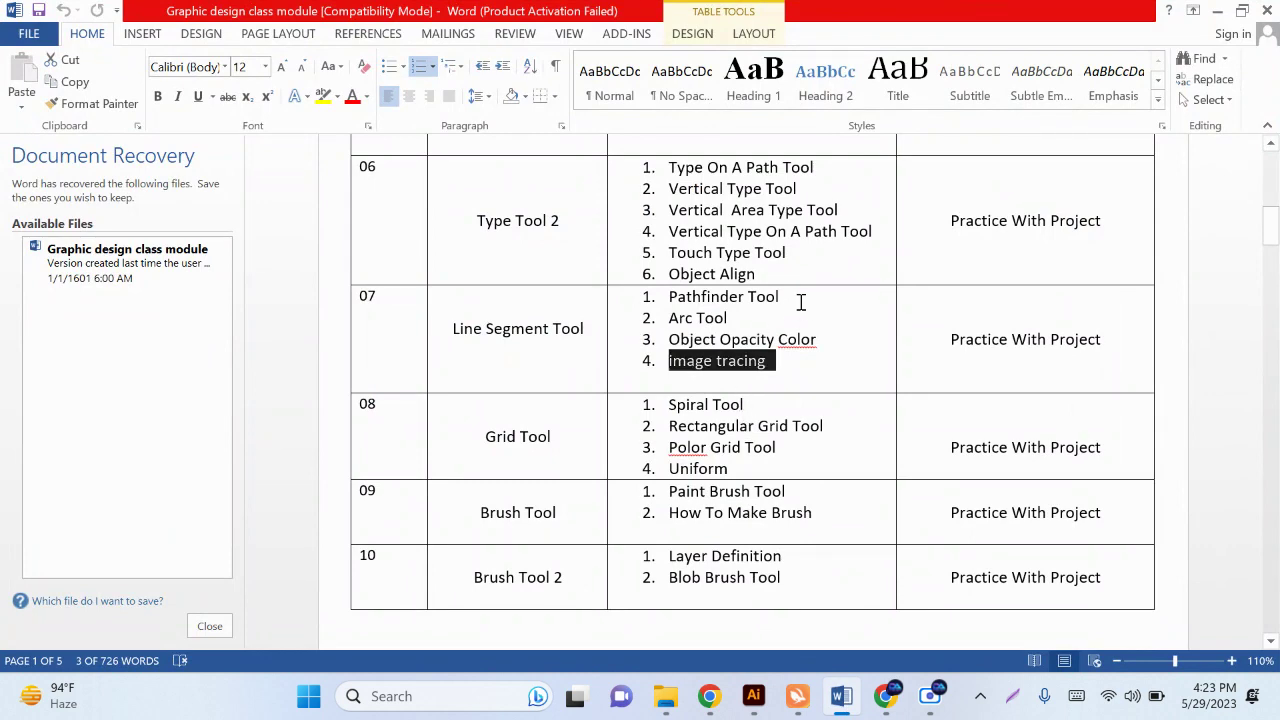
drag(800, 297, 668, 297)
click(1217, 14)
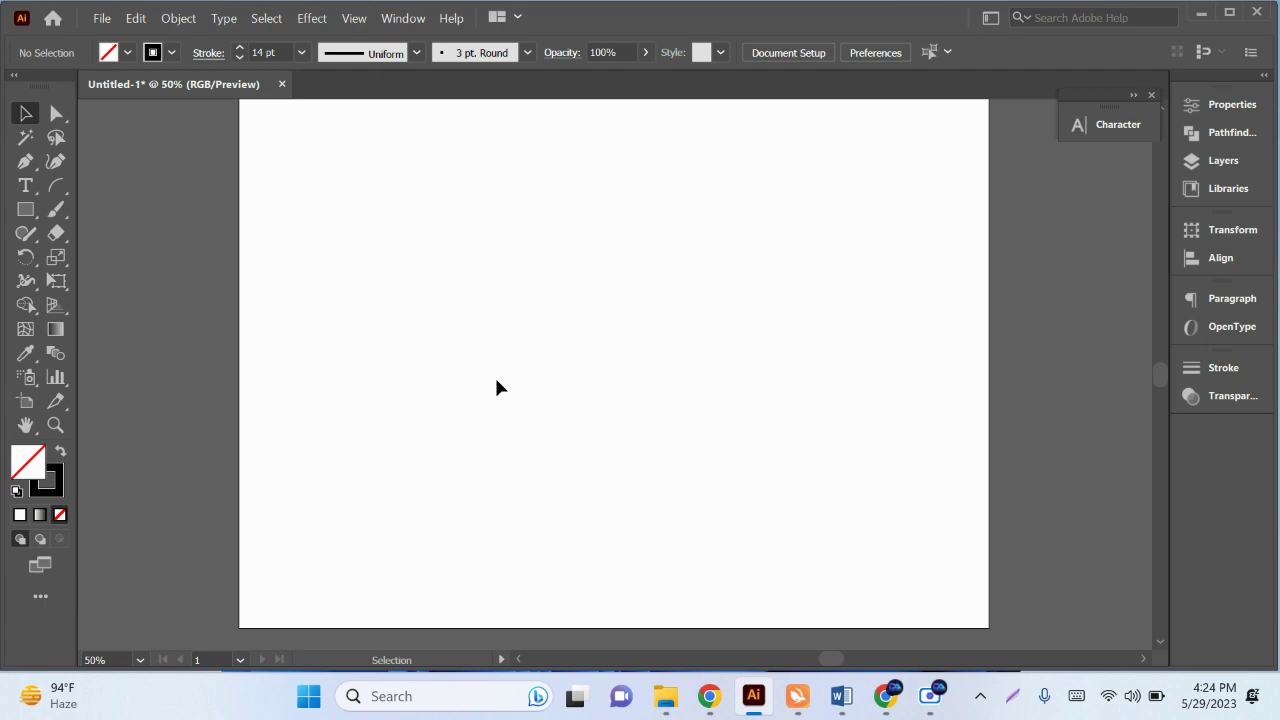
Open the Class Docoment › image tracing file folder and view the eagle image.
click(1201, 12)
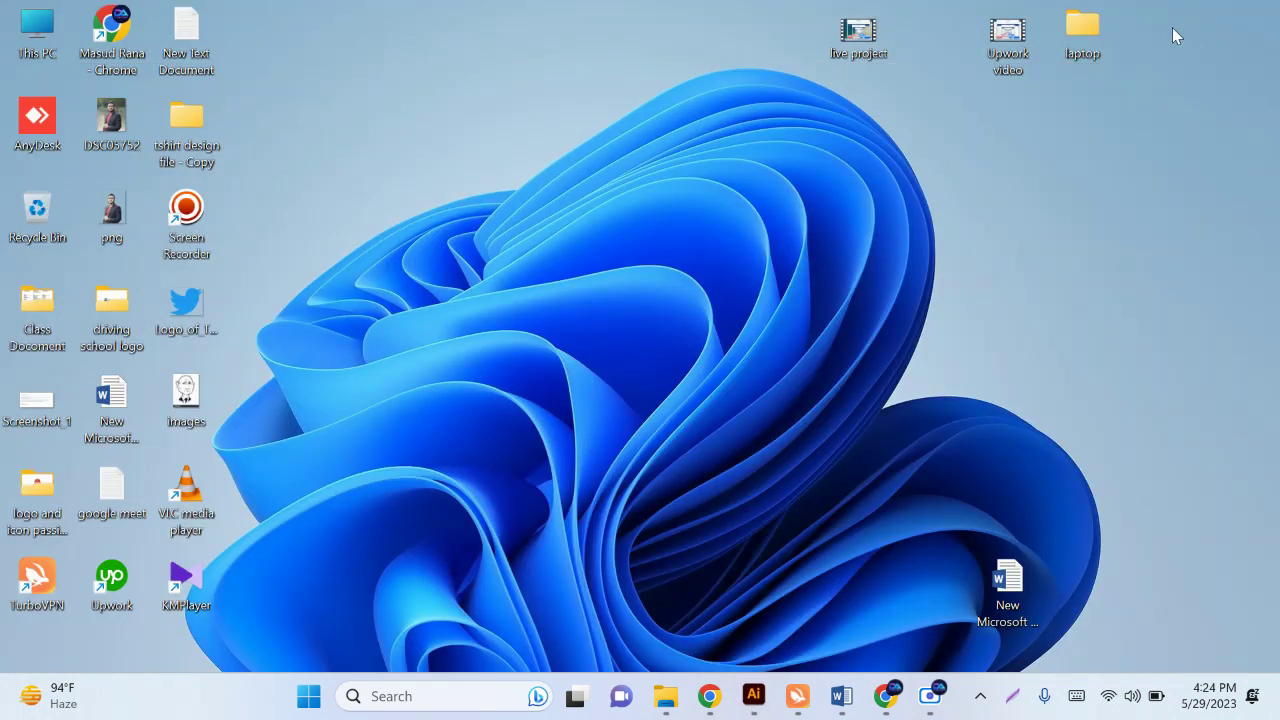
click(665, 696)
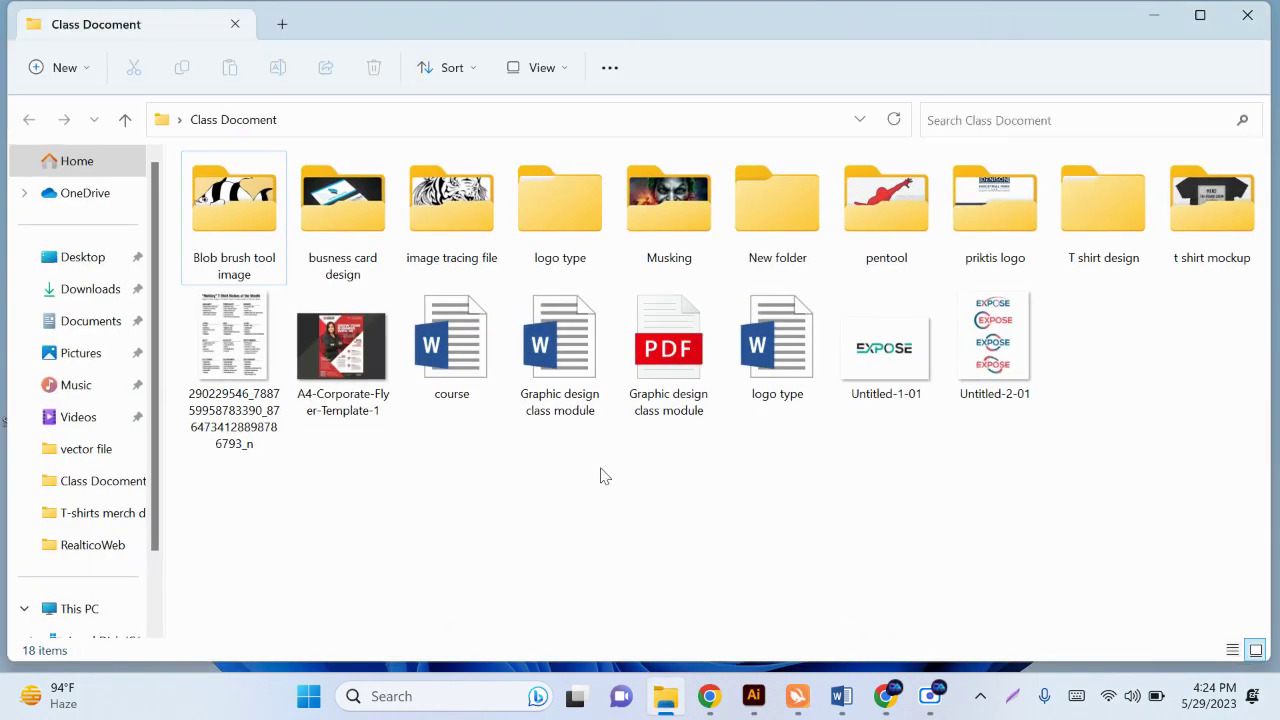
double_click(449, 198)
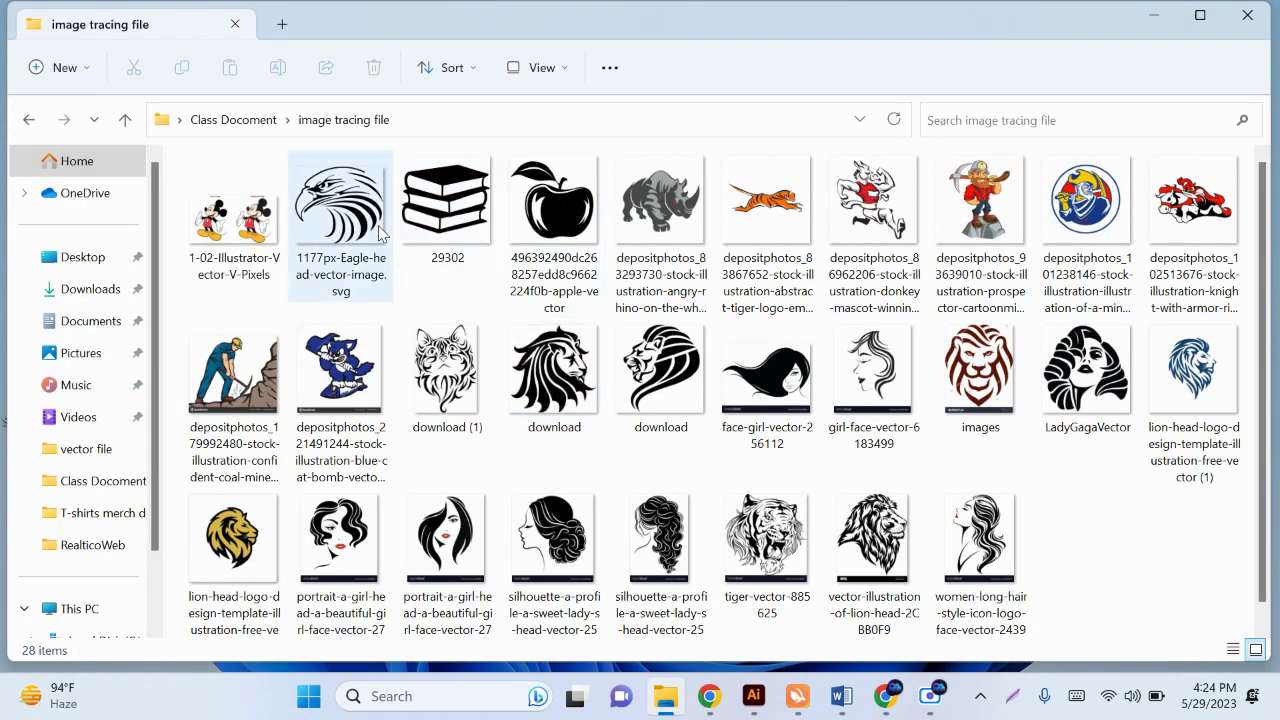
double_click(372, 228)
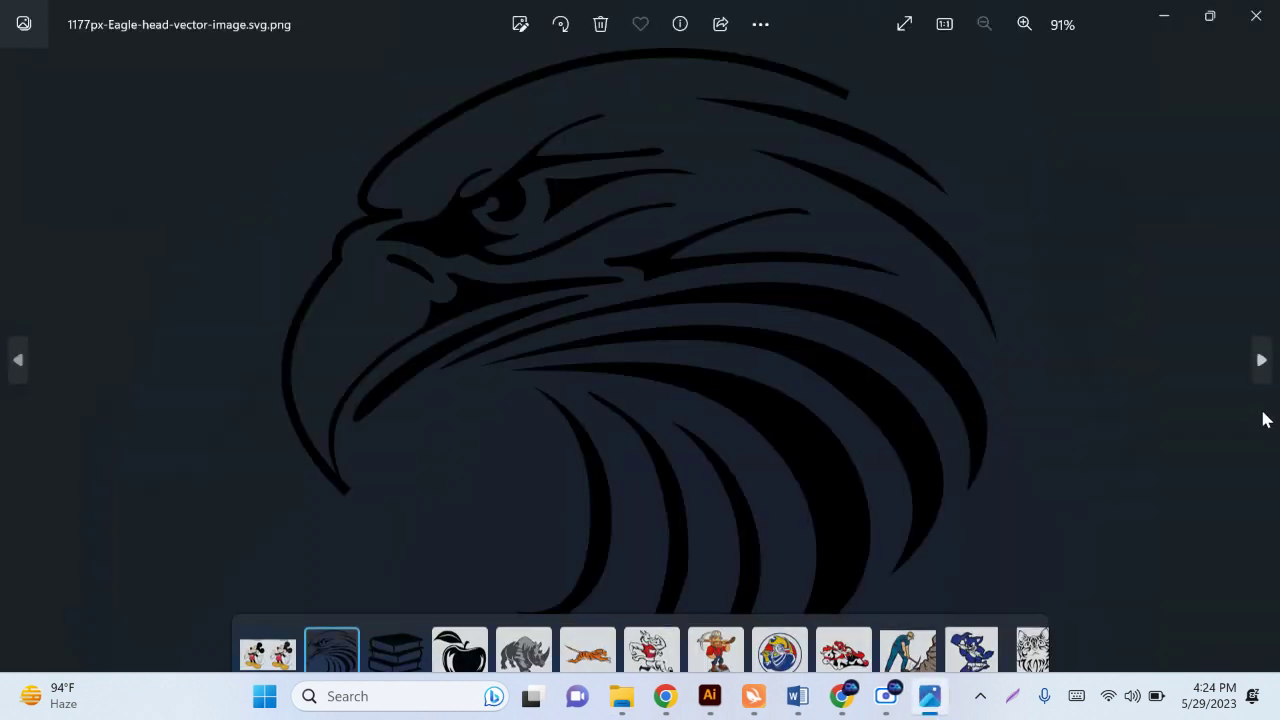
Advance to the angry rhino stock illustration and zoom in and out to inspect it.
click(1260, 366)
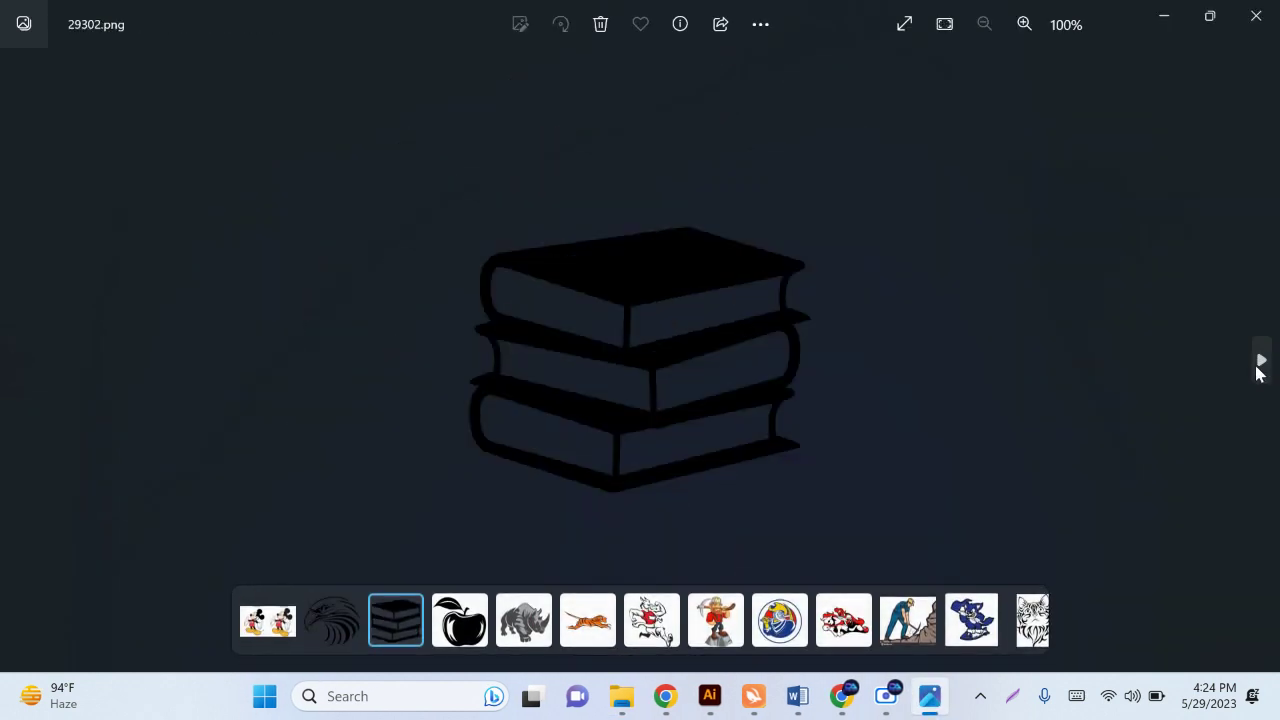
click(1259, 368)
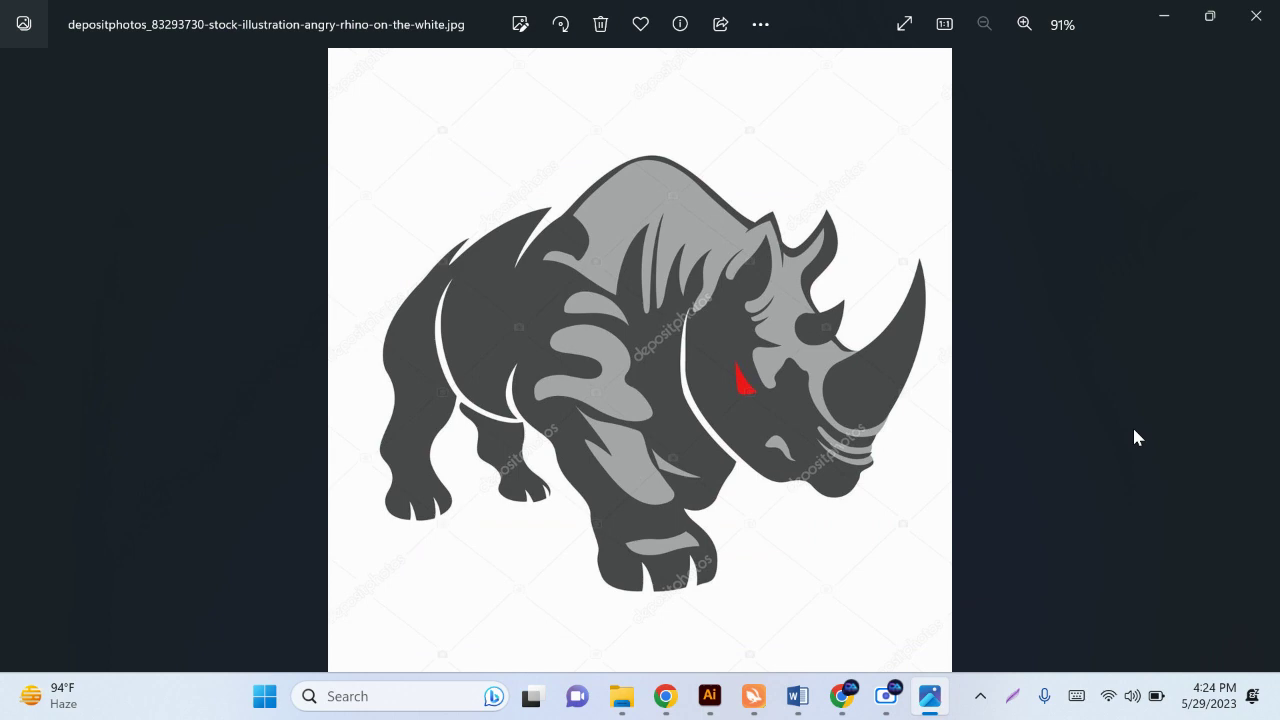
scroll(1117, 410, up, 3)
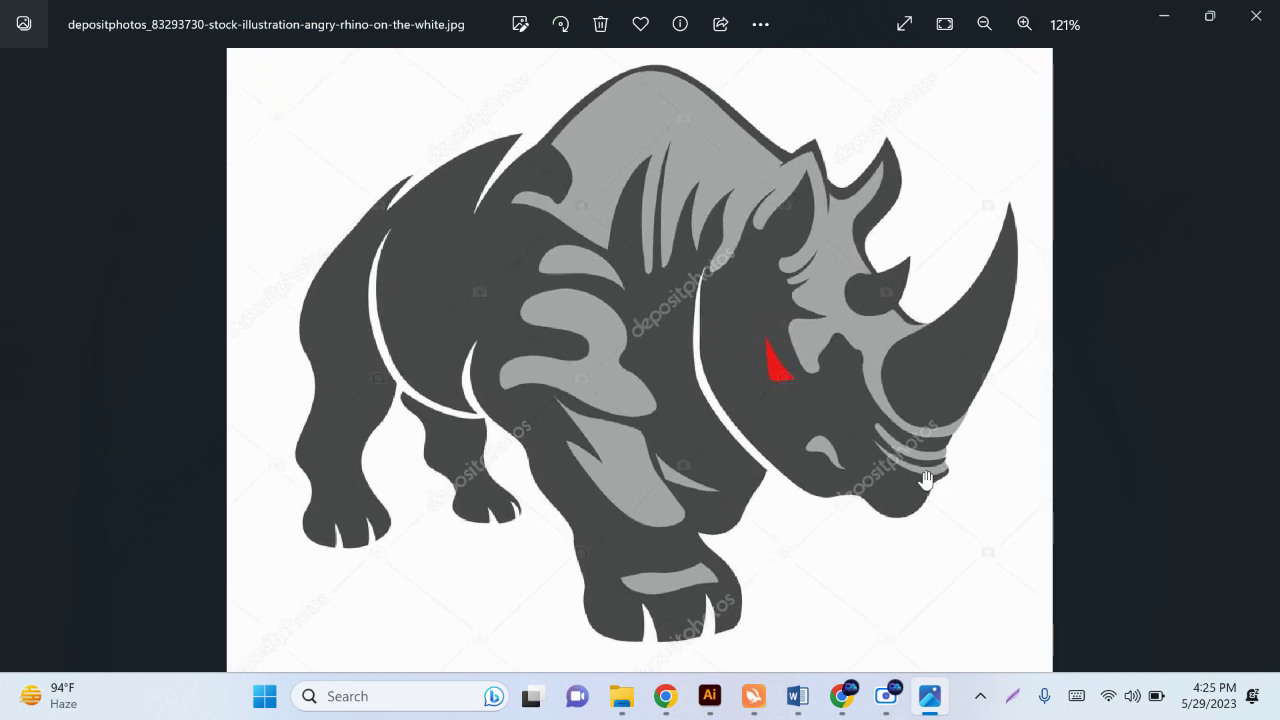
scroll(926, 480, down, 2)
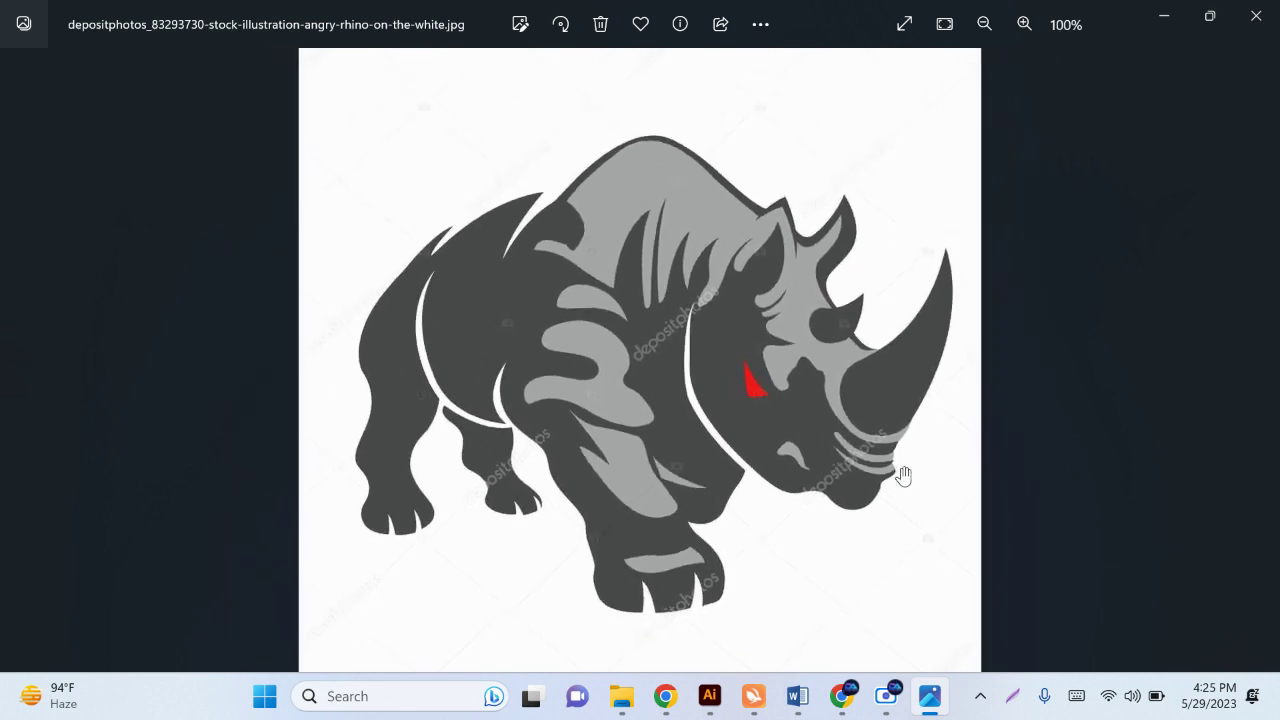
scroll(946, 266, up, 3)
scroll(1006, 280, up, 5)
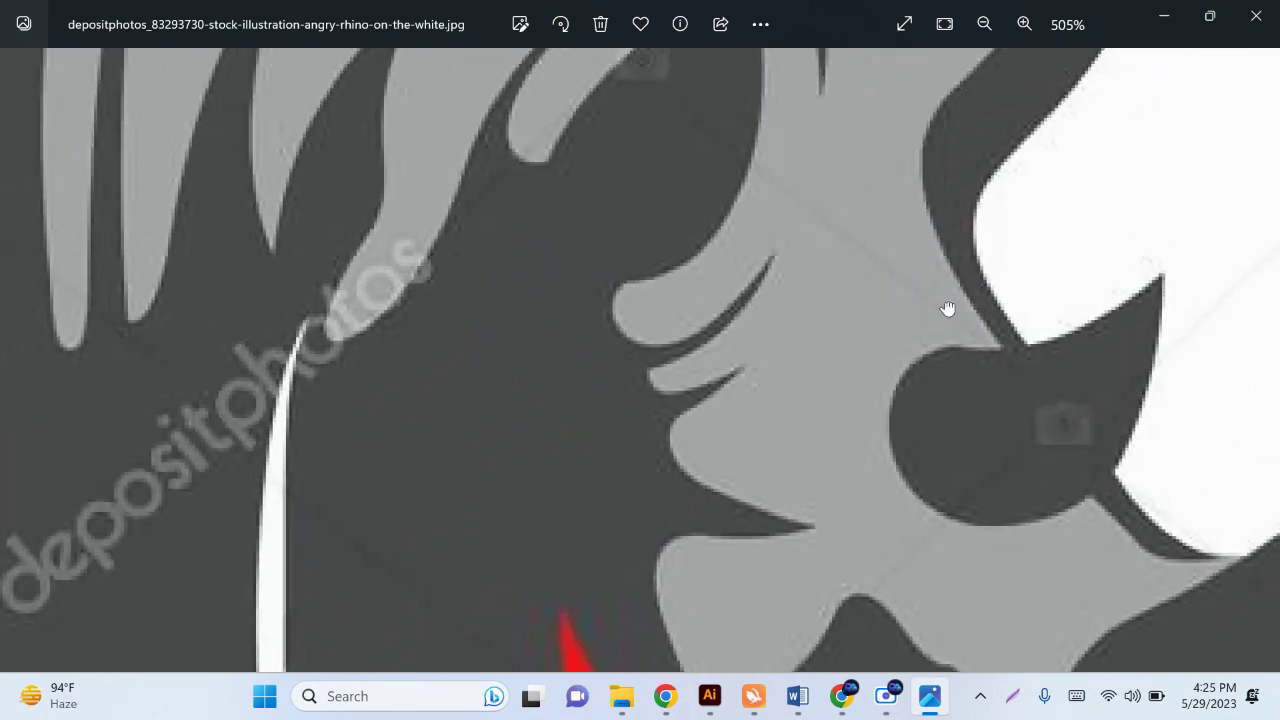
scroll(945, 310, down, 3)
scroll(940, 315, down, 3)
scroll(935, 328, down, 1)
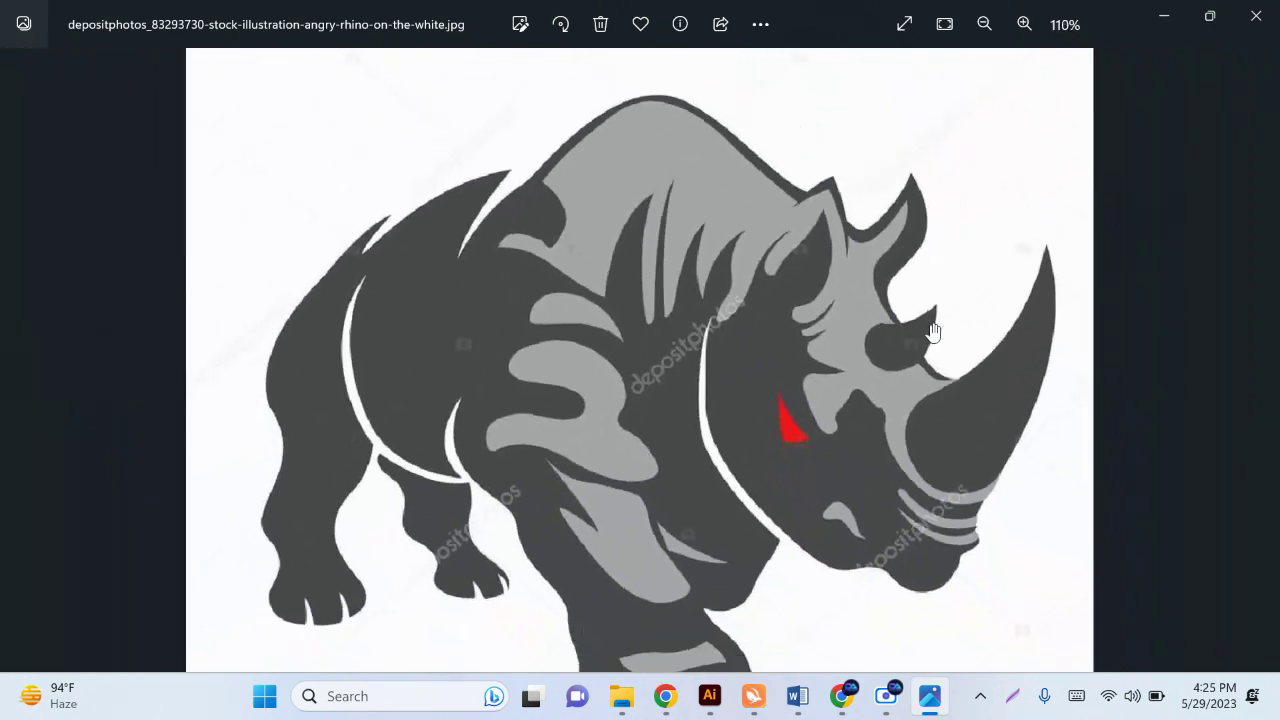
scroll(932, 326, down, 1)
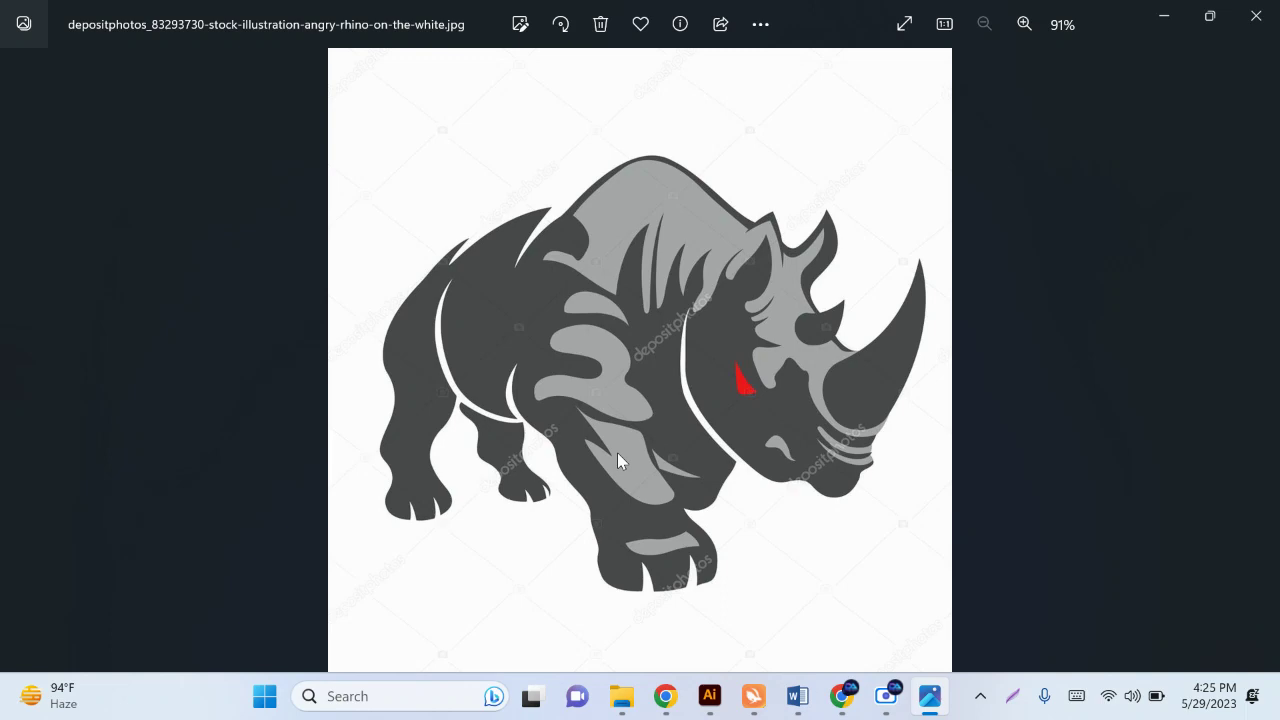
Zoom in and out on the rhino illustration once more, then close Photos.
scroll(700, 380, up, 2)
scroll(720, 340, up, 3)
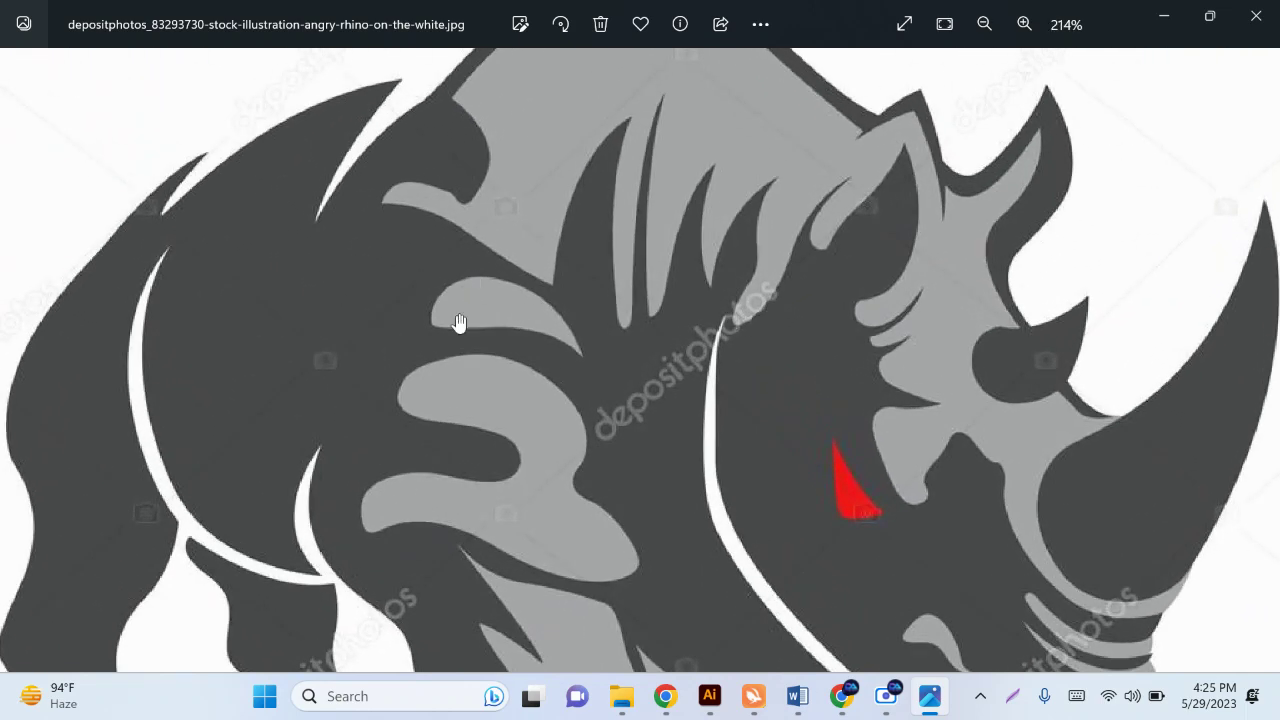
scroll(458, 322, down, 3)
scroll(589, 325, down, 2)
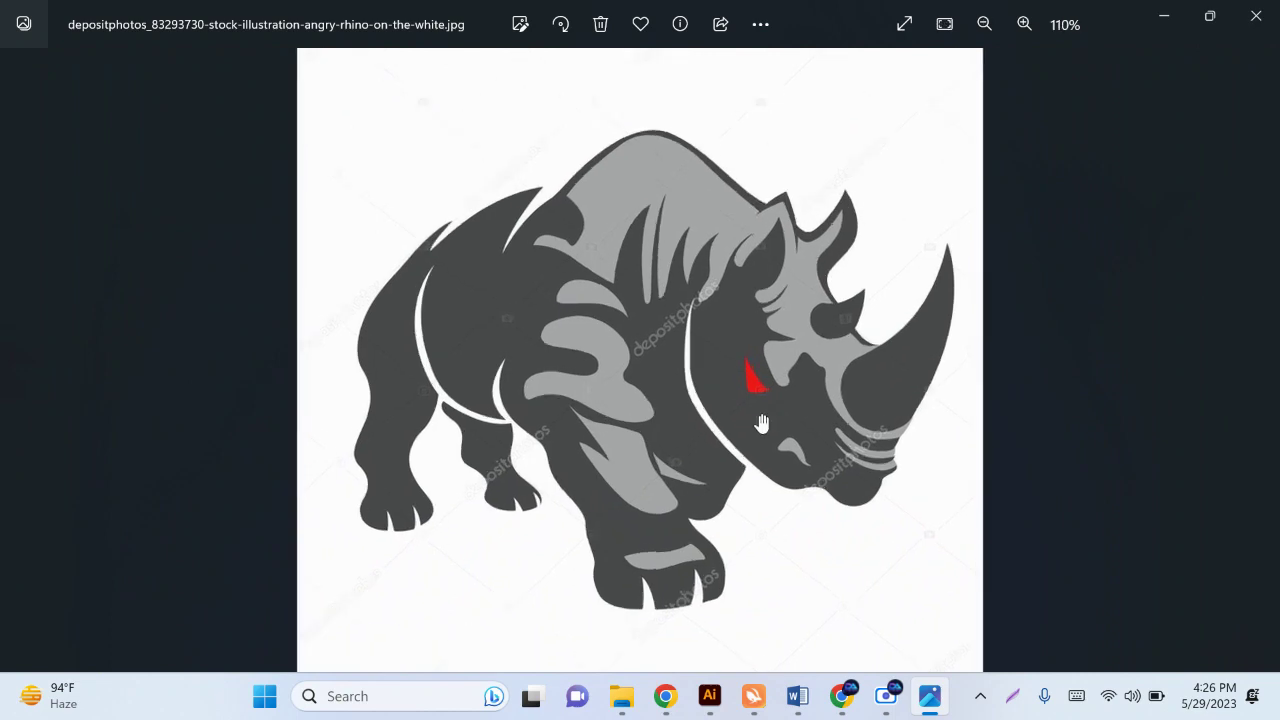
scroll(752, 412, up, 2)
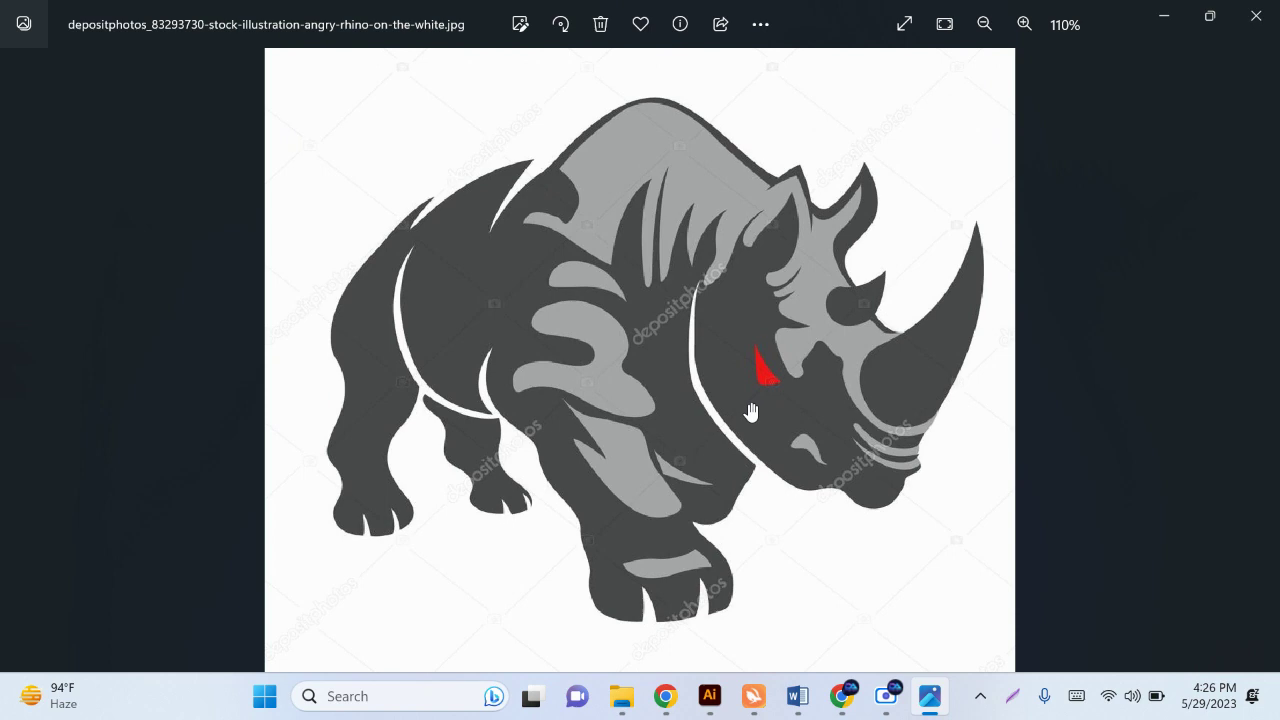
scroll(751, 412, up, 2)
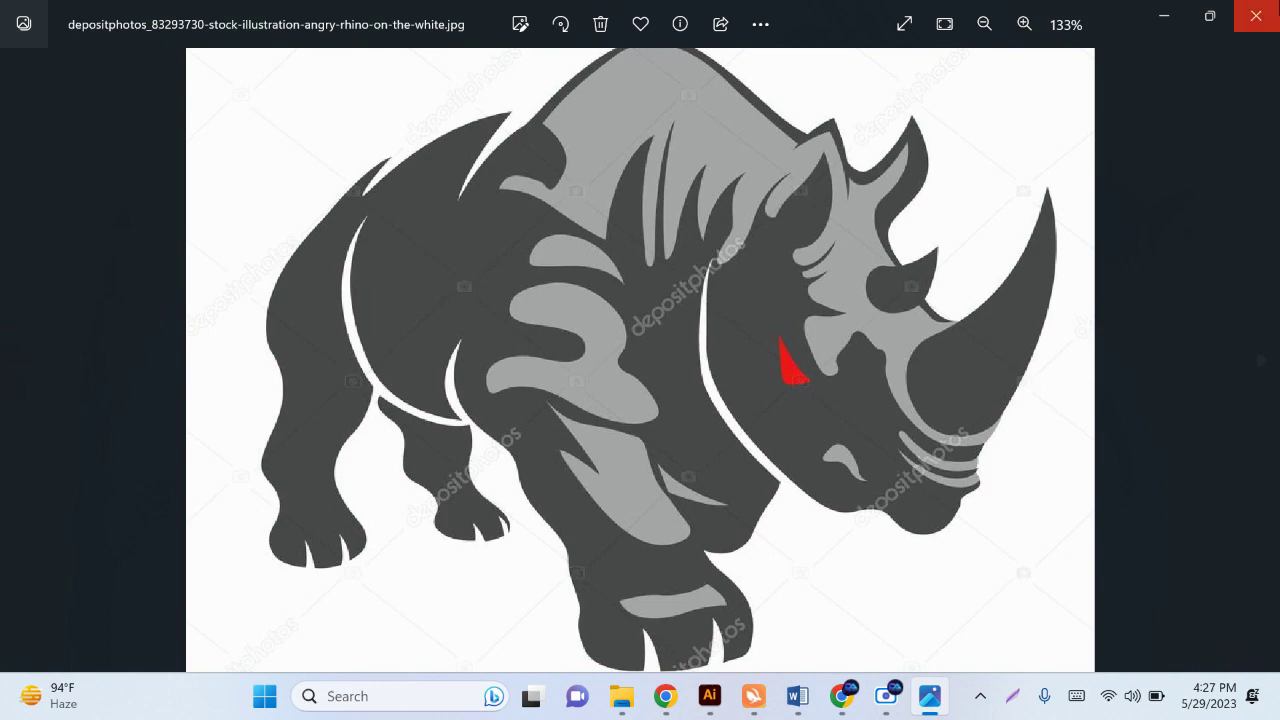
click(1256, 16)
Copy the rhino image file and switch back to the Illustrator document.
click(666, 262)
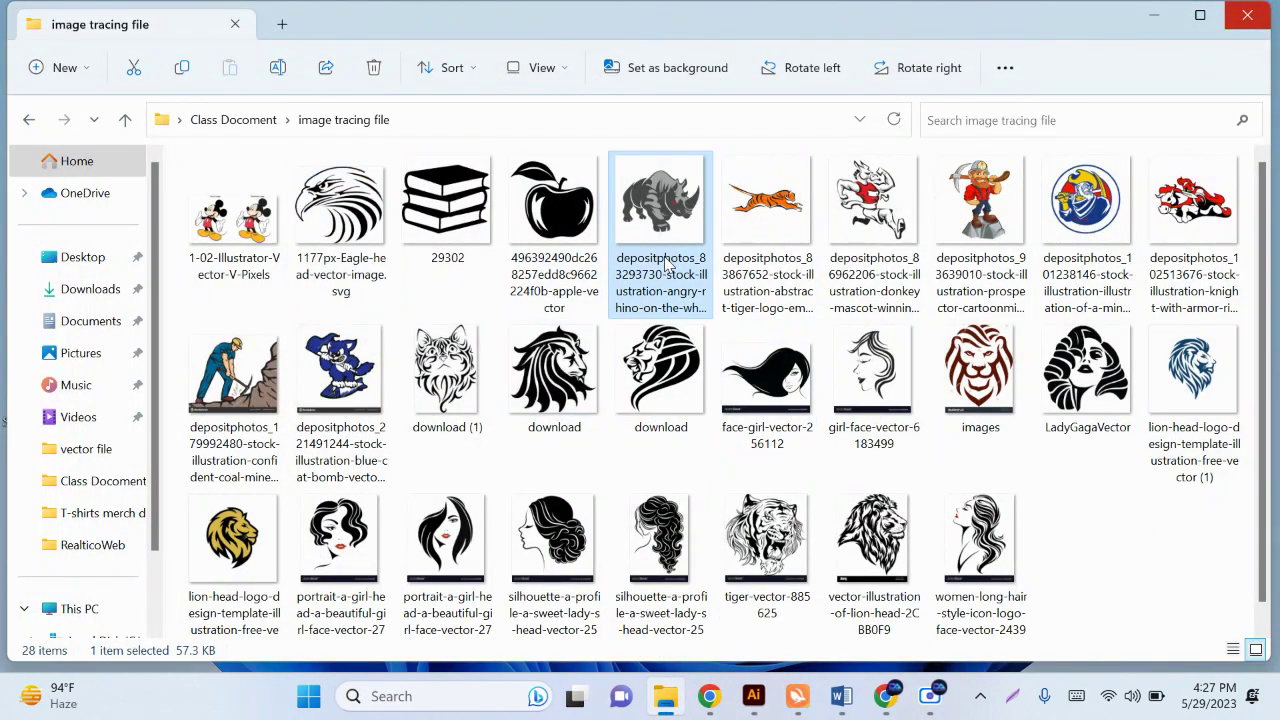
right_click(668, 262)
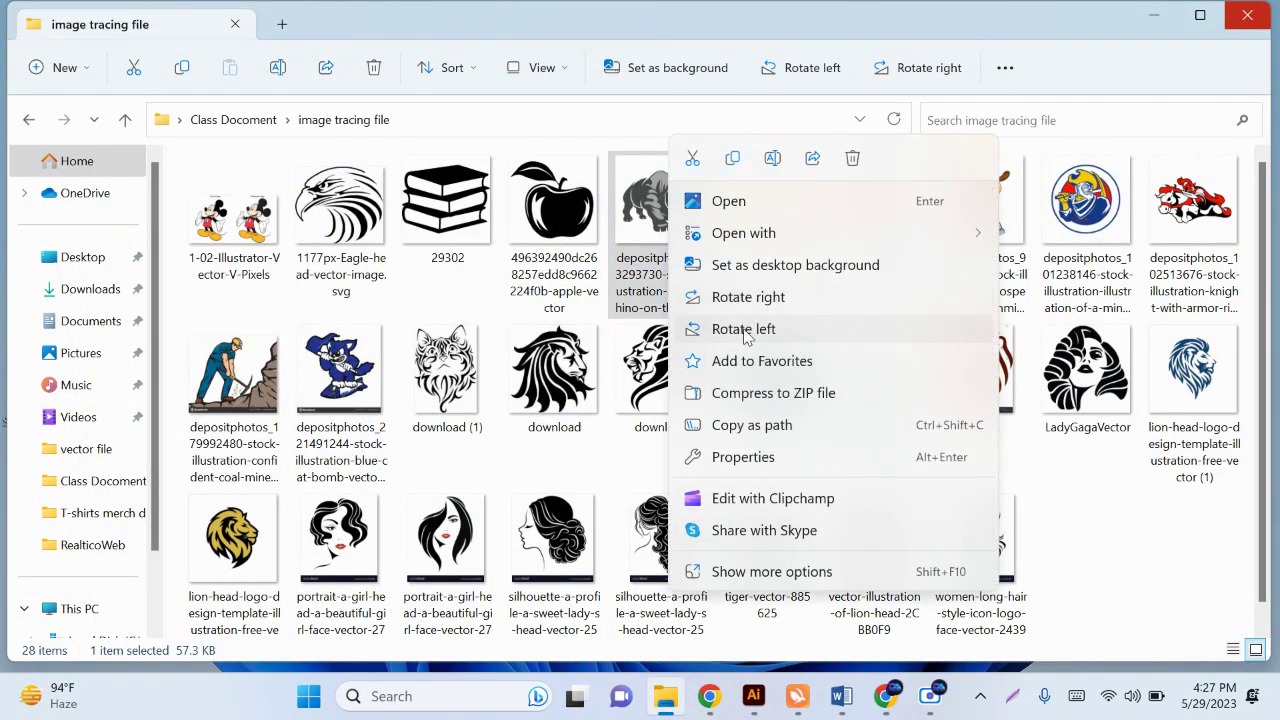
click(770, 571)
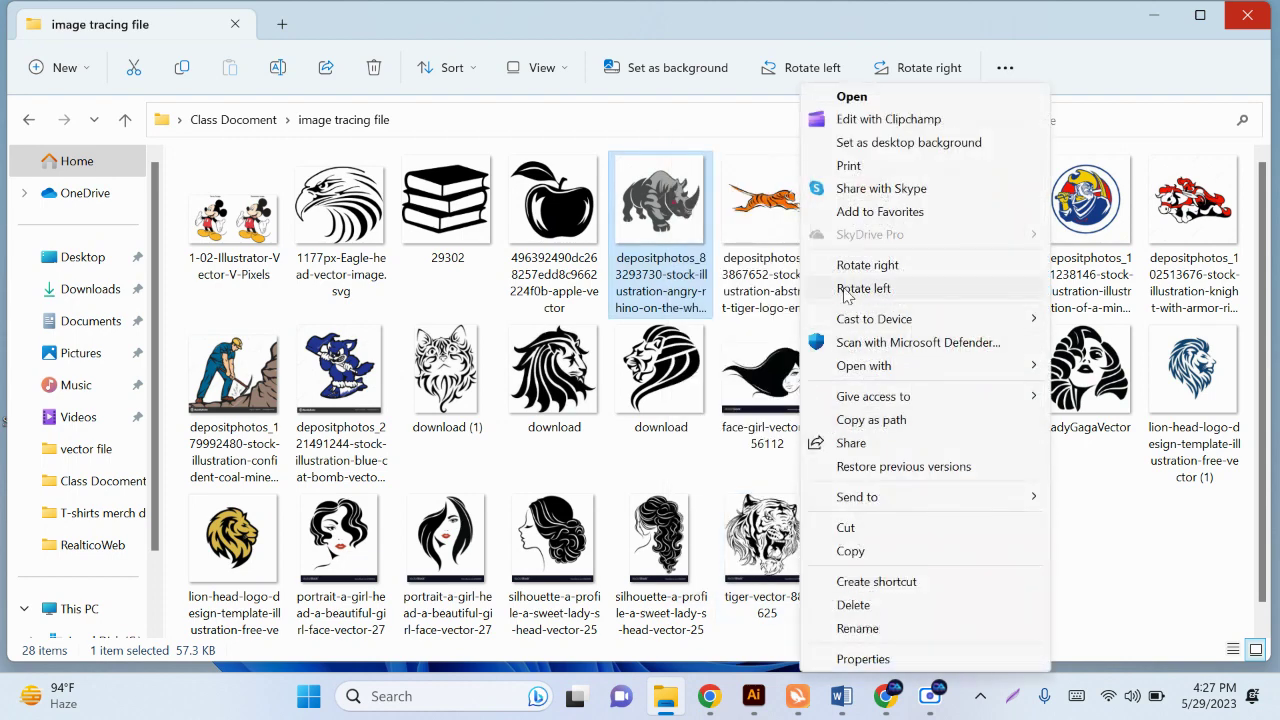
click(845, 553)
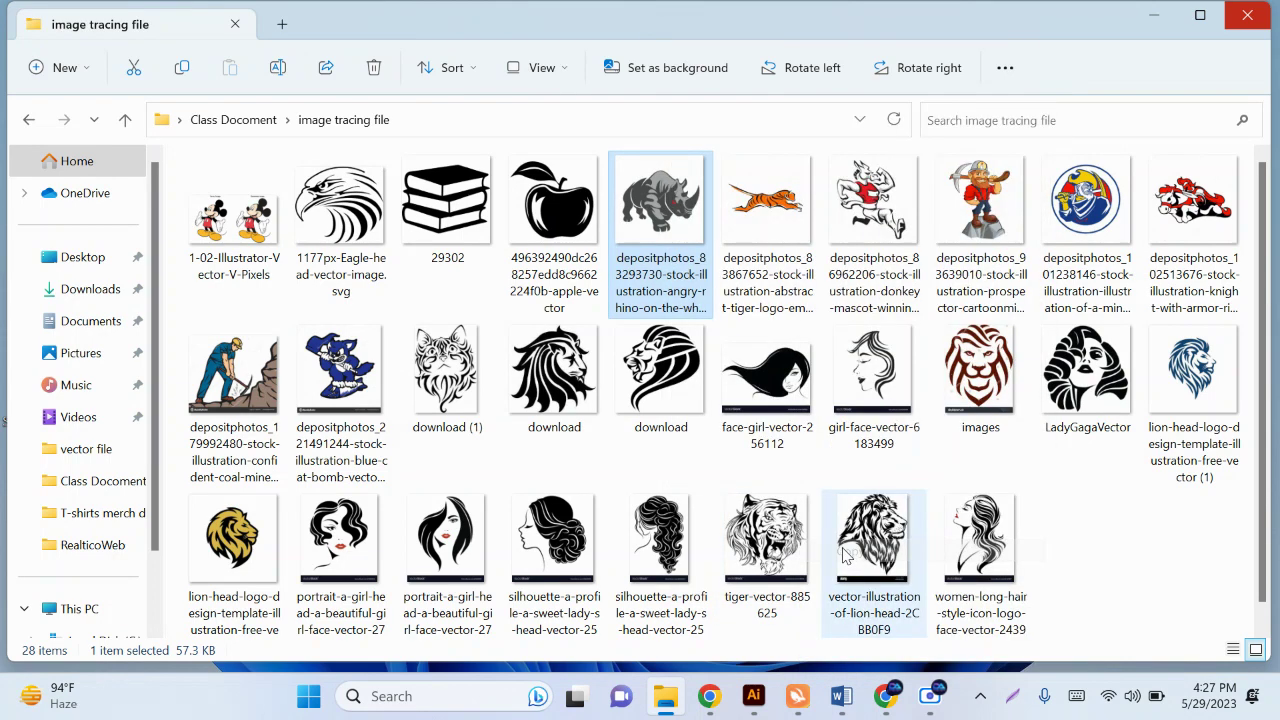
click(753, 696)
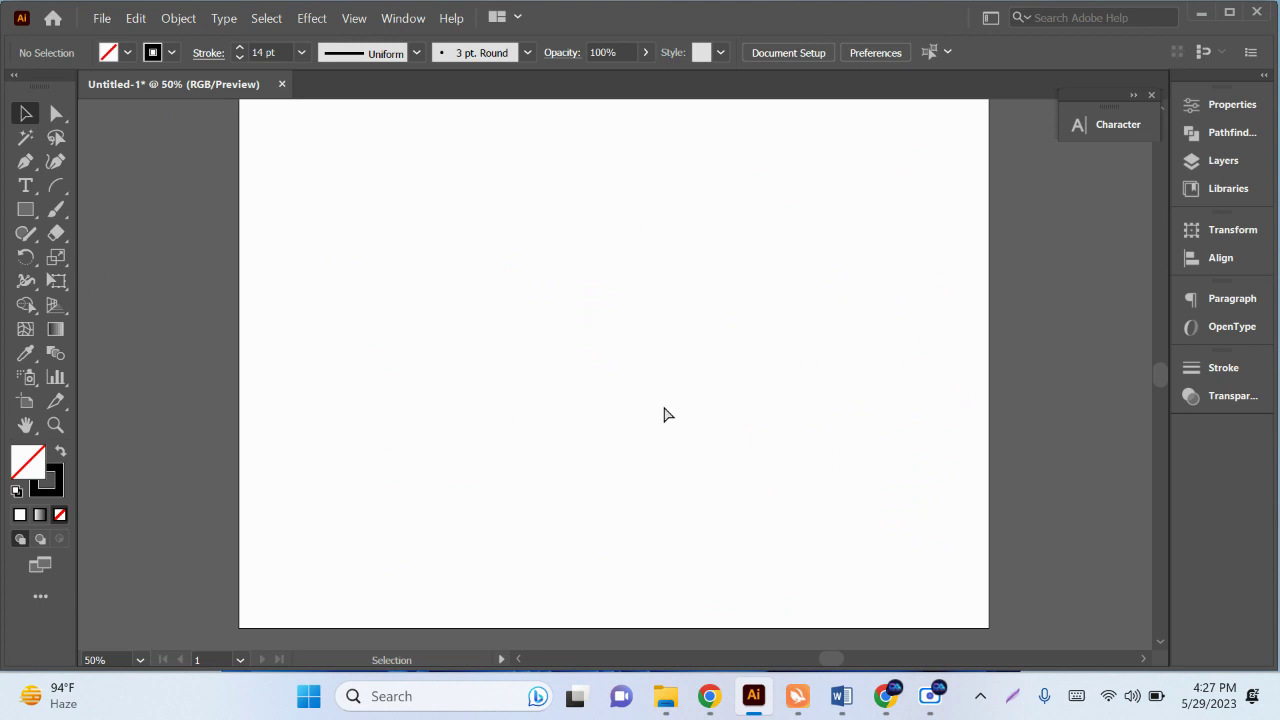
Paste the rhino image onto the artboard, undoing an accidental stretch.
key(ctrl+v)
scroll(646, 392, down, 2)
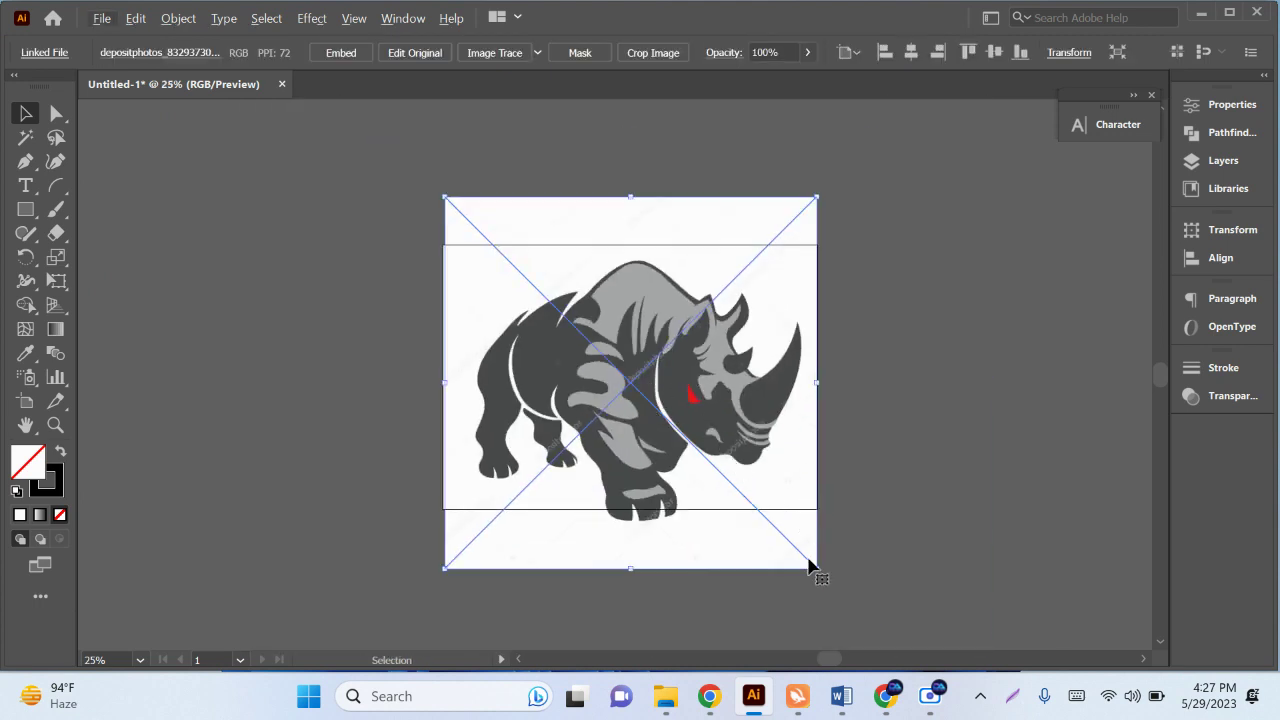
drag(813, 566, 1066, 639)
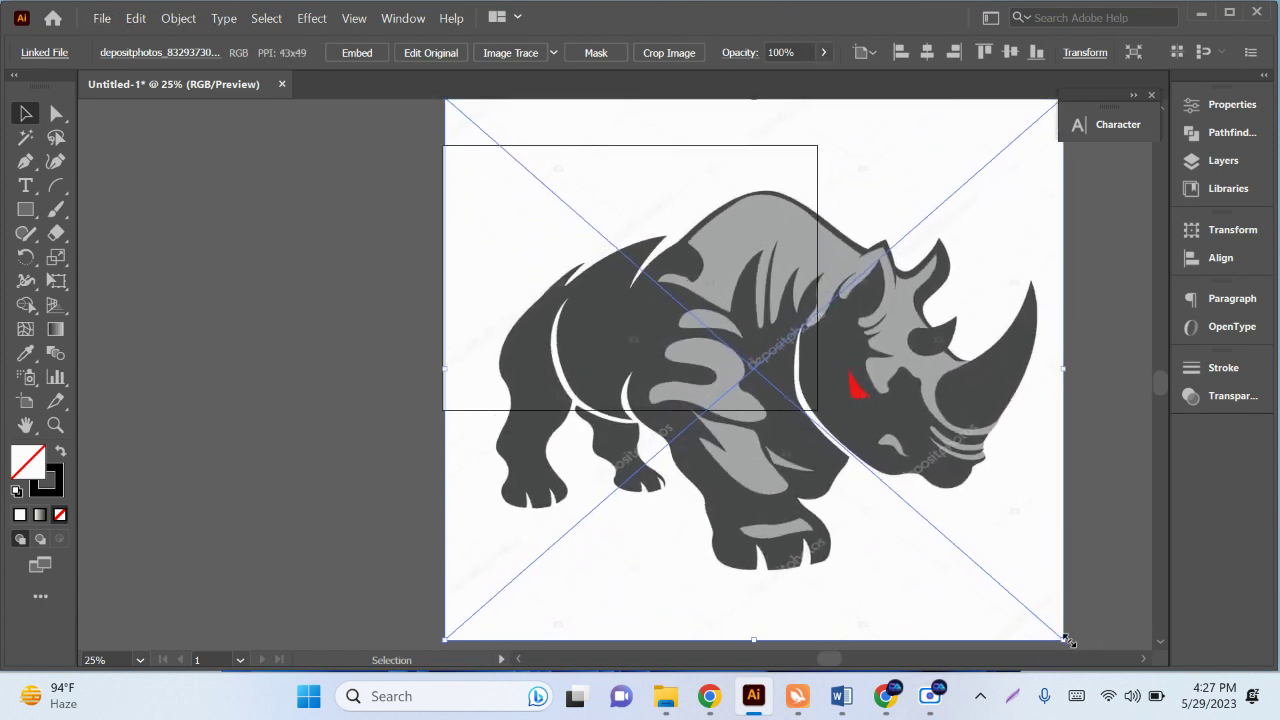
key(ctrl+z)
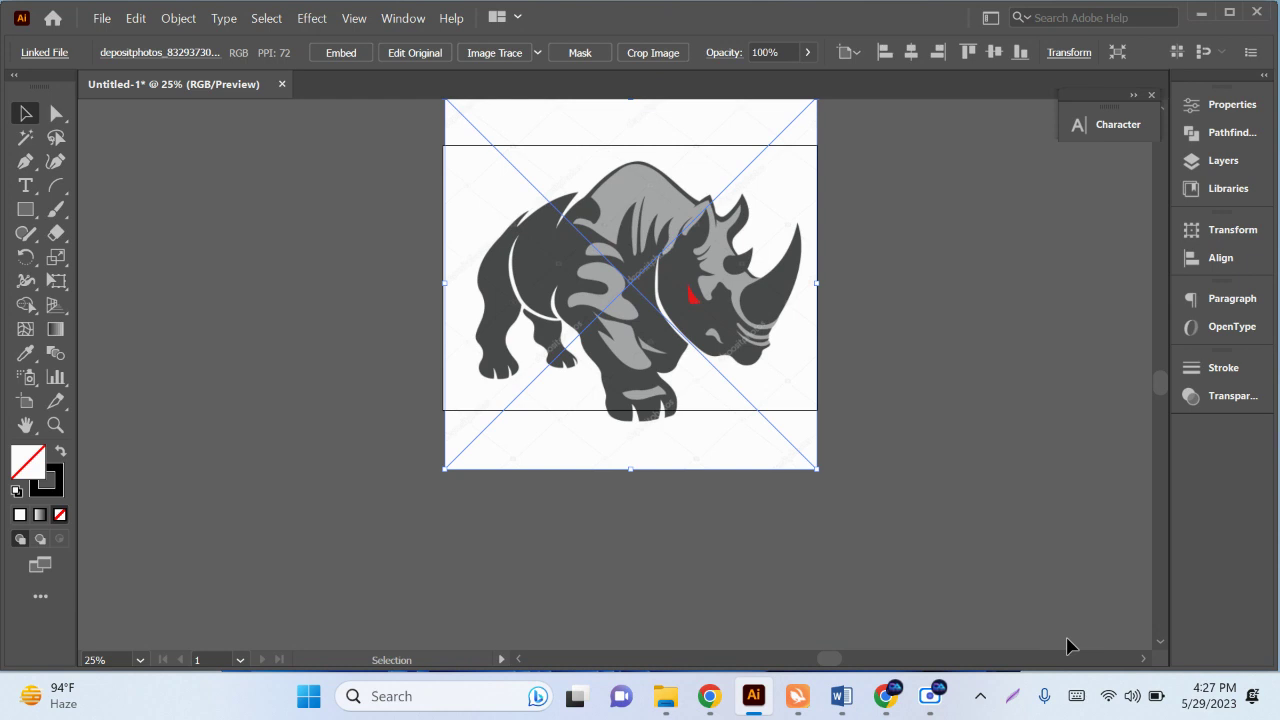
Shrink the rhino image to fit inside the artboard and recentre the view.
scroll(1025, 630, up, 1)
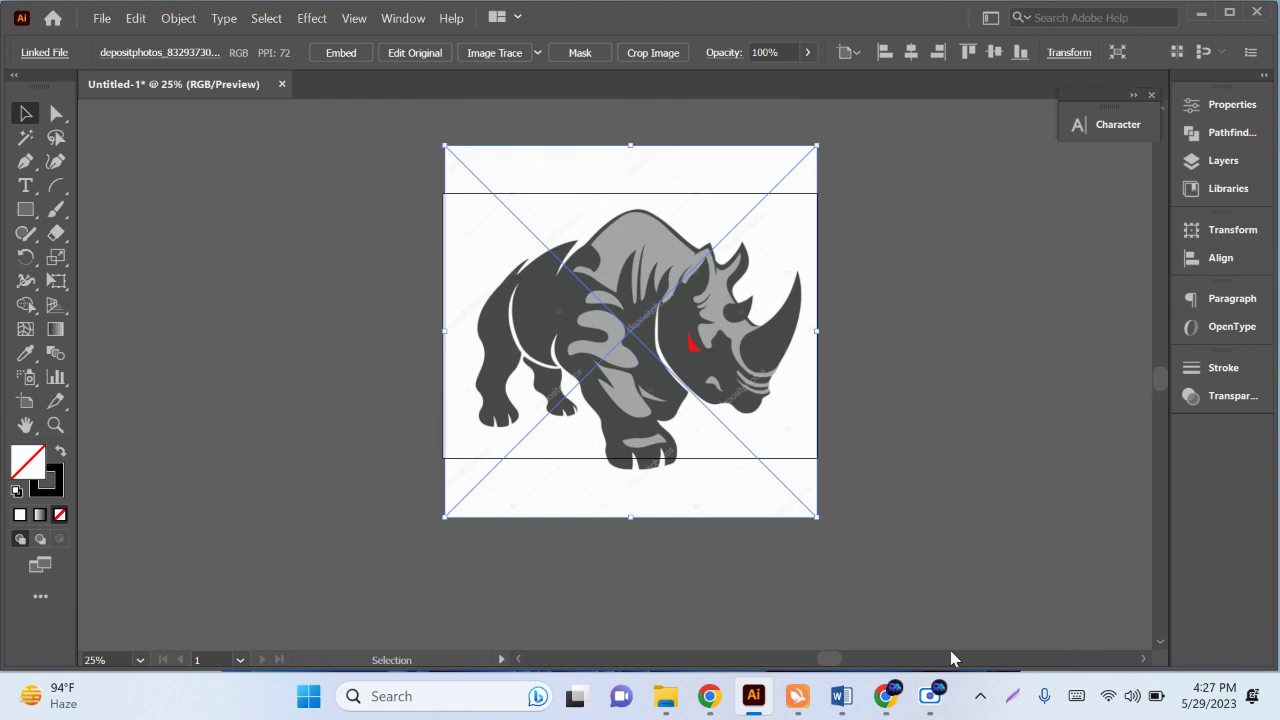
drag(817, 517, 734, 470)
scroll(655, 322, up, 2)
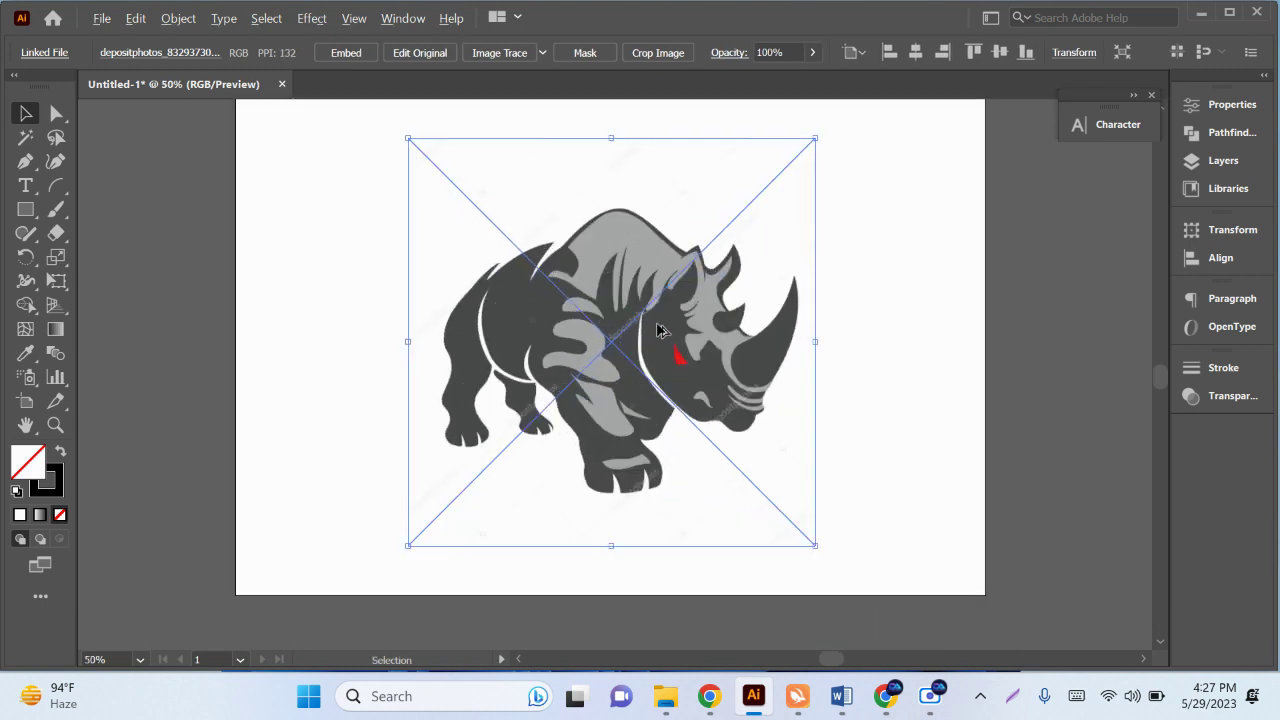
drag(869, 384, 811, 395)
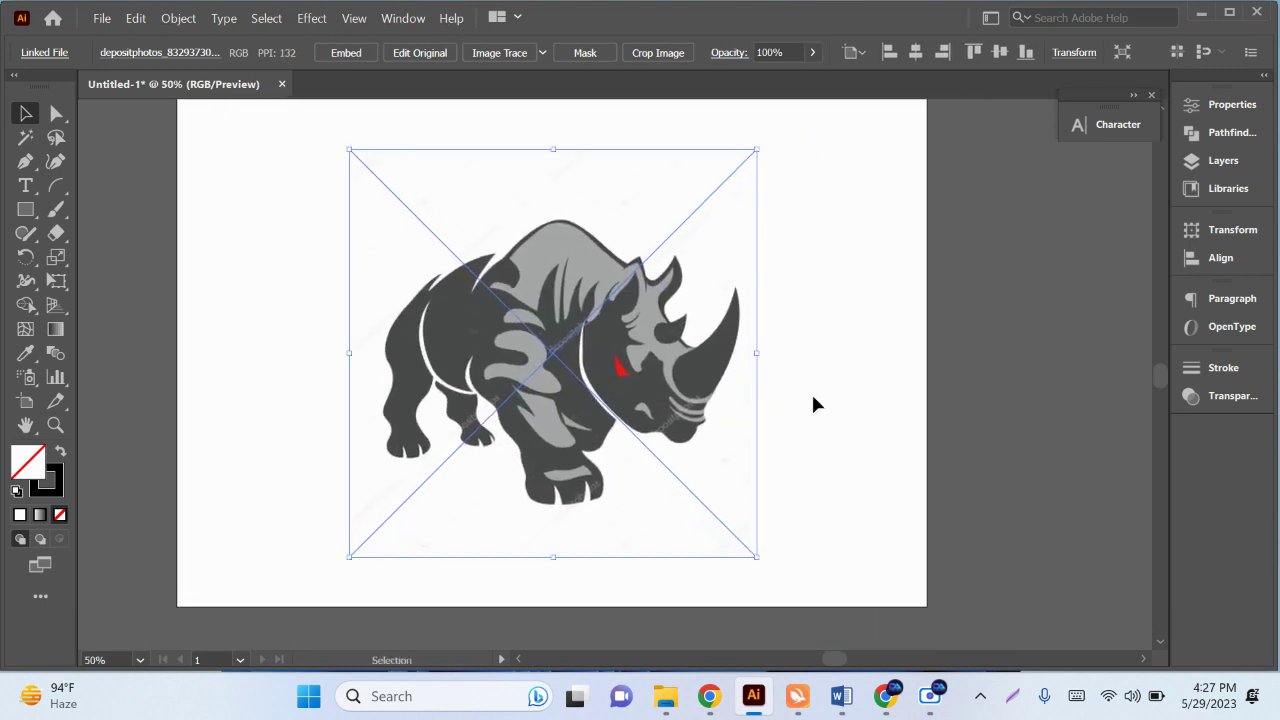
scroll(813, 403, up, 1)
scroll(617, 408, up, 1)
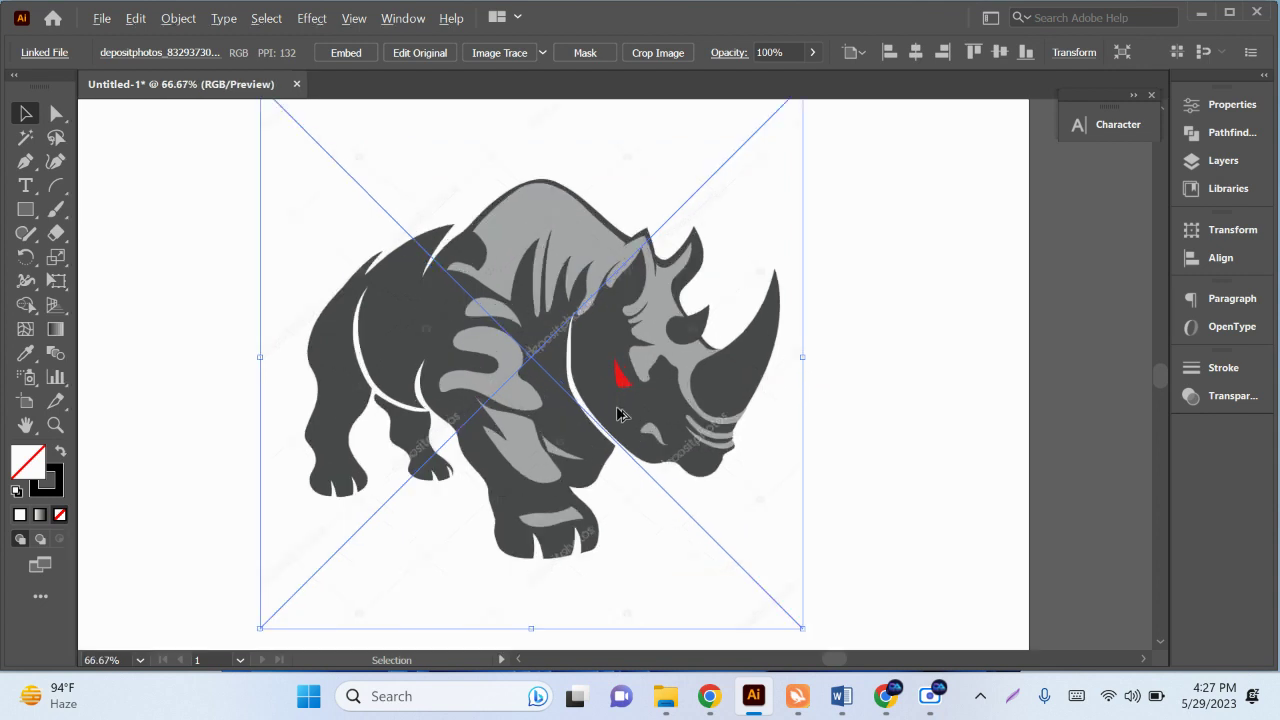
scroll(631, 413, down, 1)
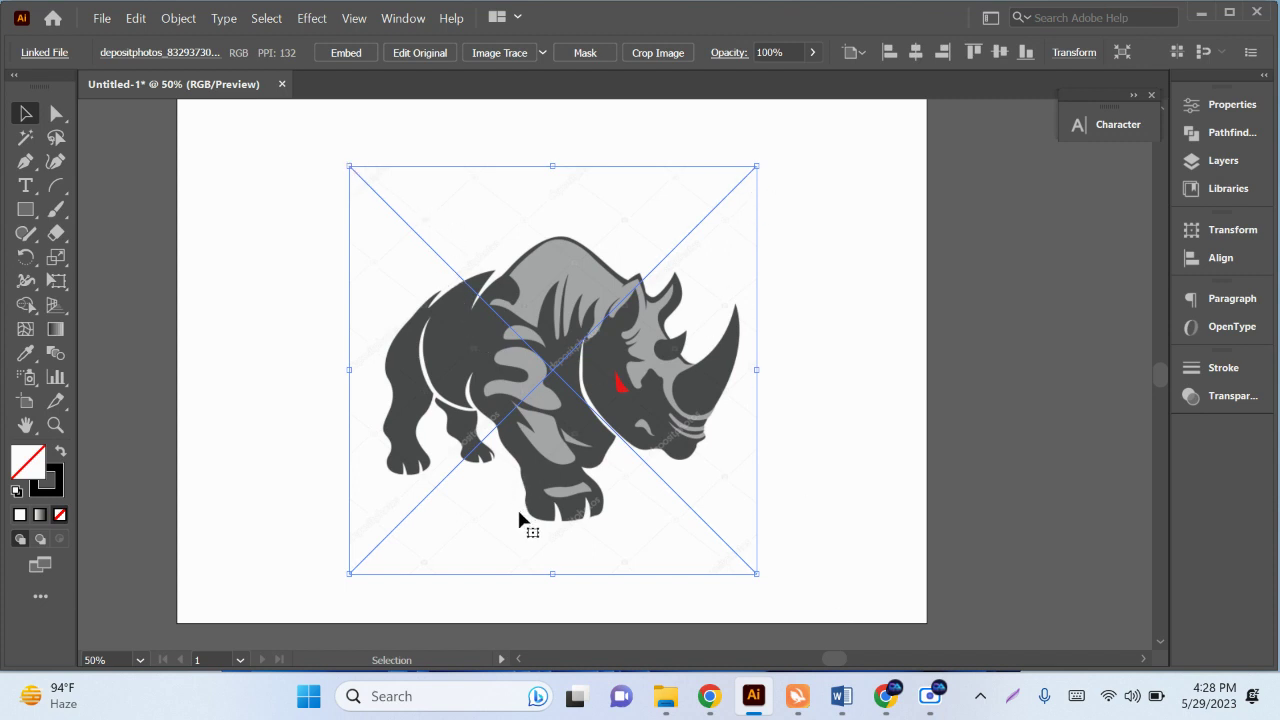
Embed the linked rhino image into the document.
click(840, 520)
click(600, 405)
click(342, 56)
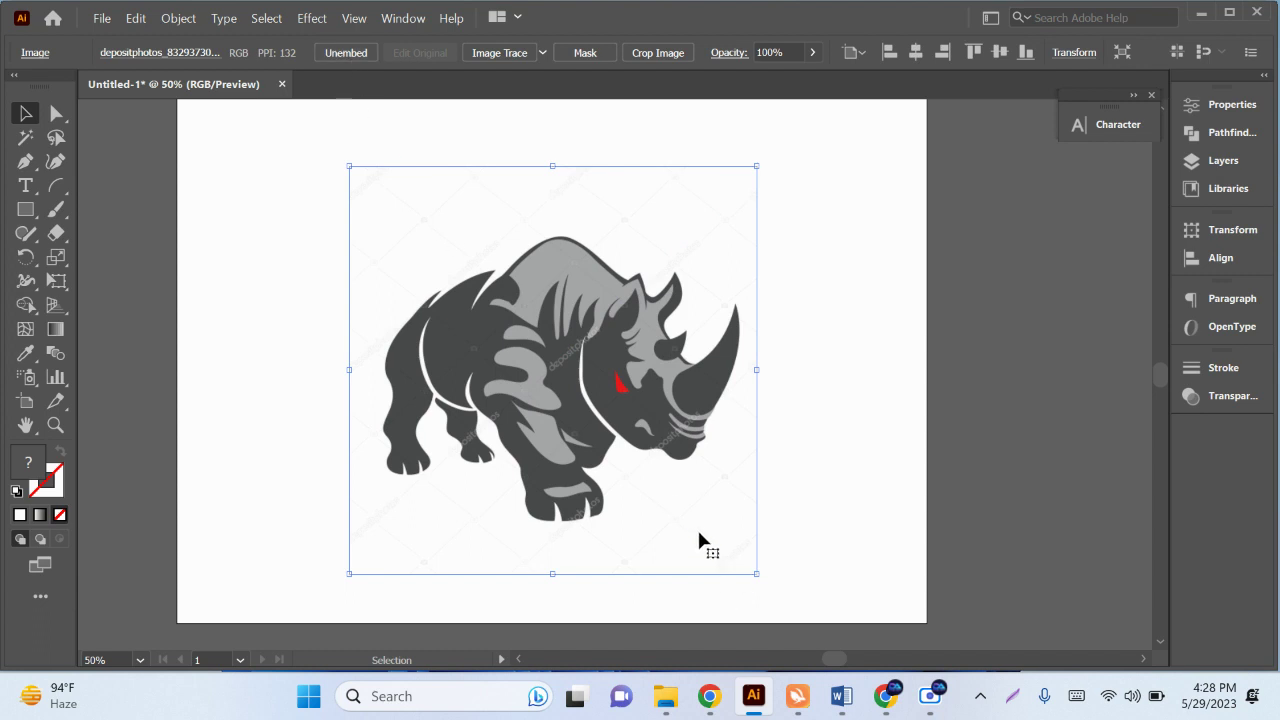
Shift the rhino image slightly up and to the left on the artboard.
drag(699, 533, 635, 513)
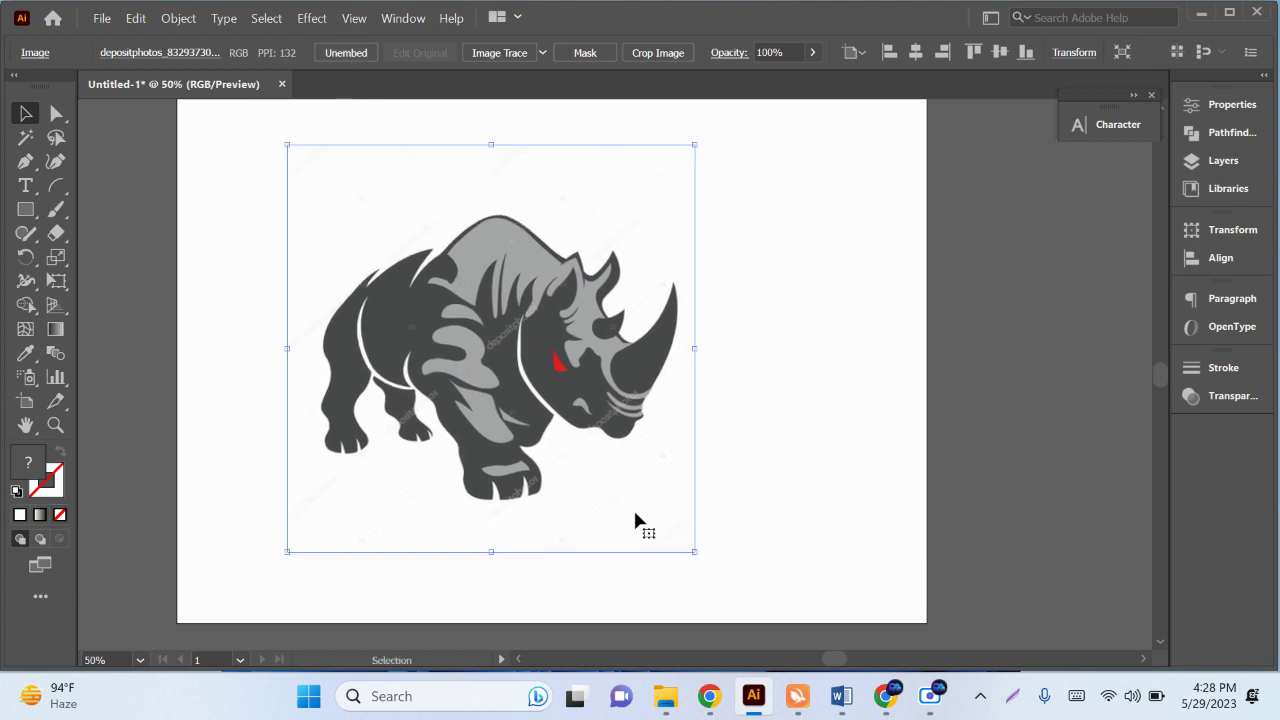
scroll(443, 307, up, 1)
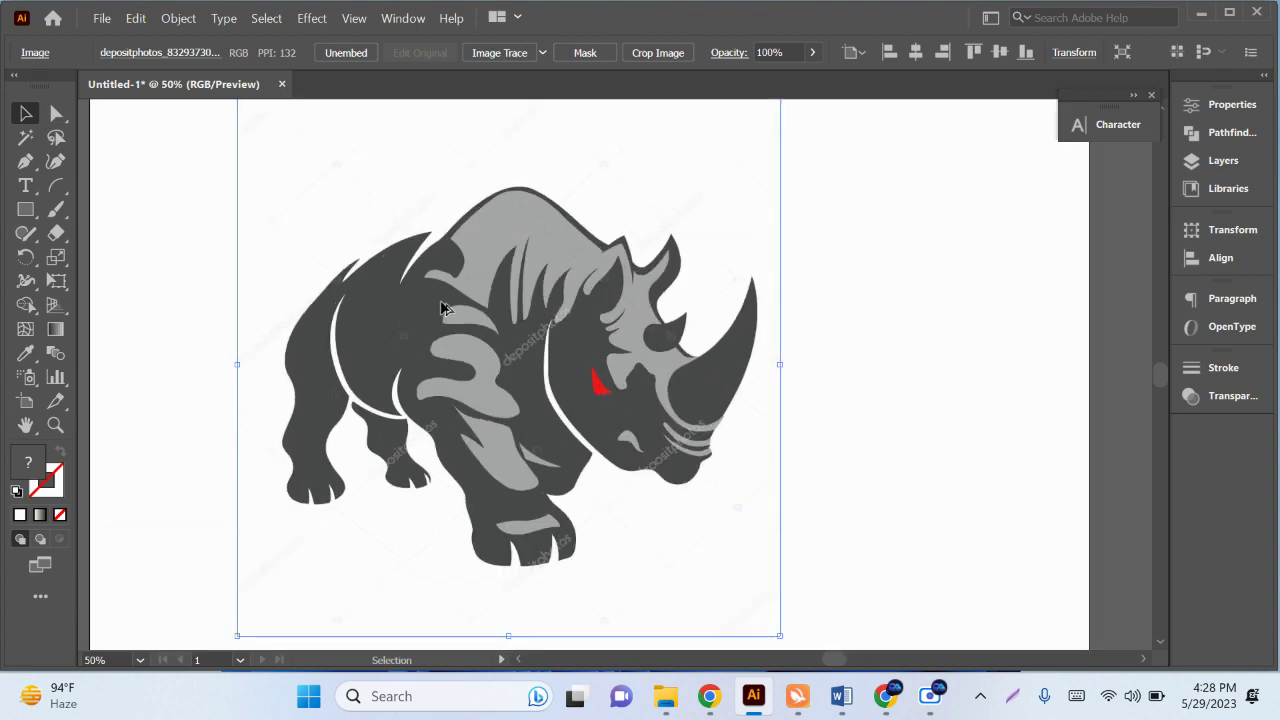
scroll(606, 347, up, 3)
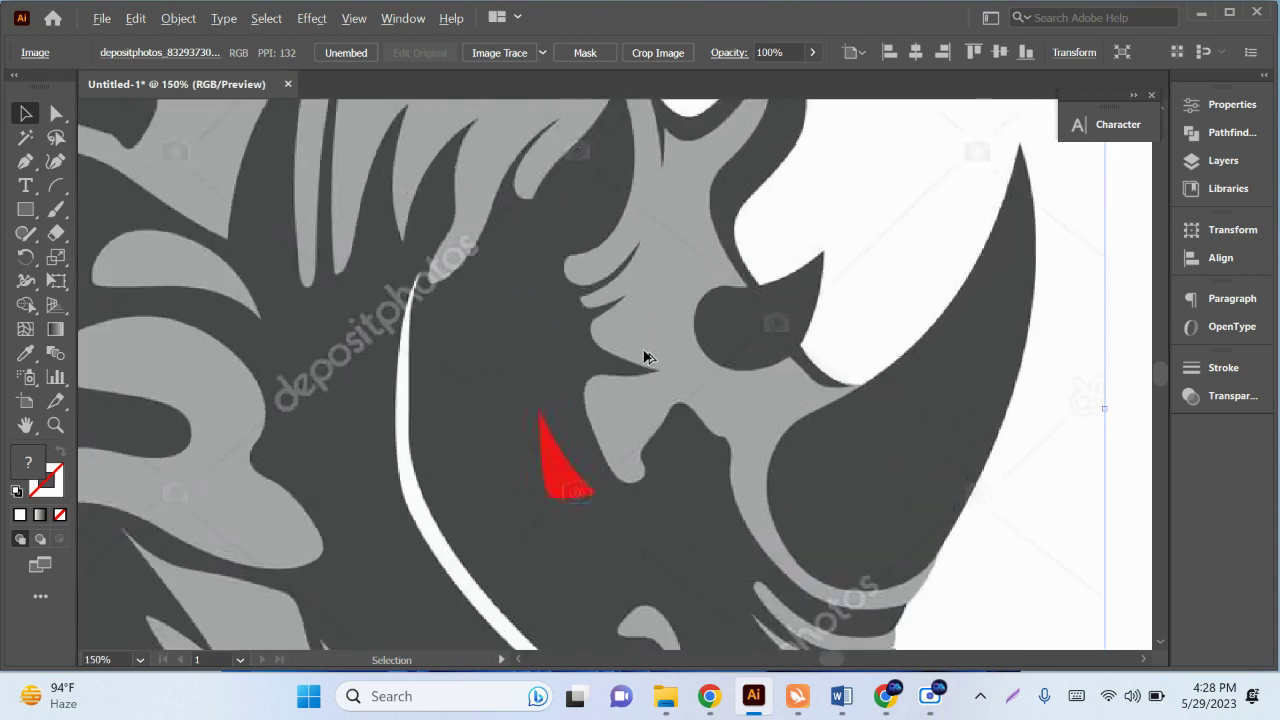
scroll(632, 362, down, 1)
scroll(632, 362, down, 1)
scroll(632, 362, down, 1)
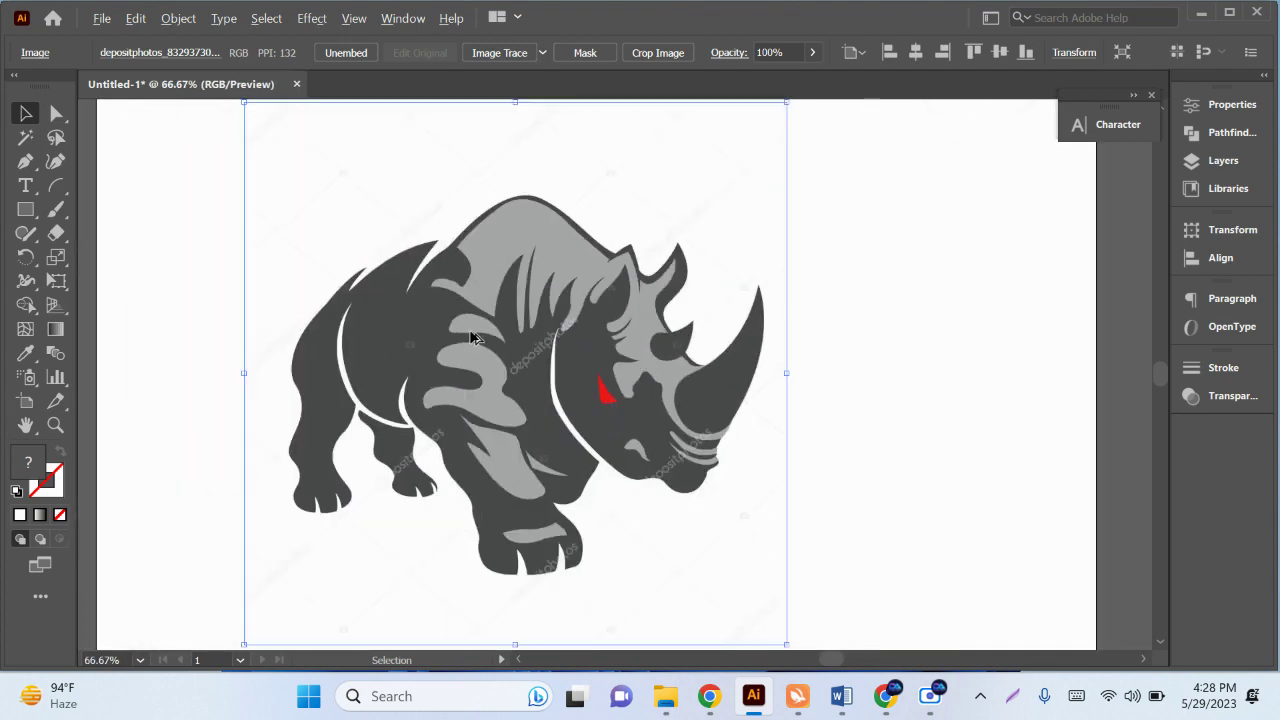
scroll(477, 339, up, 3)
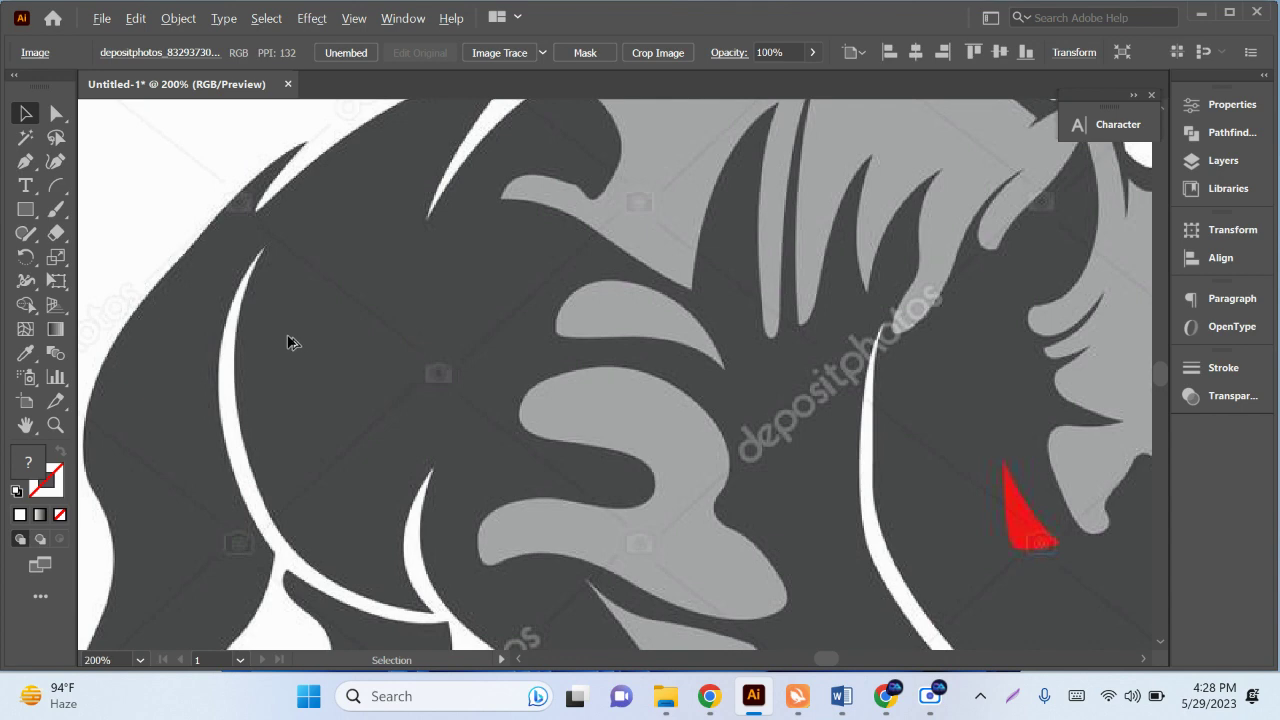
scroll(290, 345, down, 2)
scroll(337, 349, down, 2)
drag(600, 470, 520, 453)
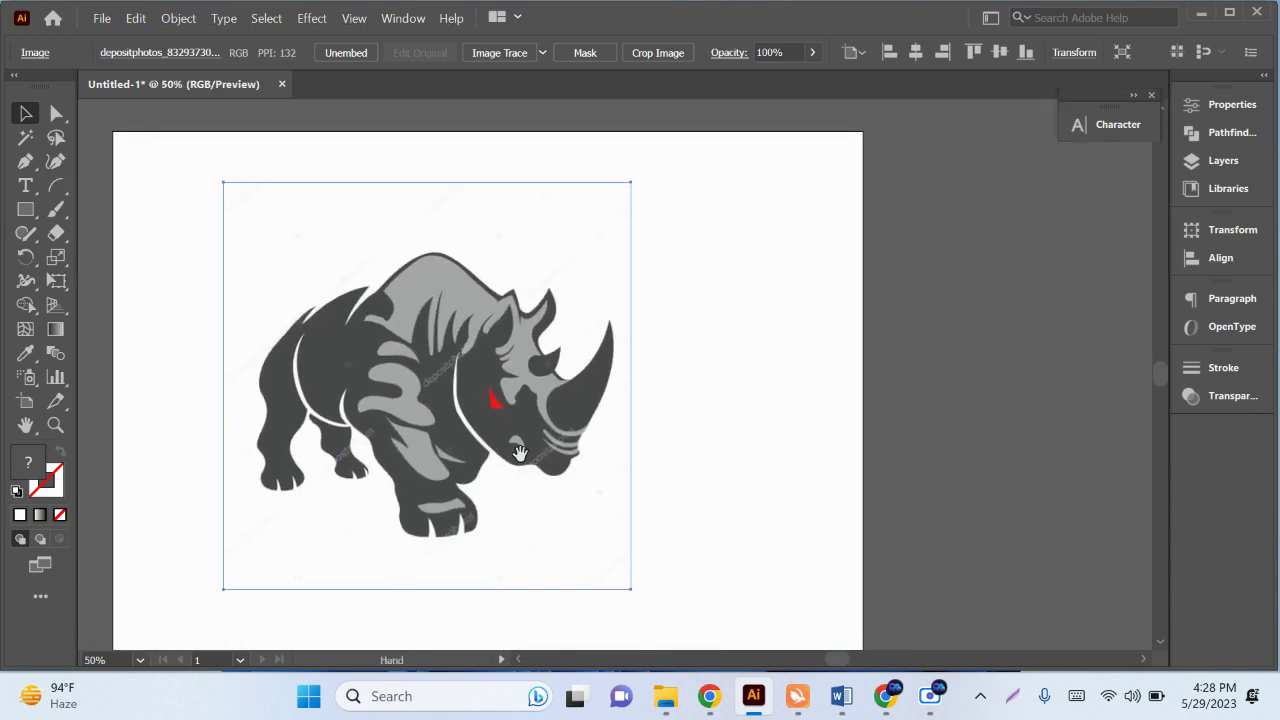
scroll(520, 453, up, 1)
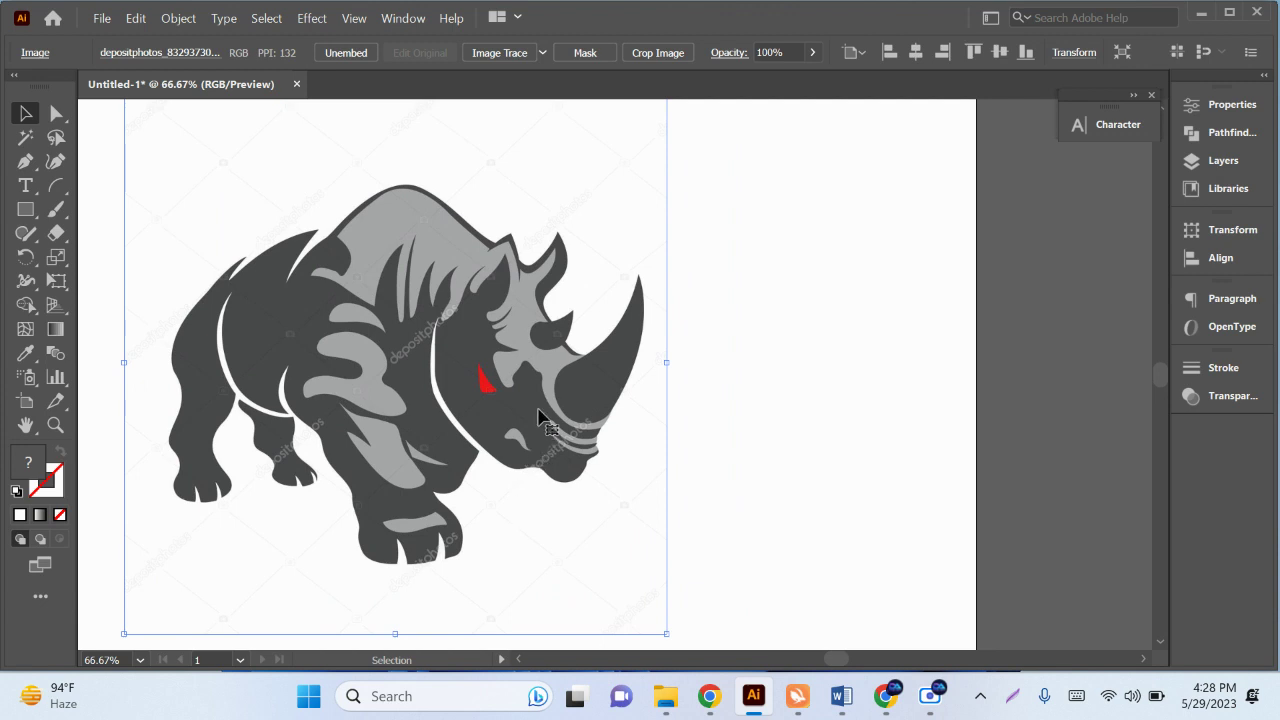
drag(542, 393, 539, 396)
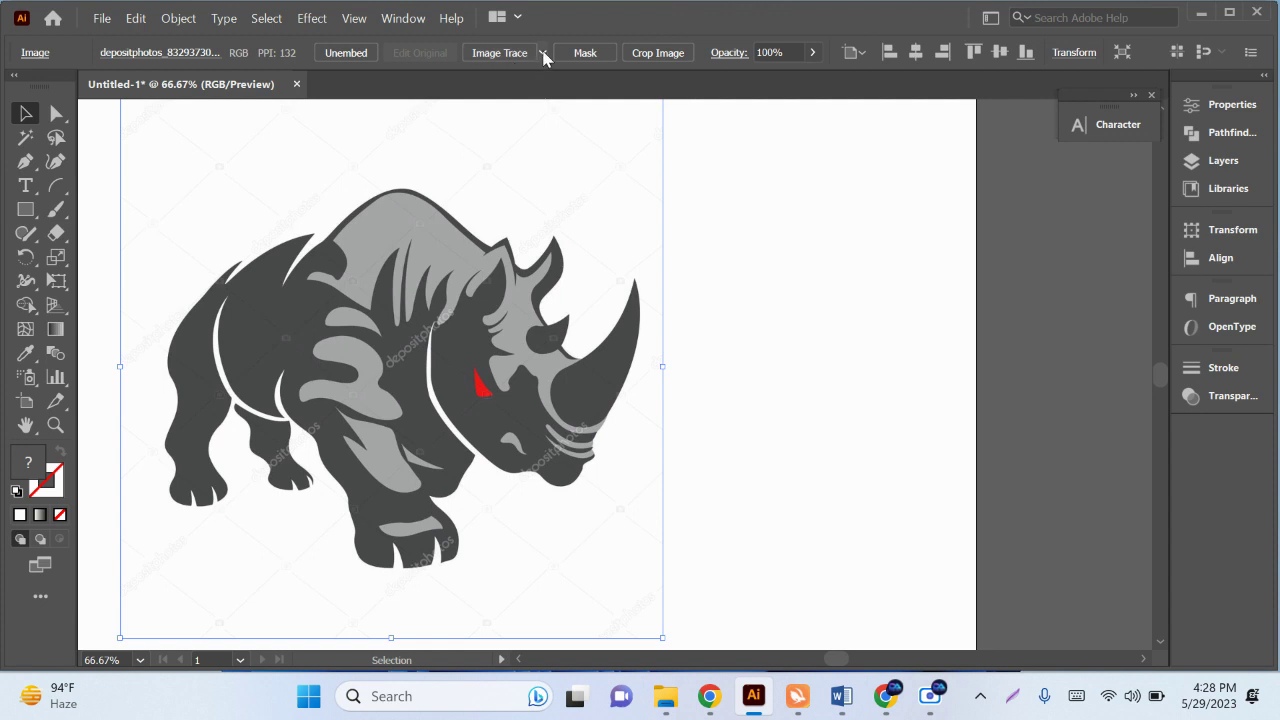
Trace the rhino image with the Silhouettes preset, producing a solid black shape.
click(542, 53)
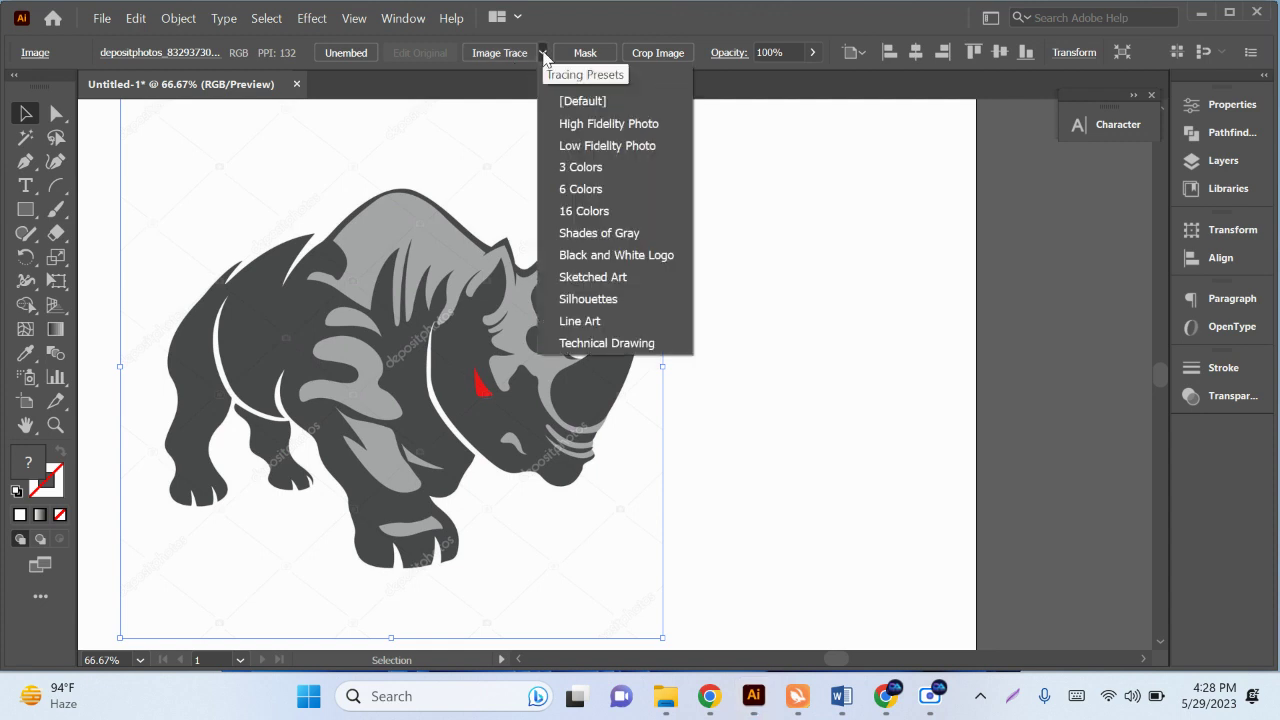
click(582, 288)
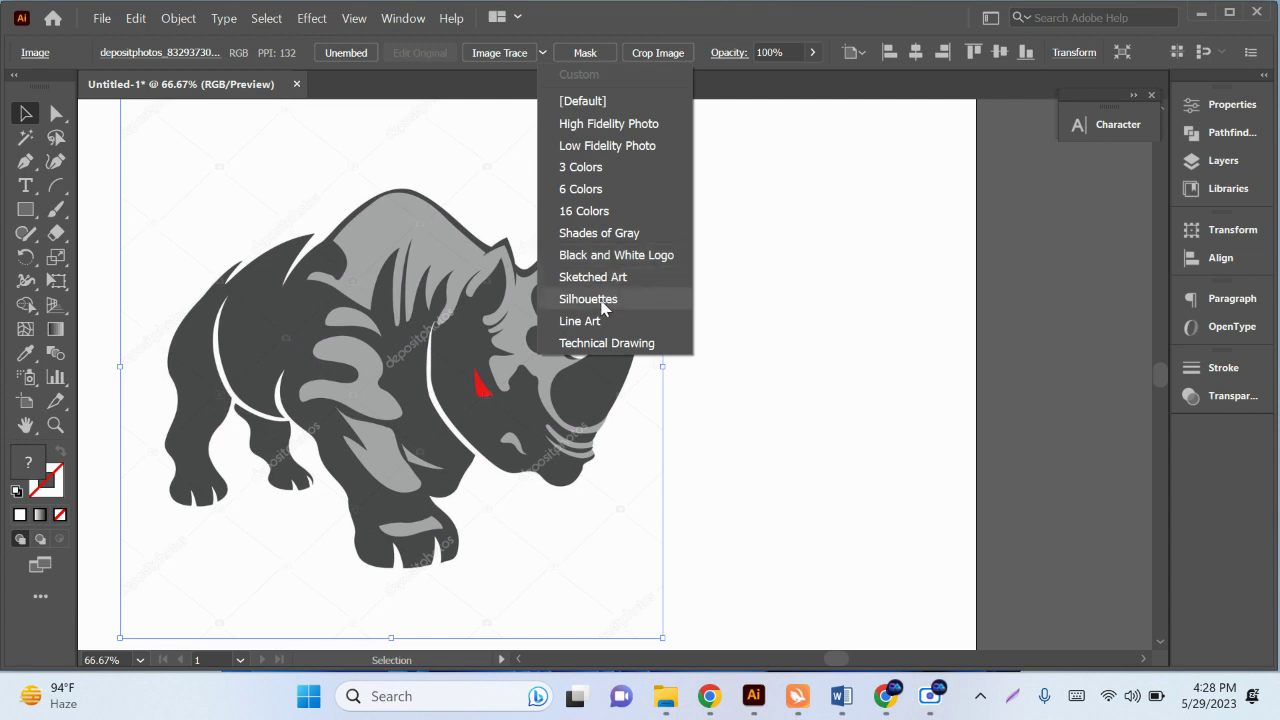
click(603, 299)
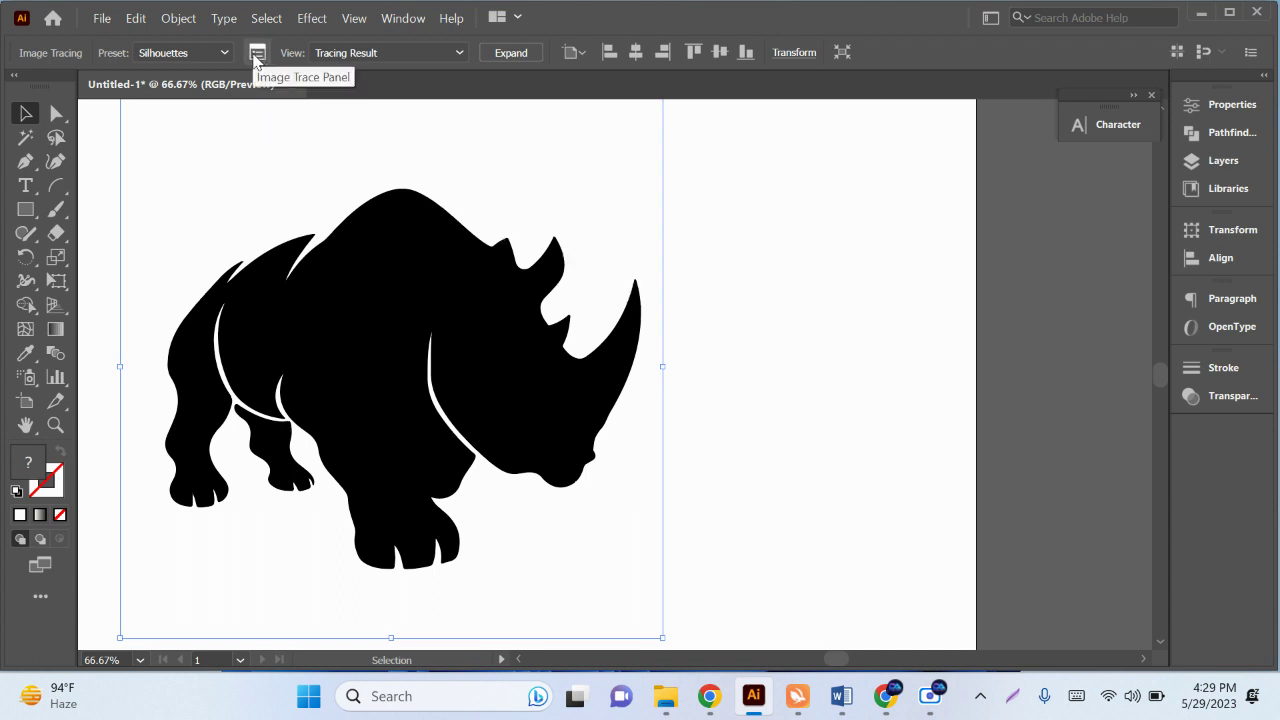
Lower the rhino trace threshold to 160 and expand the Advanced tracing options.
click(257, 53)
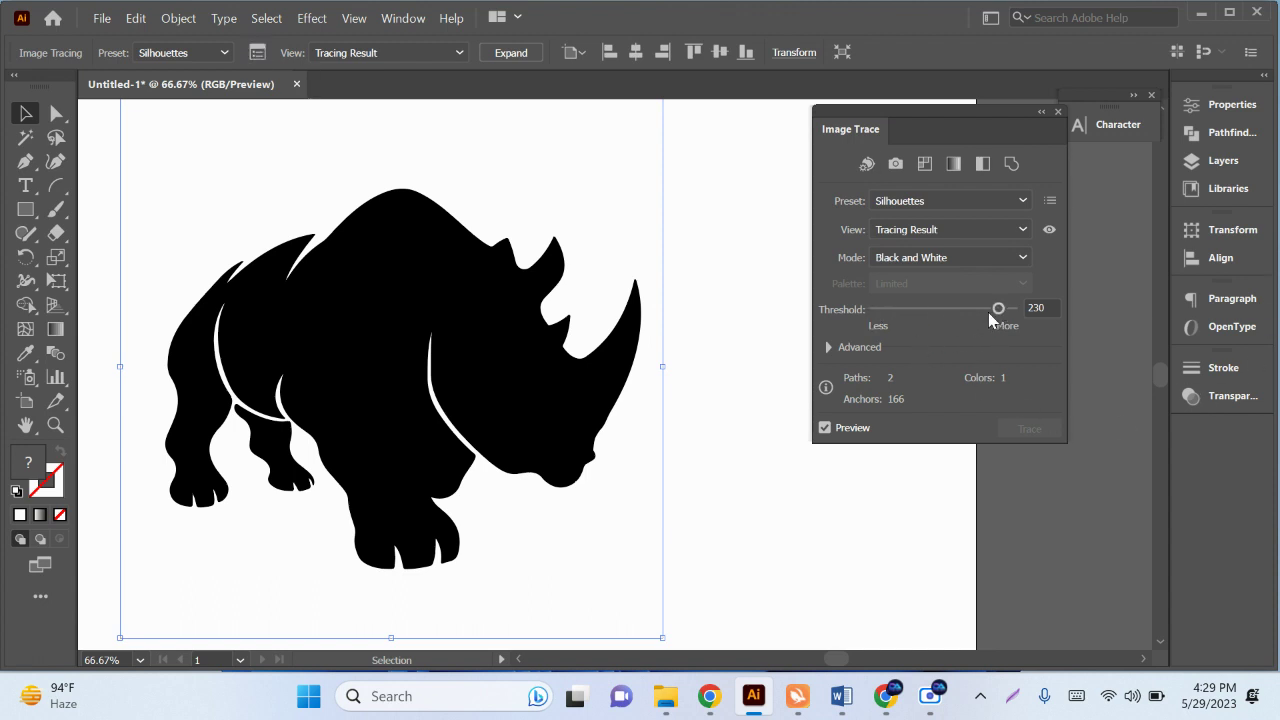
drag(998, 313, 961, 316)
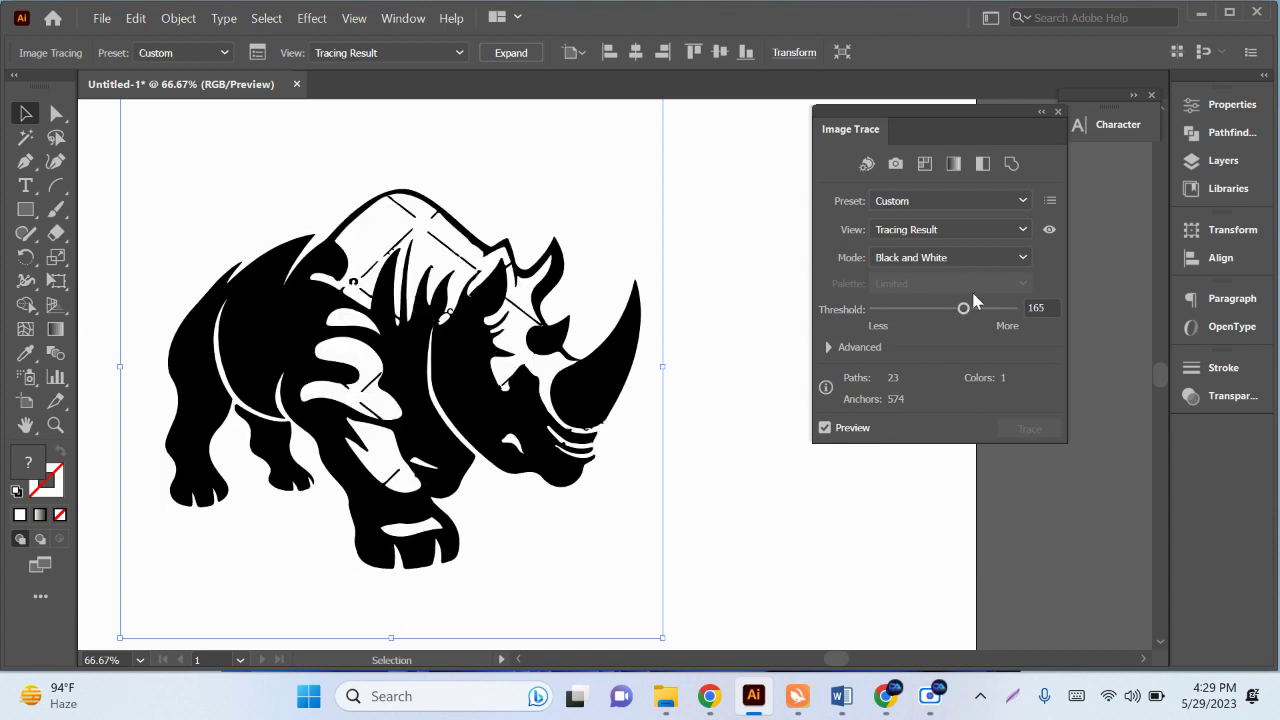
drag(965, 311, 967, 312)
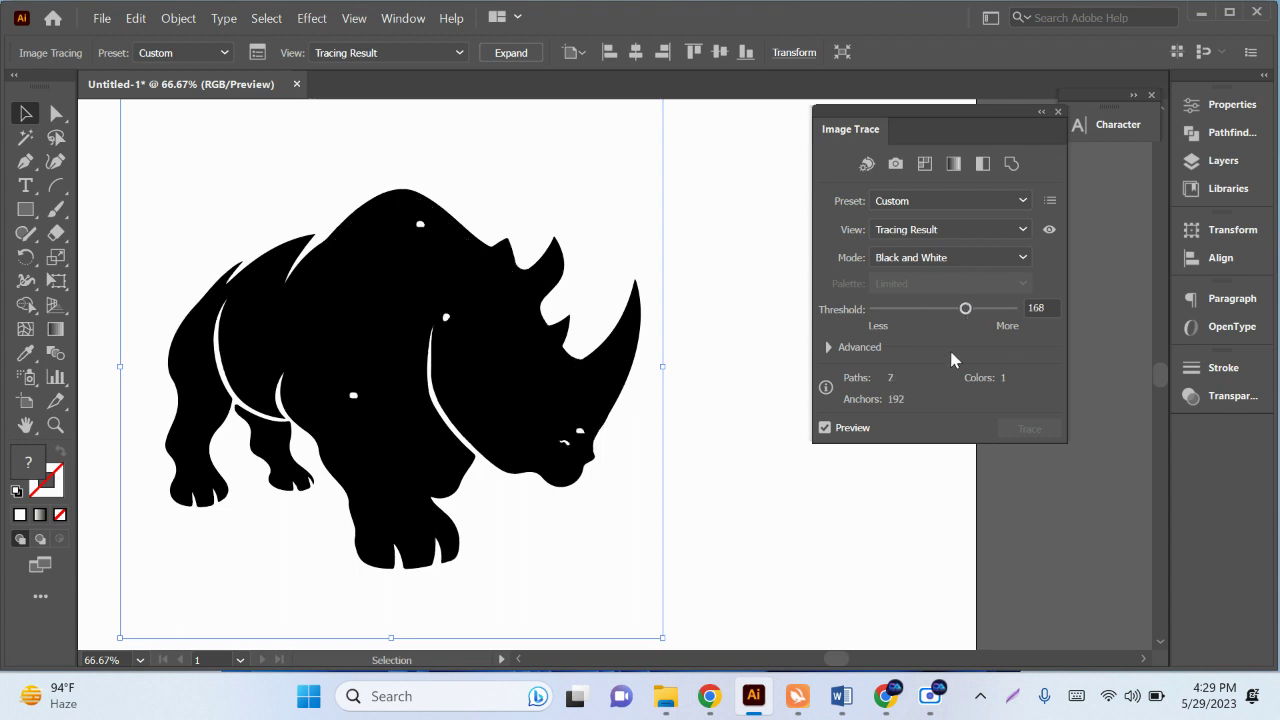
click(1040, 308)
key(Down)
key(Down)
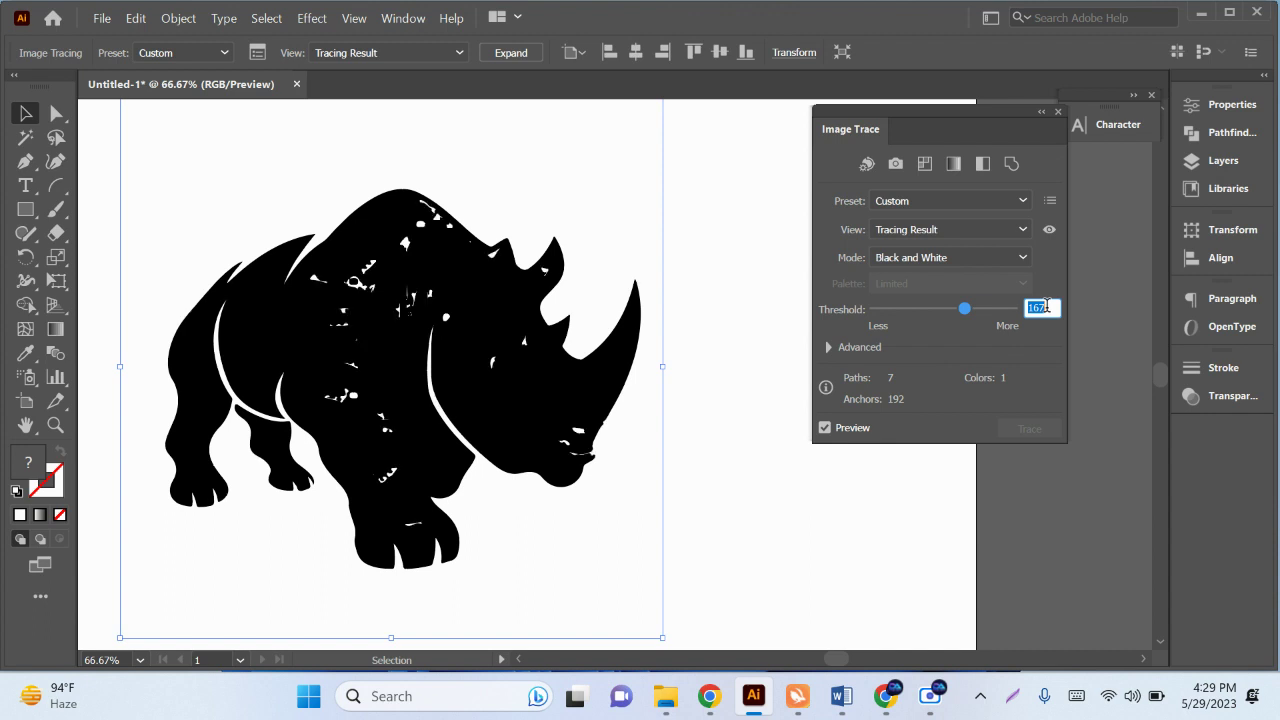
key(Down)
key(Down)
key(Down)
key(Down)
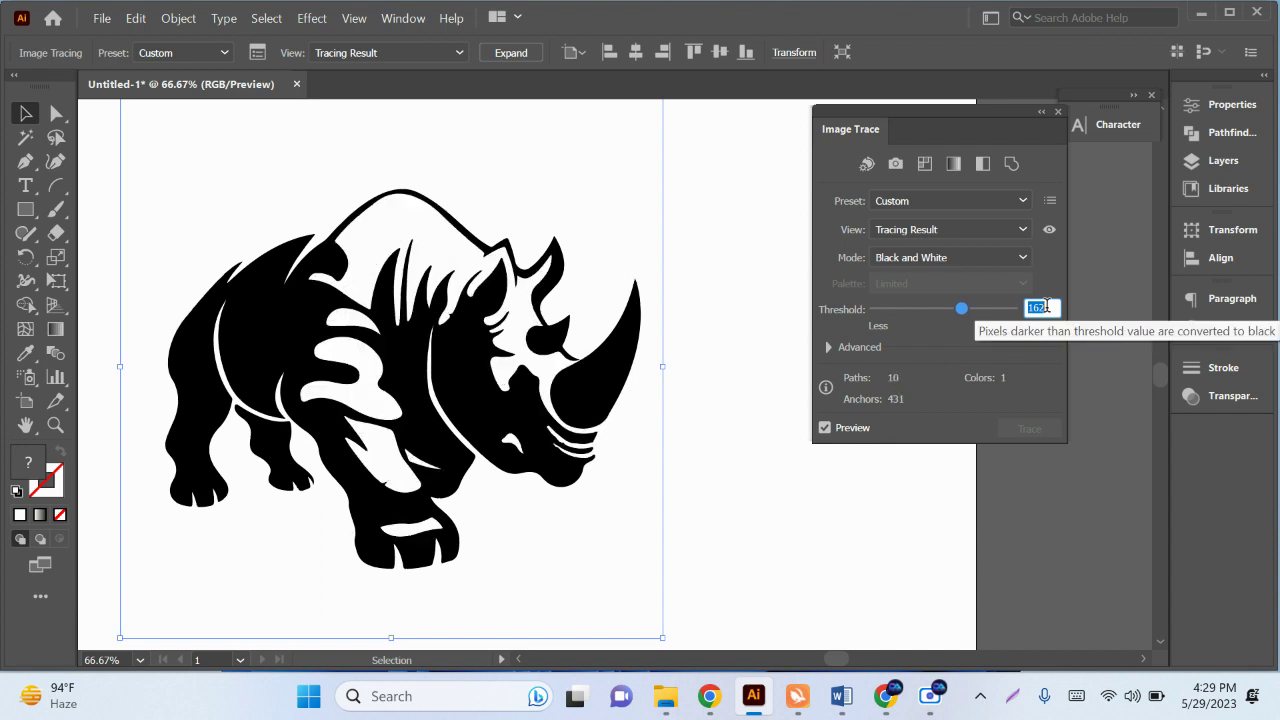
key(Down)
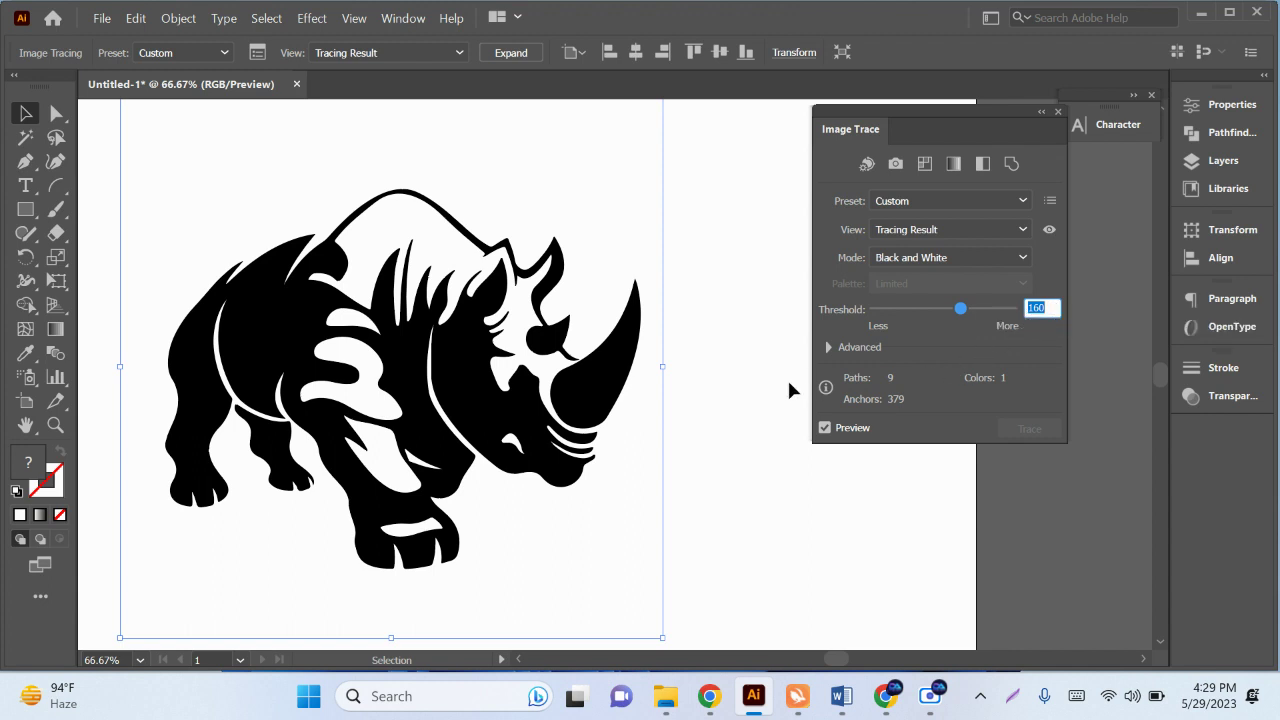
click(829, 348)
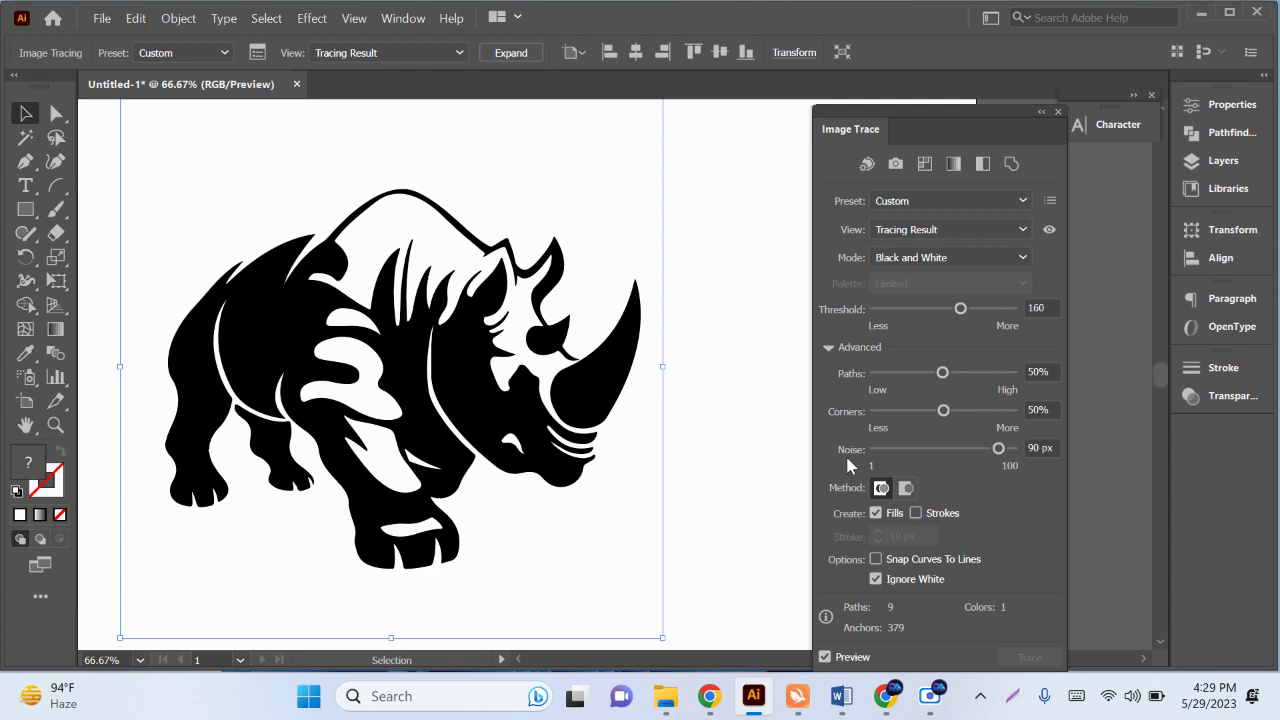
Set noise to 1 px, corners to 60%, paths to 68%, and toggle Ignore White.
drag(998, 449, 872, 449)
drag(875, 449, 883, 450)
mouse_move(881, 451)
mouse_down()
mouse_move(907, 456)
mouse_move(874, 452)
mouse_up()
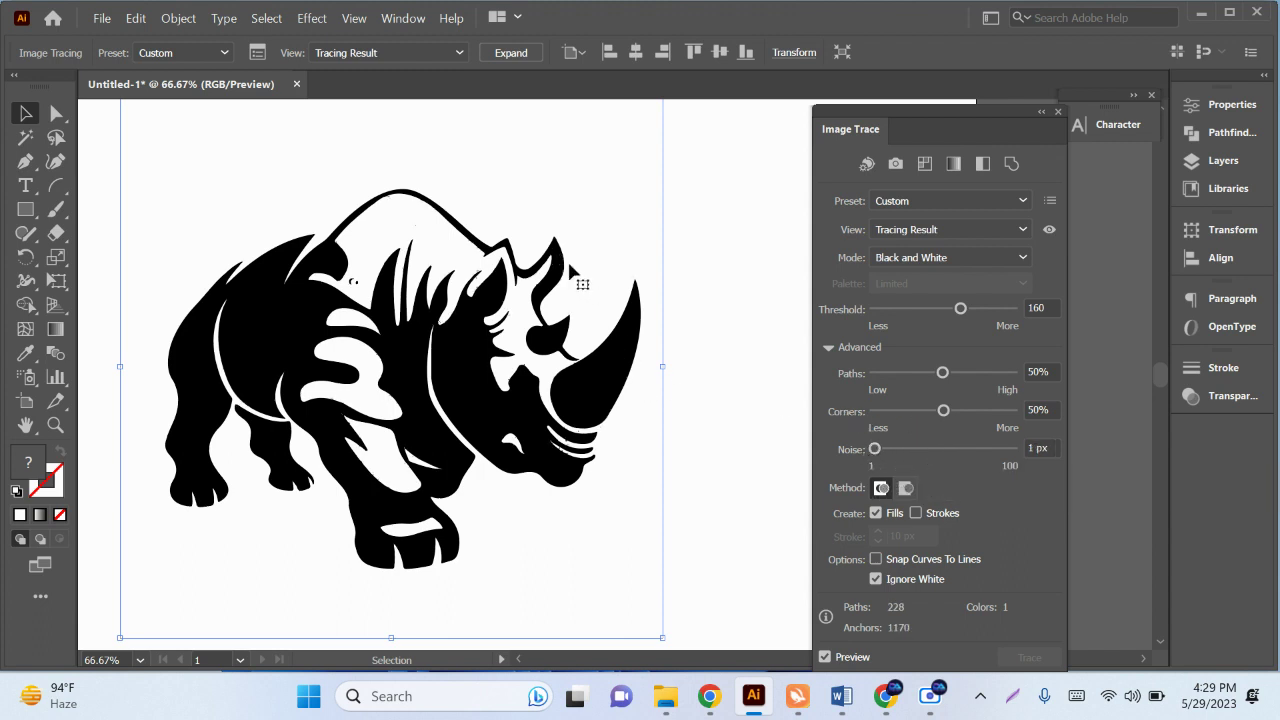
drag(943, 411, 958, 418)
drag(942, 372, 968, 375)
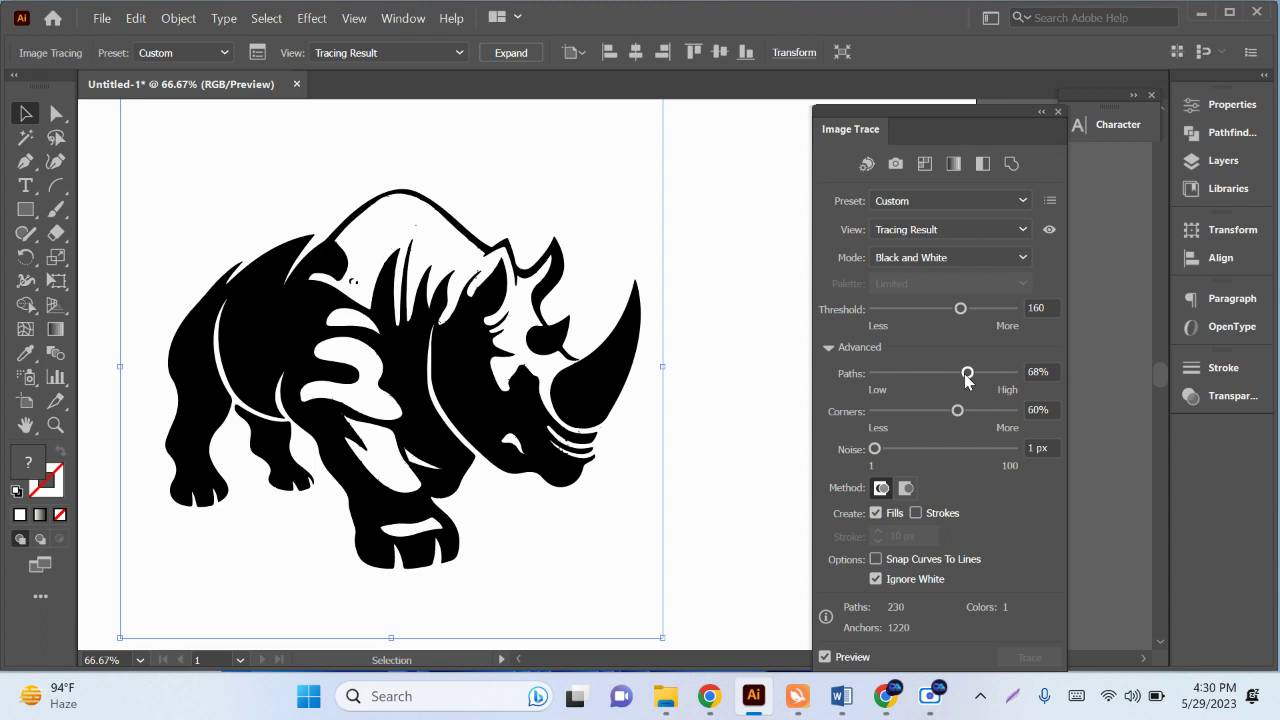
click(890, 584)
Close the trace settings and expand the rhino trace into an editable group.
click(1059, 113)
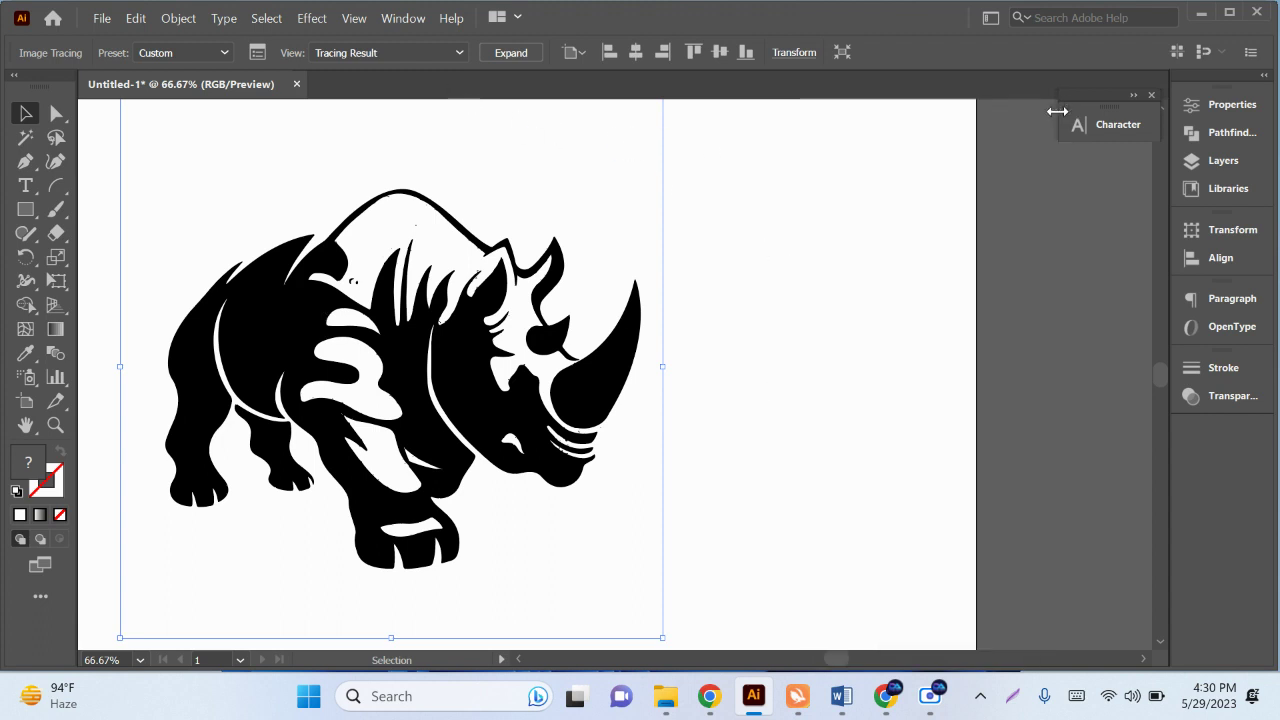
click(522, 57)
click(512, 53)
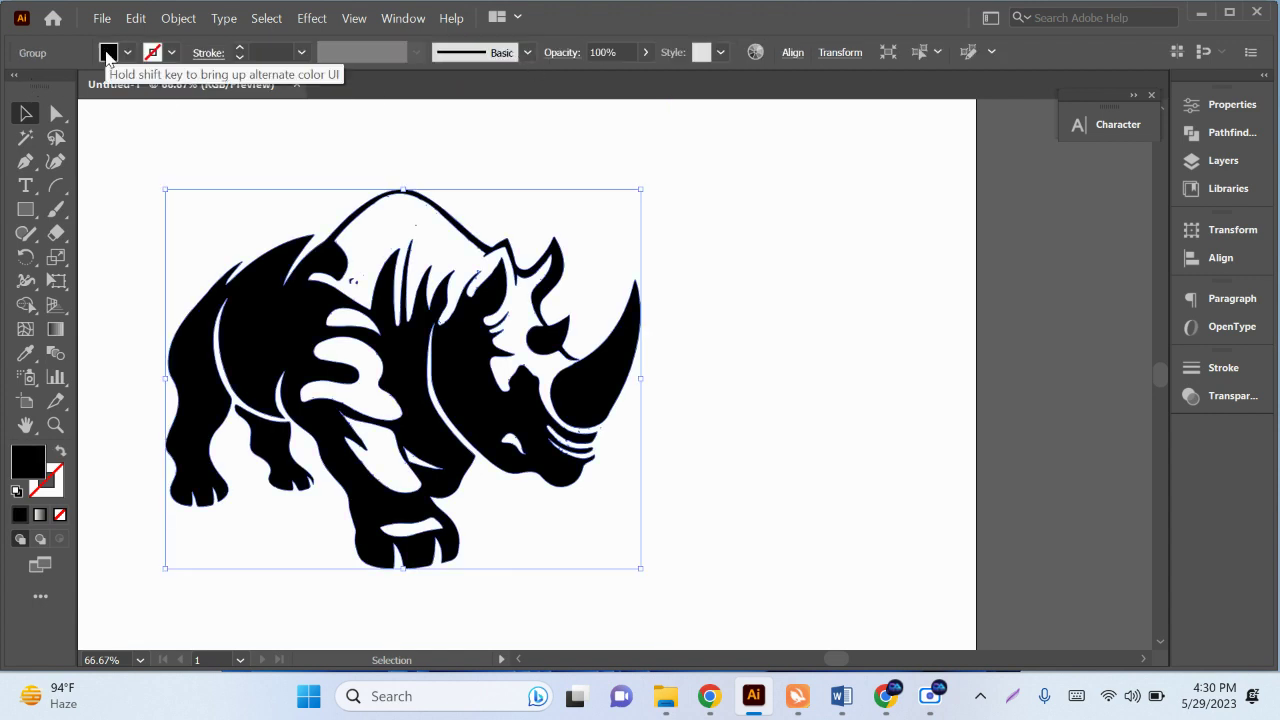
Fill the rhino group with a dark blue swatch.
click(127, 52)
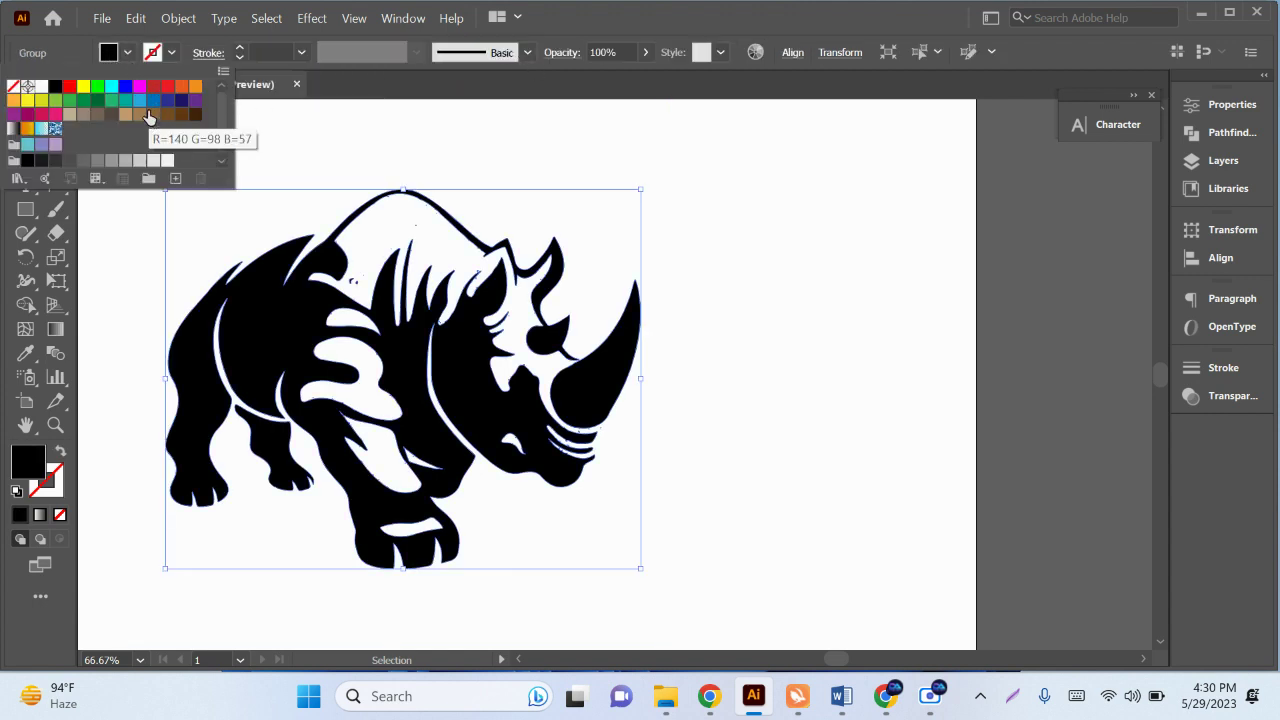
click(153, 100)
key(Escape)
click(685, 349)
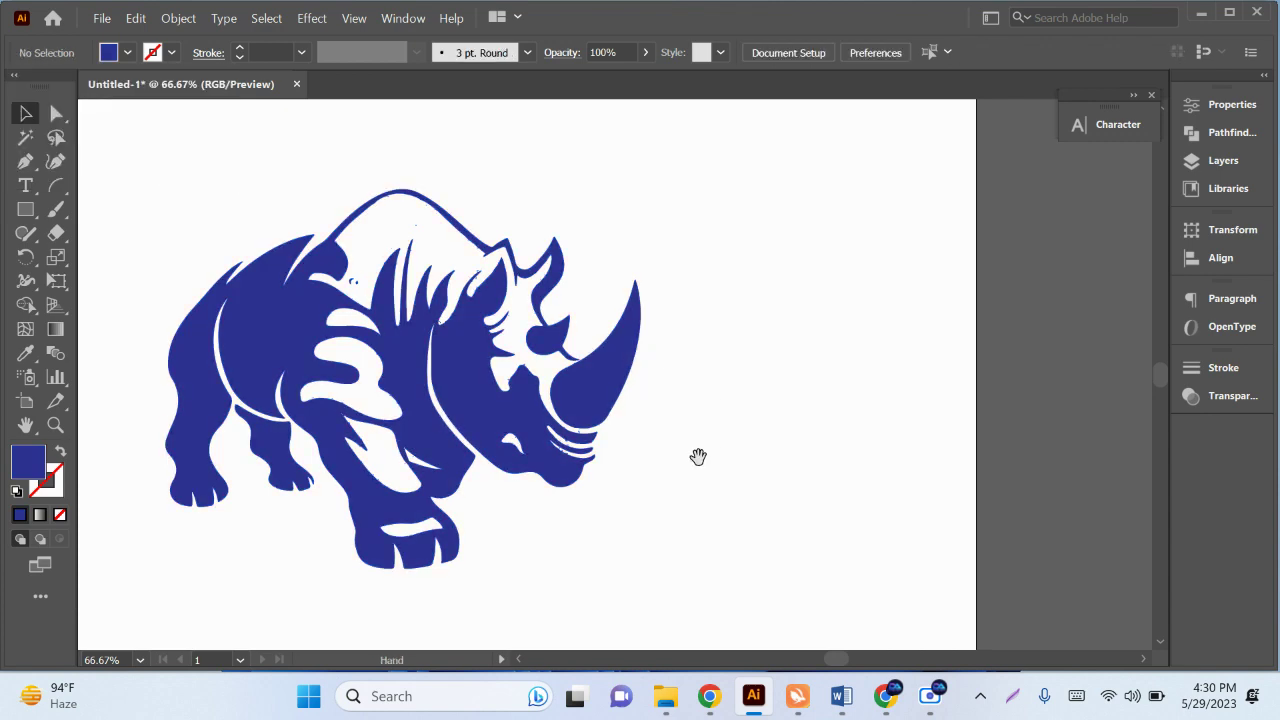
Nudge the blue rhino slightly up and left, then minimize Illustrator.
scroll(462, 330, up, 3)
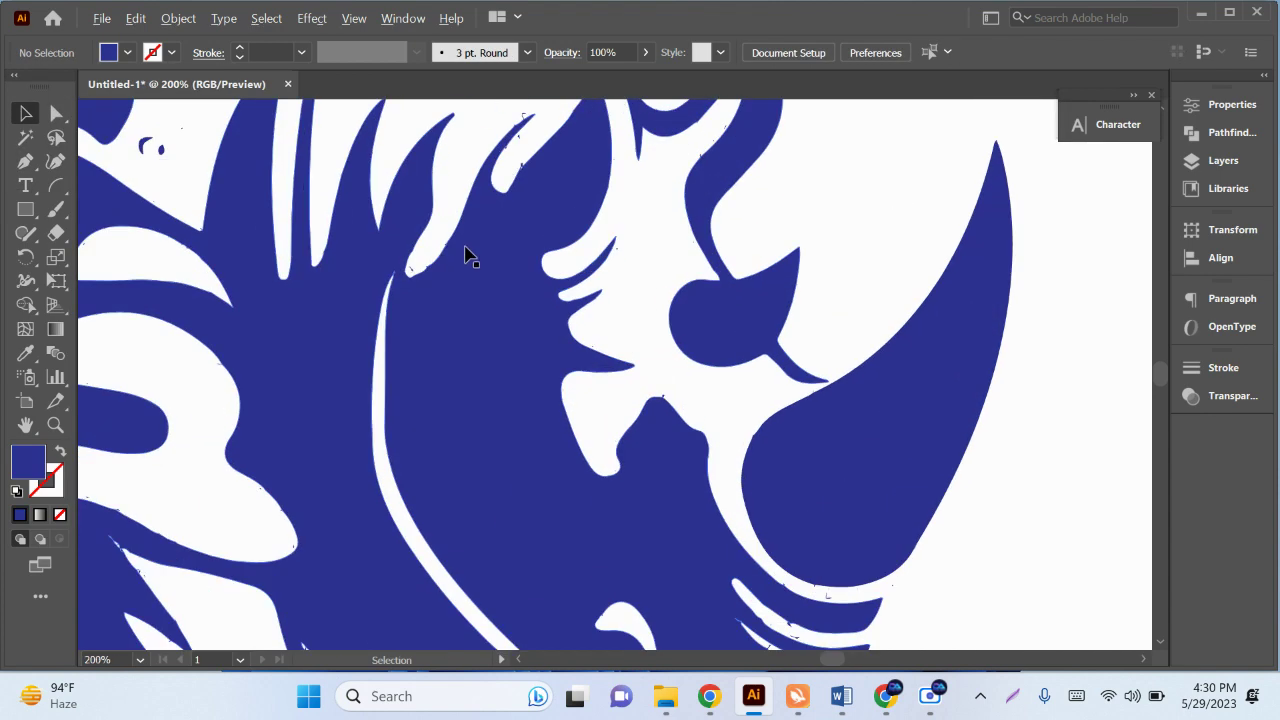
scroll(560, 386, up, 1)
scroll(596, 336, up, 1)
scroll(628, 320, up, 1)
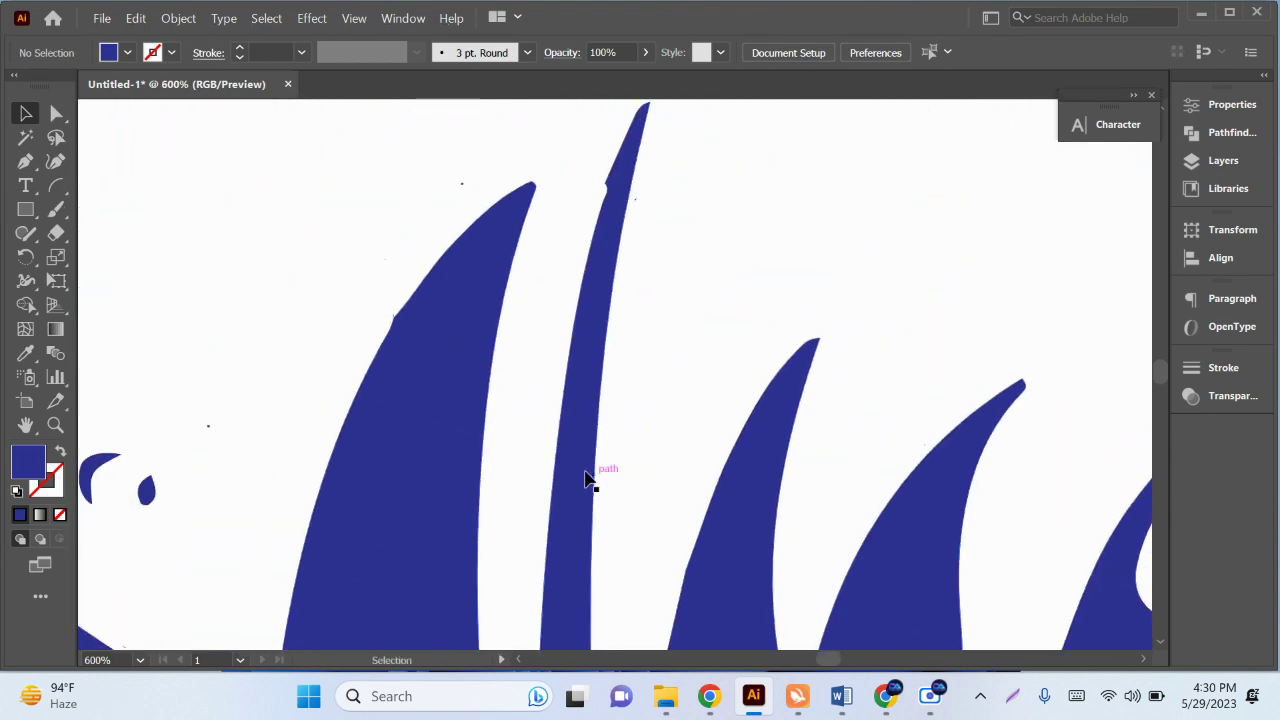
scroll(366, 486, down, 2)
scroll(317, 480, up, 2)
scroll(319, 473, down, 3)
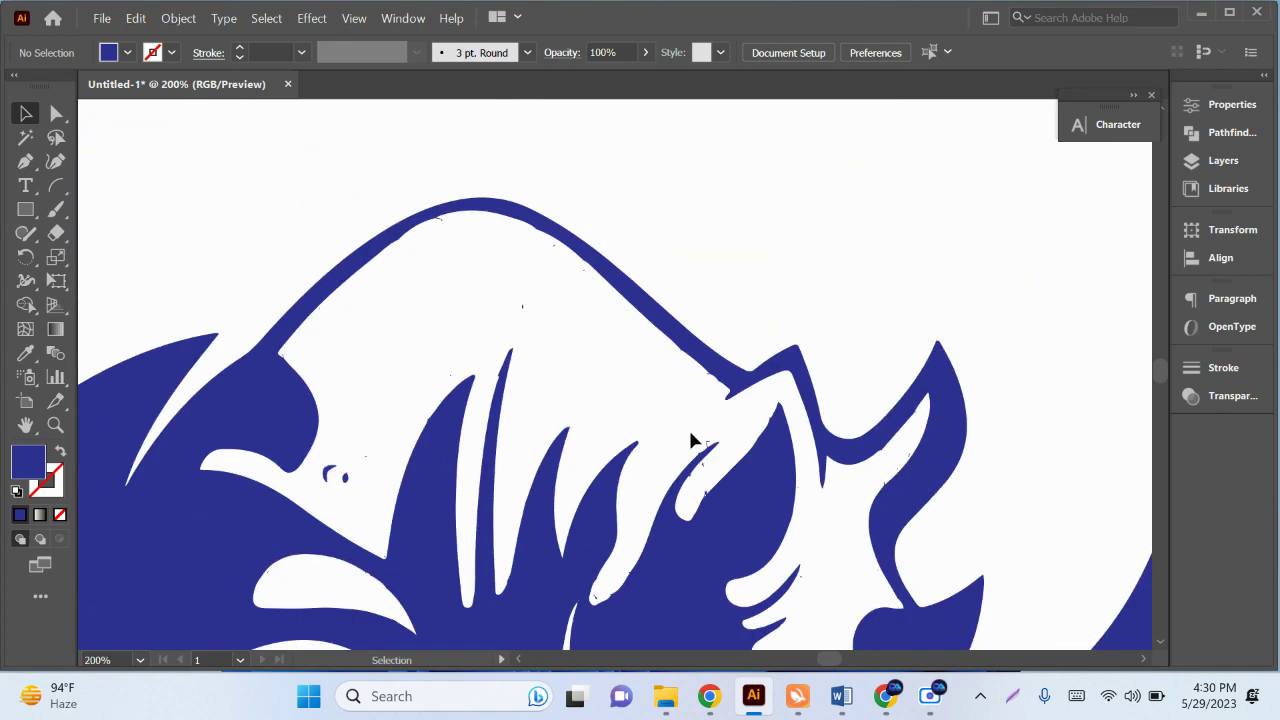
scroll(675, 490, up, 2)
scroll(640, 545, up, 3)
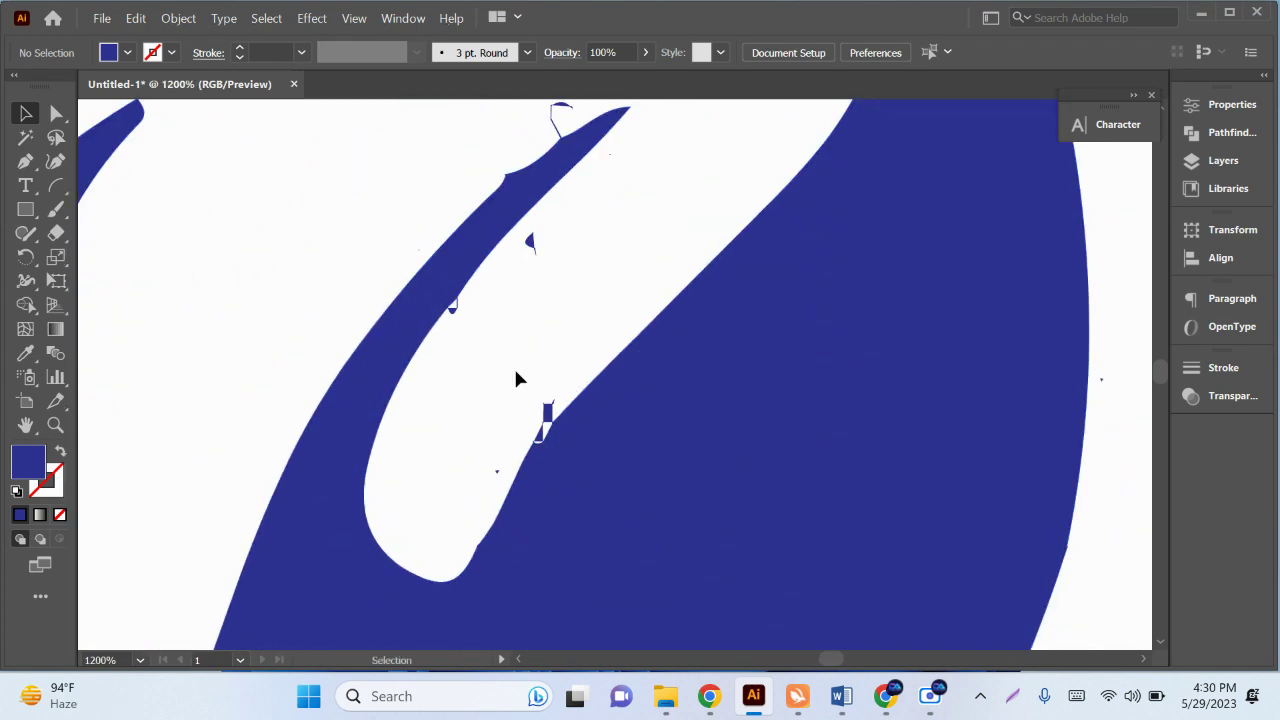
drag(517, 378, 634, 520)
scroll(623, 489, down, 2)
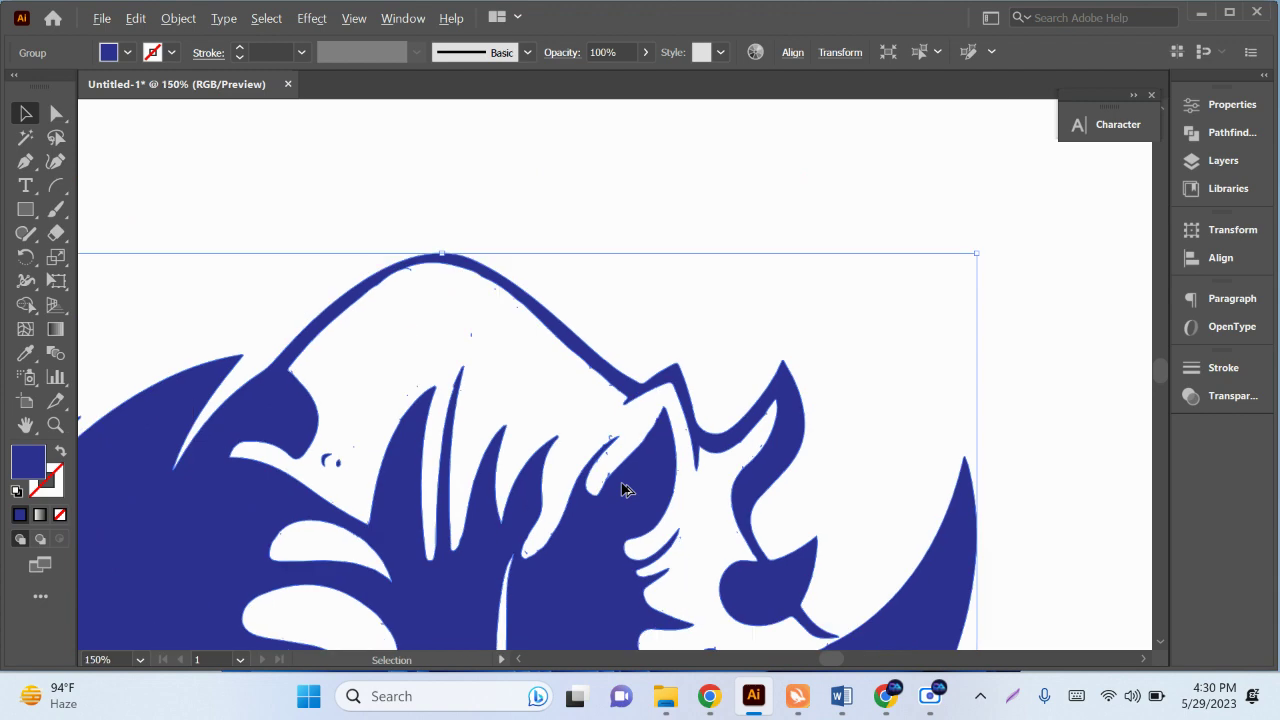
scroll(854, 586, down, 2)
scroll(817, 400, down, 1)
click(717, 458)
drag(644, 424, 596, 398)
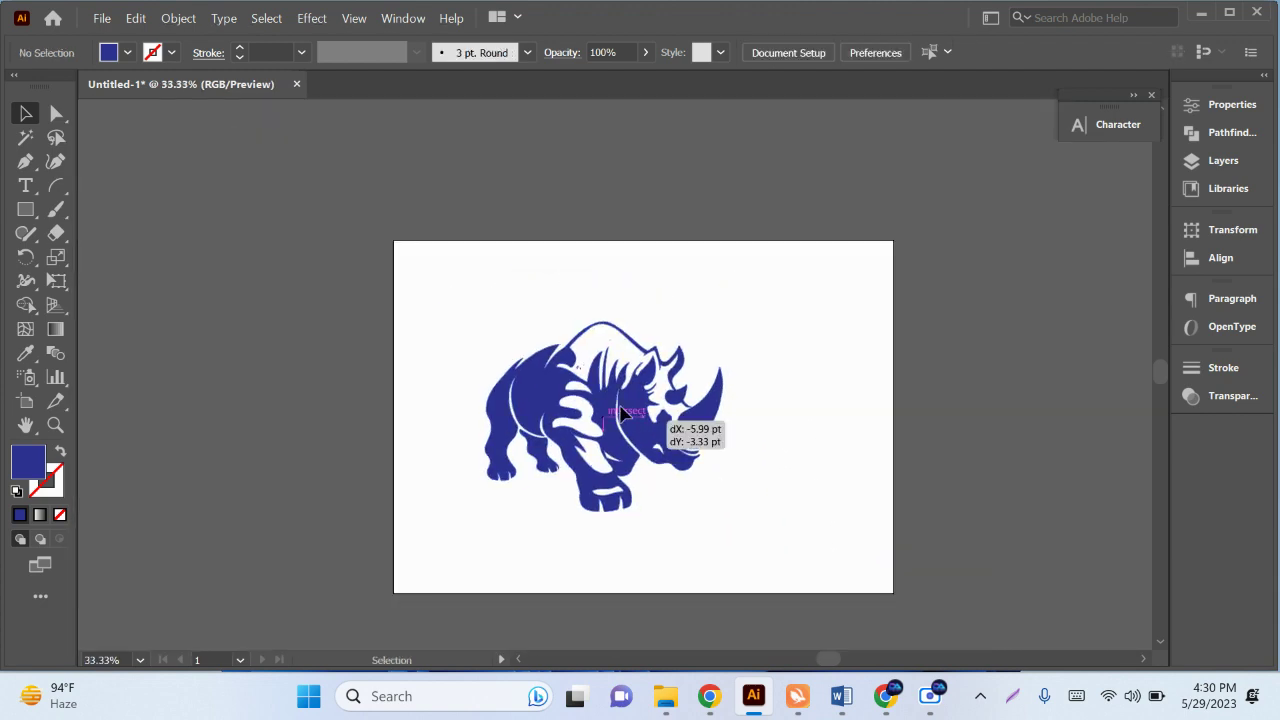
click(1201, 12)
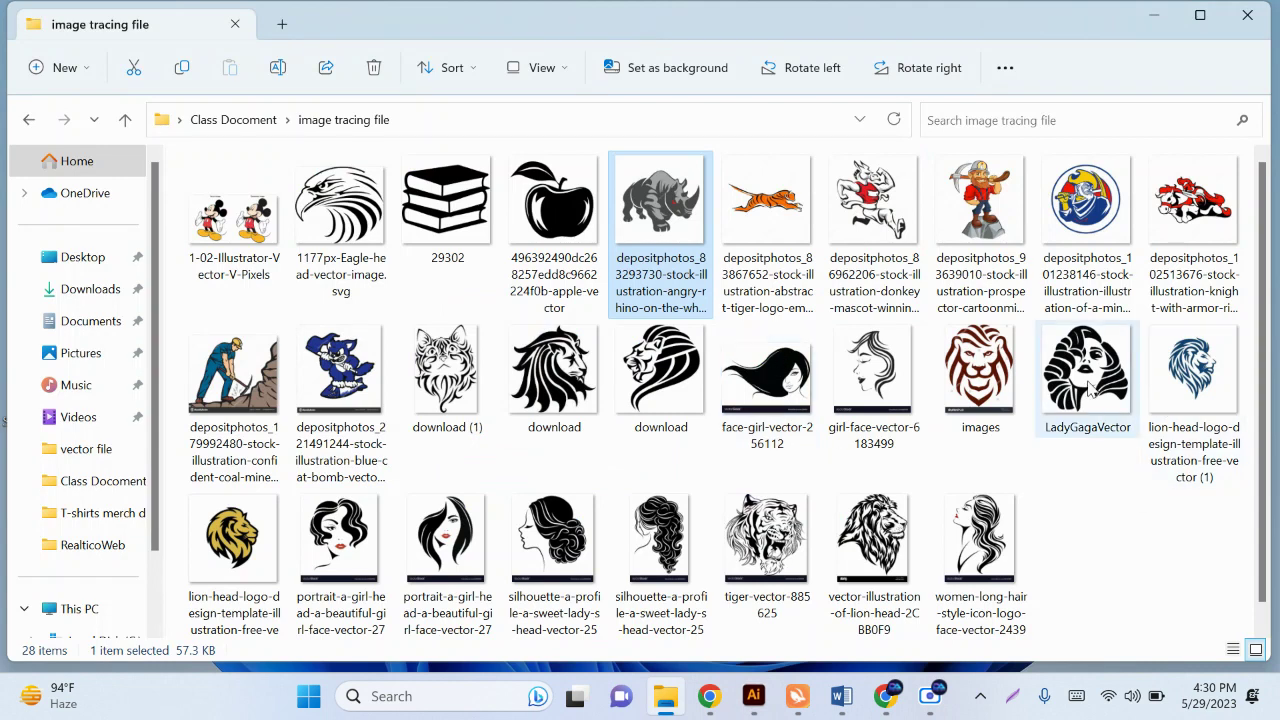
Copy the LadyGagaVector image file in File Explorer and return to Illustrator.
click(1088, 440)
drag(1088, 413, 800, 475)
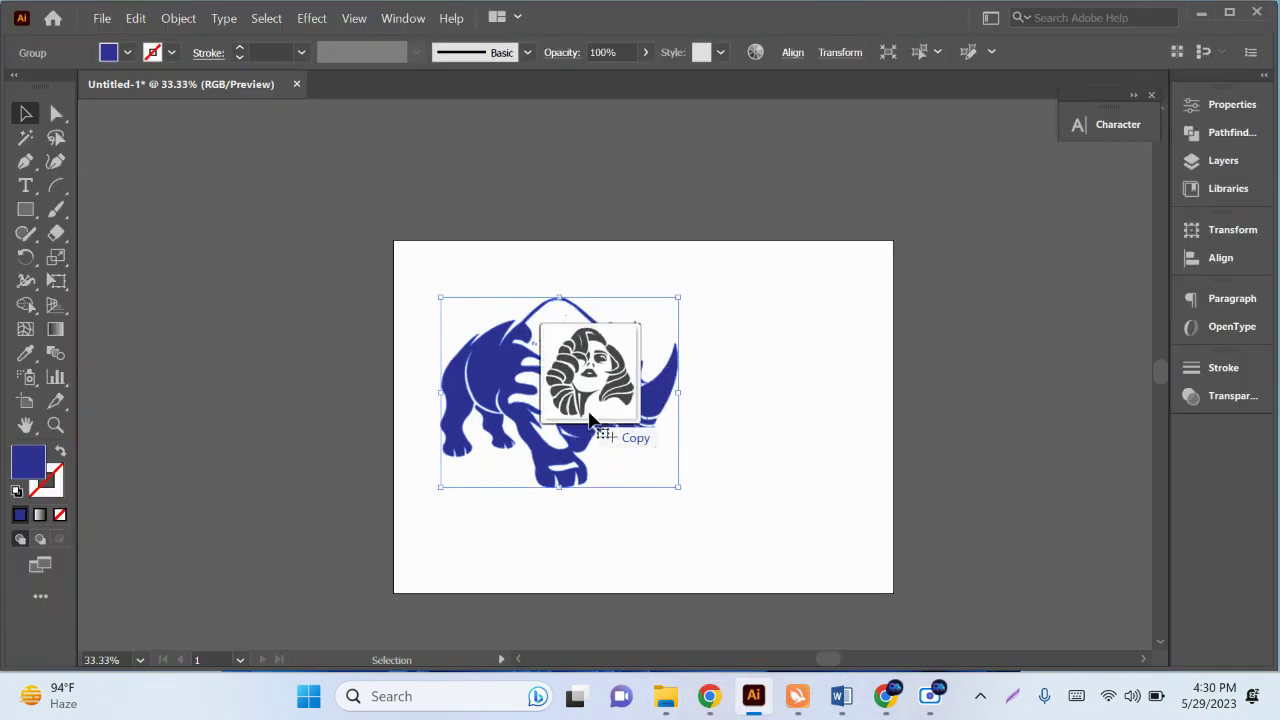
drag(800, 475, 1234, 30)
click(1201, 13)
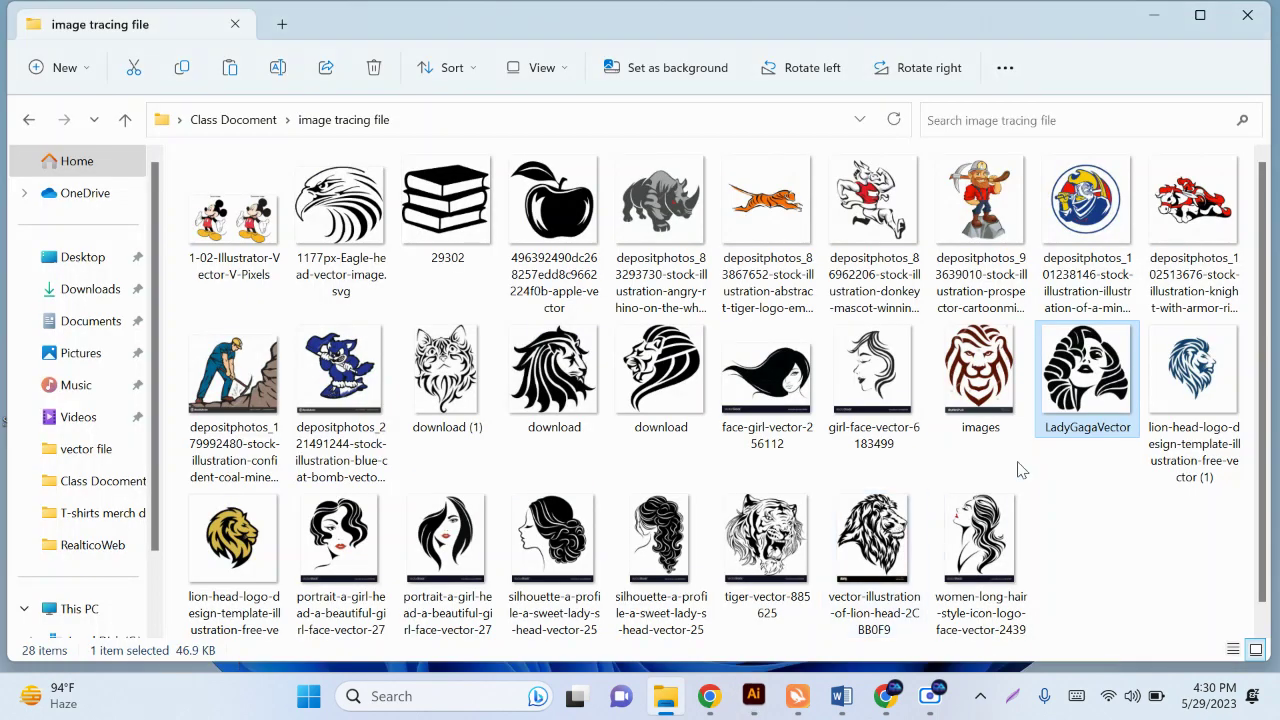
right_click(1024, 615)
click(878, 572)
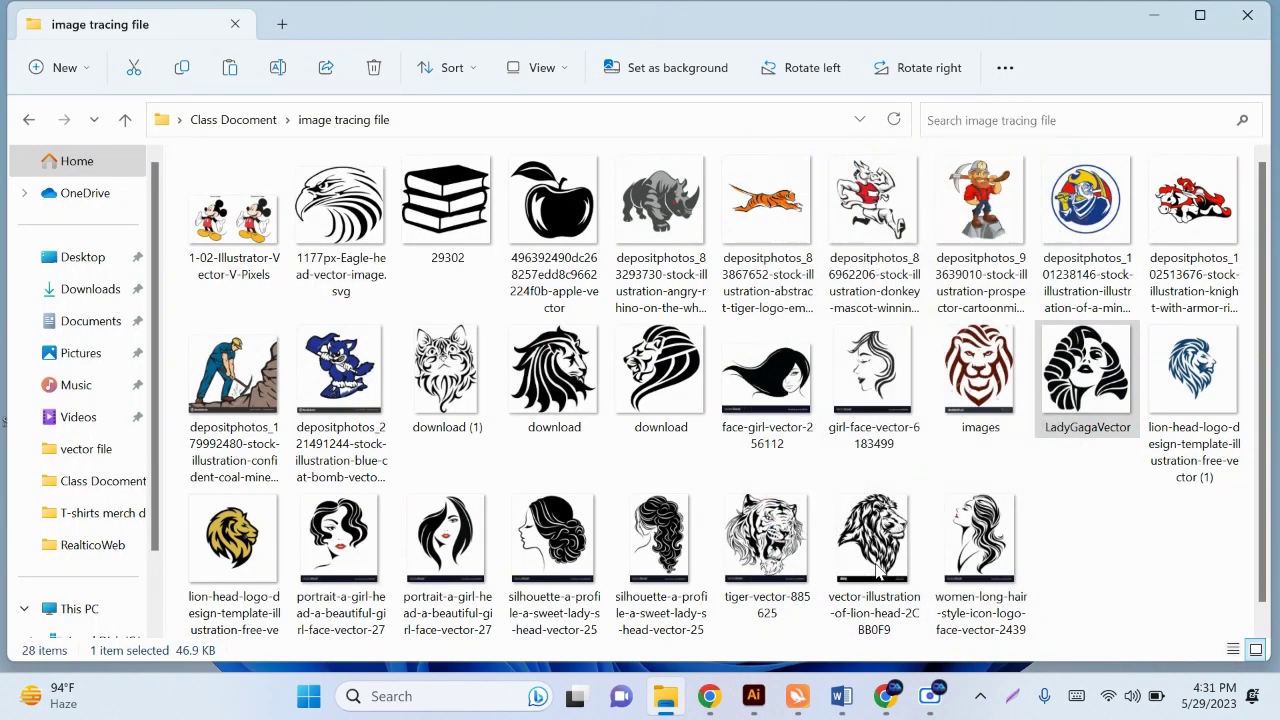
click(926, 551)
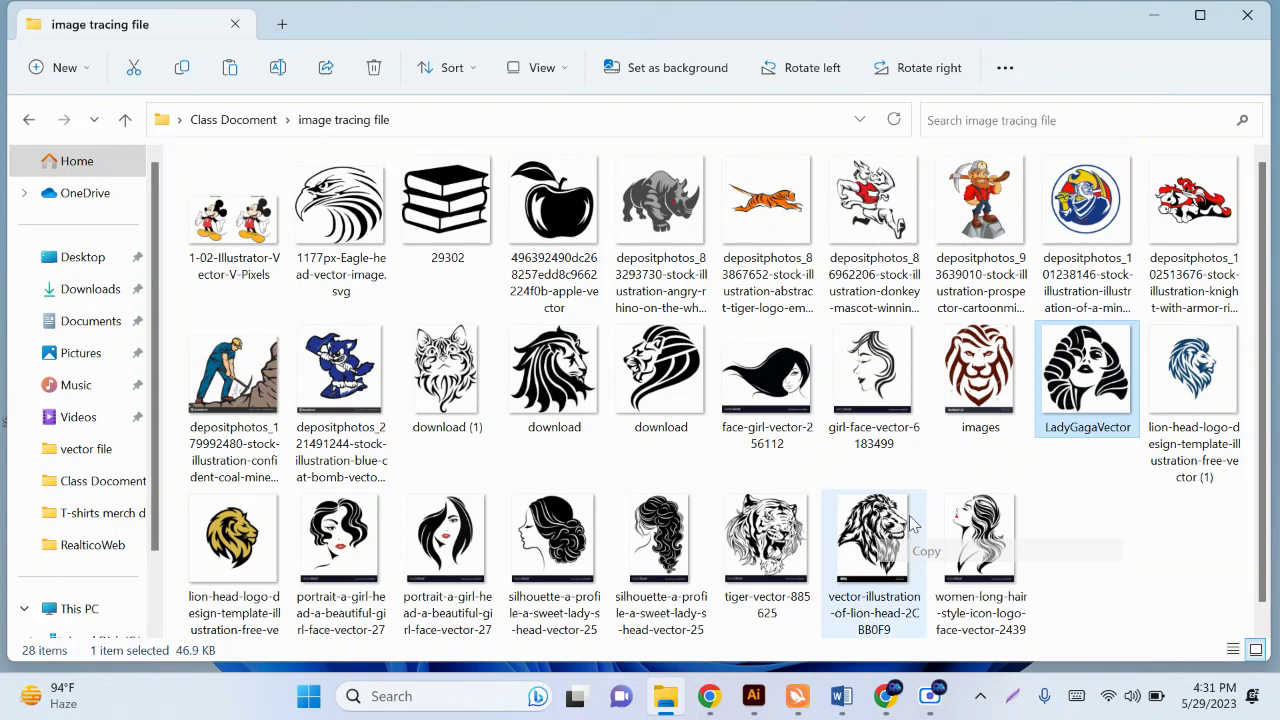
click(1160, 20)
click(753, 696)
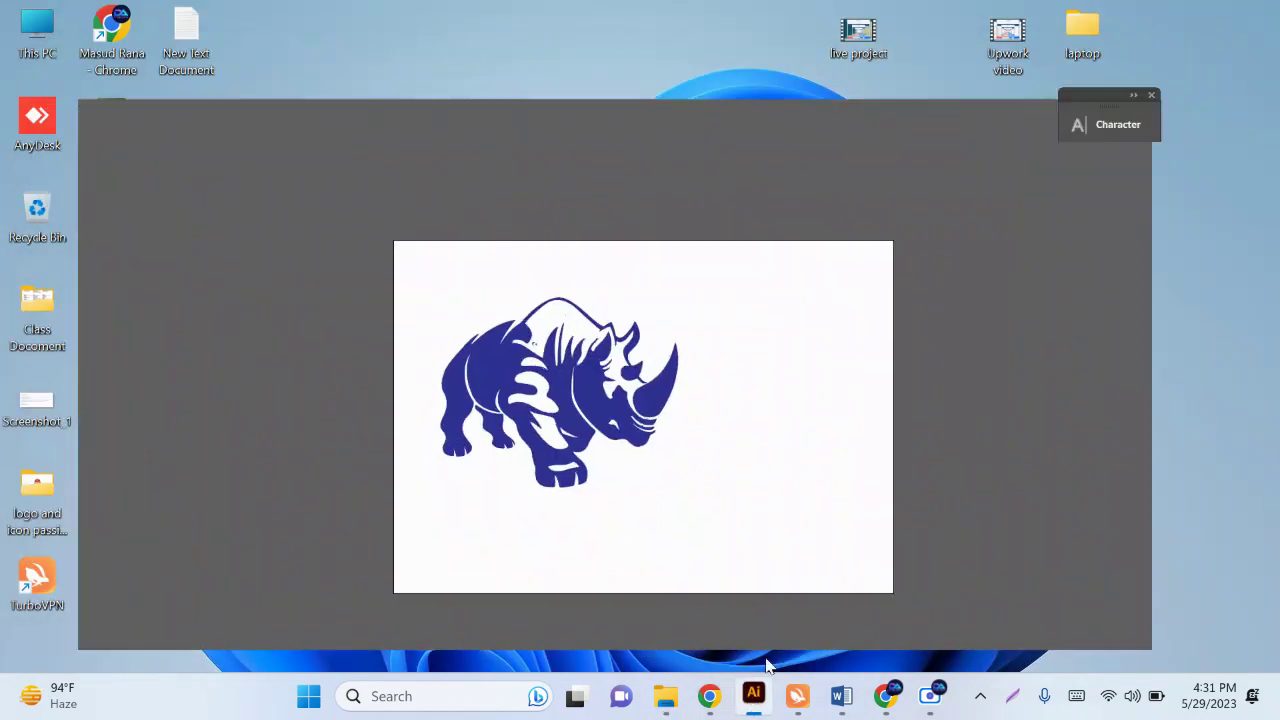
Paste the LadyGagaVector portrait, move the rhino off to the upper left, and embed the portrait.
key(ctrl+v)
drag(670, 410, 803, 420)
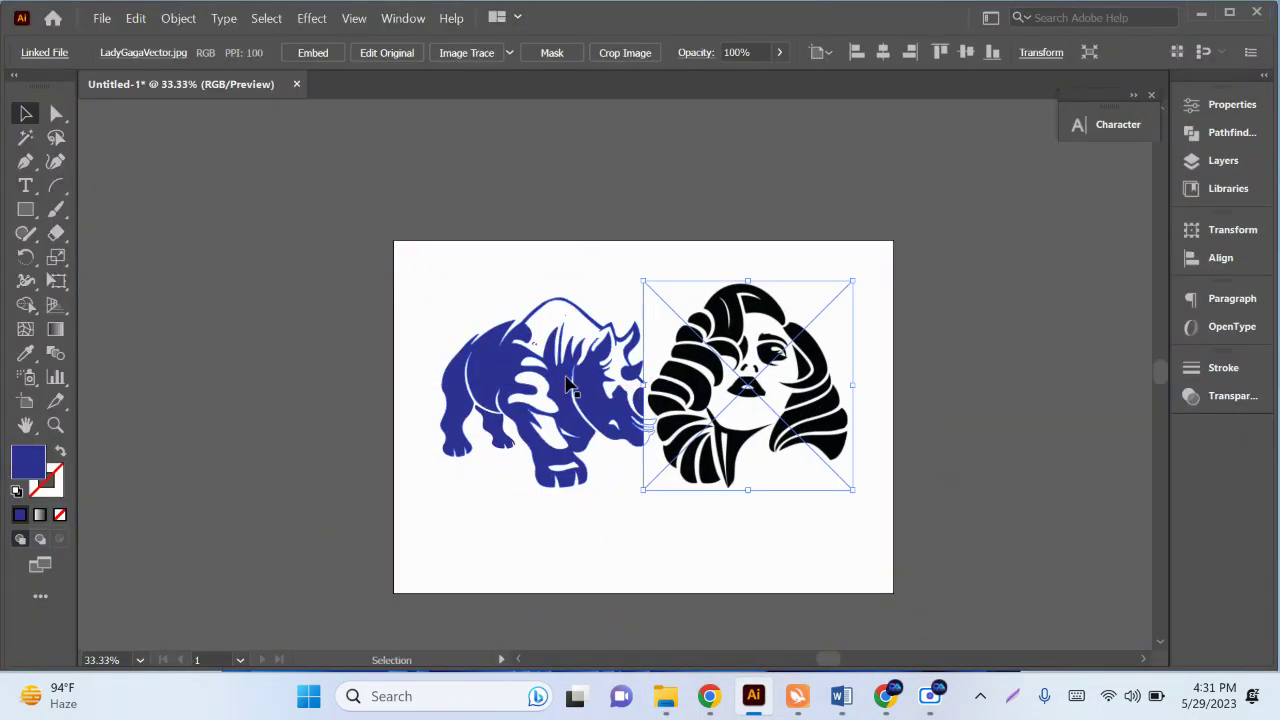
drag(500, 357, 147, 259)
mouse_move(762, 465)
mouse_down()
mouse_move(635, 440)
mouse_move(968, 442)
mouse_up()
key(ctrl+minus)
key(ctrl+minus)
key(ctrl+plus)
key(ctrl+plus)
key(ctrl+plus)
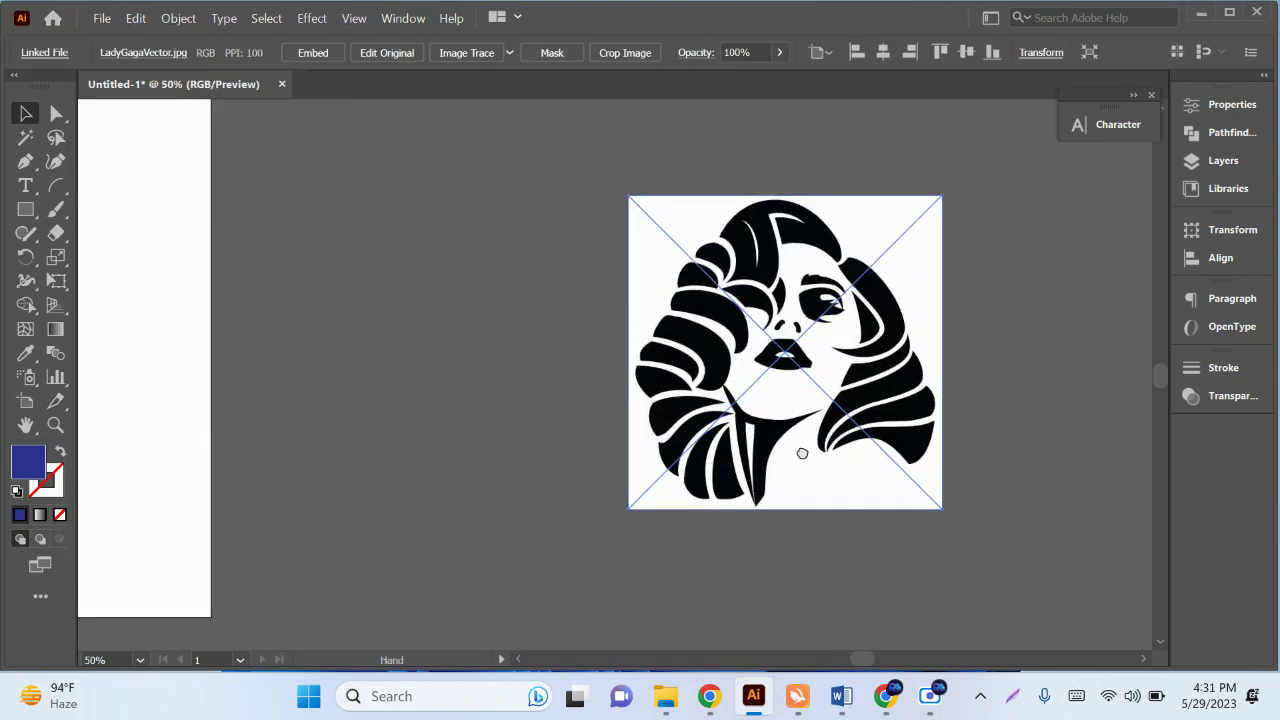
key(ctrl+plus)
drag(734, 463, 545, 485)
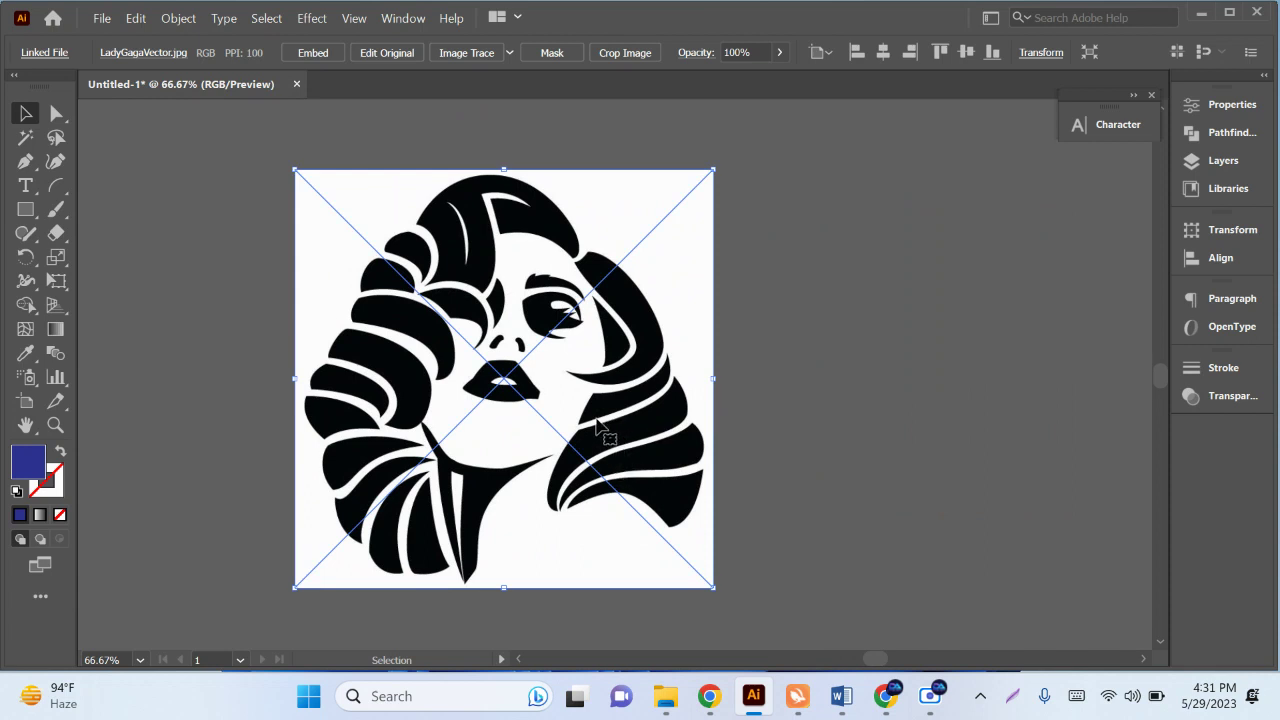
scroll(597, 425, up, 1)
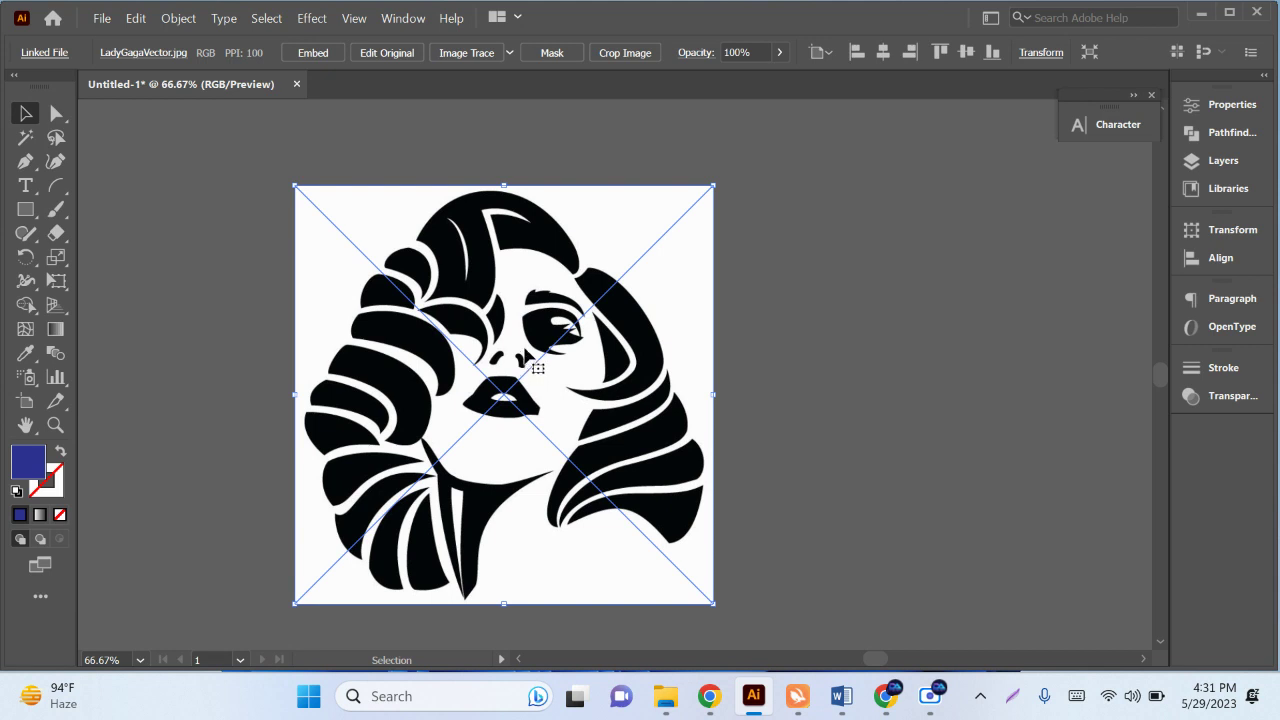
click(312, 53)
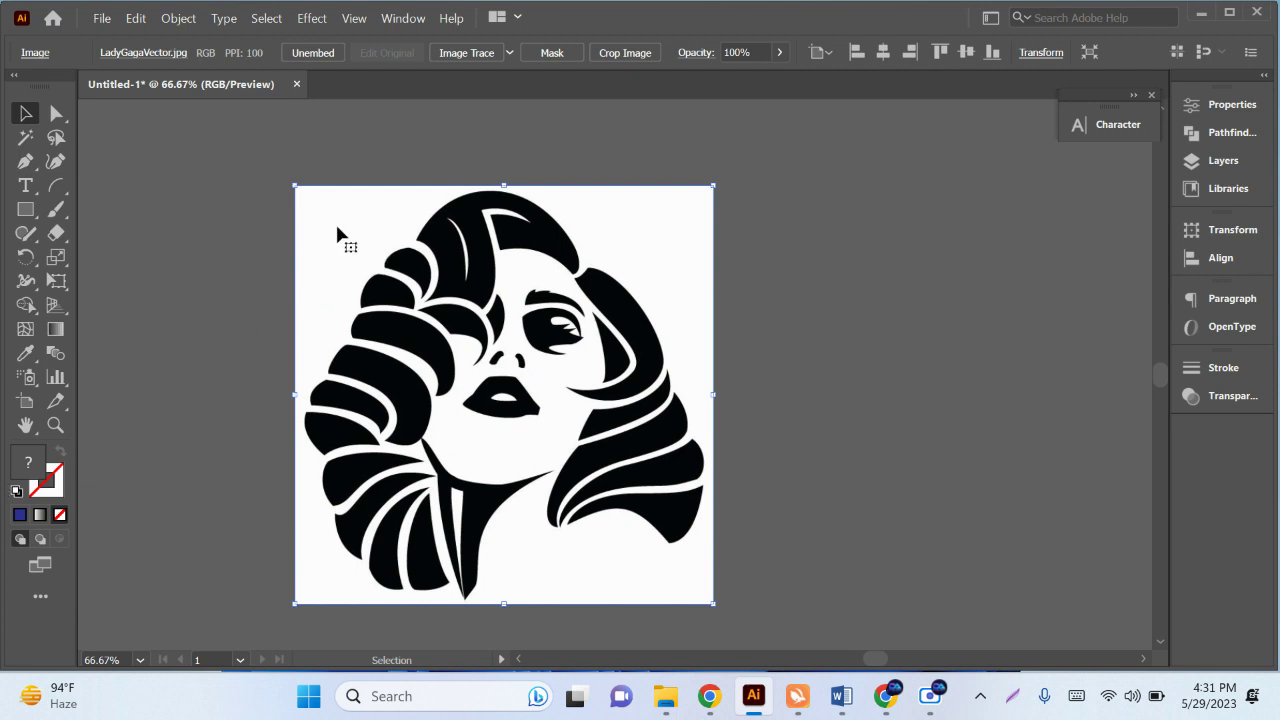
Silhouette-trace the portrait at threshold 163, paths 65%, corners 61%, noise 1 px, ignoring white.
click(507, 55)
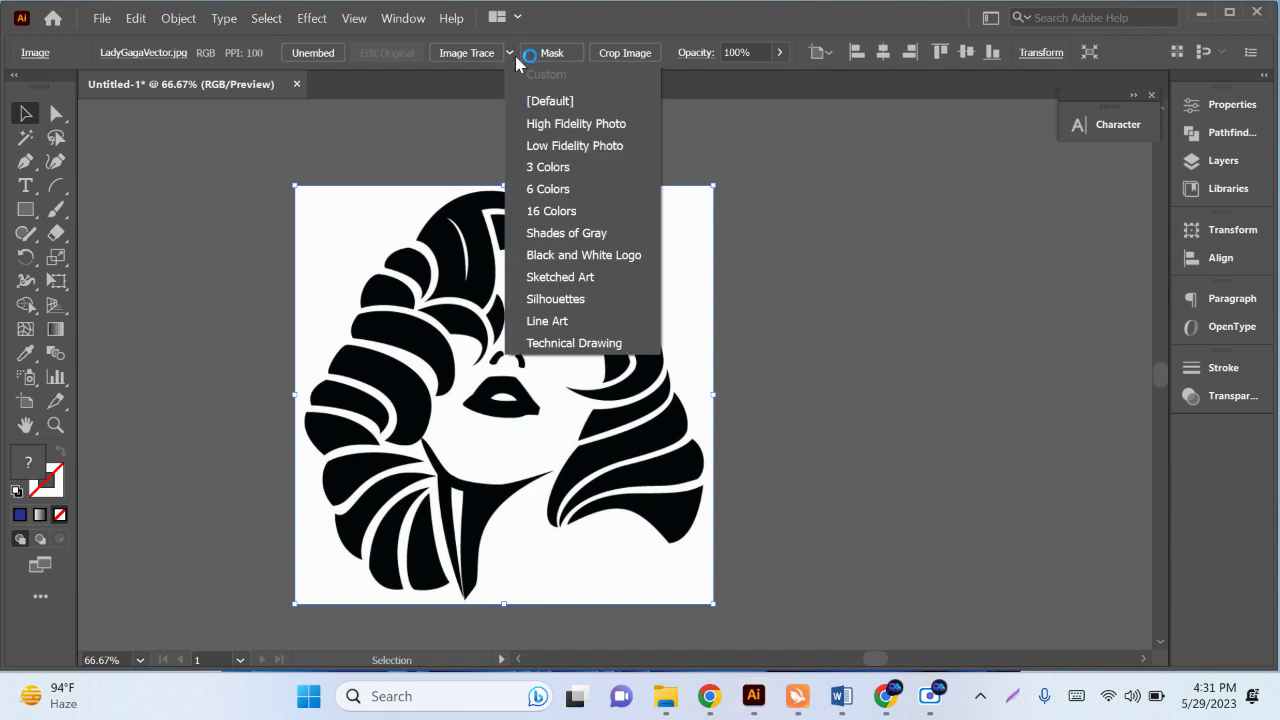
click(561, 303)
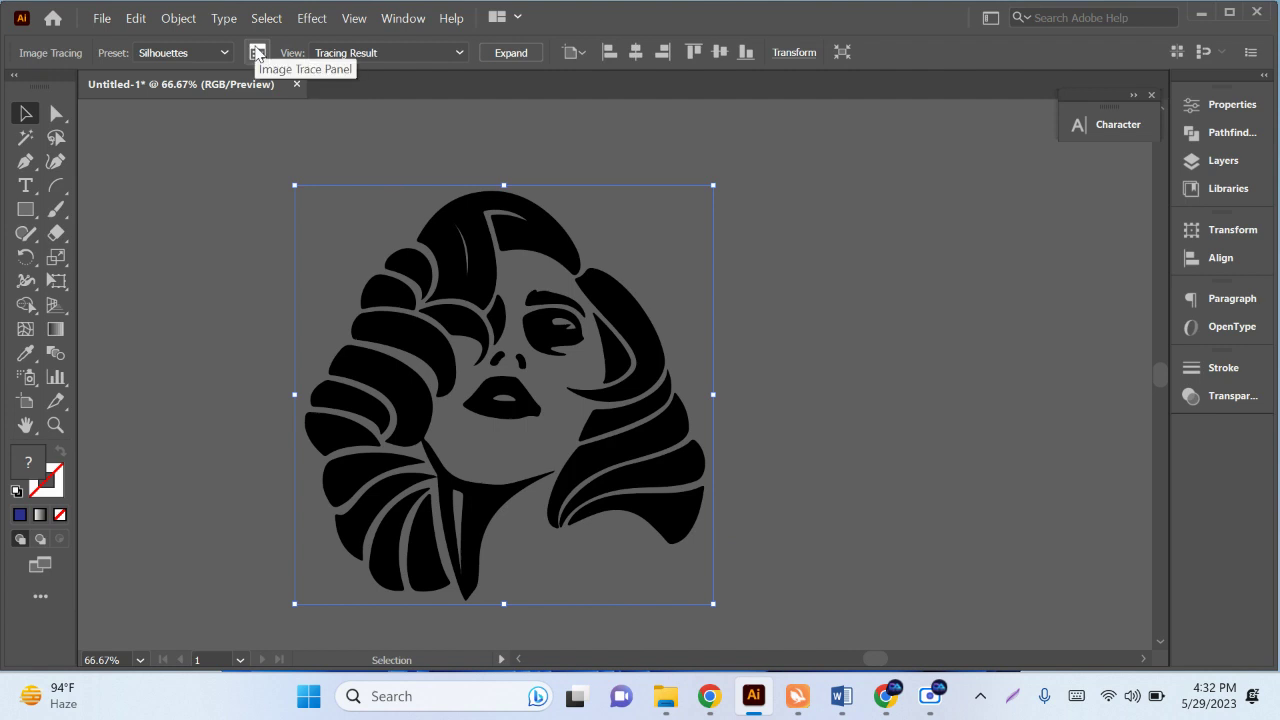
click(257, 52)
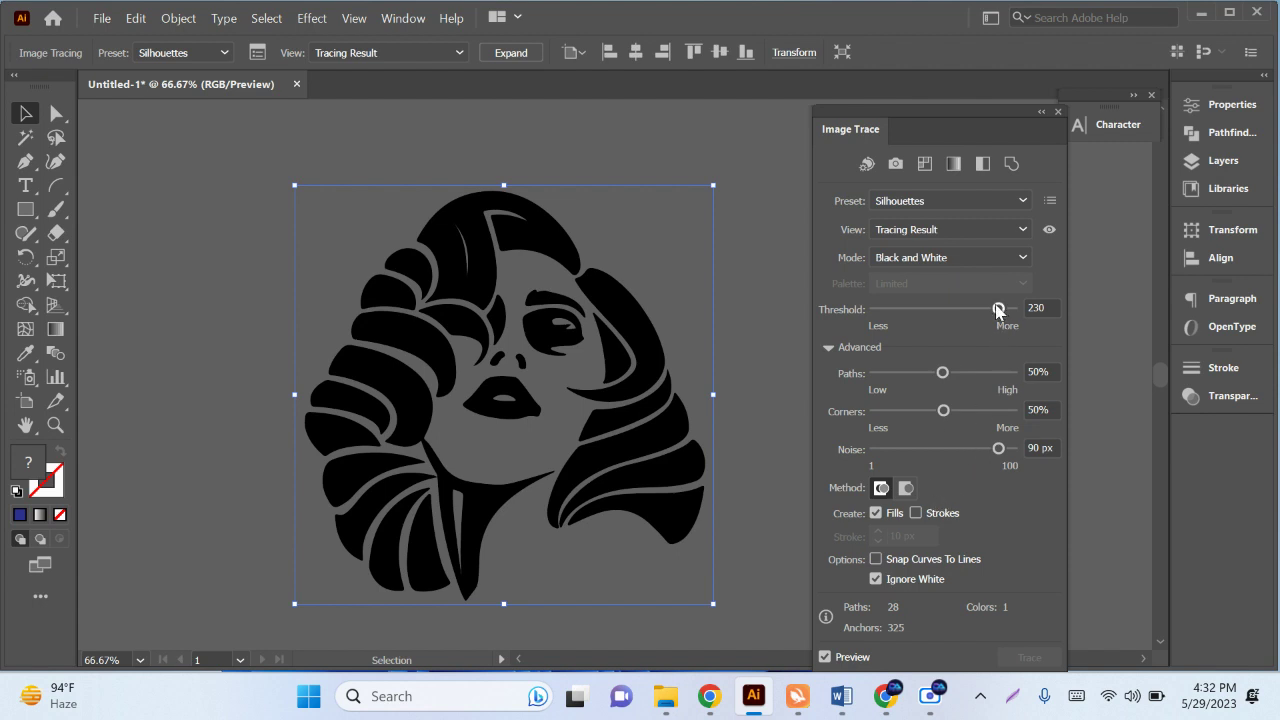
drag(998, 308, 961, 310)
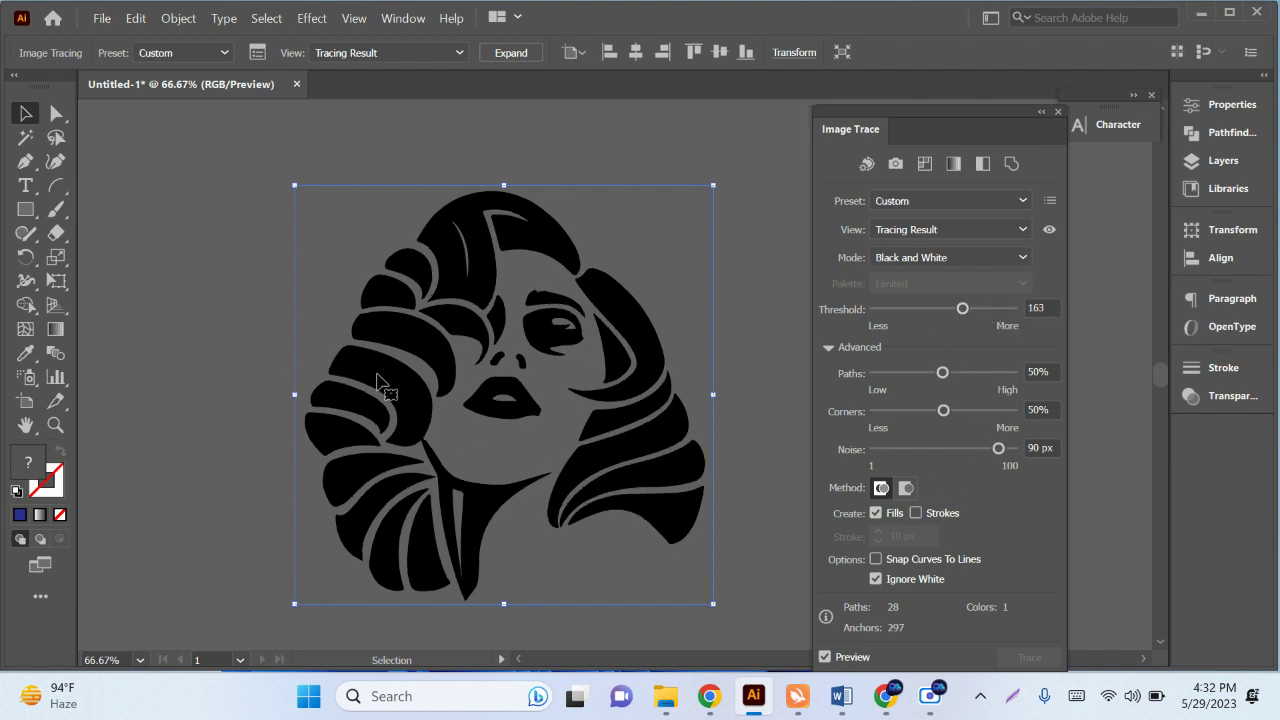
drag(999, 449, 853, 449)
mouse_move(950, 372)
mouse_down()
mouse_move(963, 372)
mouse_move(958, 410)
mouse_up()
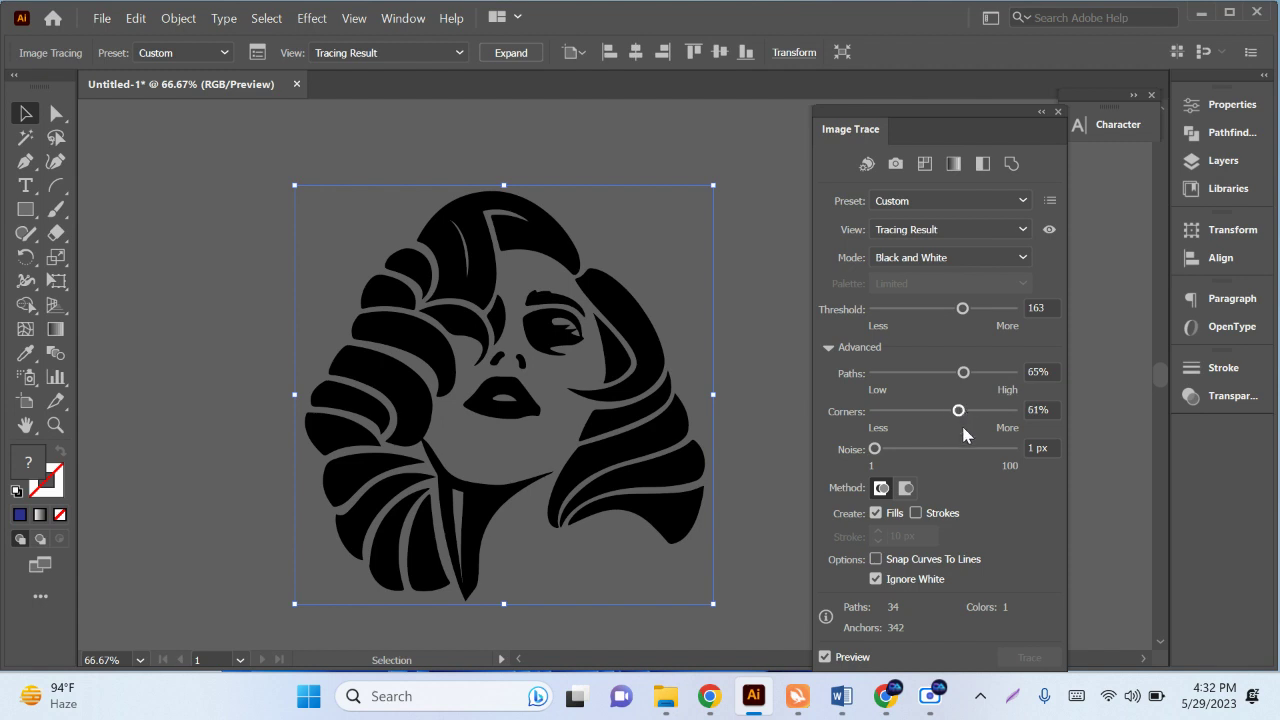
click(900, 580)
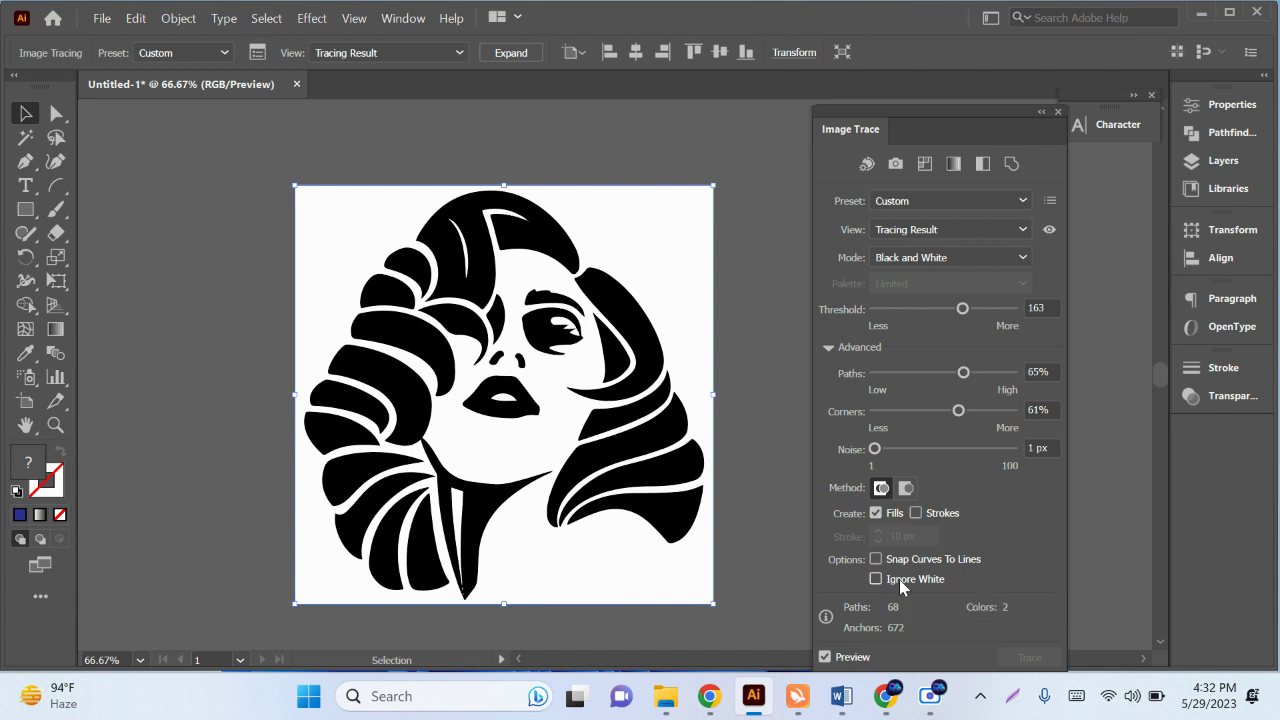
click(900, 582)
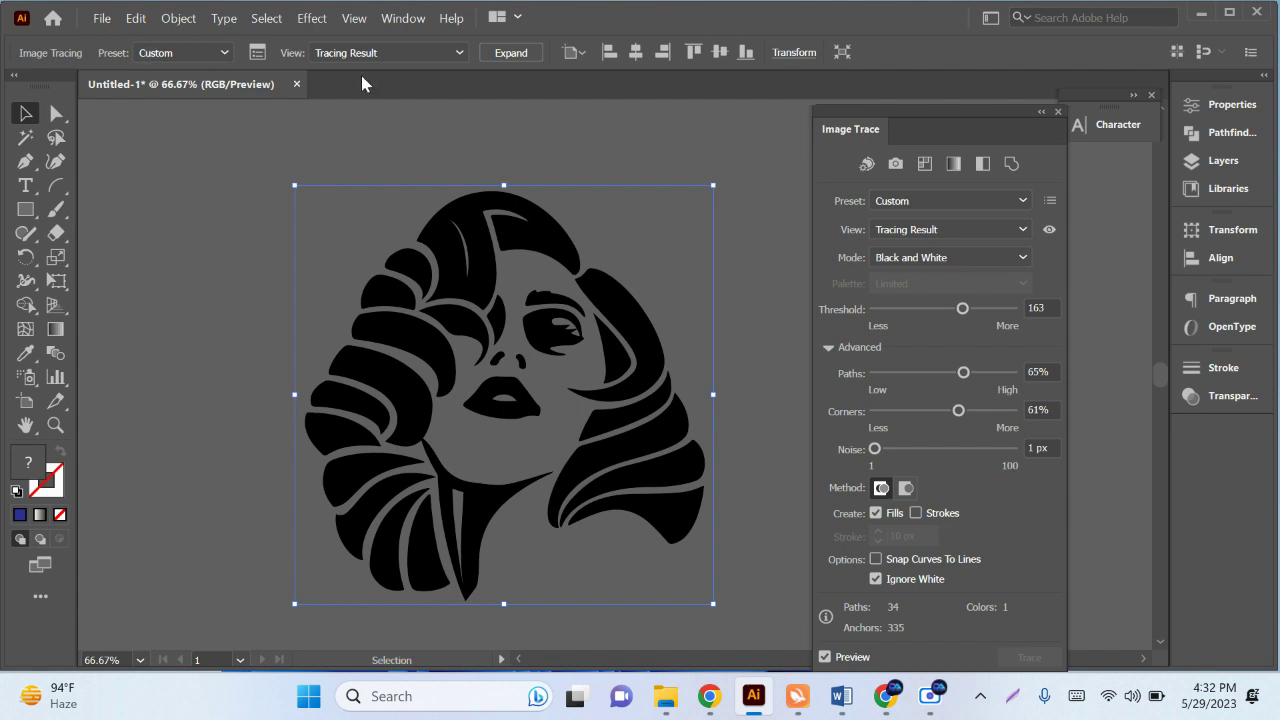
Expand the portrait trace into paths and fill it with dark blue.
click(516, 55)
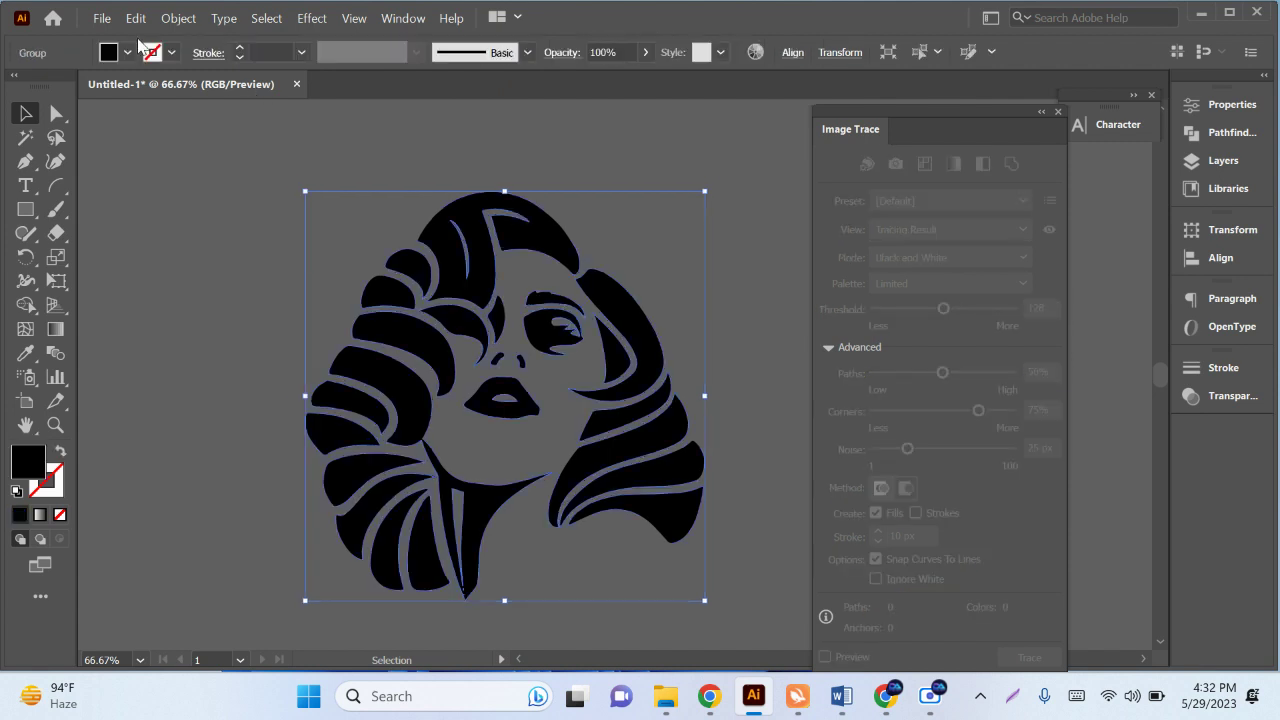
click(127, 52)
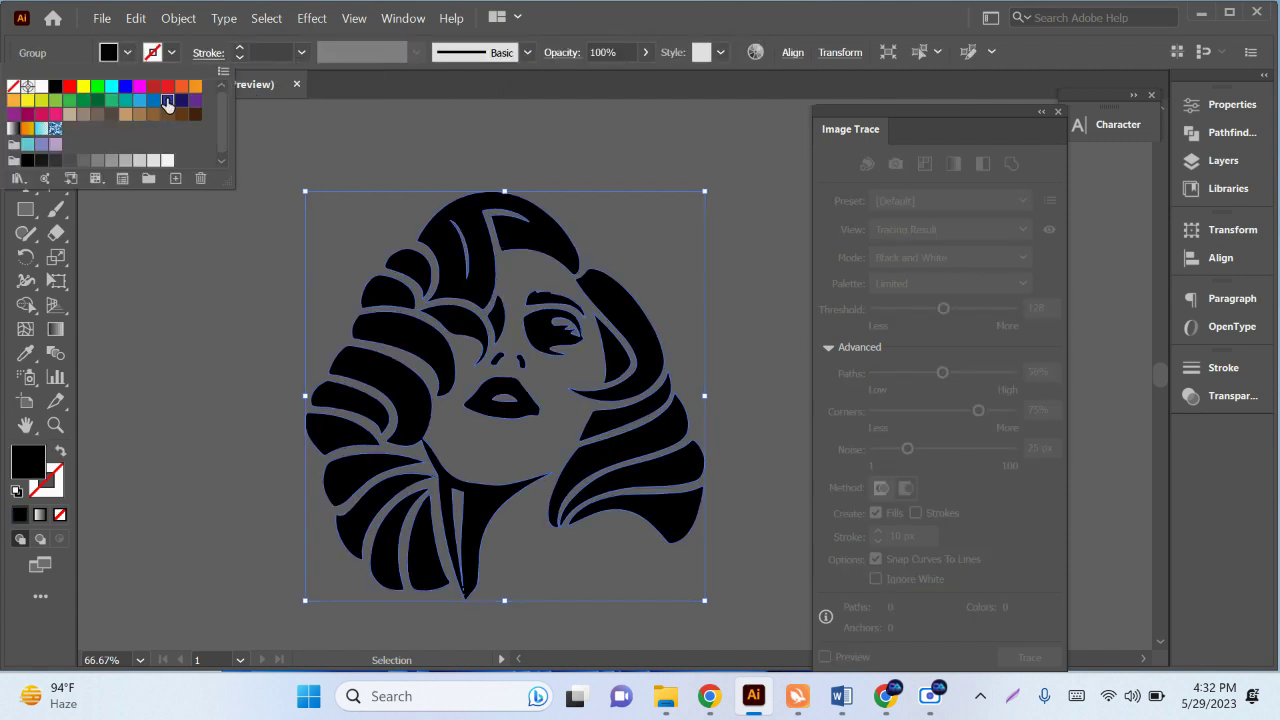
click(122, 178)
Move the blue portrait onto the artboard and scale it up.
alt+scroll(685, 418, down, 3)
drag(685, 418, 266, 346)
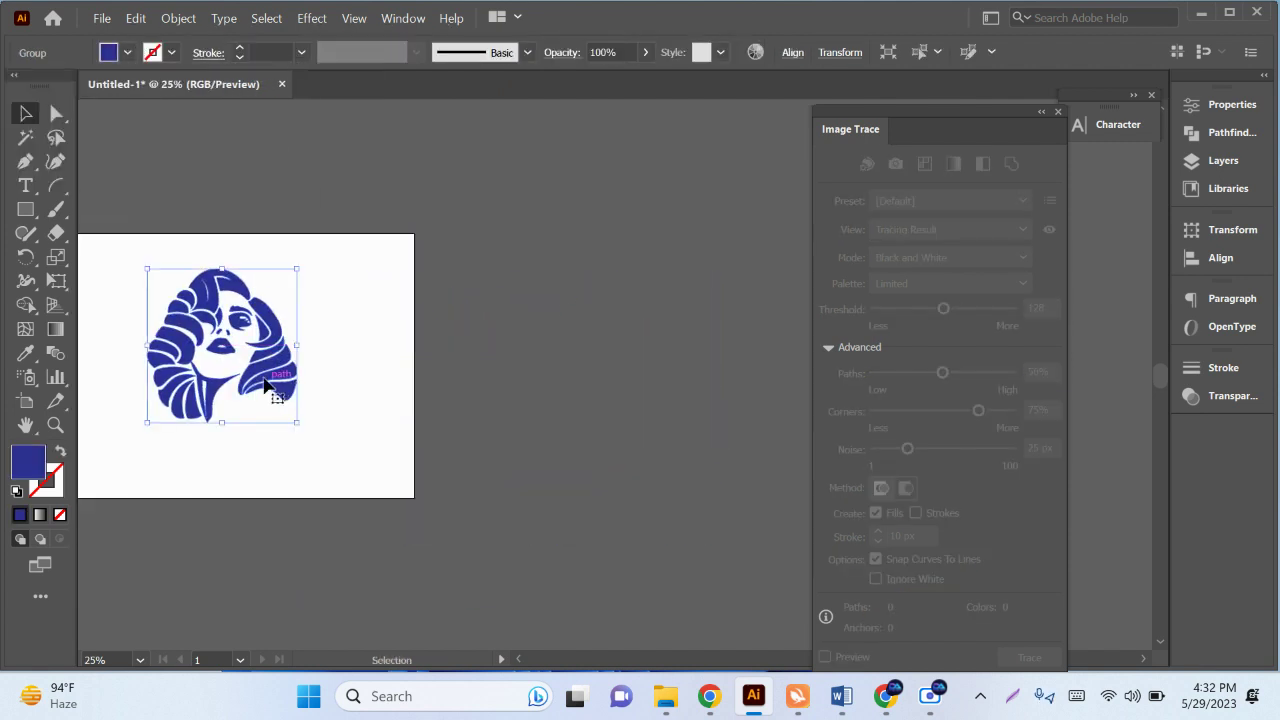
alt+scroll(263, 400, up, 1)
drag(566, 467, 674, 556)
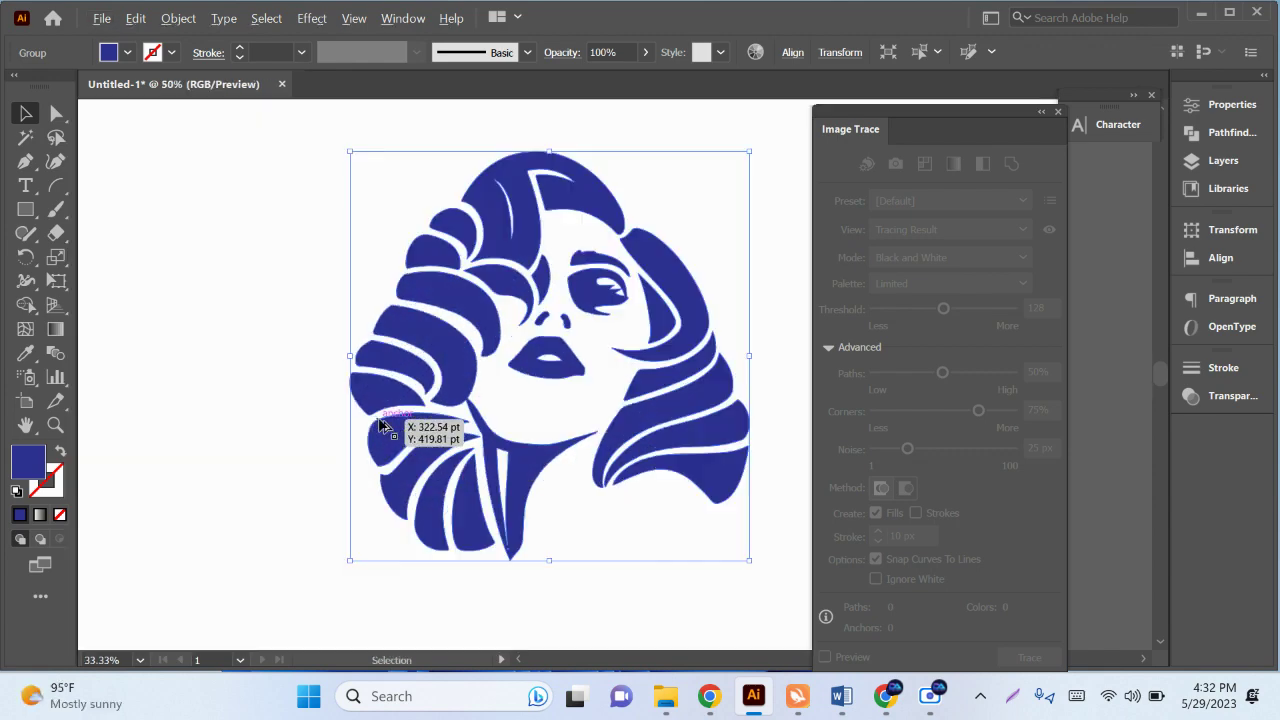
key(ctrl+shift+a)
alt+scroll(703, 425, up, 2)
alt+scroll(703, 425, up, 8)
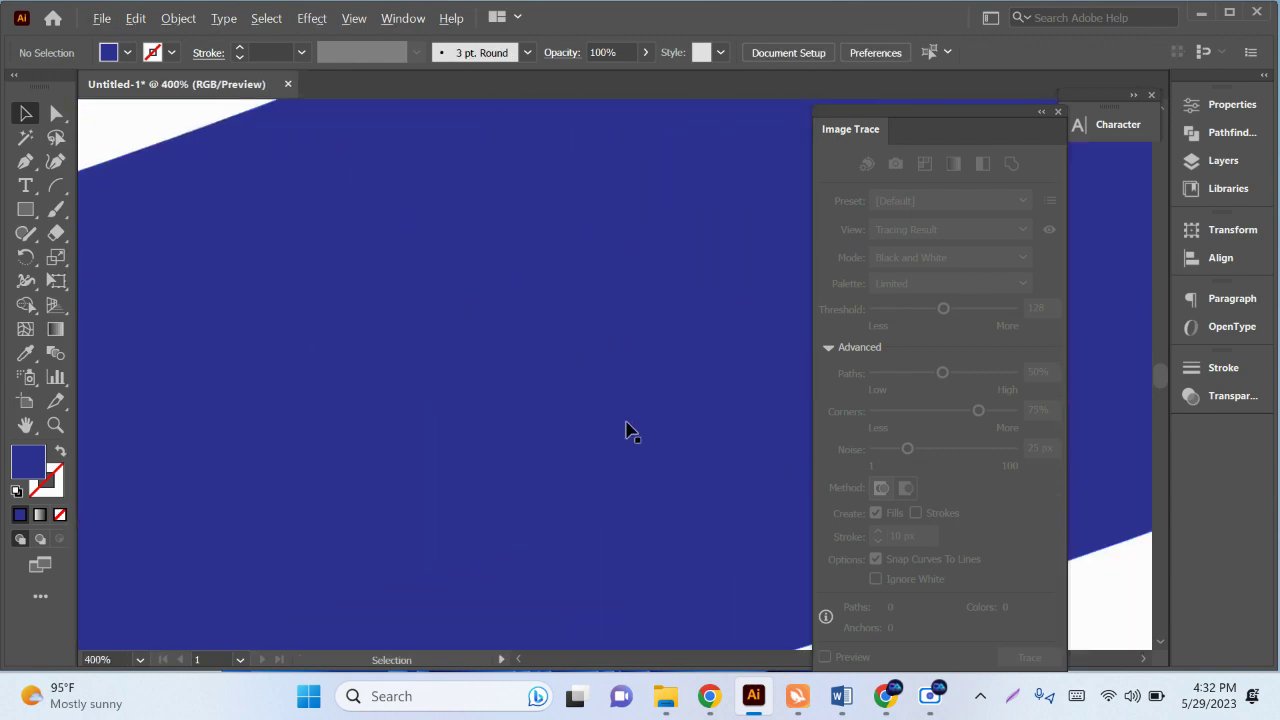
alt+scroll(600, 300, down, 2)
alt+scroll(590, 320, down, 1)
alt+scroll(594, 344, down, 5)
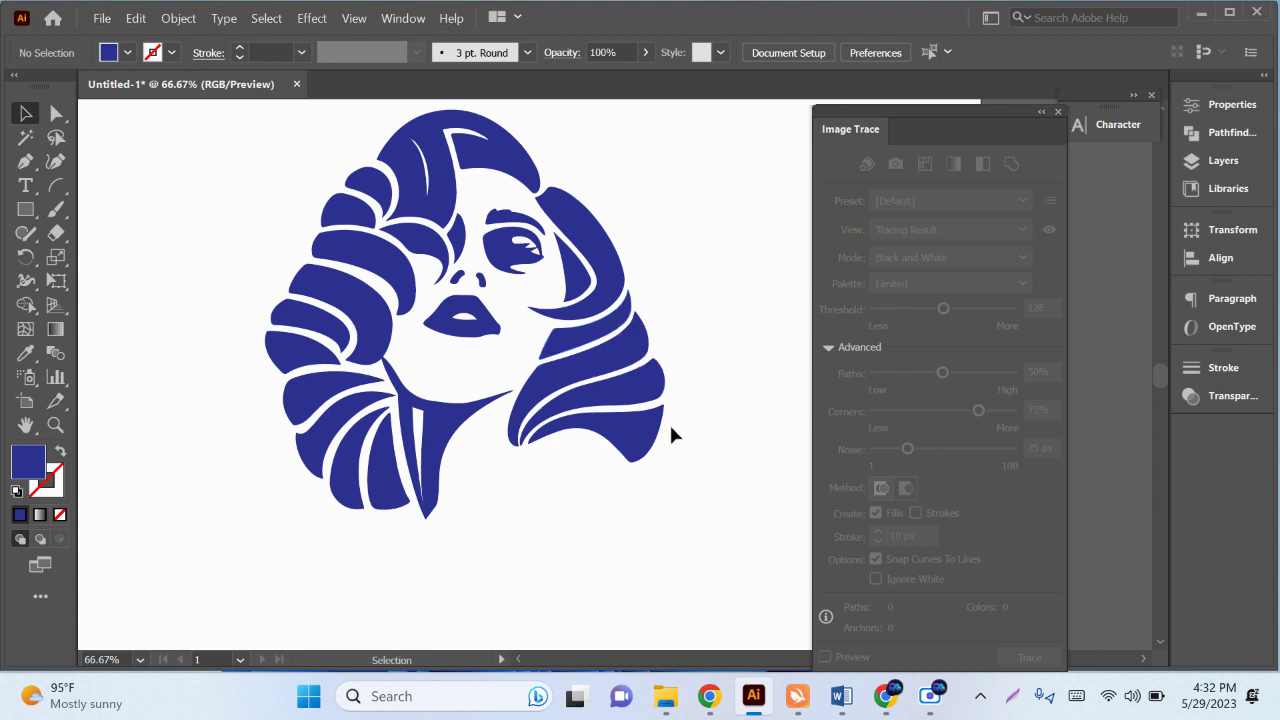
drag(627, 432, 603, 443)
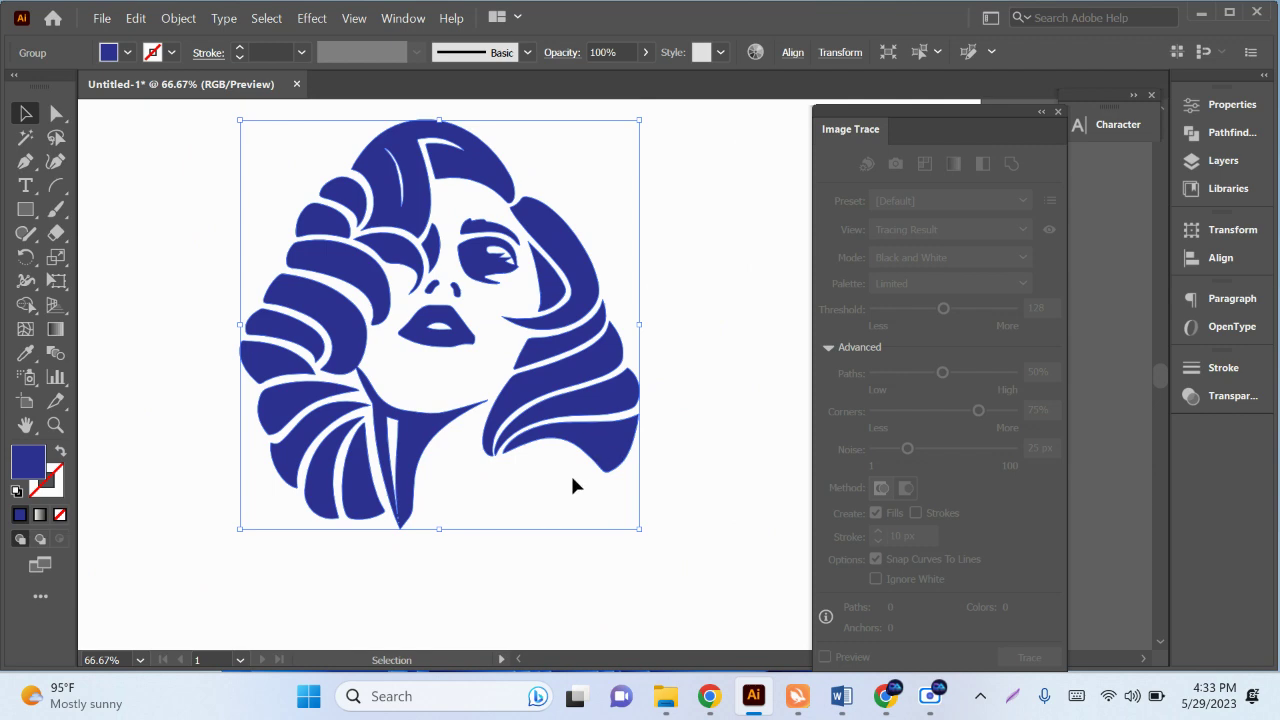
Move the blue portrait above the artboard beside the rhino, then bring File Explorer forward.
key(ctrl+minus)
key(ctrl+minus)
key(ctrl+minus)
drag(580, 463, 566, 234)
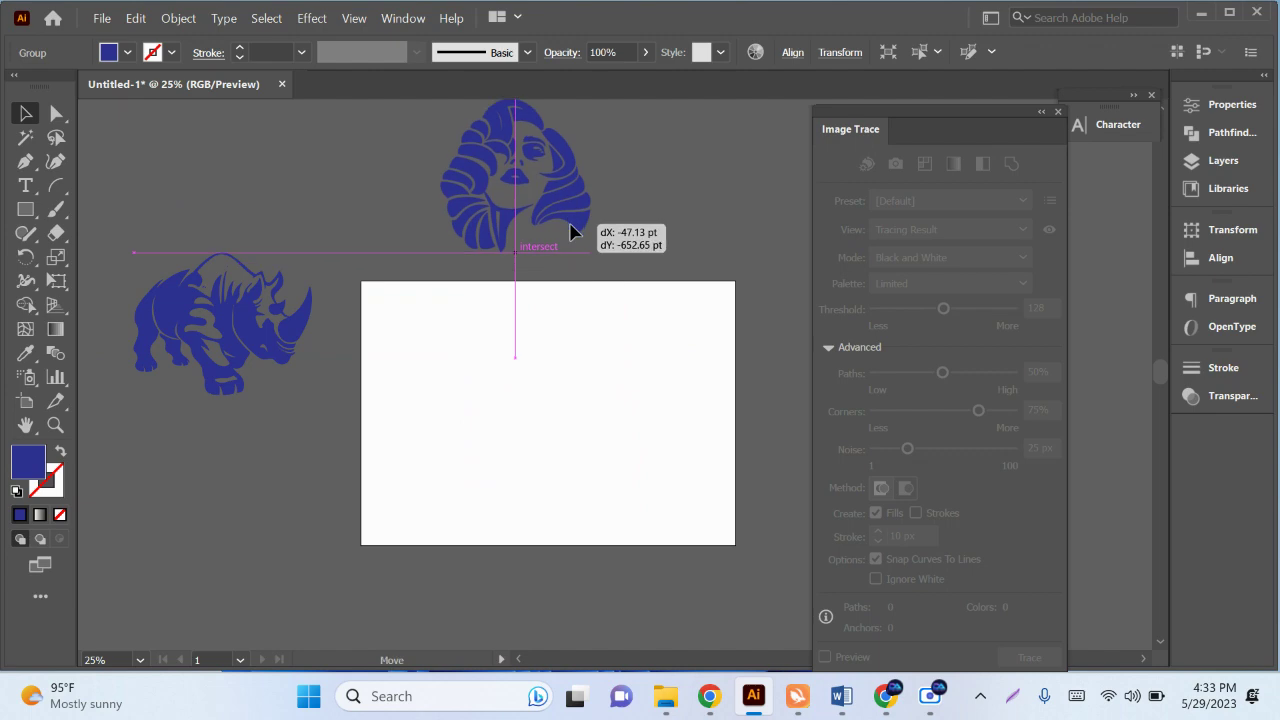
click(1201, 12)
click(665, 696)
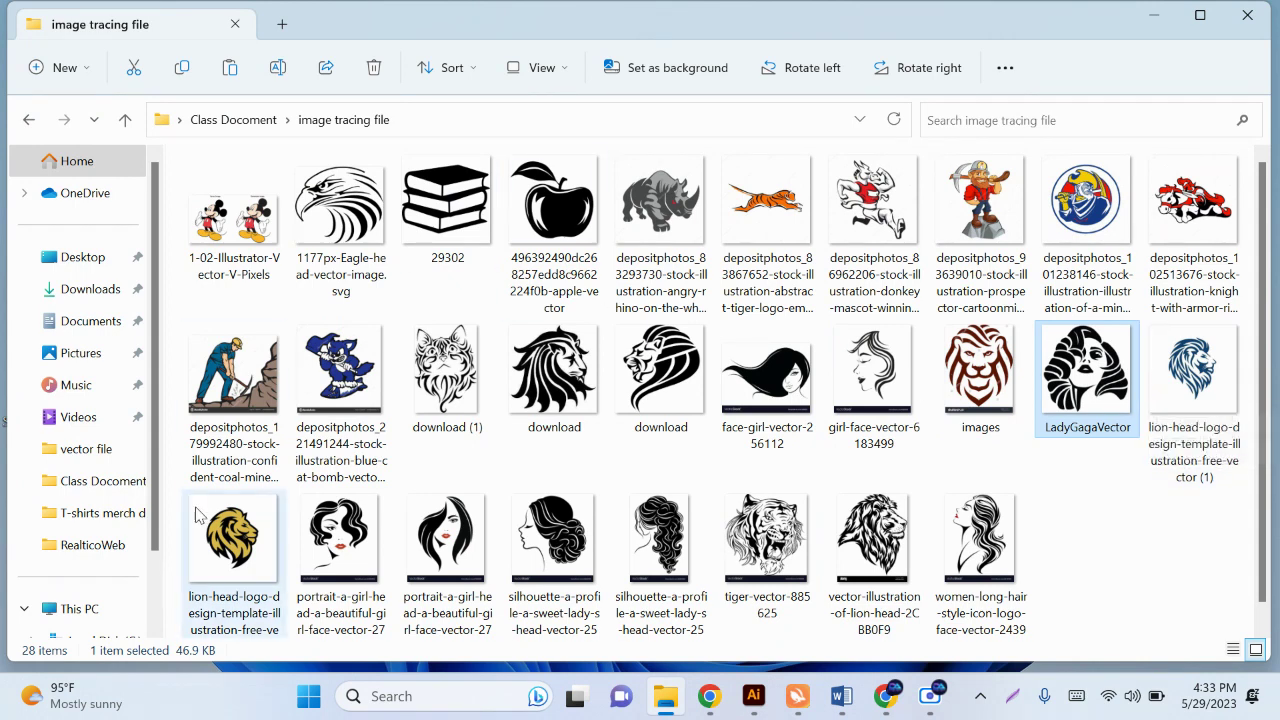
Open the depositphotos miner mascot illustration in Photos and zoom in on it.
double_click(1106, 210)
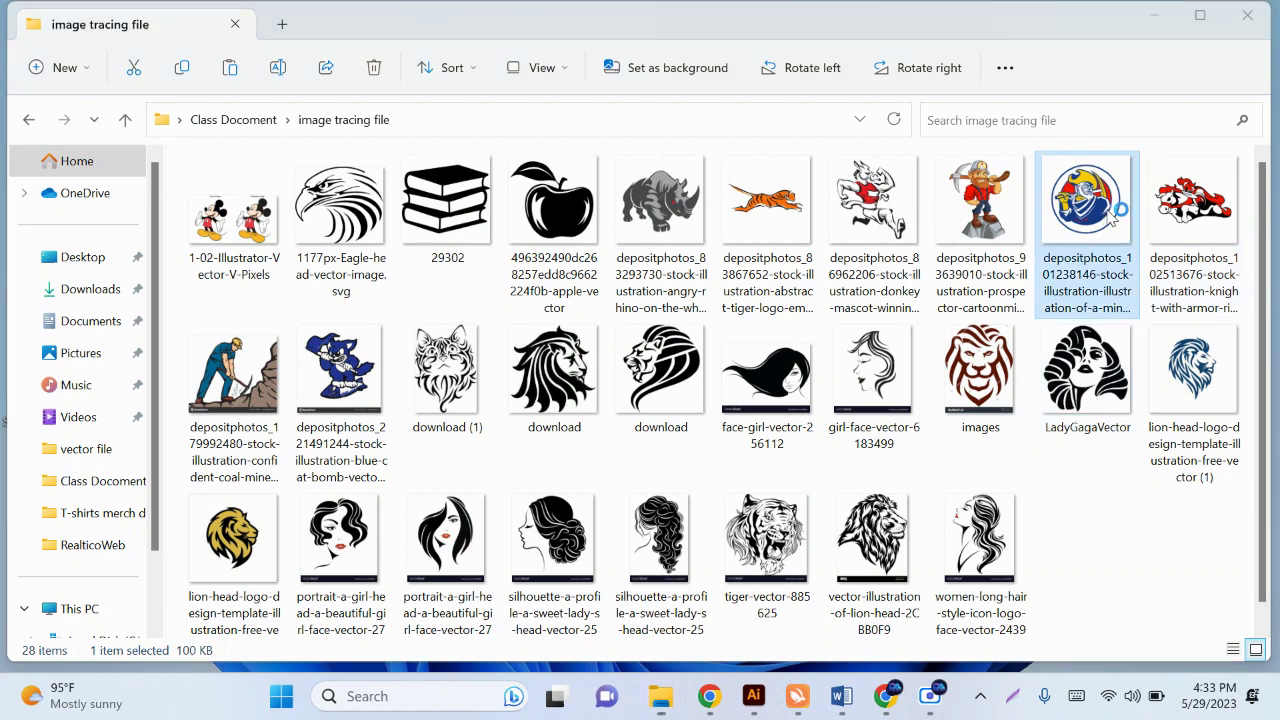
scroll(740, 410, up, 2)
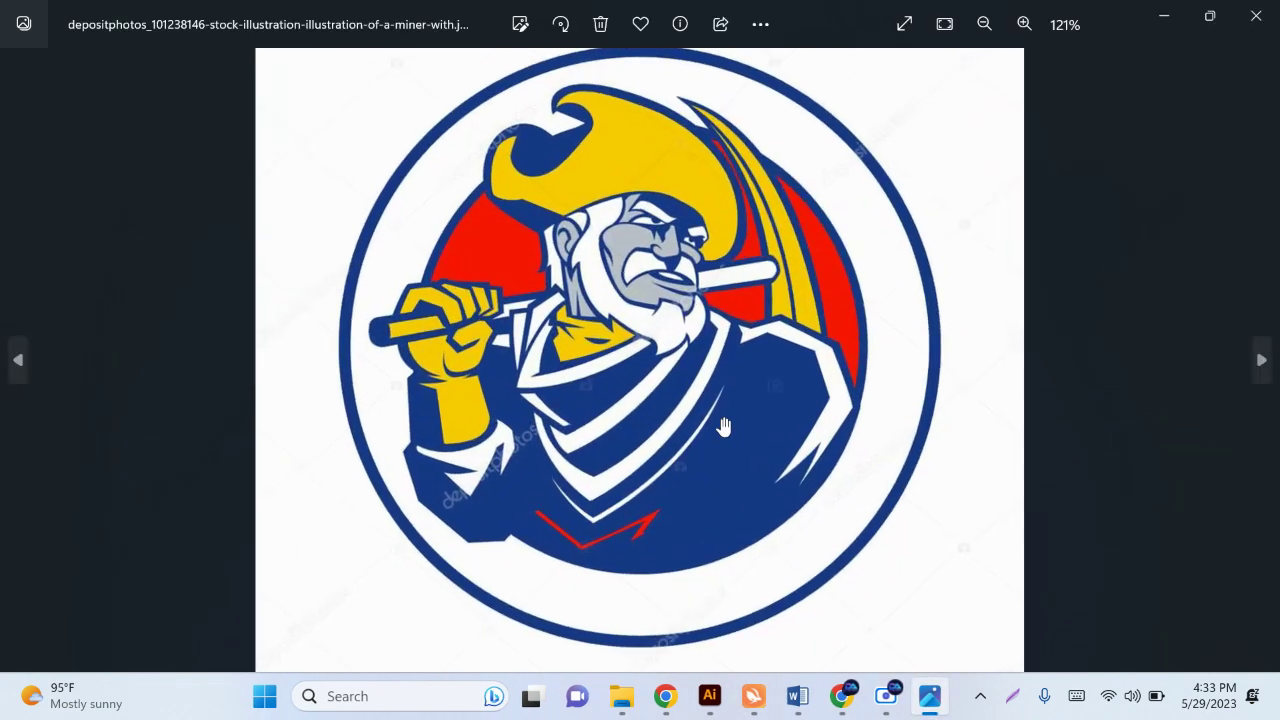
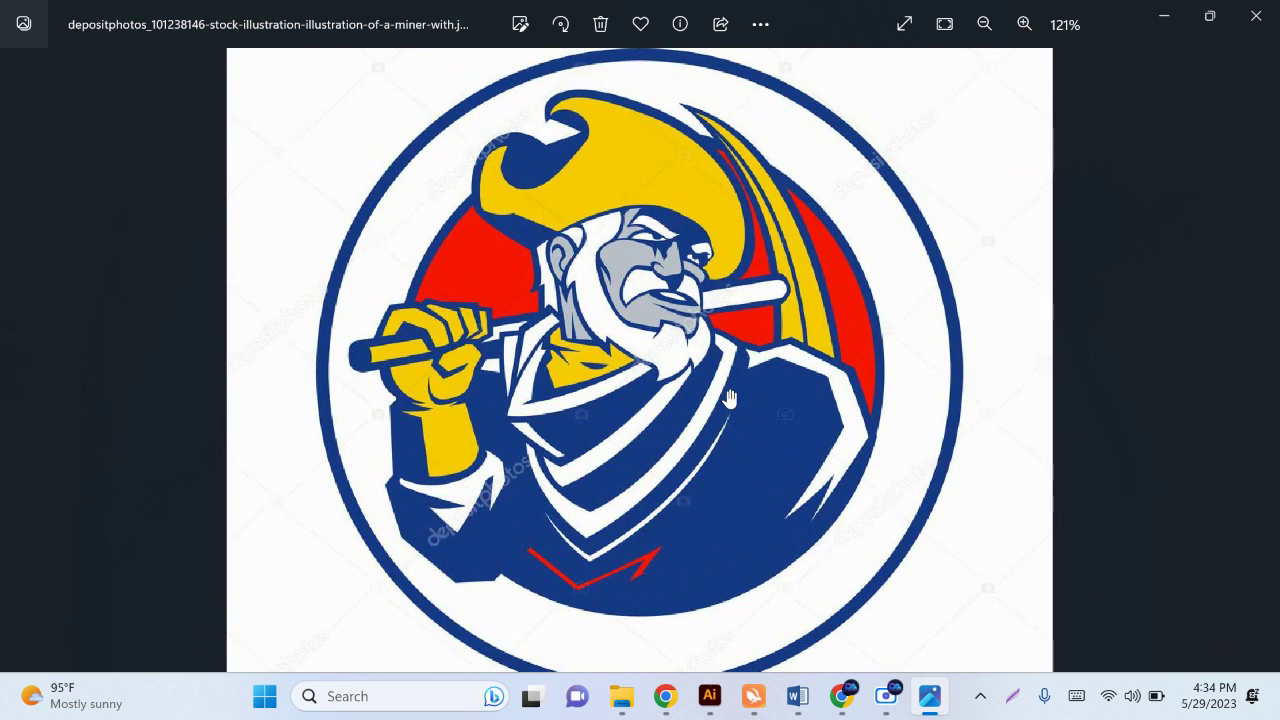
Copy the miner mascot picture from Windows Photos and return to the untitled Illustrator document.
right_click(722, 303)
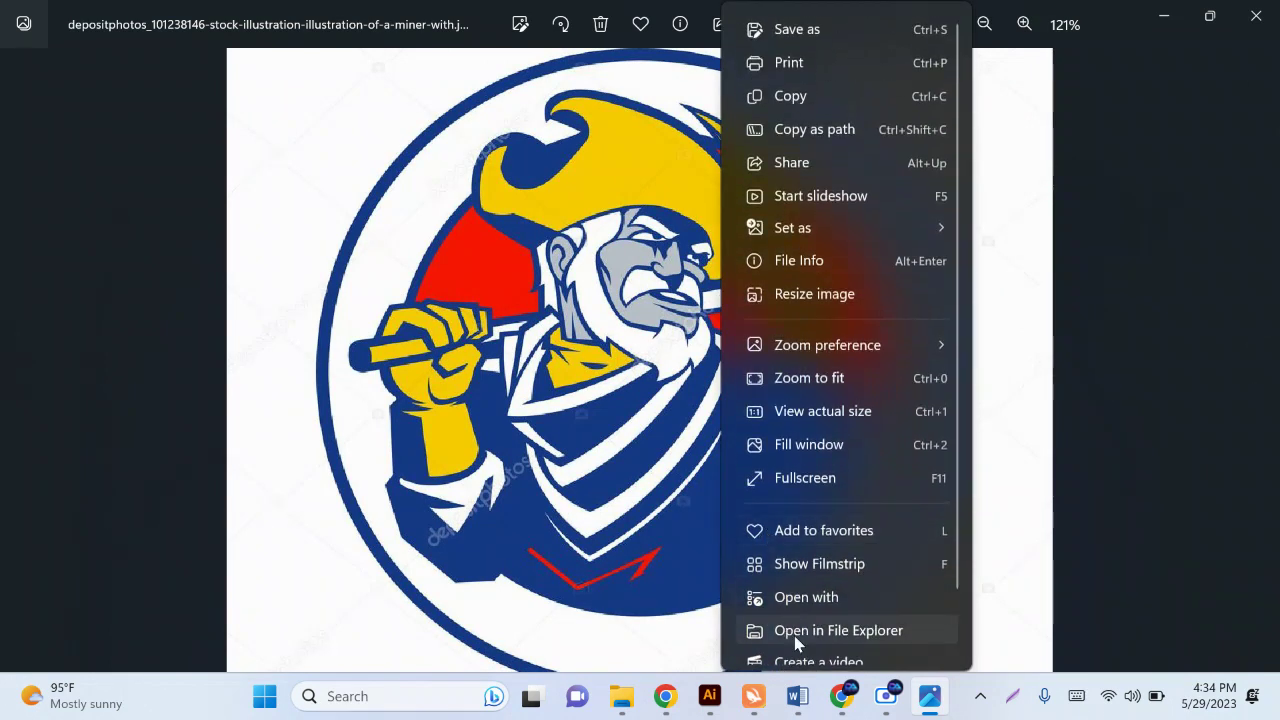
click(810, 672)
scroll(785, 310, down, 1)
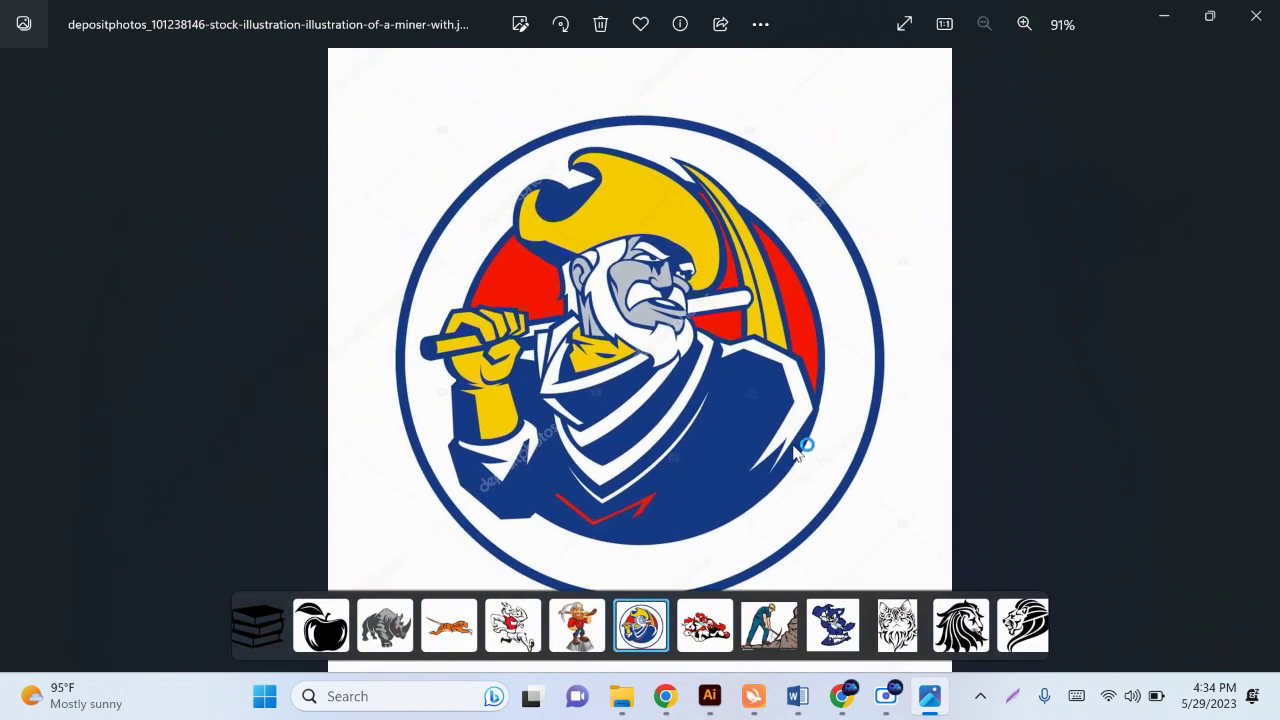
right_click(785, 310)
click(822, 96)
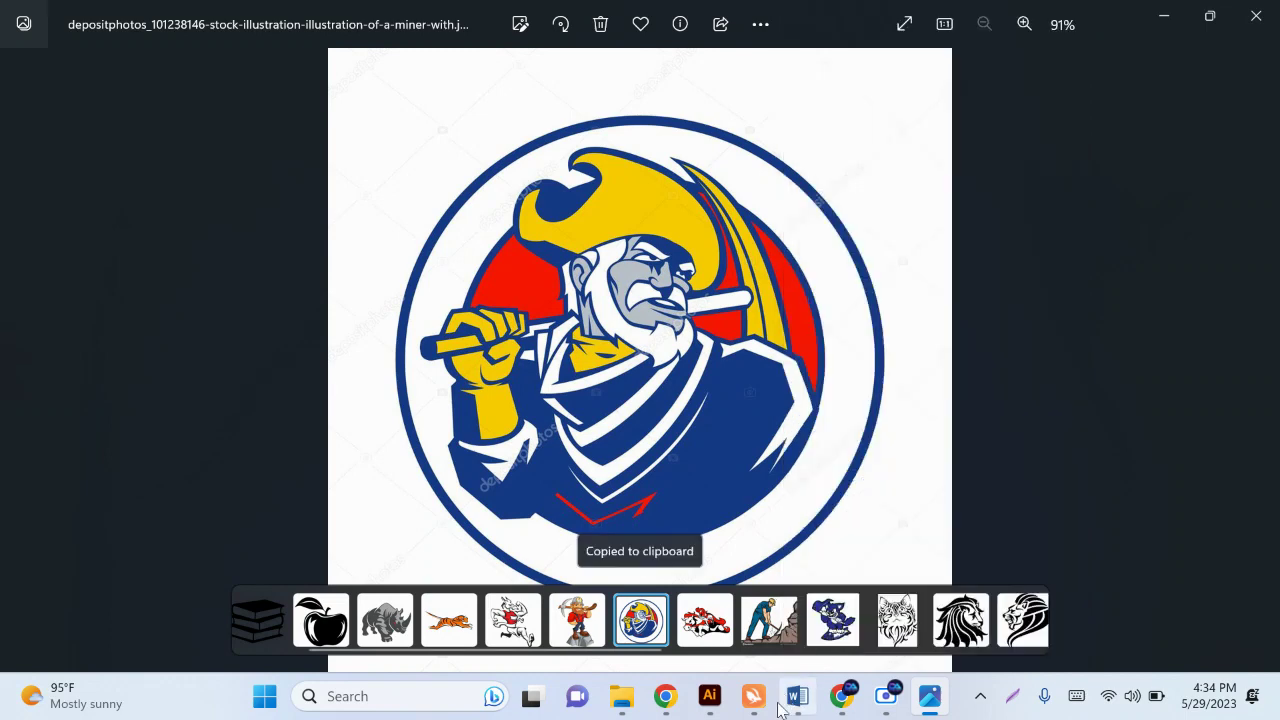
click(710, 696)
click(620, 447)
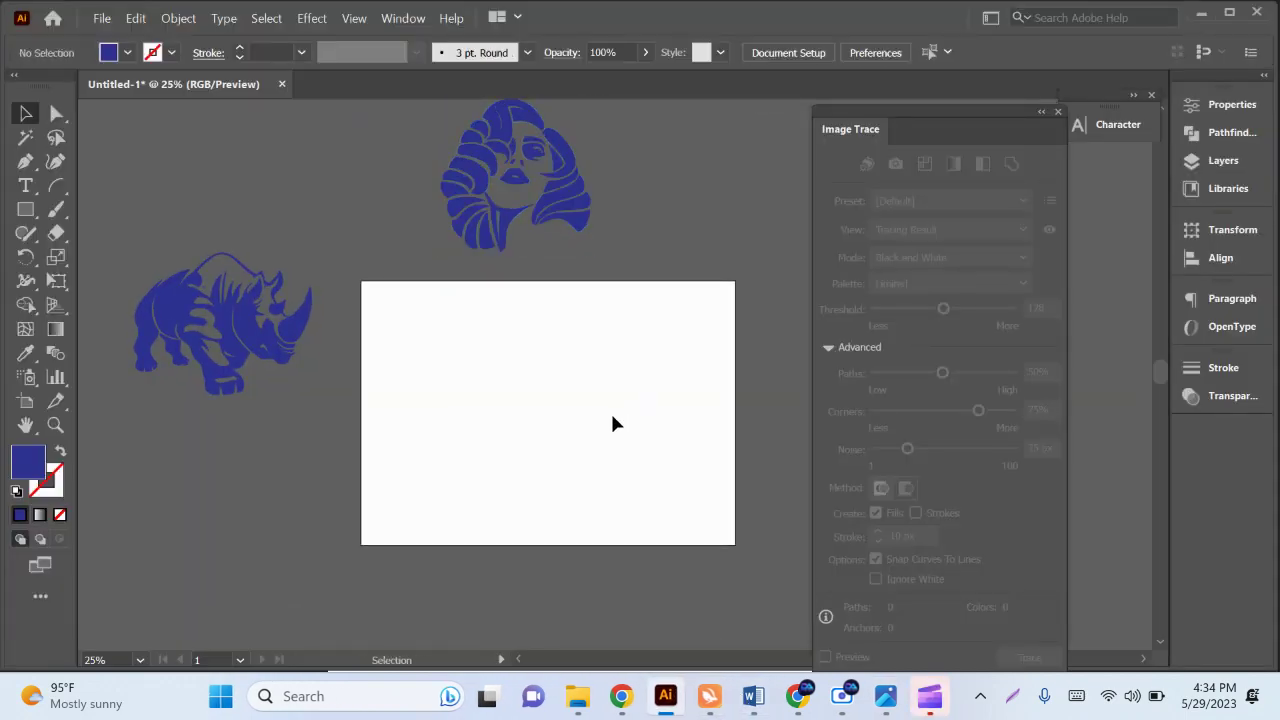
Paste the miner mascot picture onto the canvas, move it left and shrink it.
key(ctrl+v)
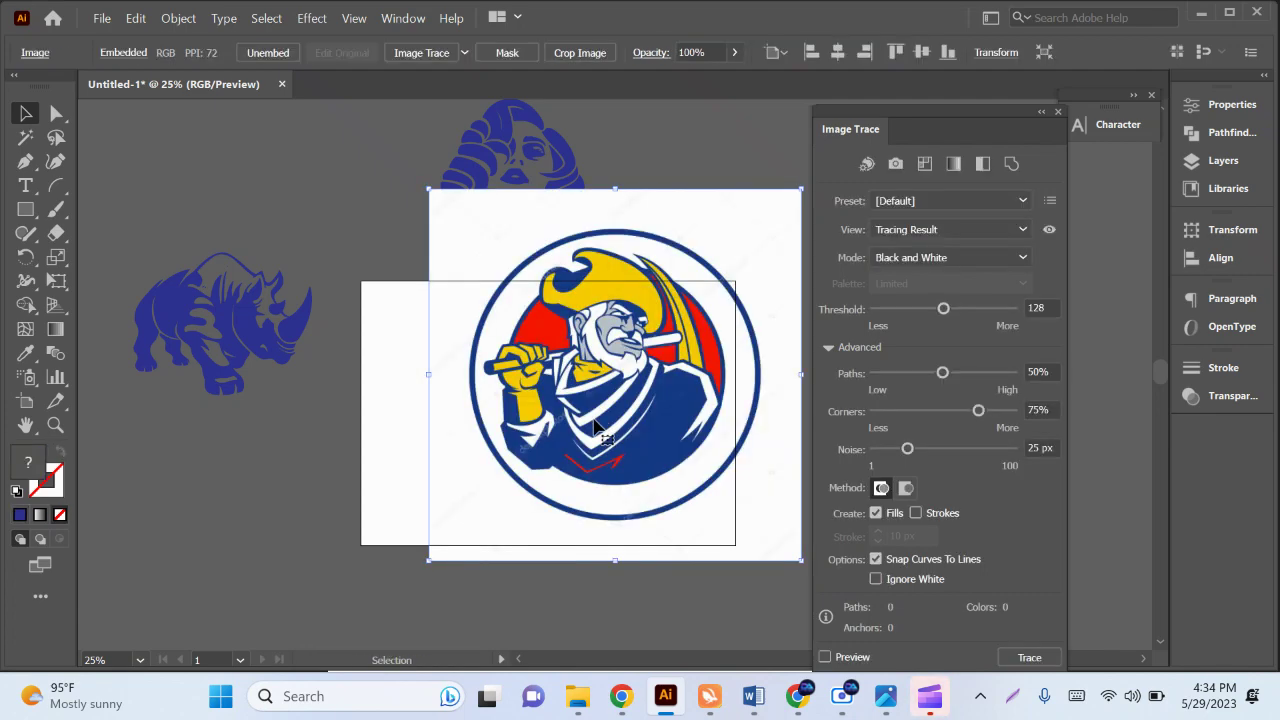
mouse_move(597, 428)
mouse_down()
mouse_move(340, 455)
mouse_move(350, 440)
mouse_up()
alt+scroll(571, 410, down, 2)
key(ctrl+equal)
key(ctrl+equal)
key(ctrl+equal)
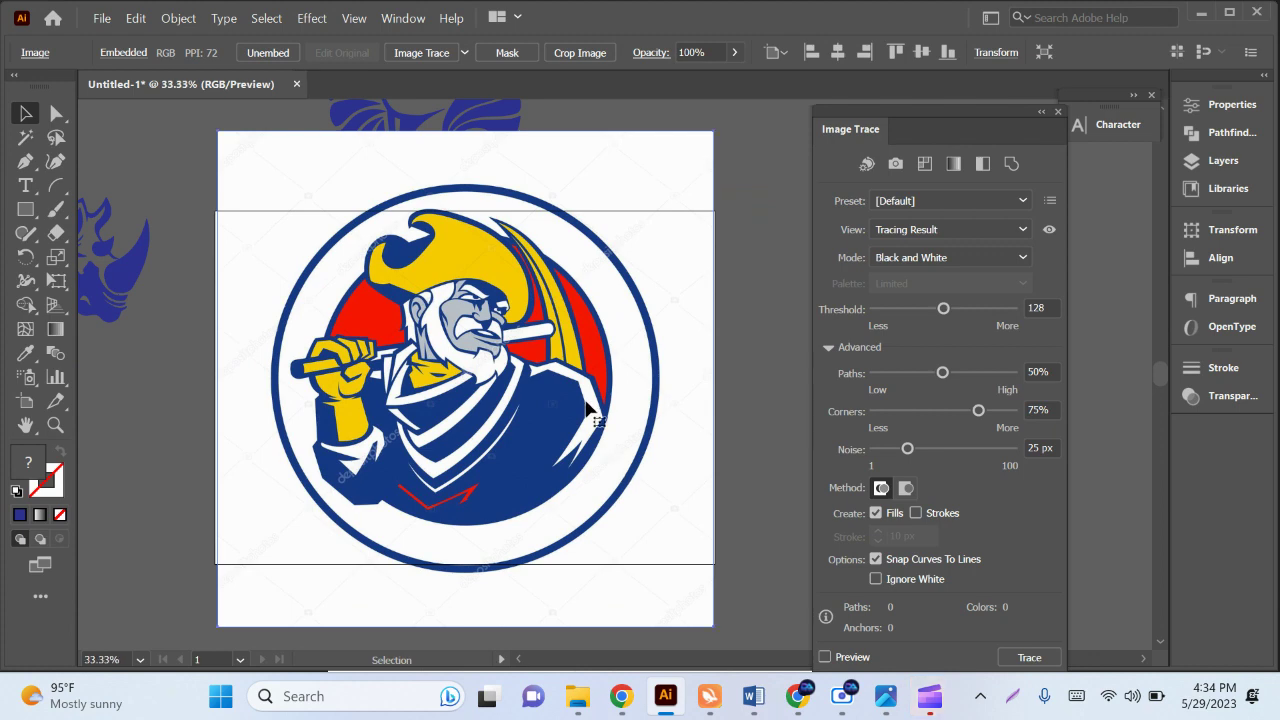
drag(712, 625, 591, 503)
click(631, 466)
Select the pasted mascot picture and recentre the view on it.
key(ctrl+1)
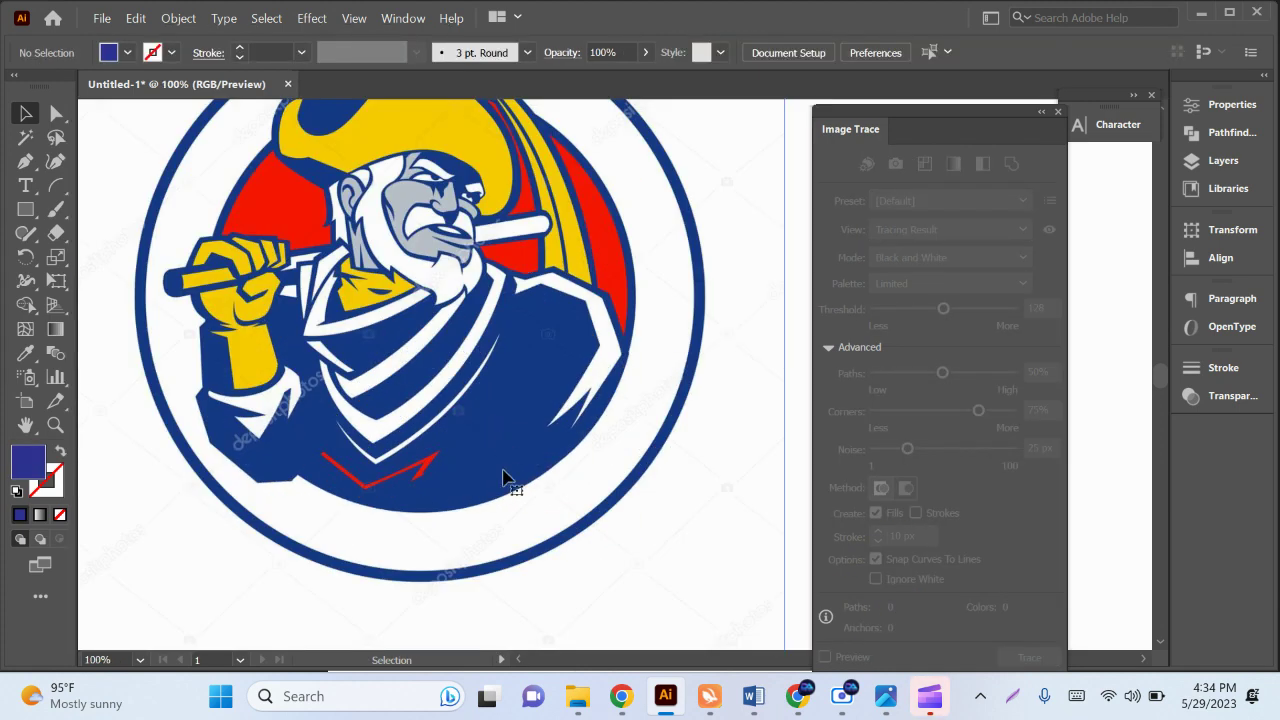
key(ctrl+0)
click(491, 508)
click(1041, 111)
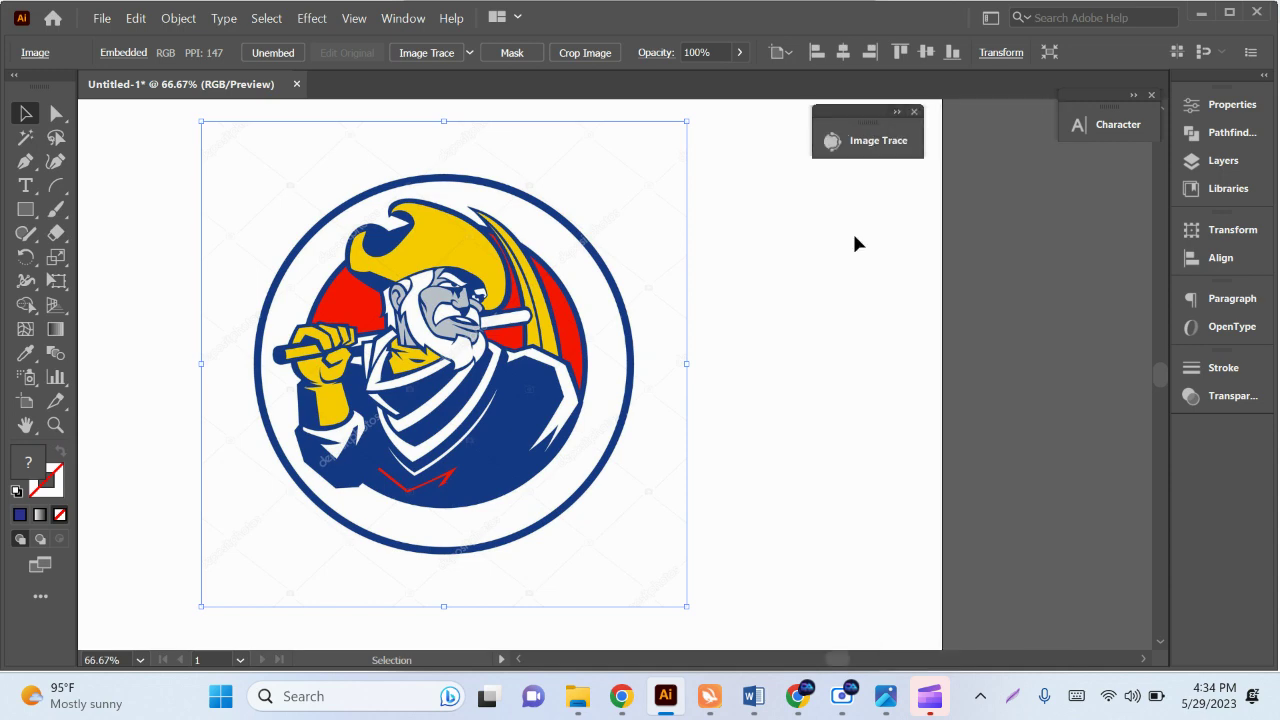
drag(740, 309, 803, 340)
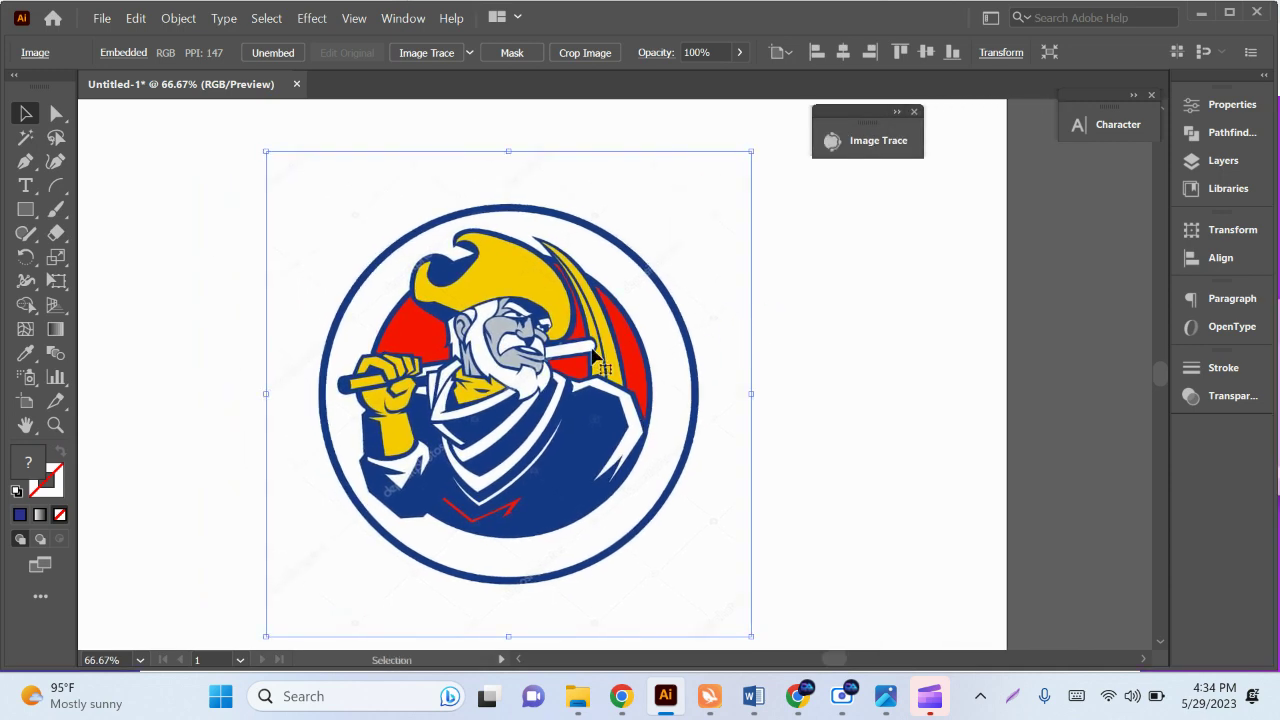
drag(766, 374, 745, 355)
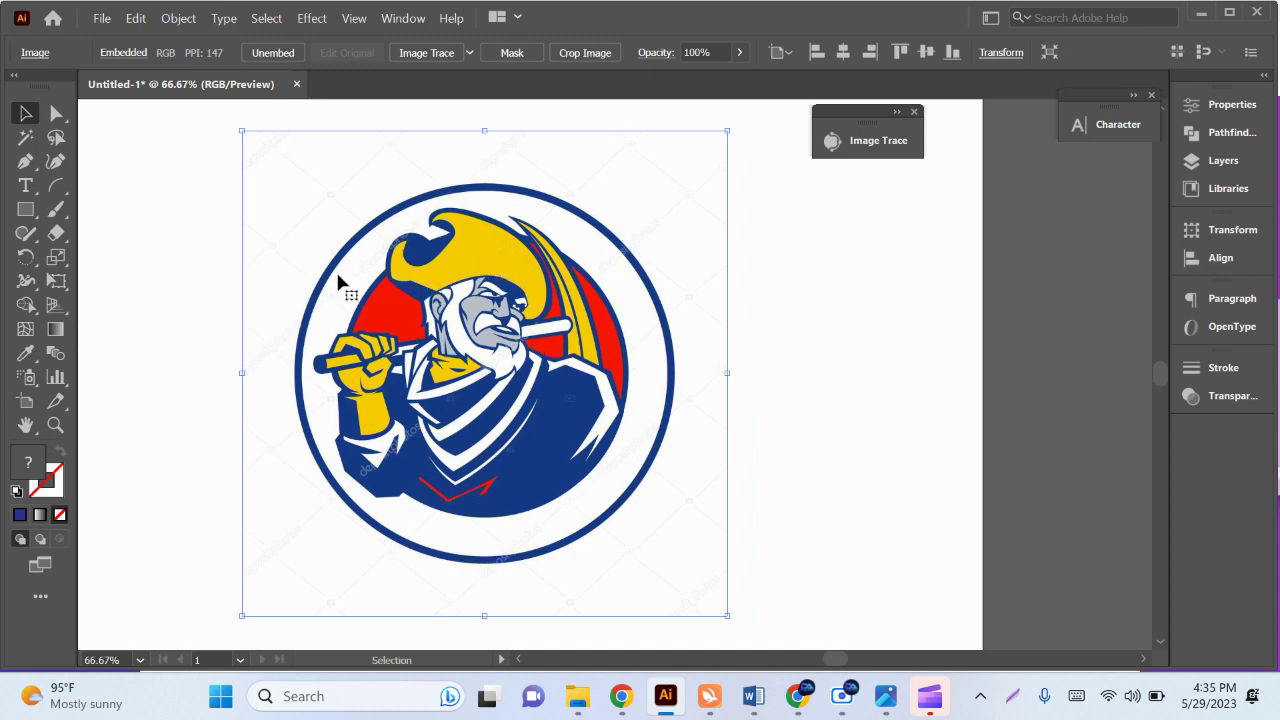
click(470, 54)
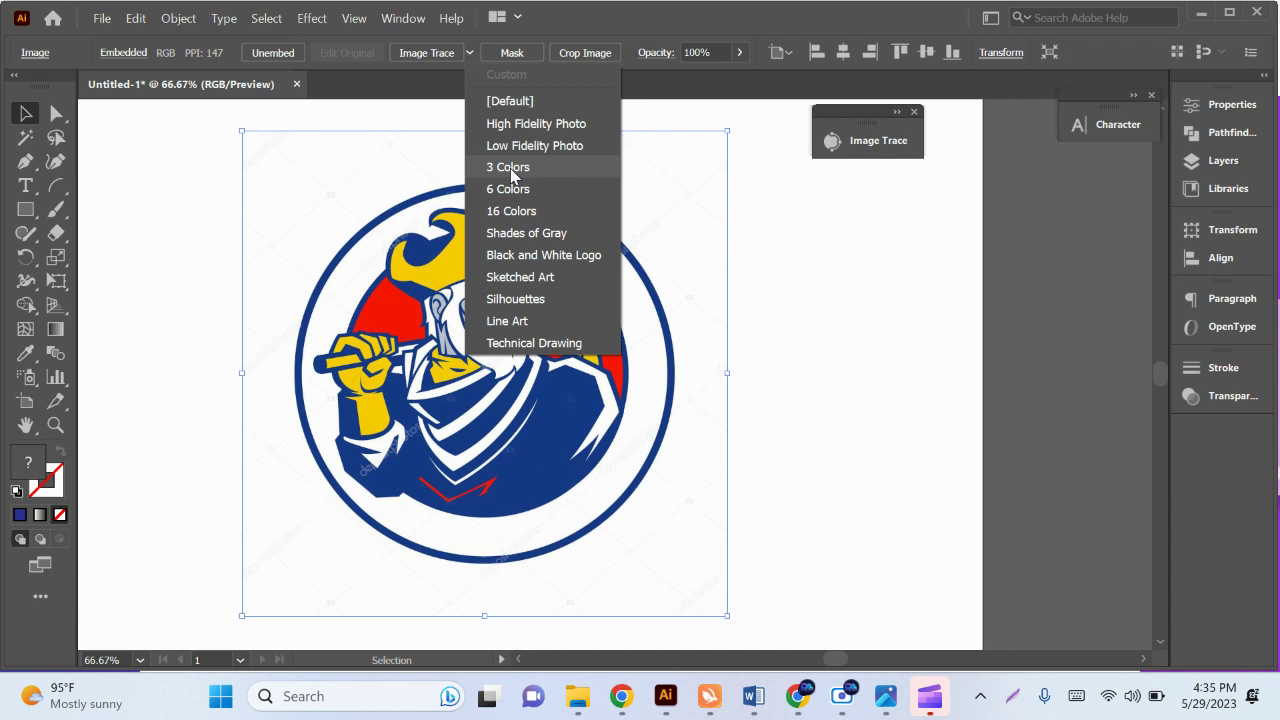
Trace the mascot with the 3 Colors preset, giving a blue, yellow and white version.
click(628, 366)
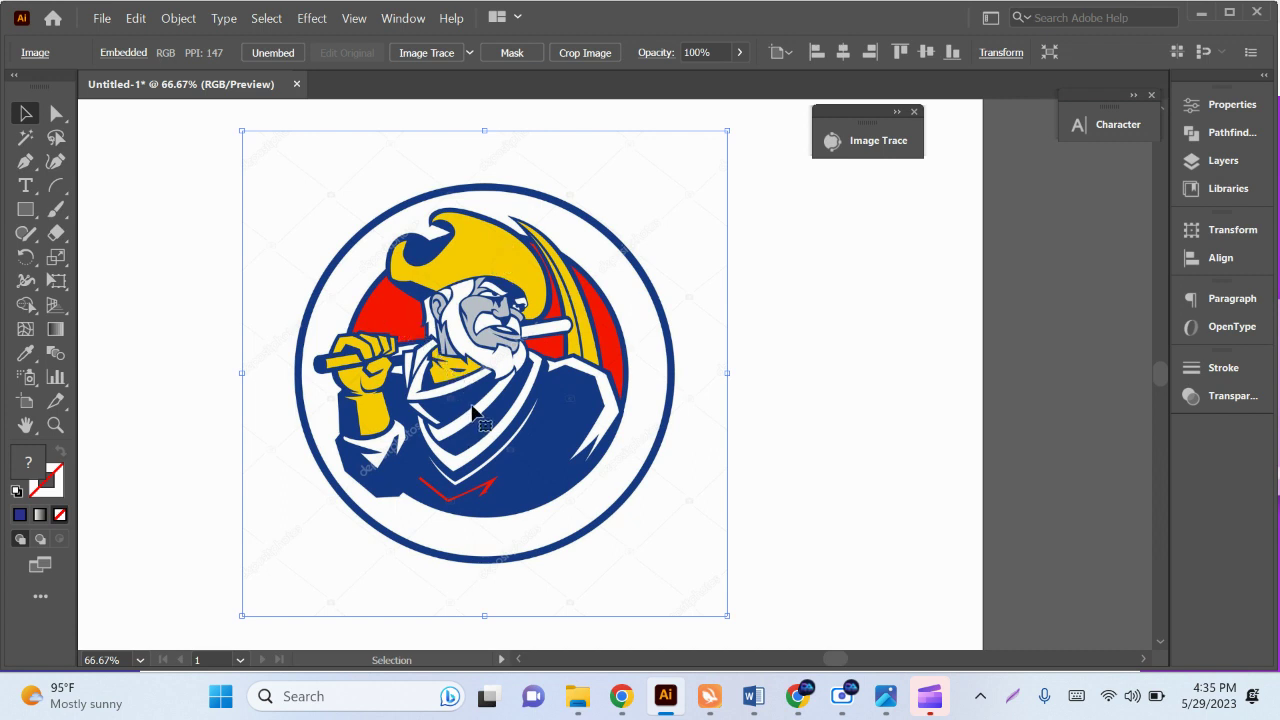
click(469, 52)
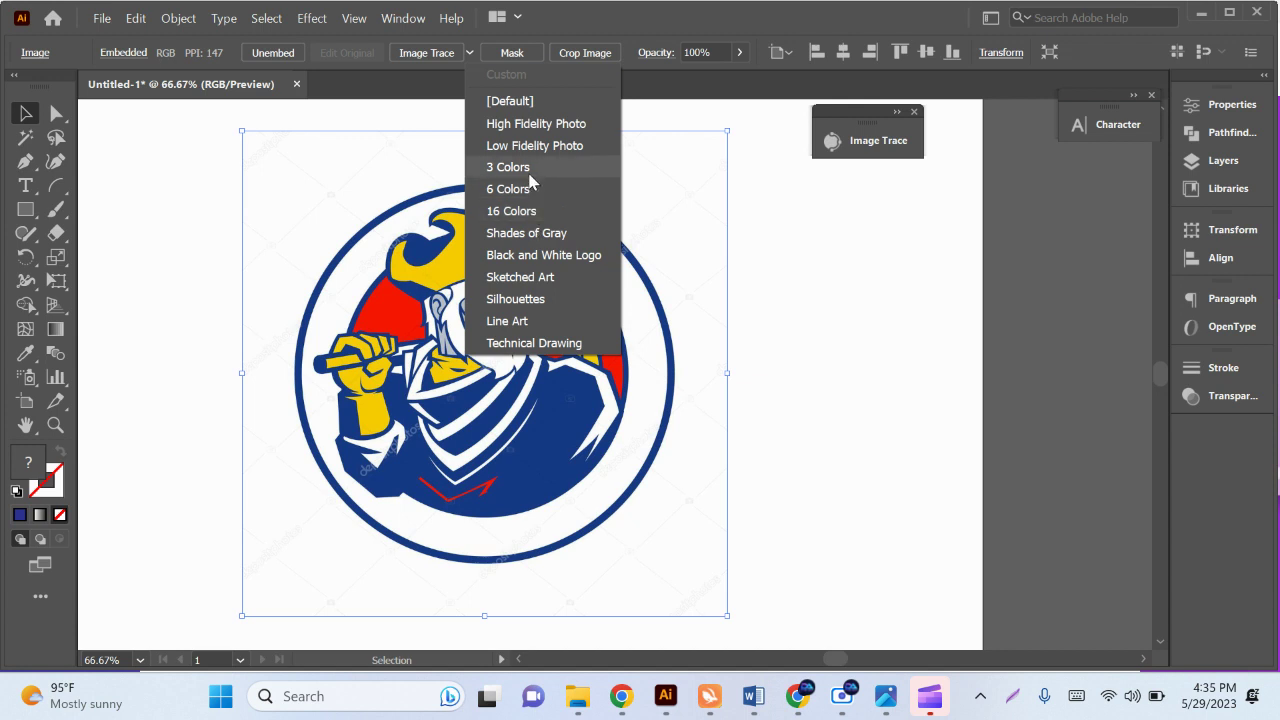
click(529, 170)
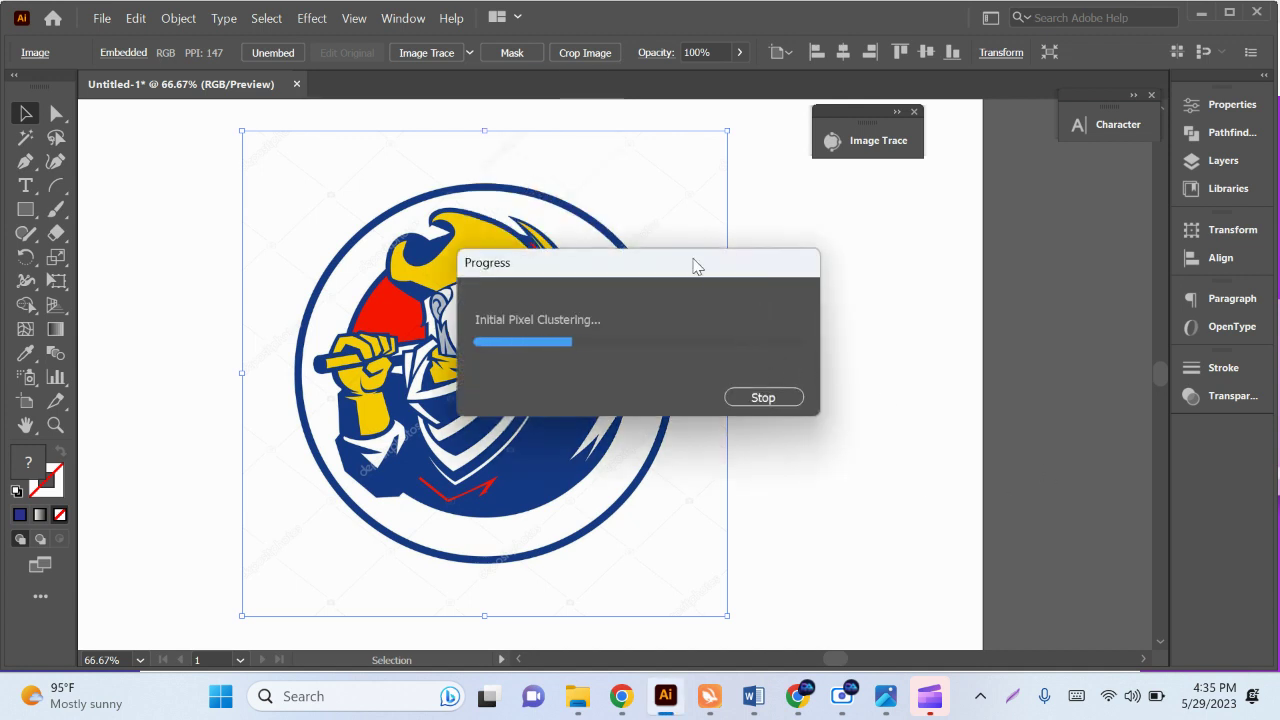
drag(697, 265, 874, 275)
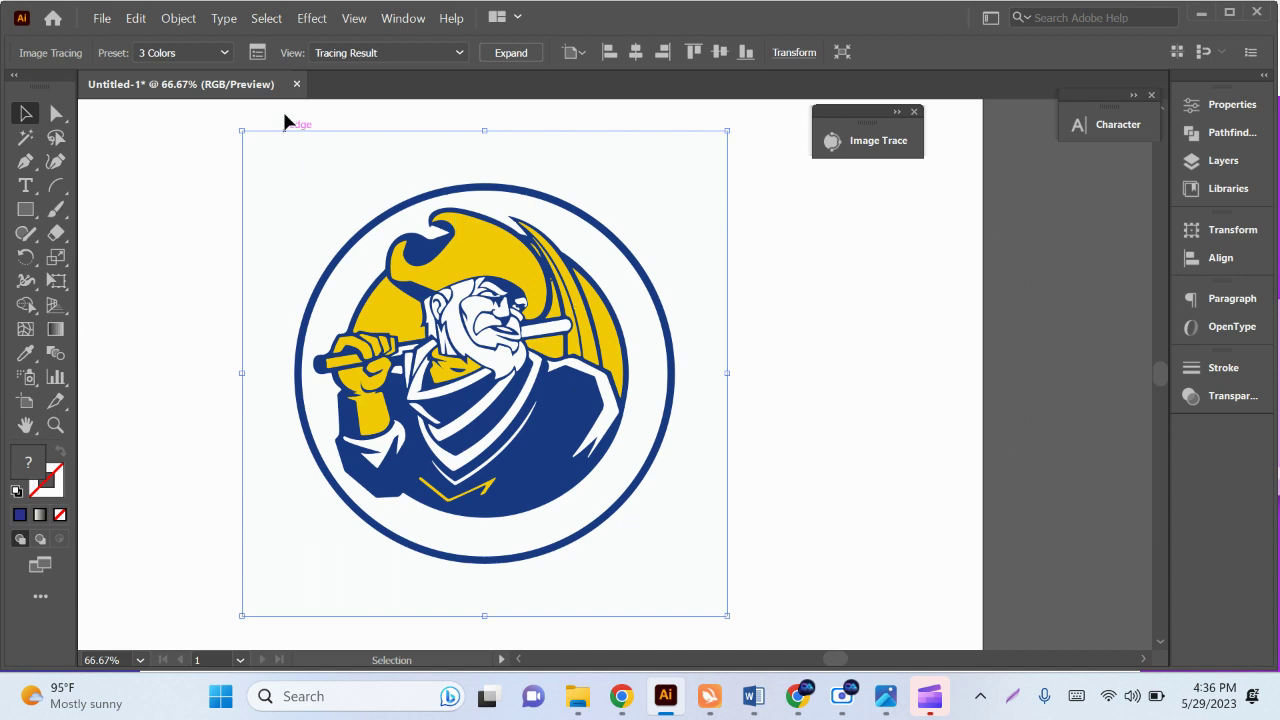
click(257, 52)
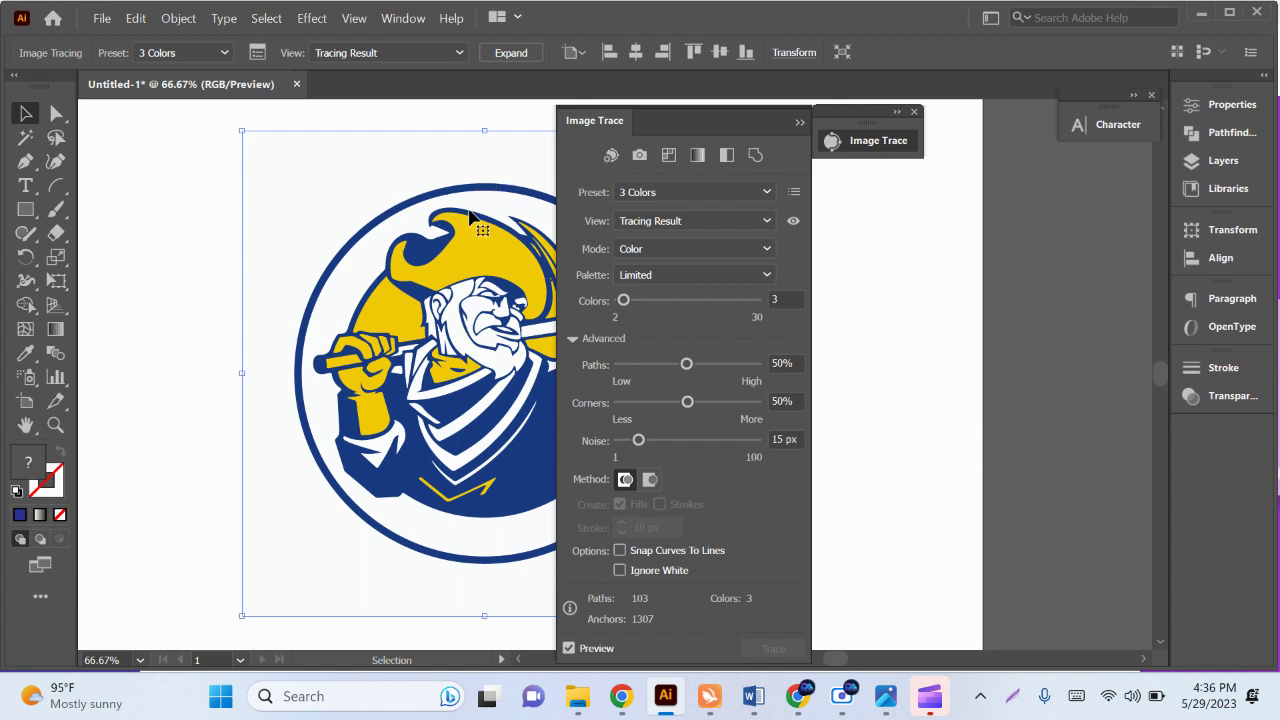
click(800, 122)
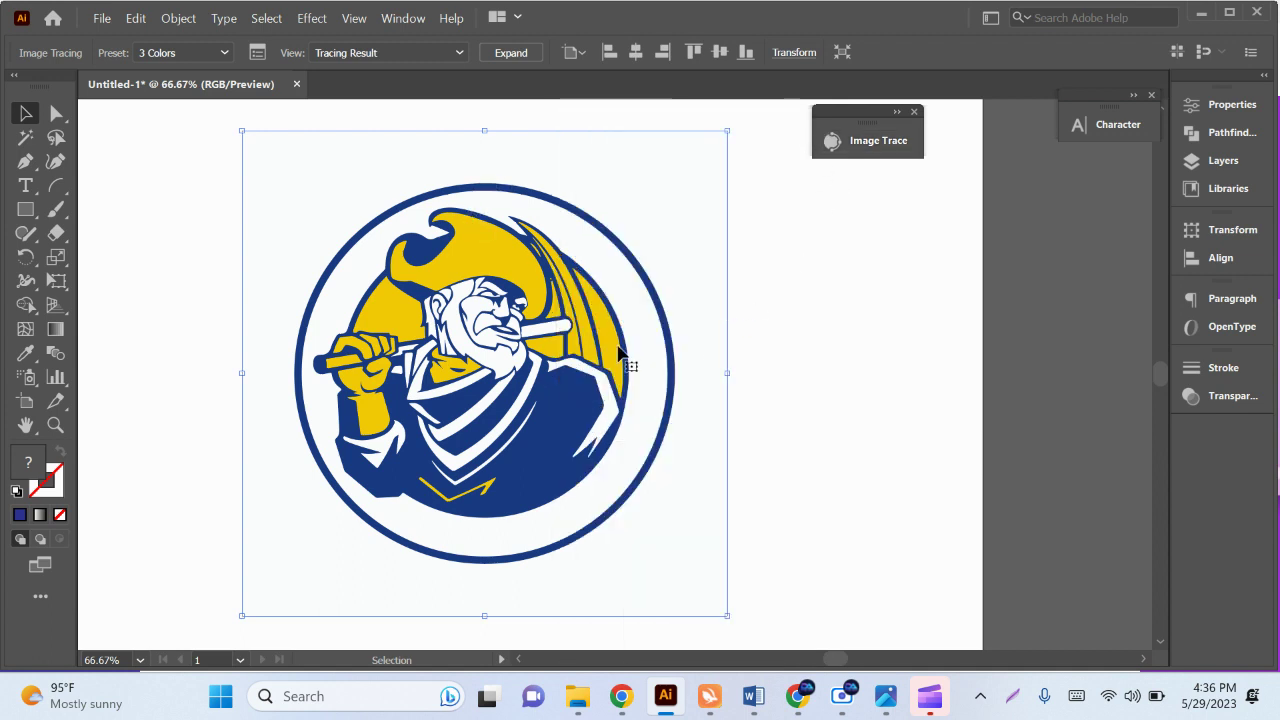
key(ctrl+minus)
Move the traced mascot right of the artboard, expand it into shapes and ungroup them.
drag(470, 440, 921, 540)
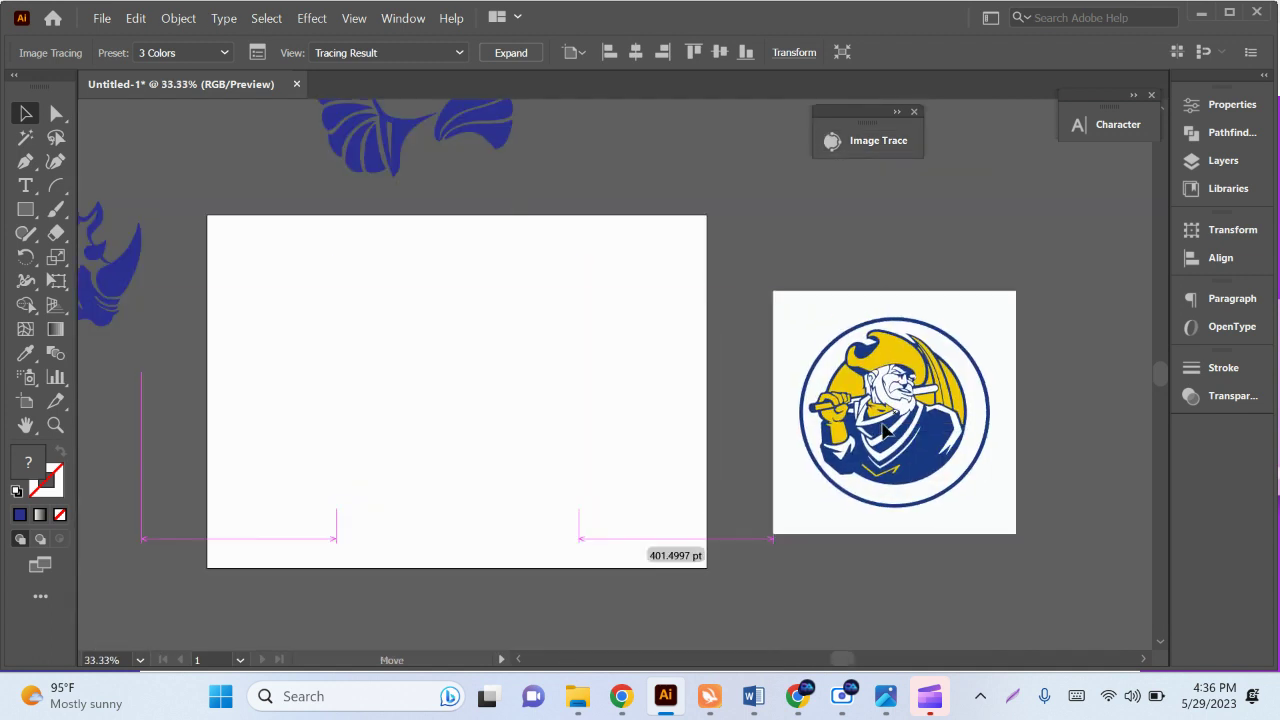
scroll(790, 416, right, 5)
scroll(790, 416, up, 1)
scroll(743, 428, up, 1)
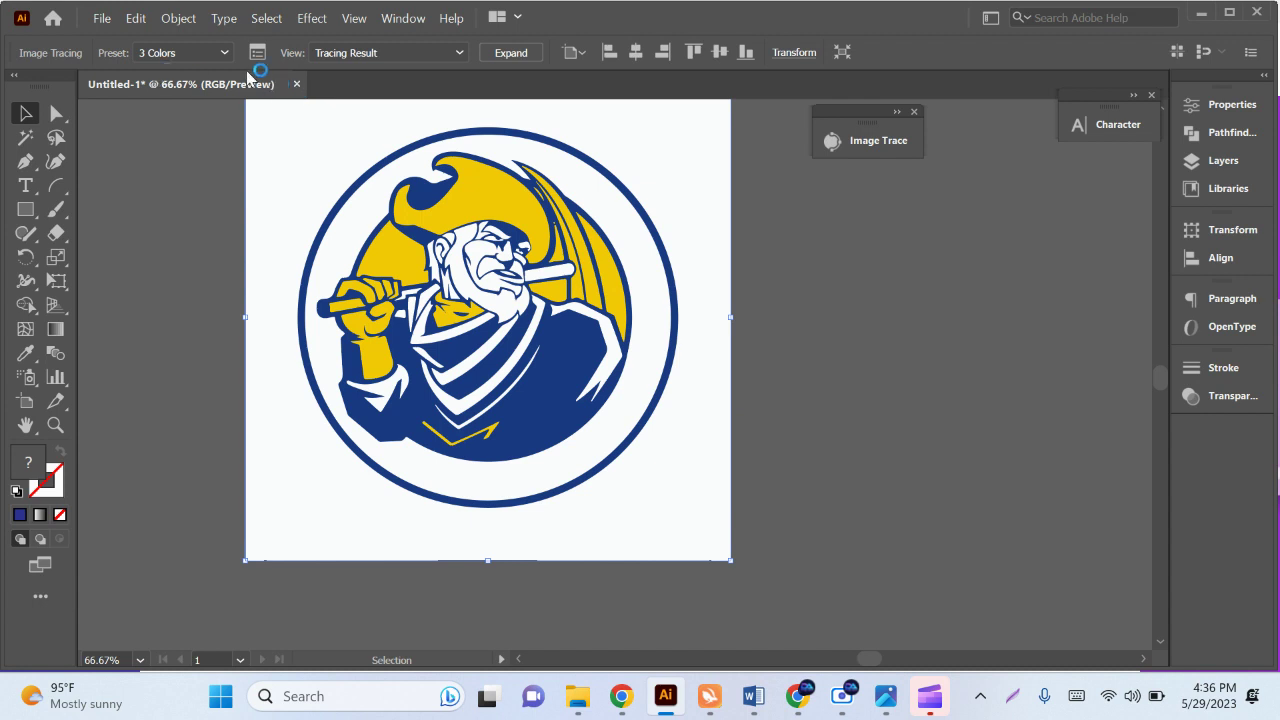
click(506, 55)
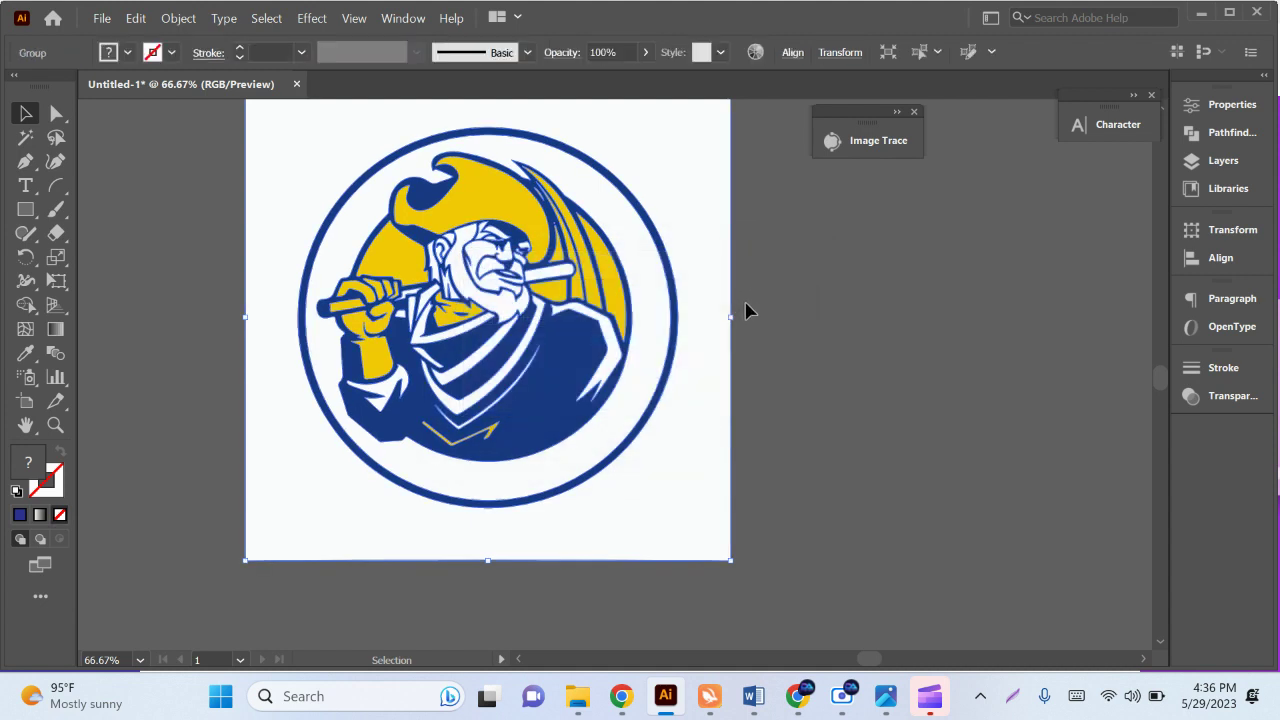
right_click(740, 300)
click(790, 474)
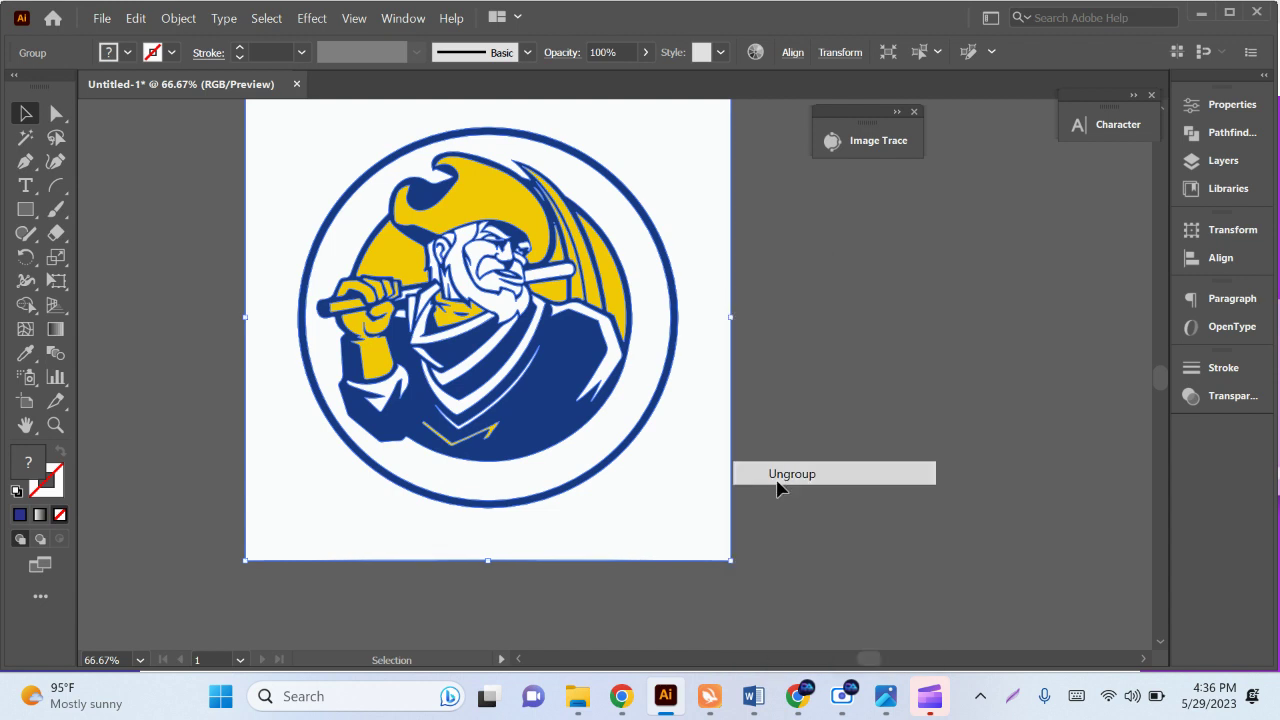
Delete the white background and white ring, then centre the cleaned logo on the artboard.
click(970, 375)
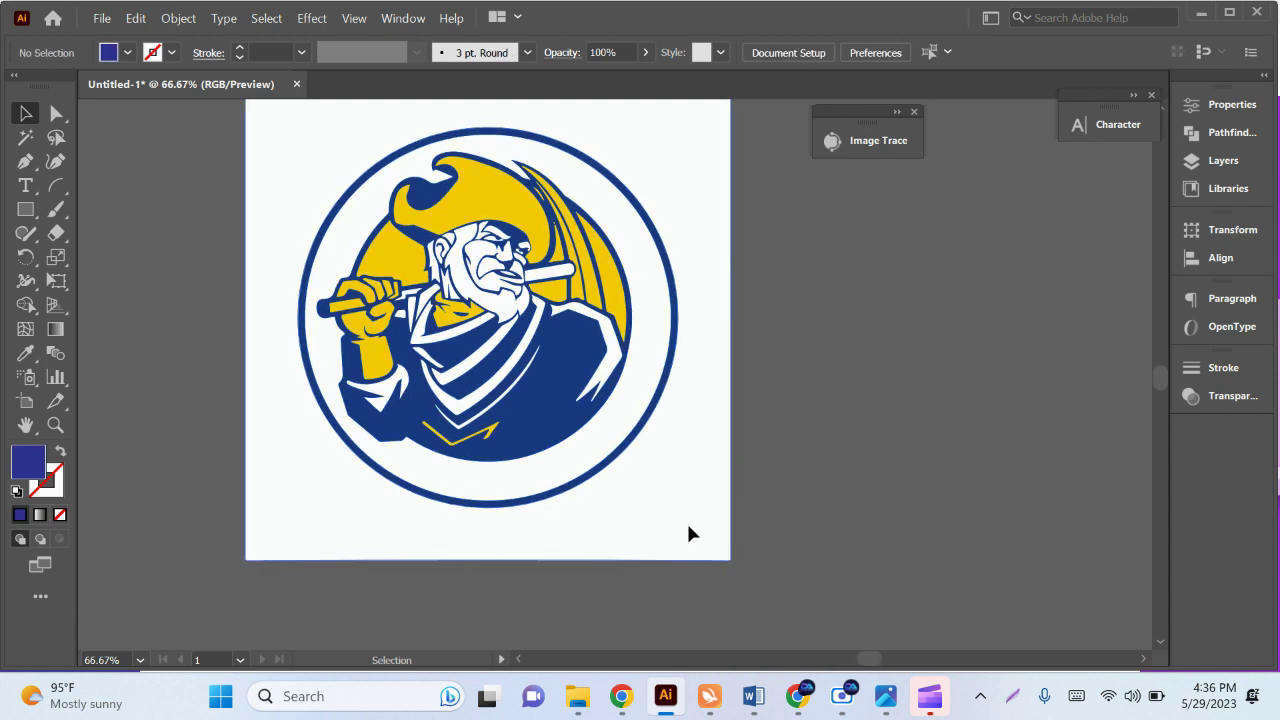
drag(689, 531, 826, 548)
key(Delete)
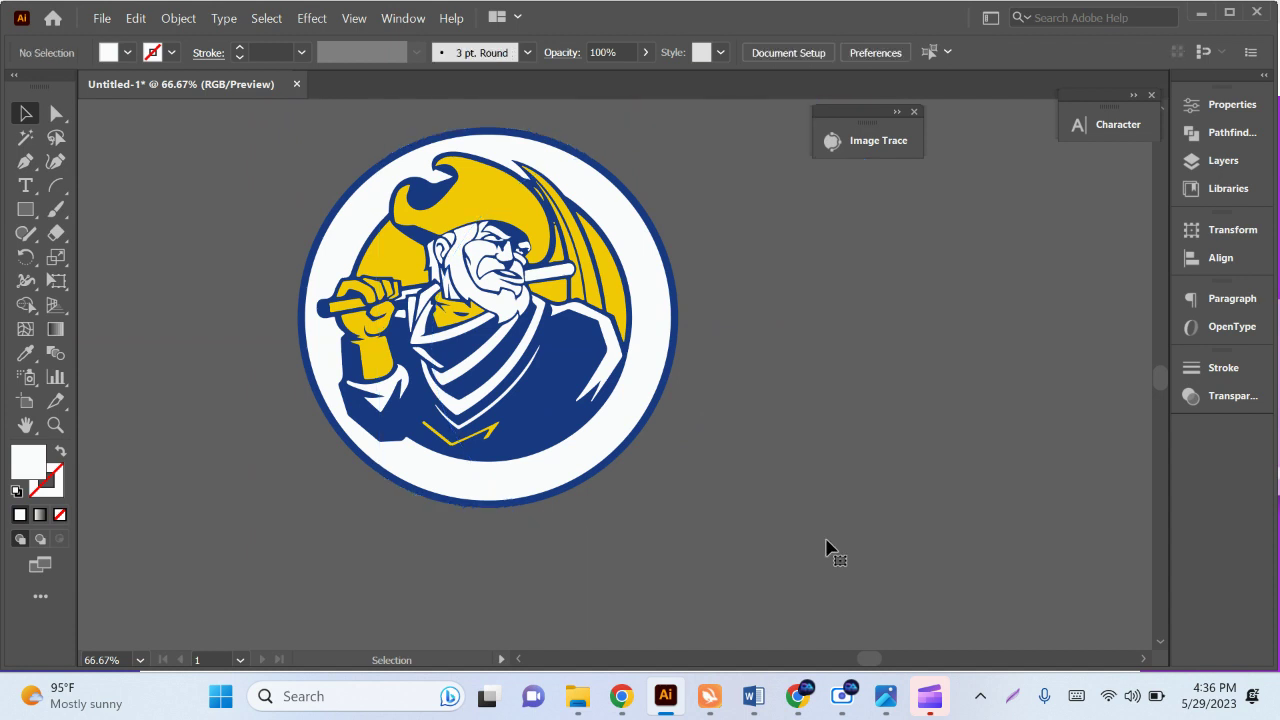
drag(470, 497, 833, 548)
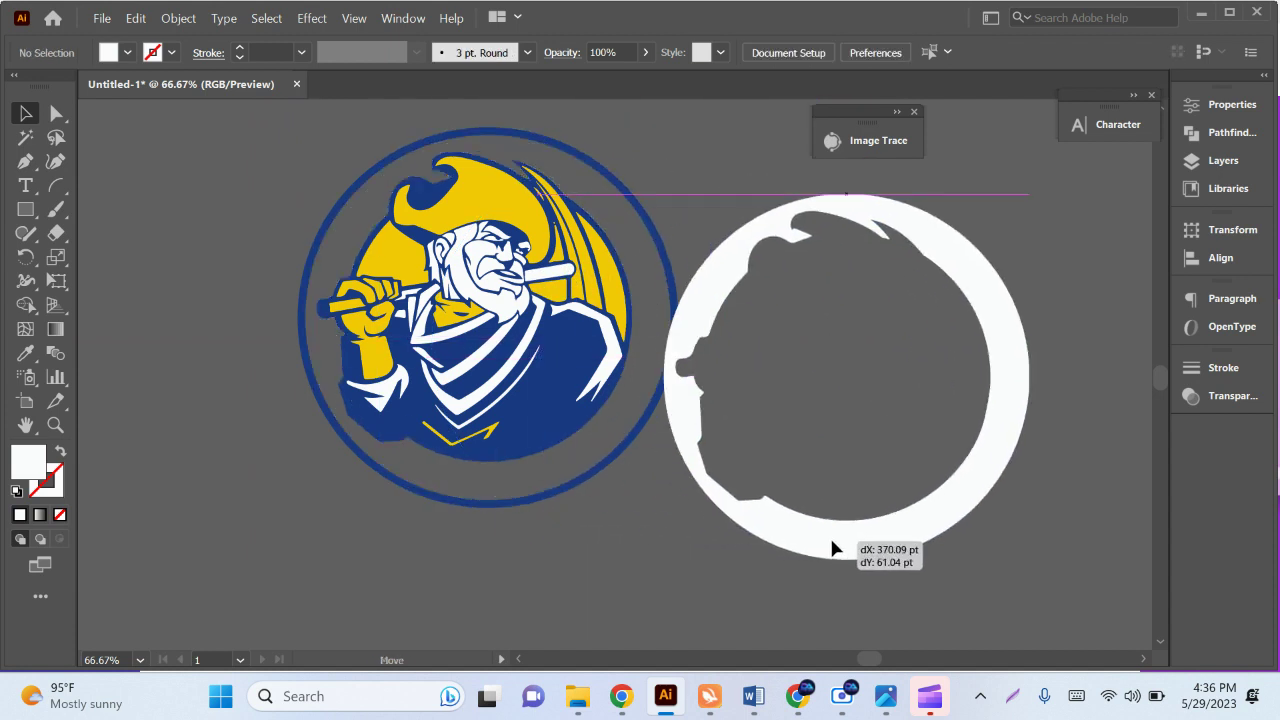
key(Delete)
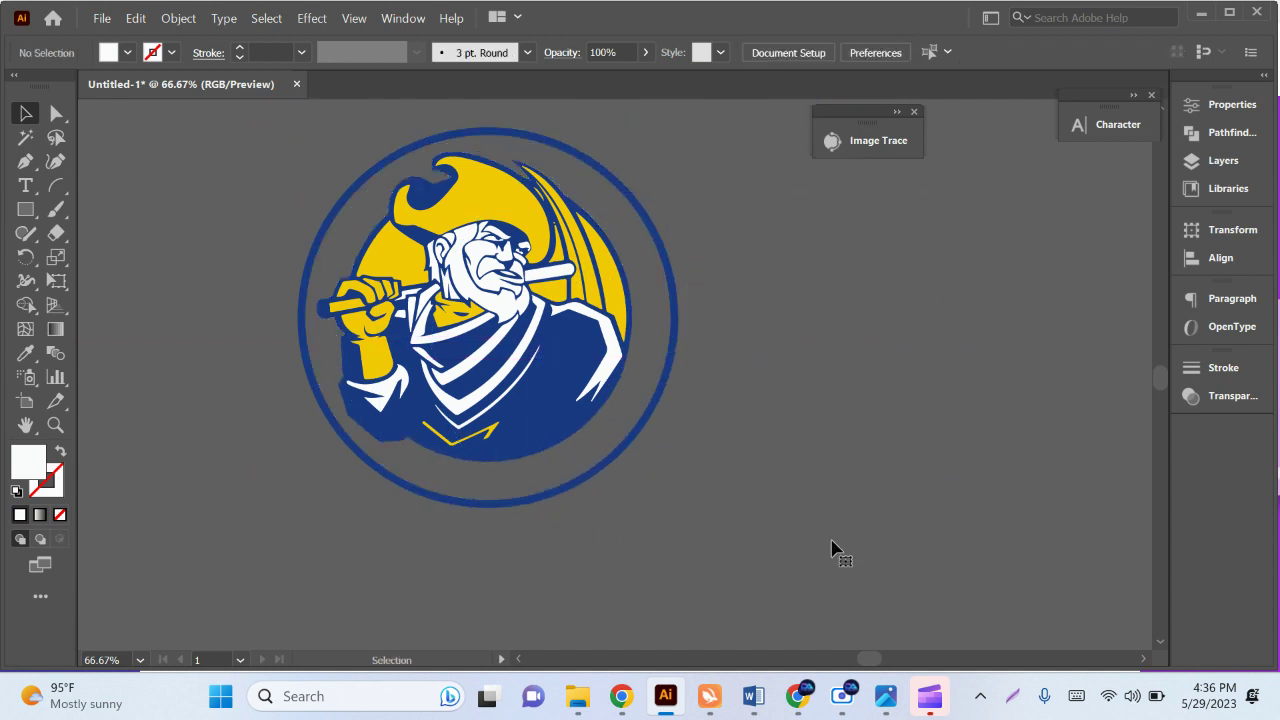
scroll(846, 523, down, 2)
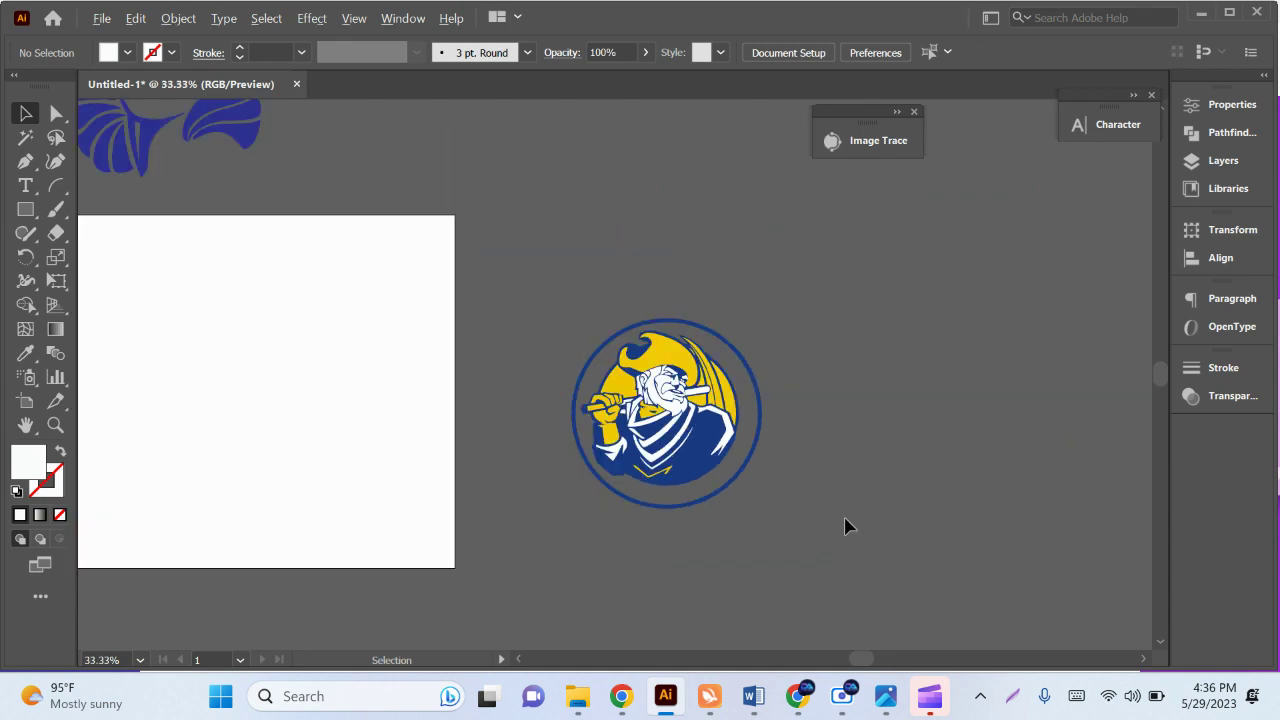
mouse_move(558, 308)
mouse_down()
mouse_move(678, 398)
mouse_move(622, 502)
mouse_move(963, 523)
mouse_up()
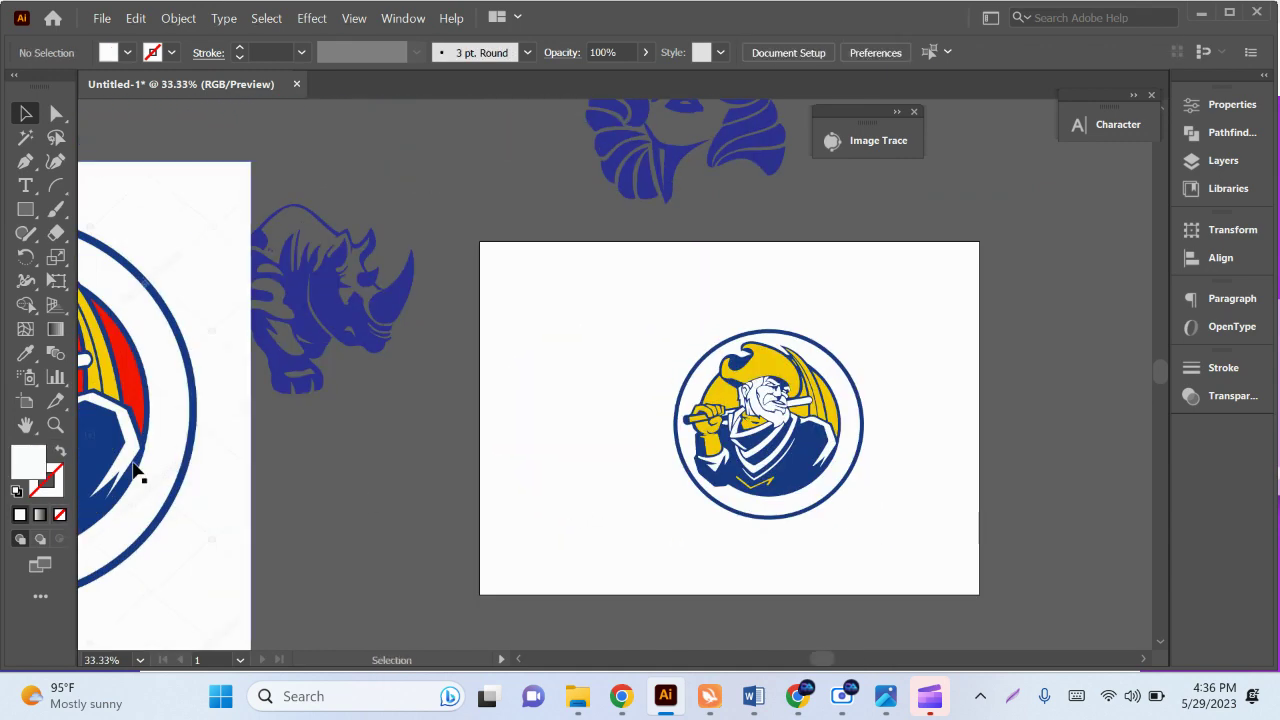
Shrink the original mascot picture and place it beside the traced logo as a colour reference.
mouse_move(137, 471)
mouse_down()
mouse_move(540, 462)
mouse_move(529, 457)
mouse_up()
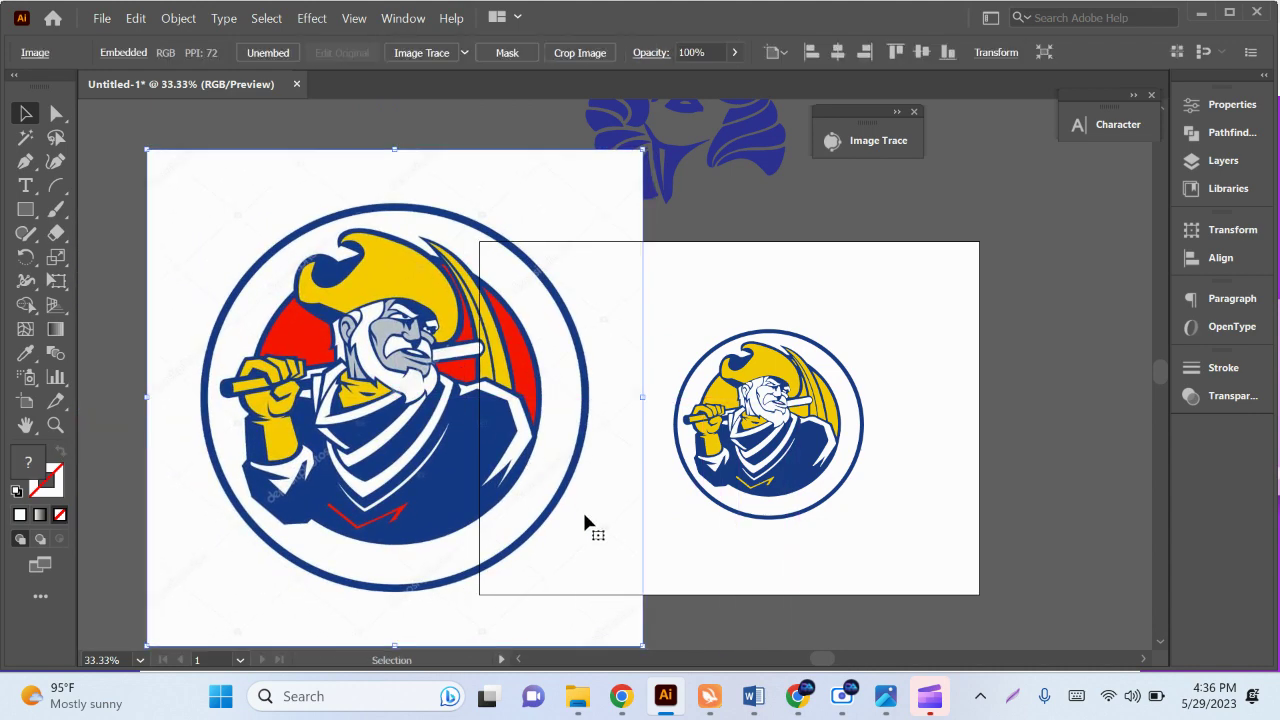
scroll(600, 545, down, 2)
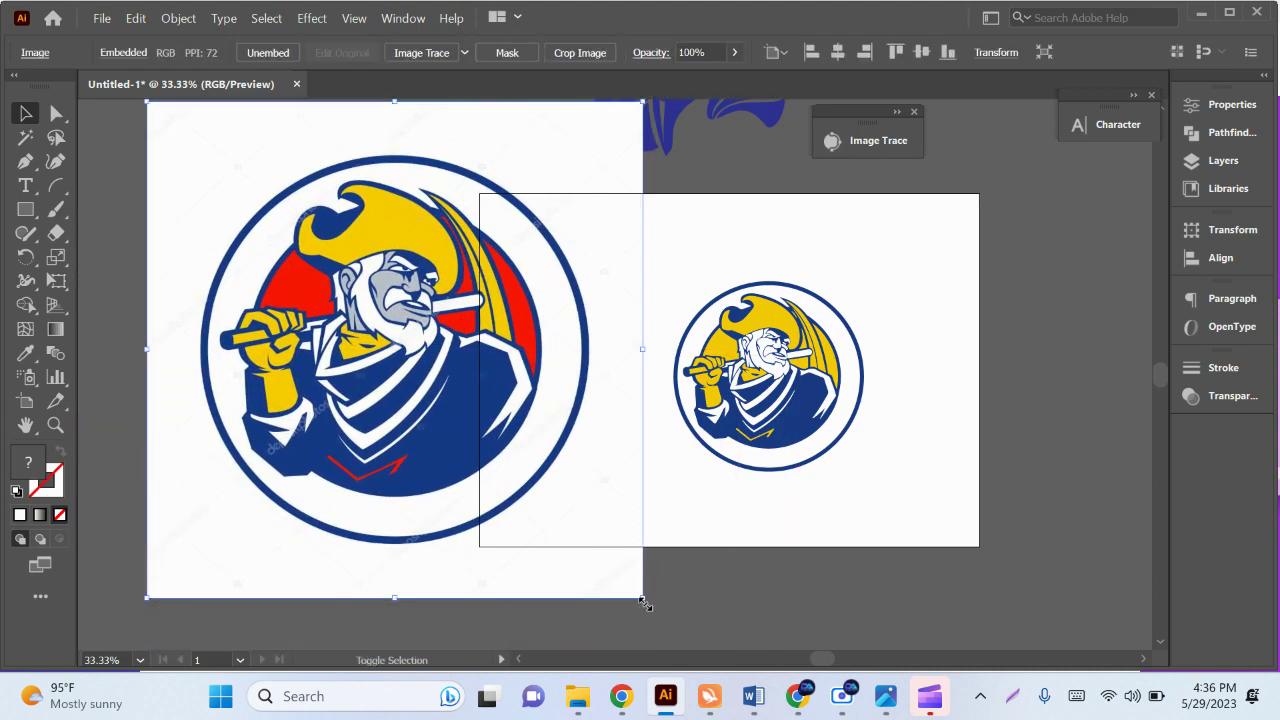
drag(641, 597, 481, 493)
drag(432, 406, 609, 429)
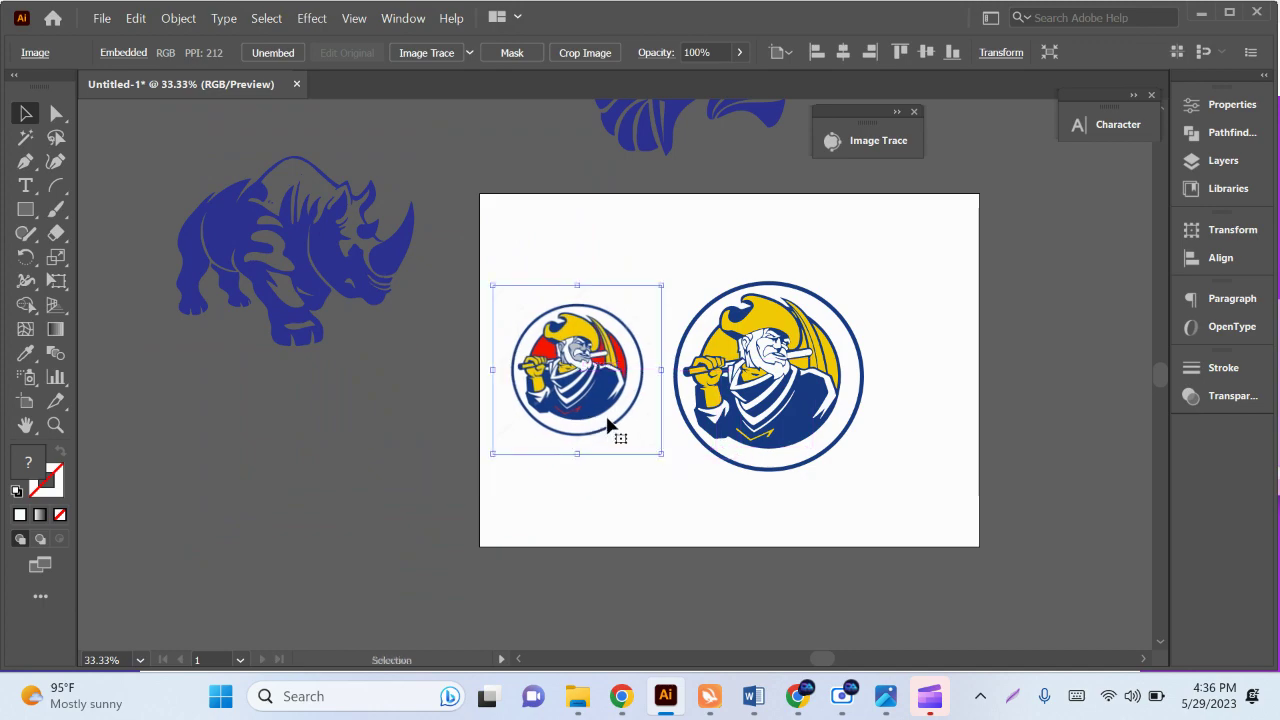
key(ctrl+equal)
key(ctrl+equal)
key(ctrl+equal)
key(ctrl+equal)
key(ctrl+minus)
key(ctrl+minus)
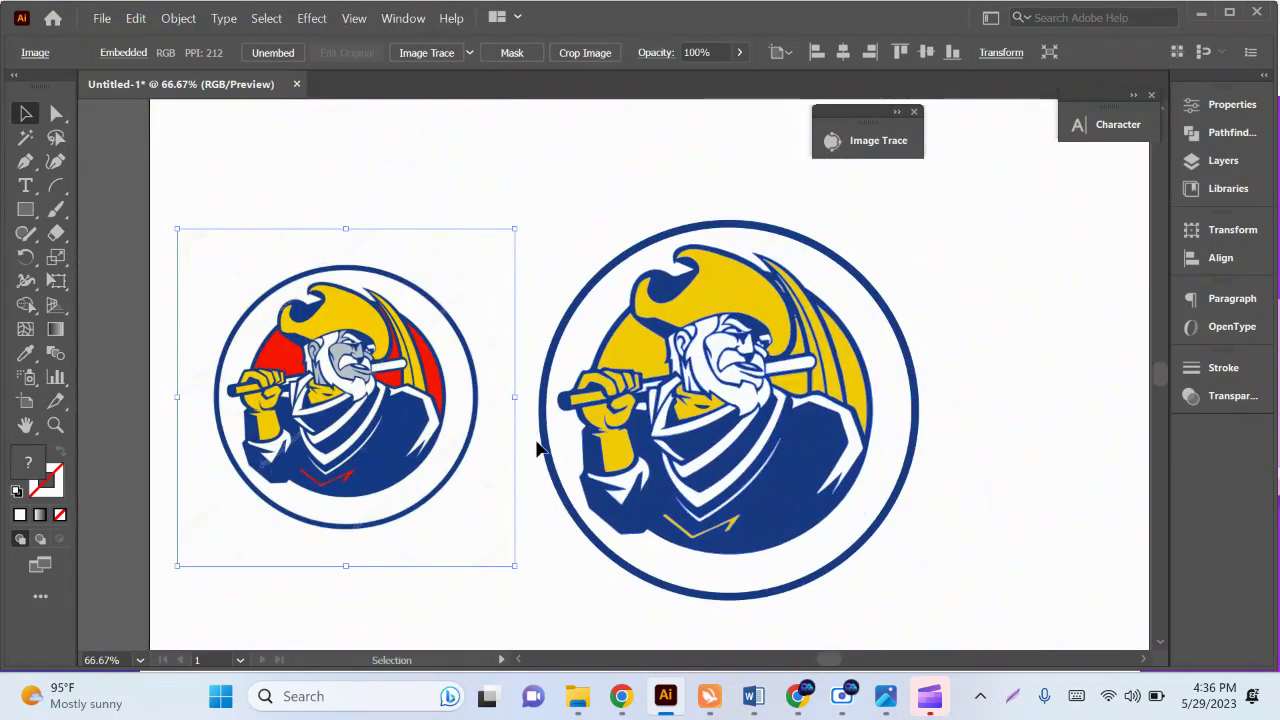
Recolour the yellow wedge behind the figure's arm with the reference red.
click(621, 357)
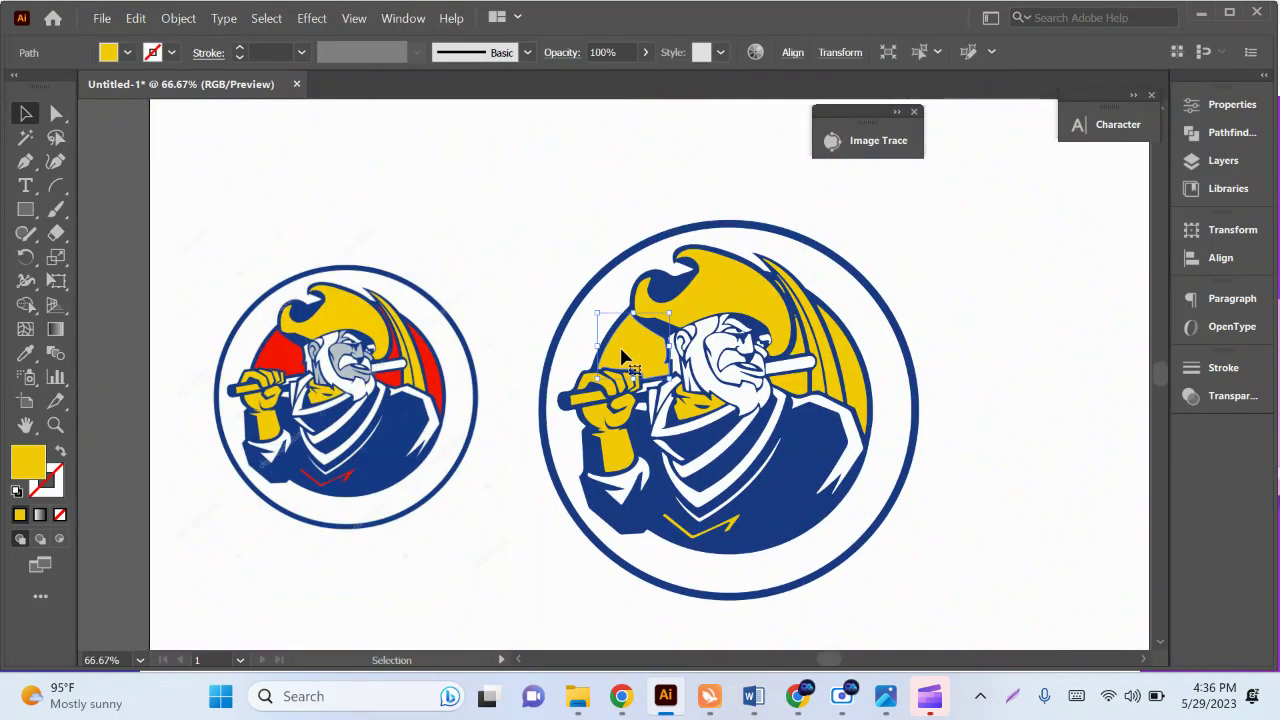
click(25, 353)
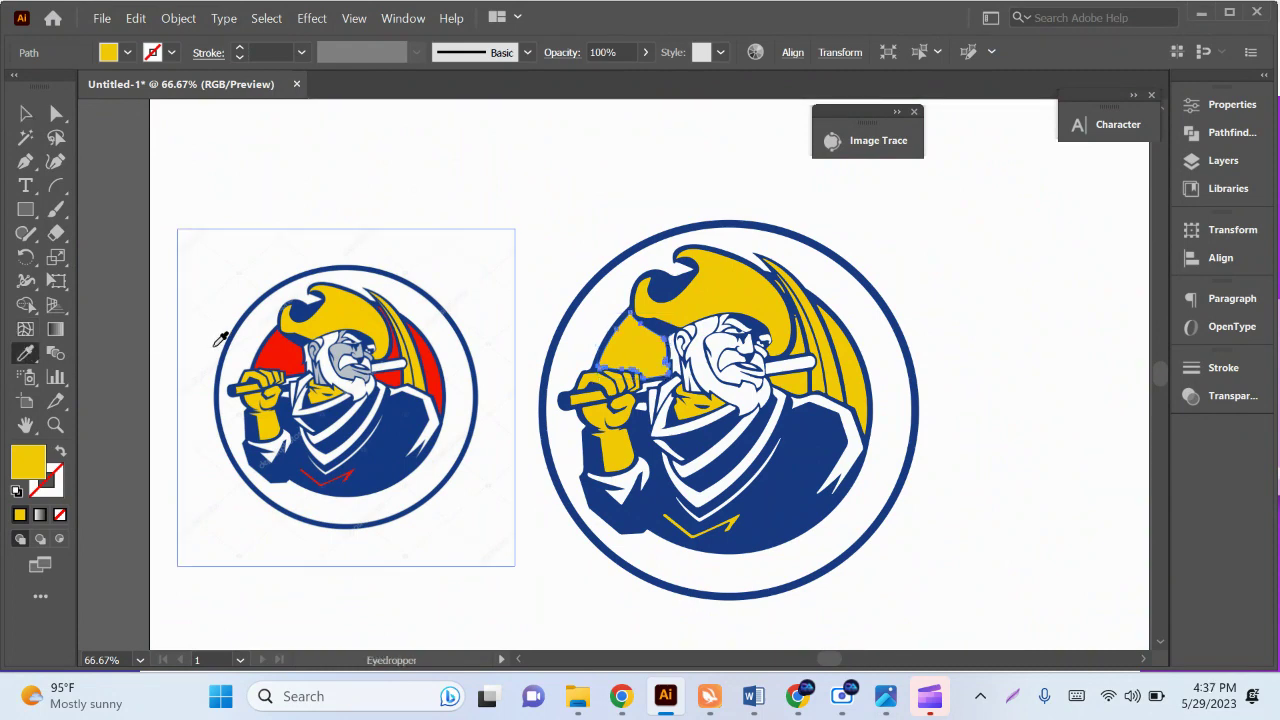
click(268, 352)
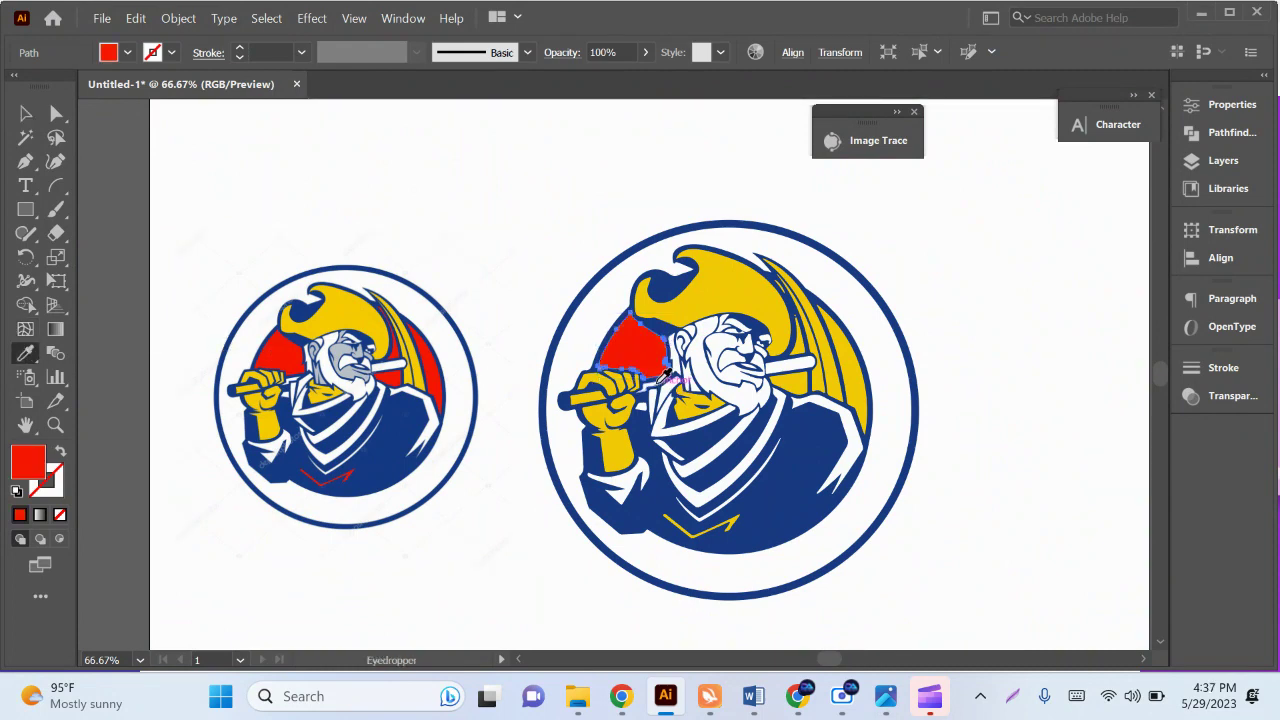
click(25, 113)
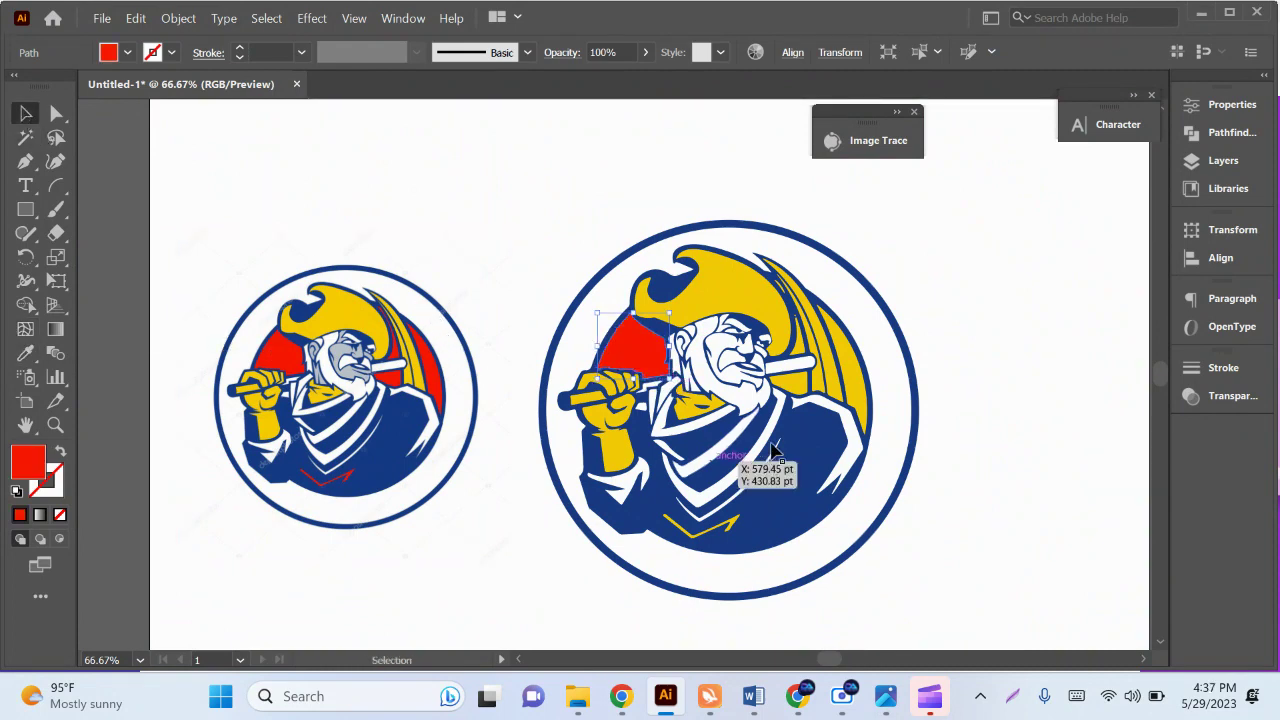
Turn the yellow pieces and large strip beside the bat red.
click(795, 378)
key(ctrl+equal)
key(ctrl+equal)
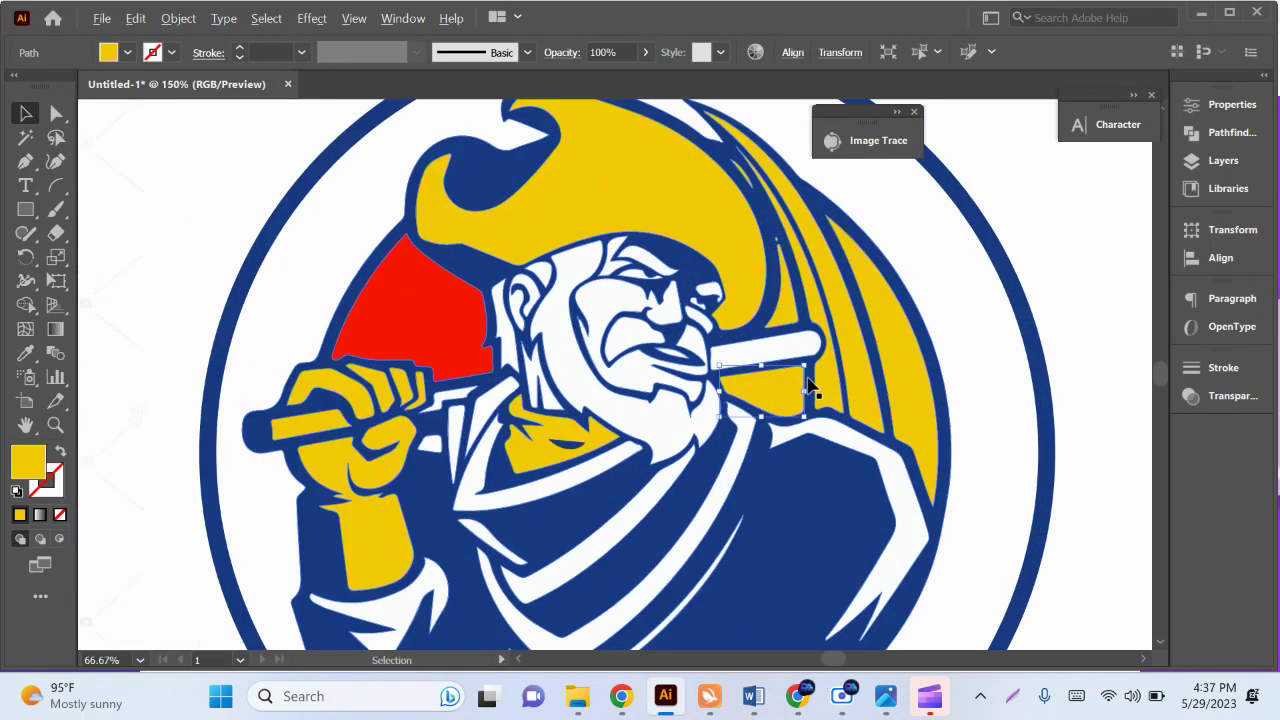
shift+click(795, 322)
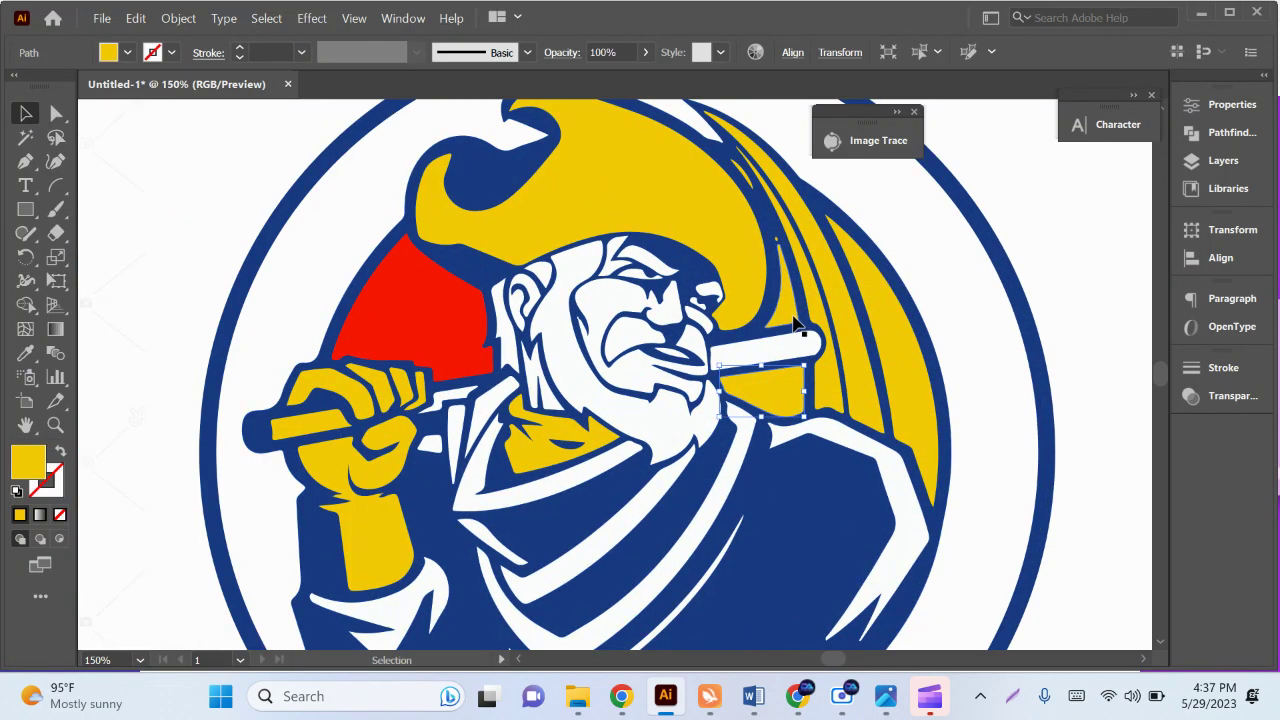
shift+click(893, 342)
key(i)
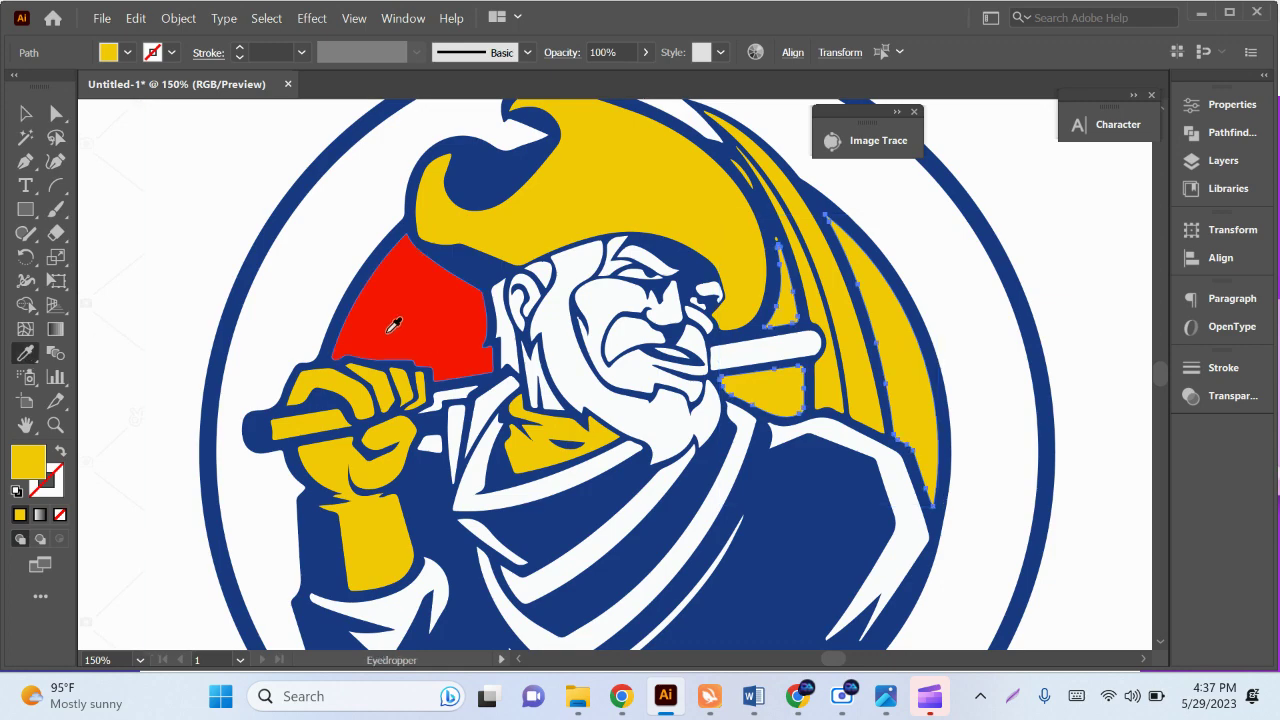
click(394, 325)
key(ctrl+minus)
key(ctrl+minus)
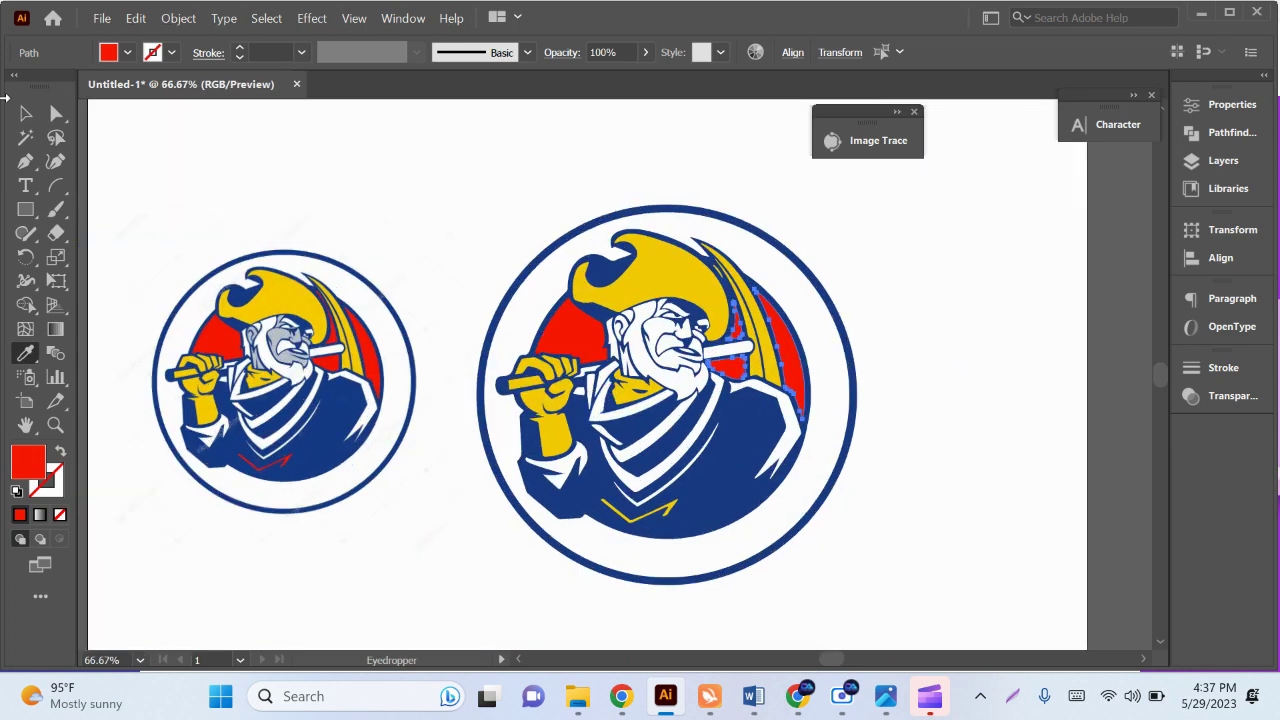
key(v)
Recolour the thin yellow sliver near the hat red.
scroll(849, 297, up, 4)
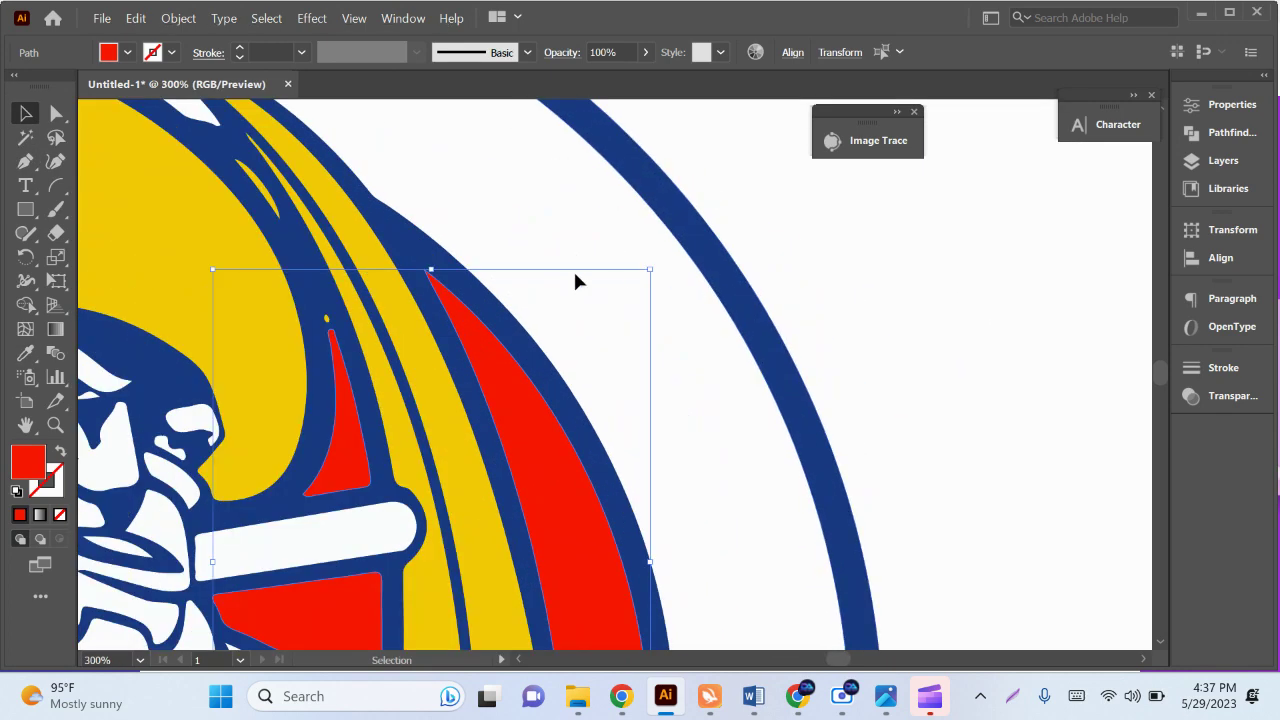
scroll(594, 269, up, 3)
scroll(594, 269, left, 5)
click(512, 323)
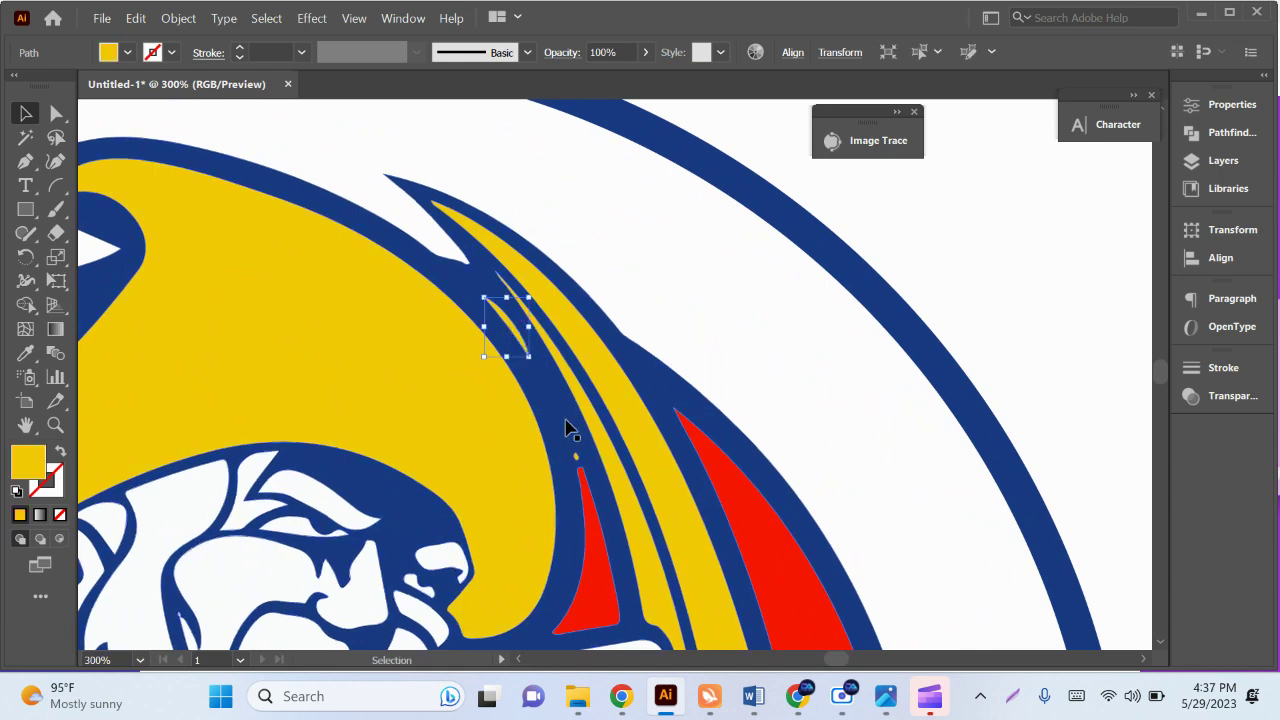
key(i)
click(736, 499)
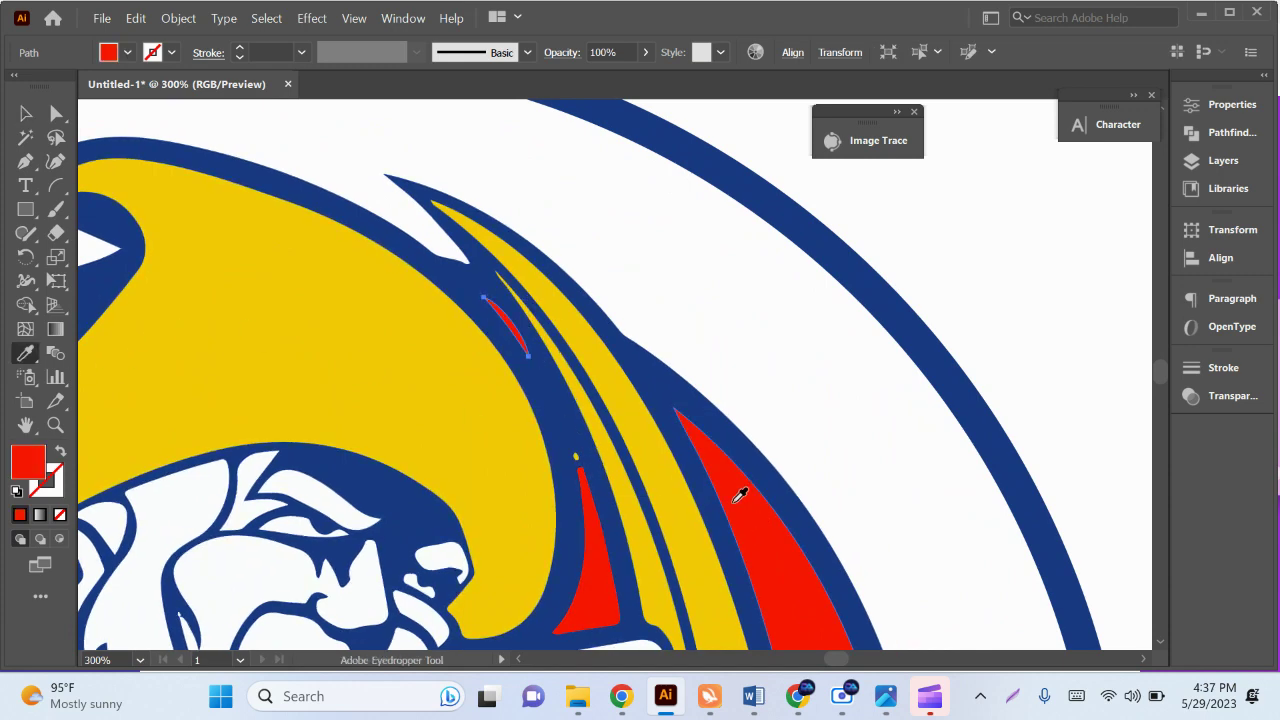
key(v)
key(ctrl+1)
Turn the yellow chest chevron red, then deselect it.
click(949, 243)
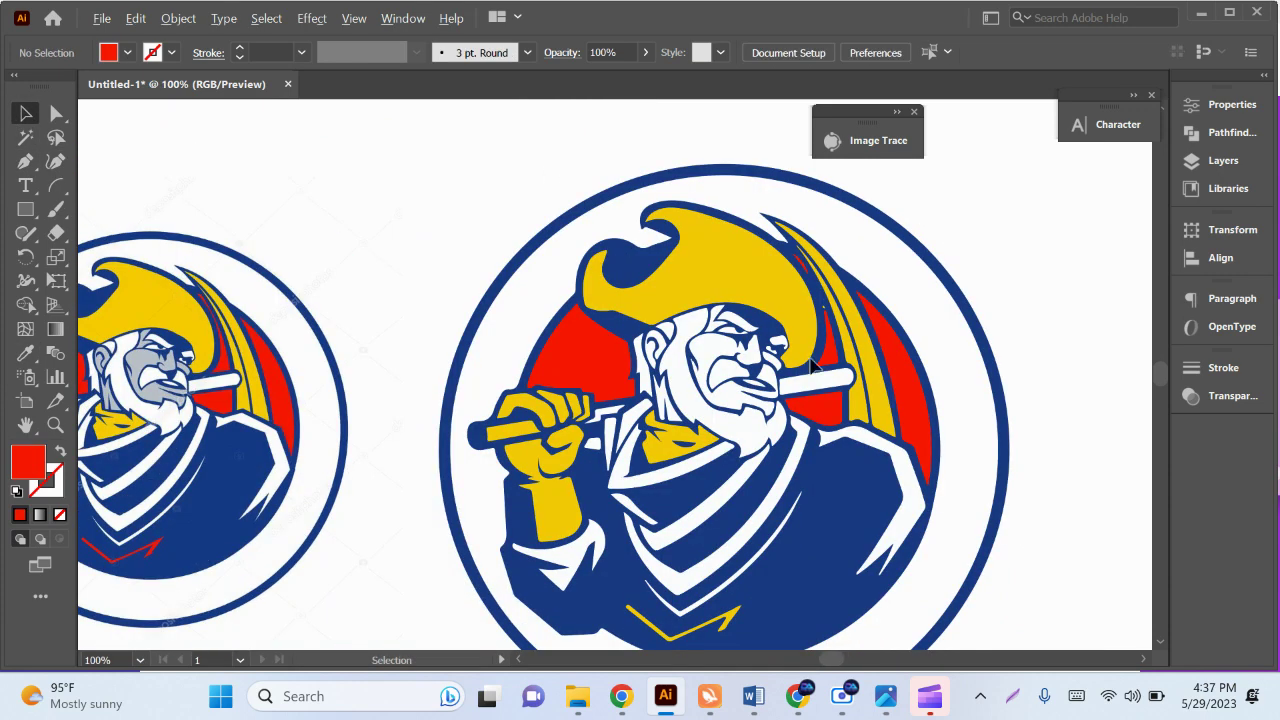
scroll(813, 365, down, 3)
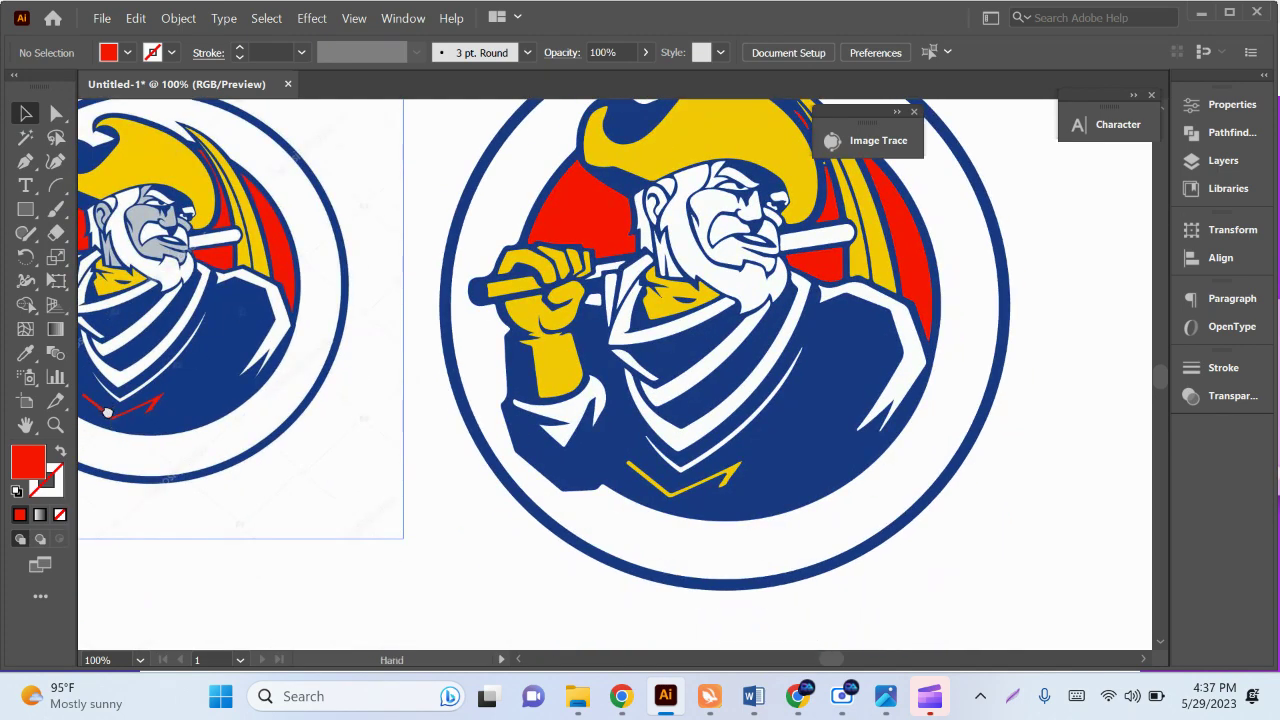
scroll(615, 374, up, 2)
scroll(852, 549, up, 2)
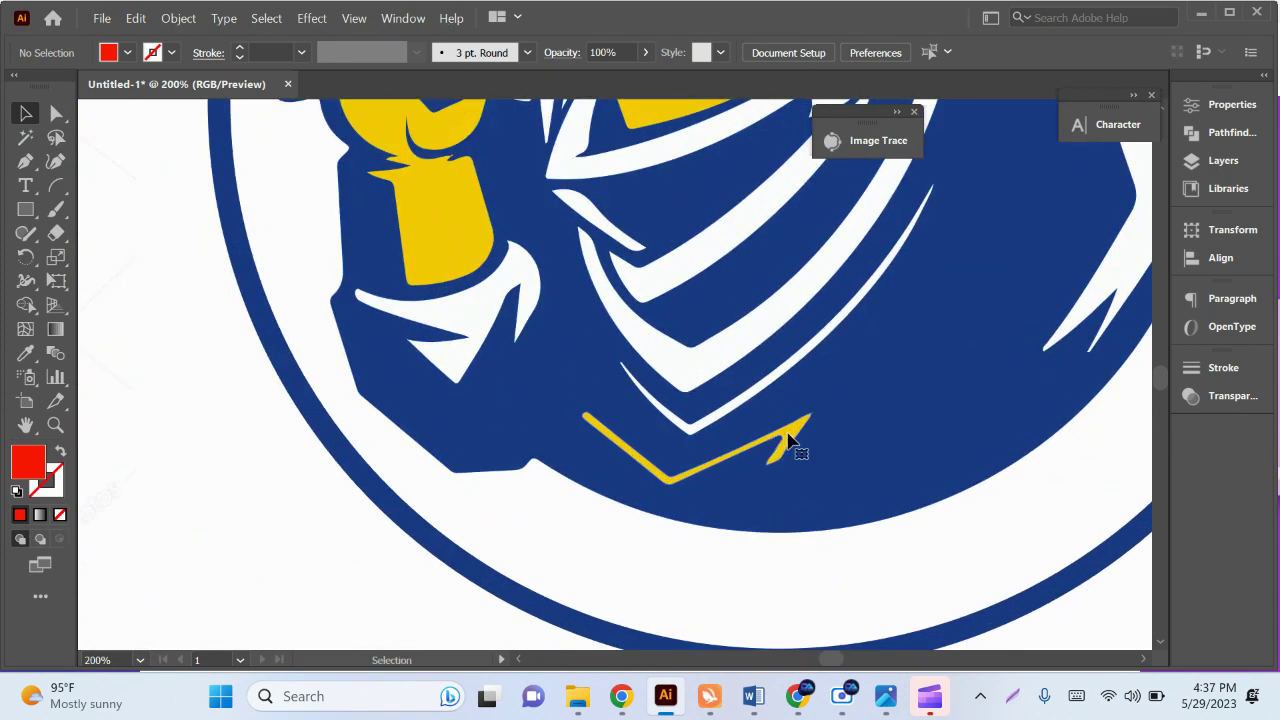
click(789, 439)
key(ctrl+1)
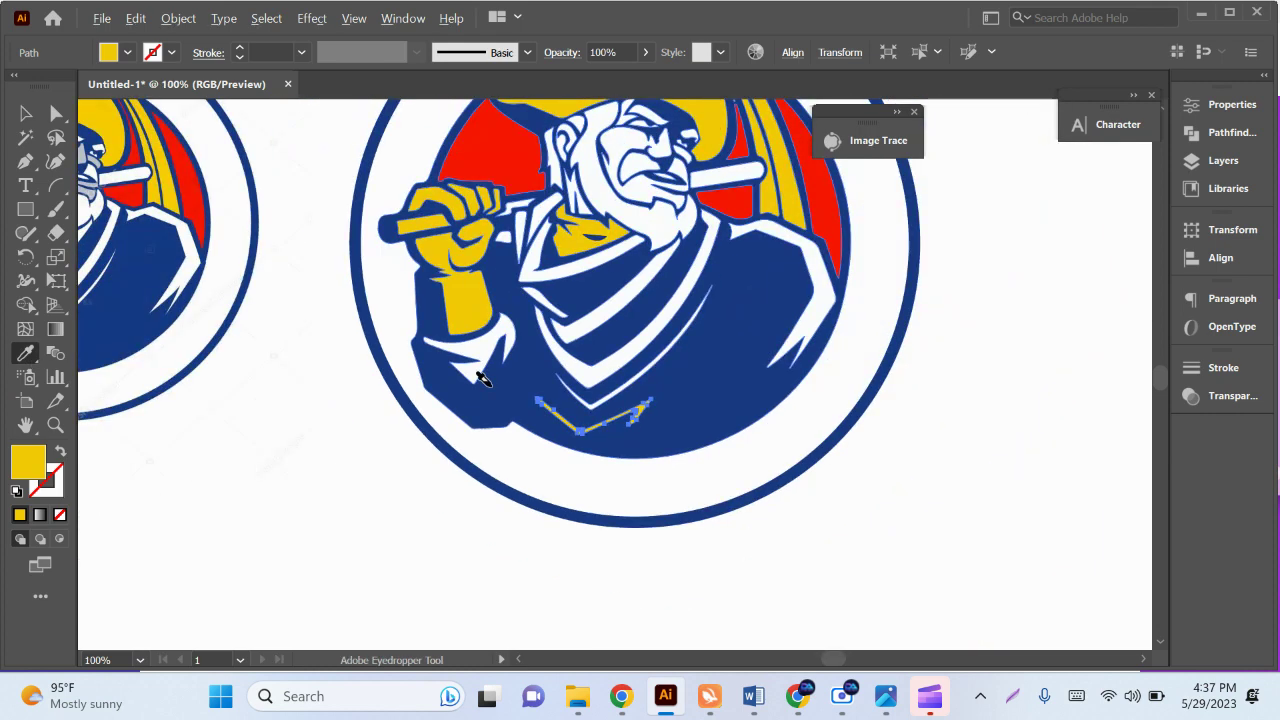
click(496, 152)
key(v)
key(ctrl+shift+a)
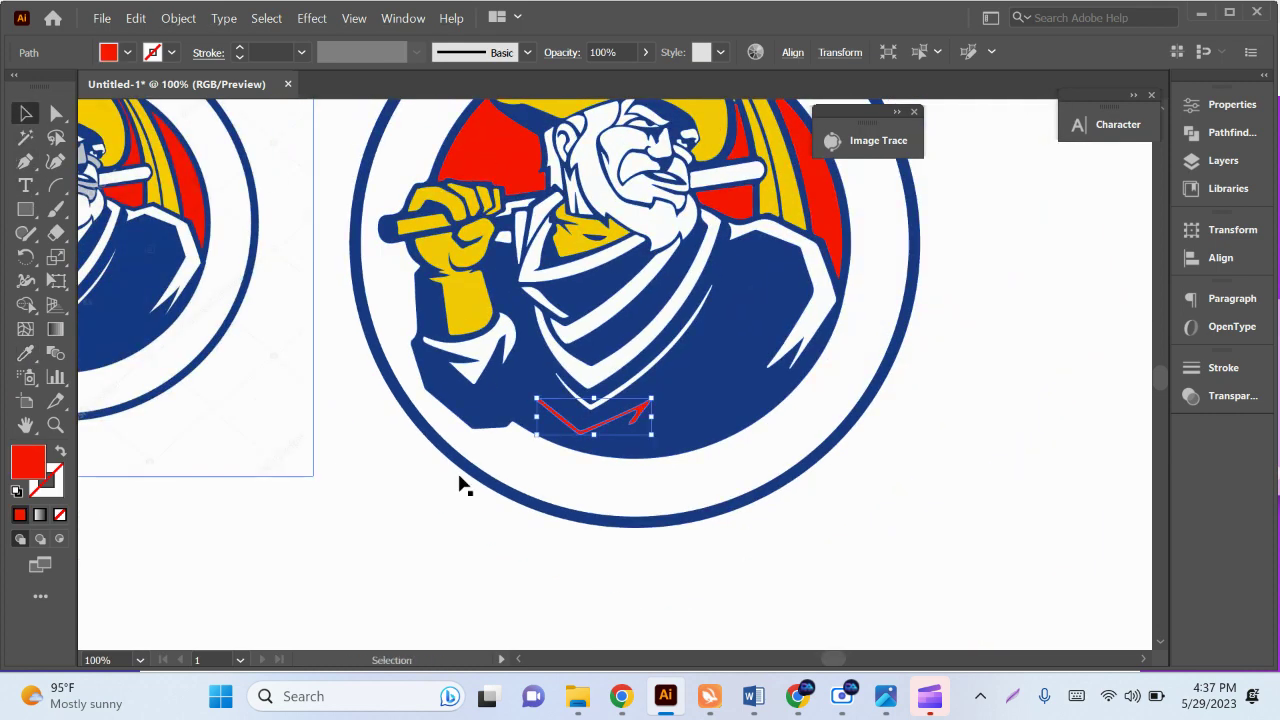
key(ctrl+minus)
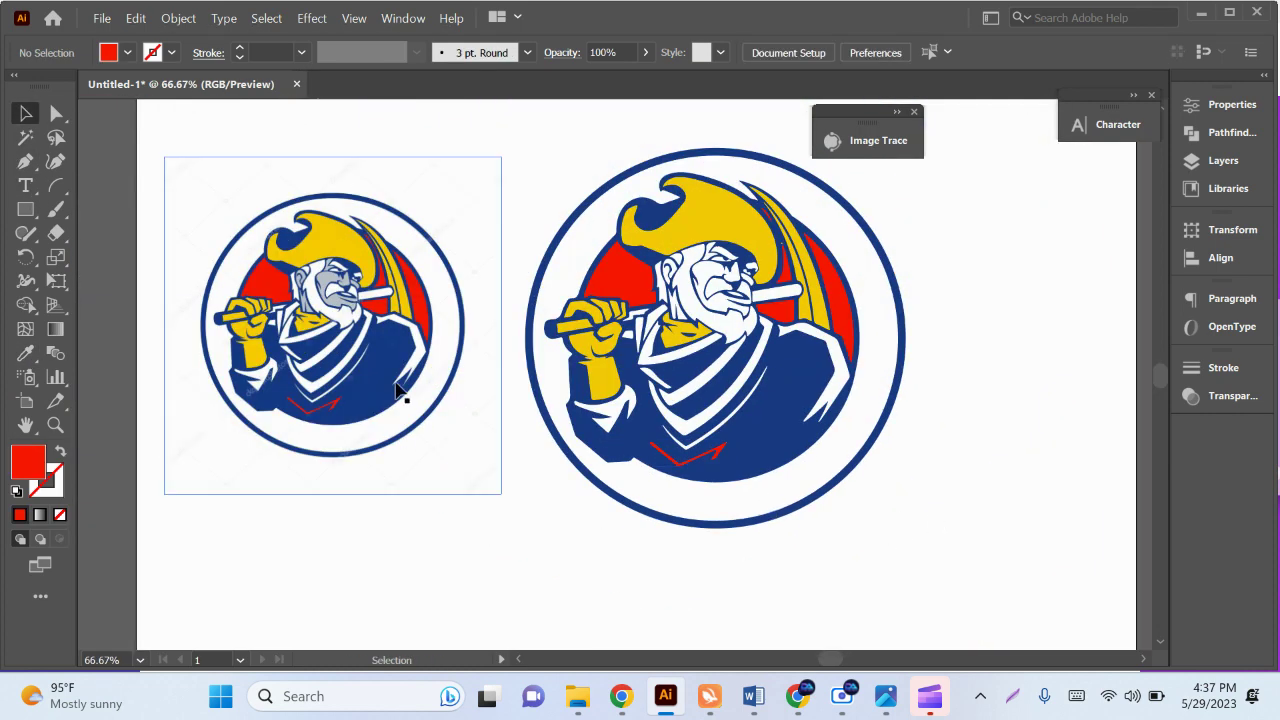
scroll(625, 275, up, 2)
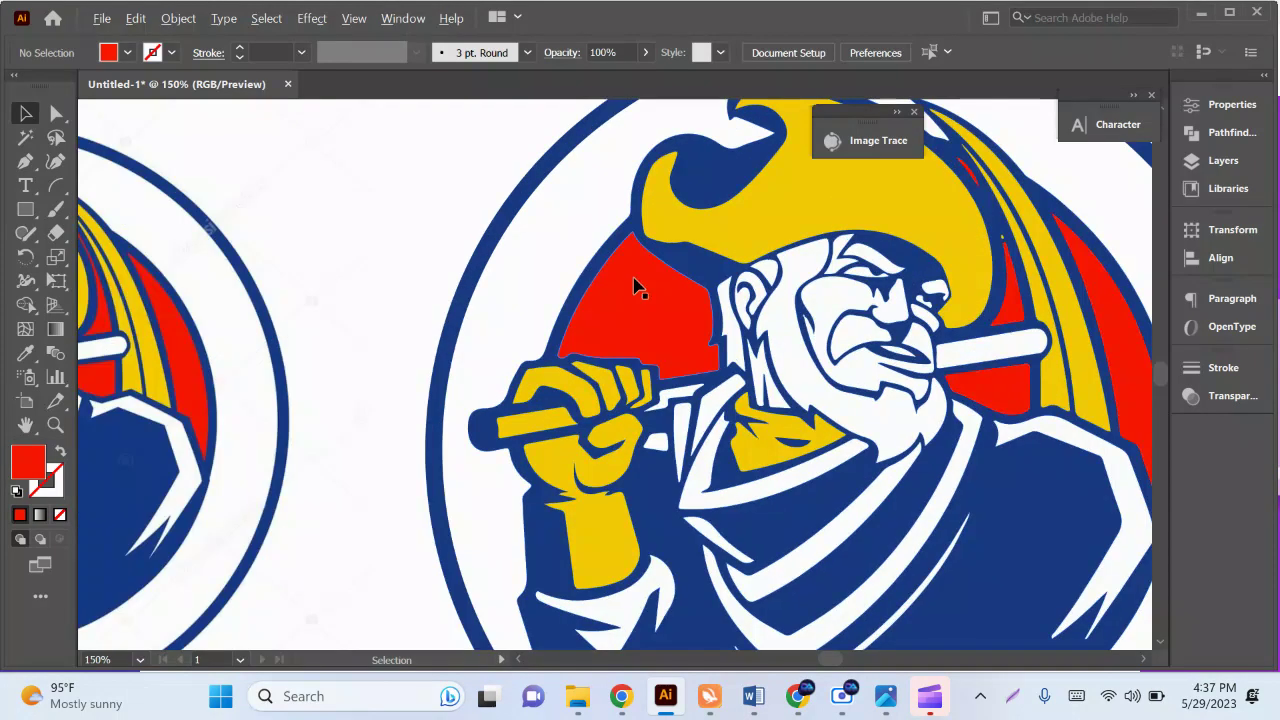
Give the traced logo's white face shape the grey sampled from the reference picture.
click(840, 370)
key(ctrl+0)
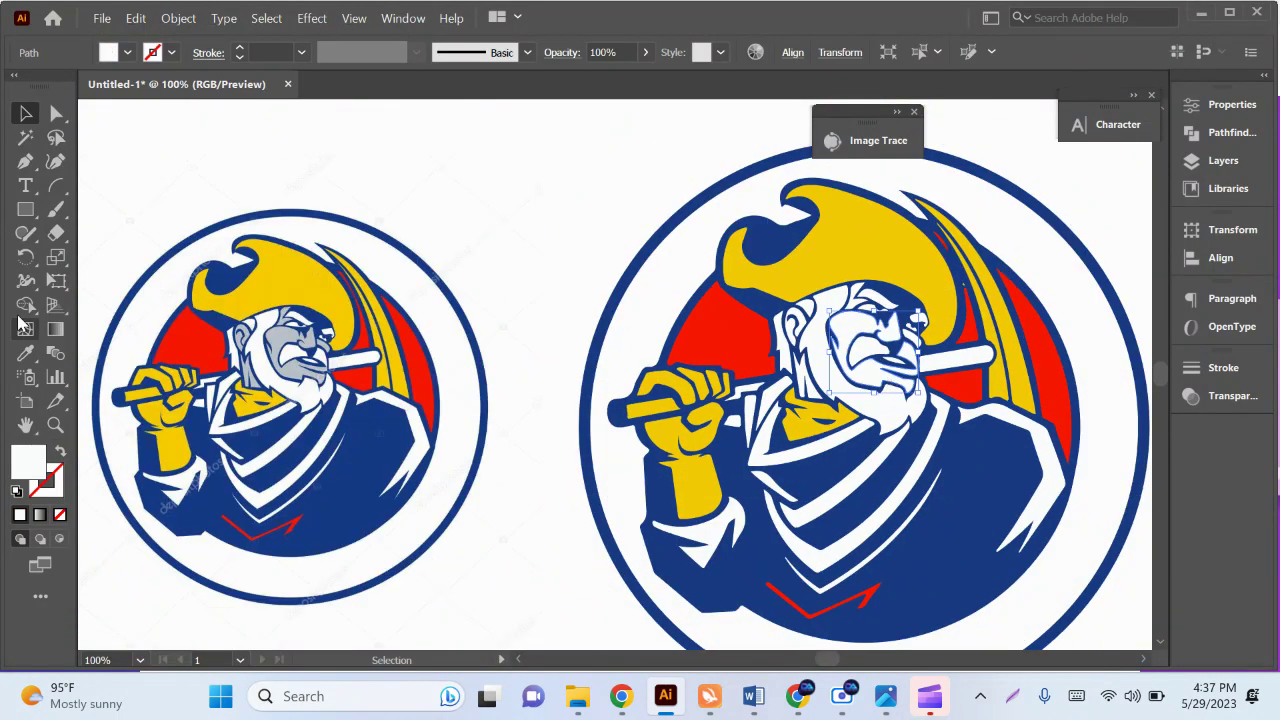
key(i)
scroll(296, 352, up, 2)
click(293, 352)
scroll(293, 352, down, 2)
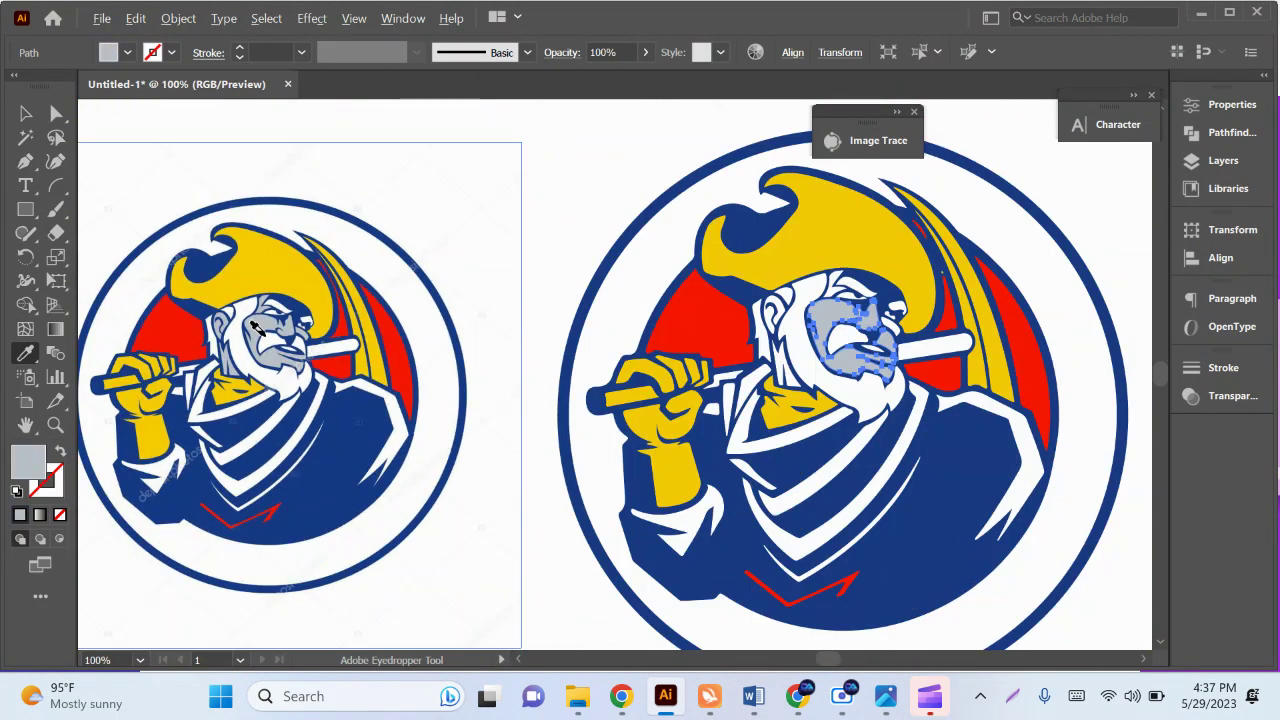
click(25, 113)
click(418, 401)
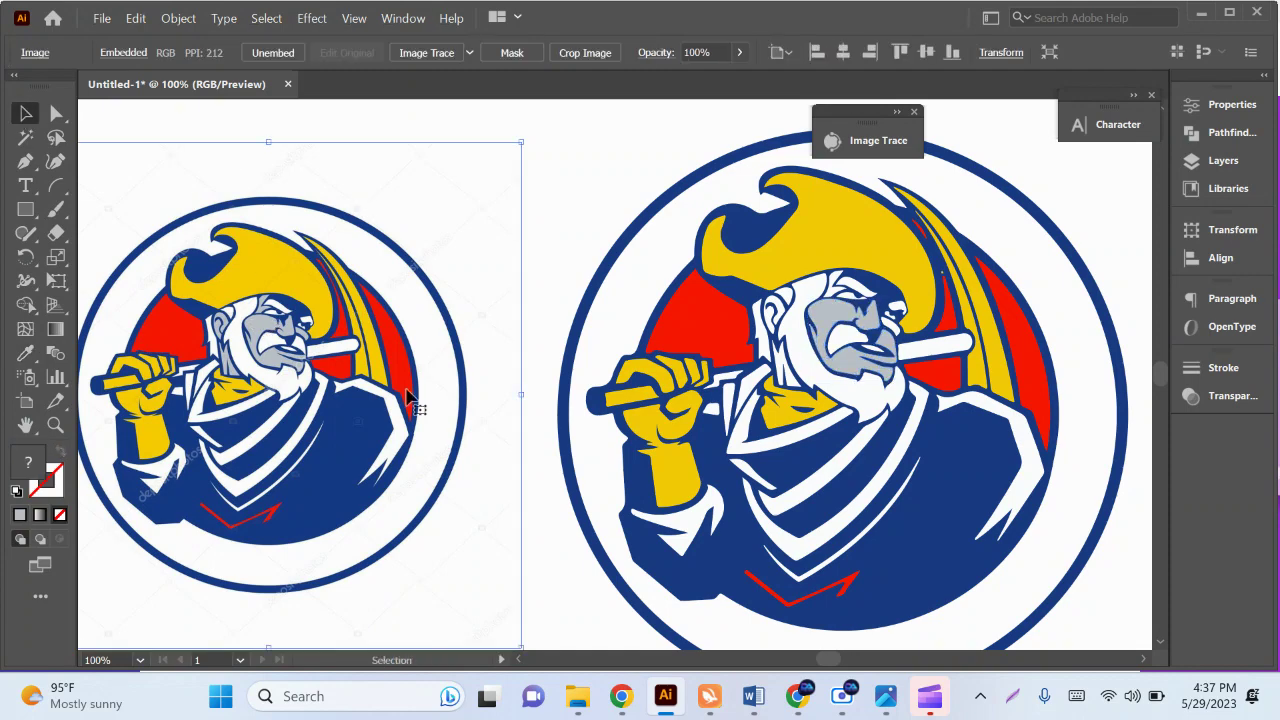
scroll(265, 415, up, 1)
Colour the traced logo's ear shape with the same grey face colour.
click(1063, 345)
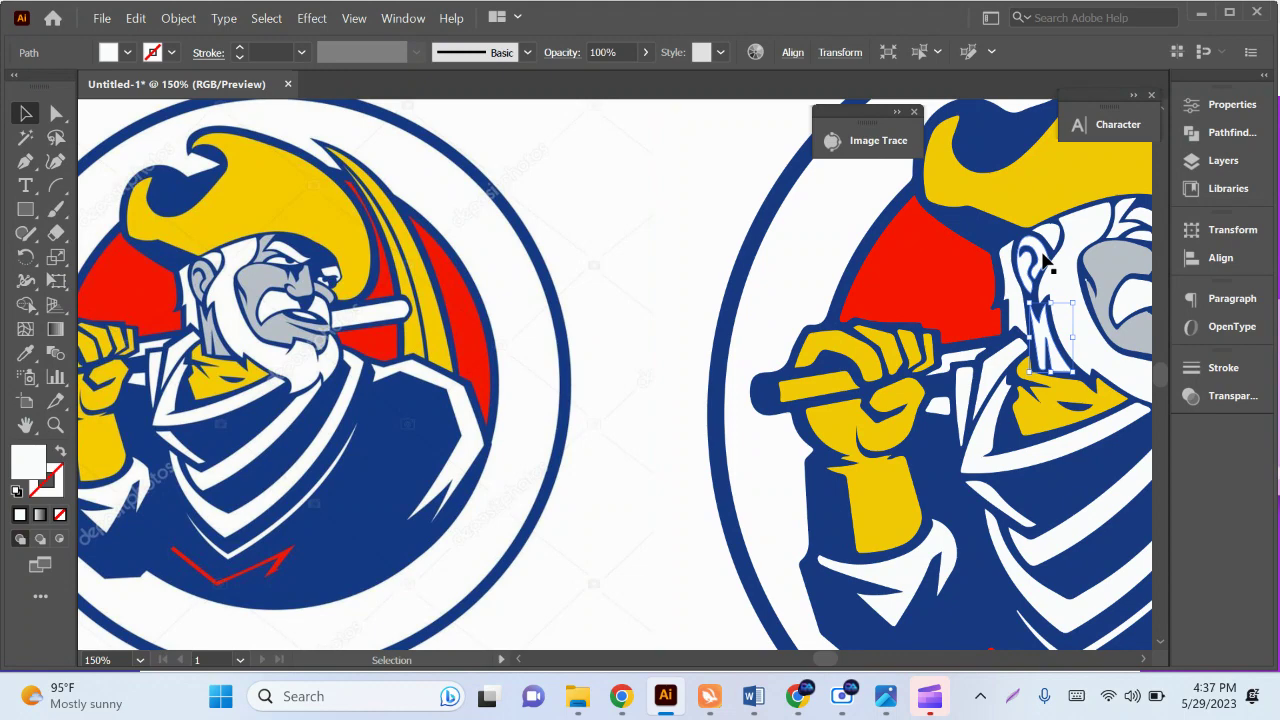
scroll(1043, 261, up, 2)
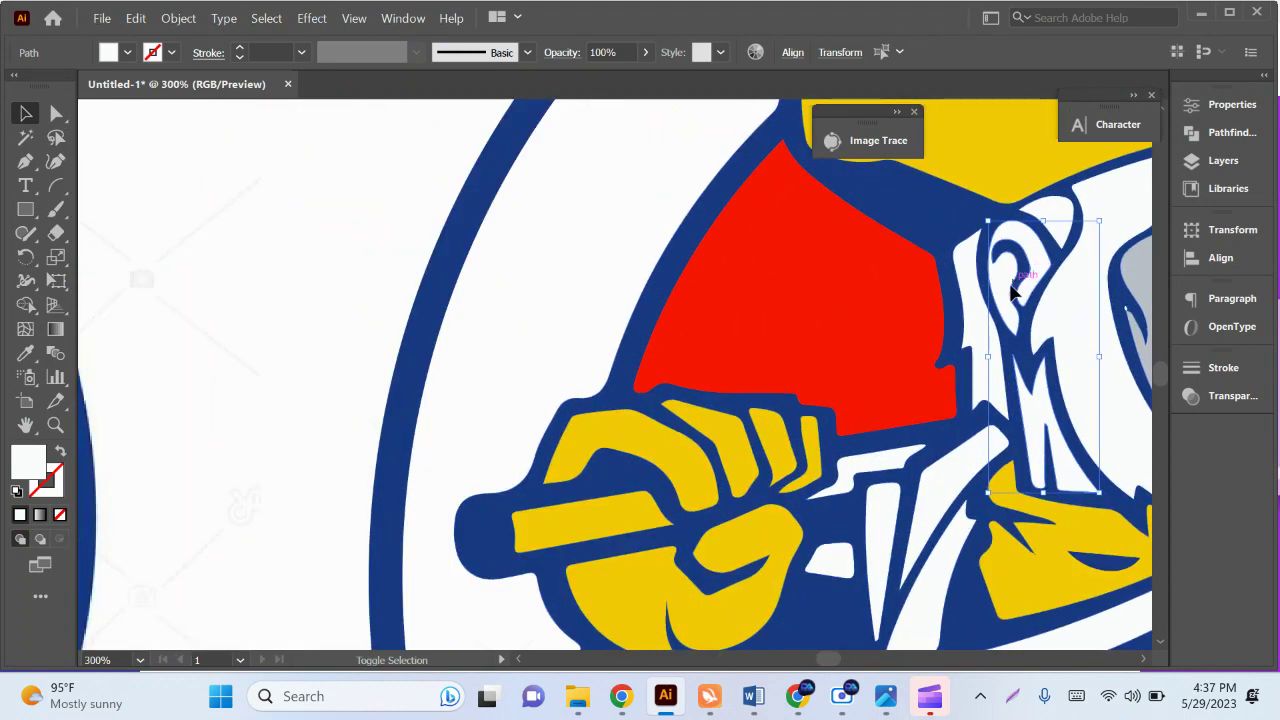
double_click(1005, 292)
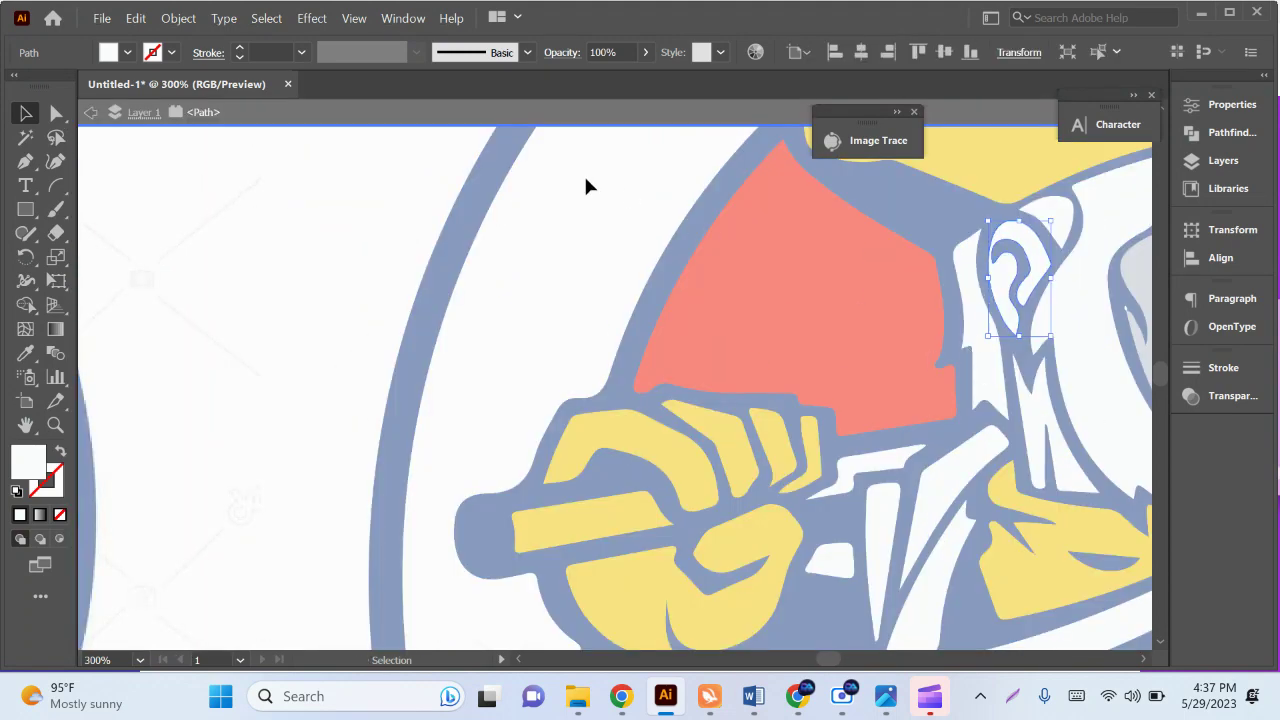
double_click(585, 178)
click(1040, 285)
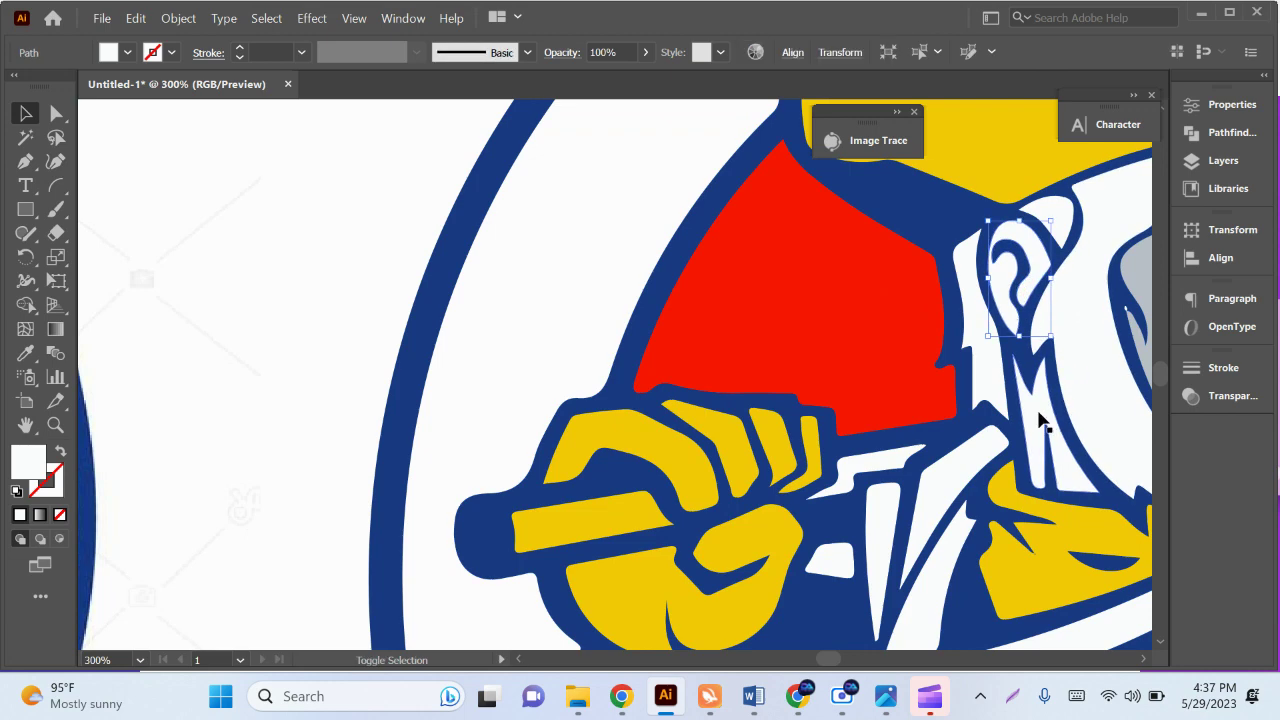
click(25, 353)
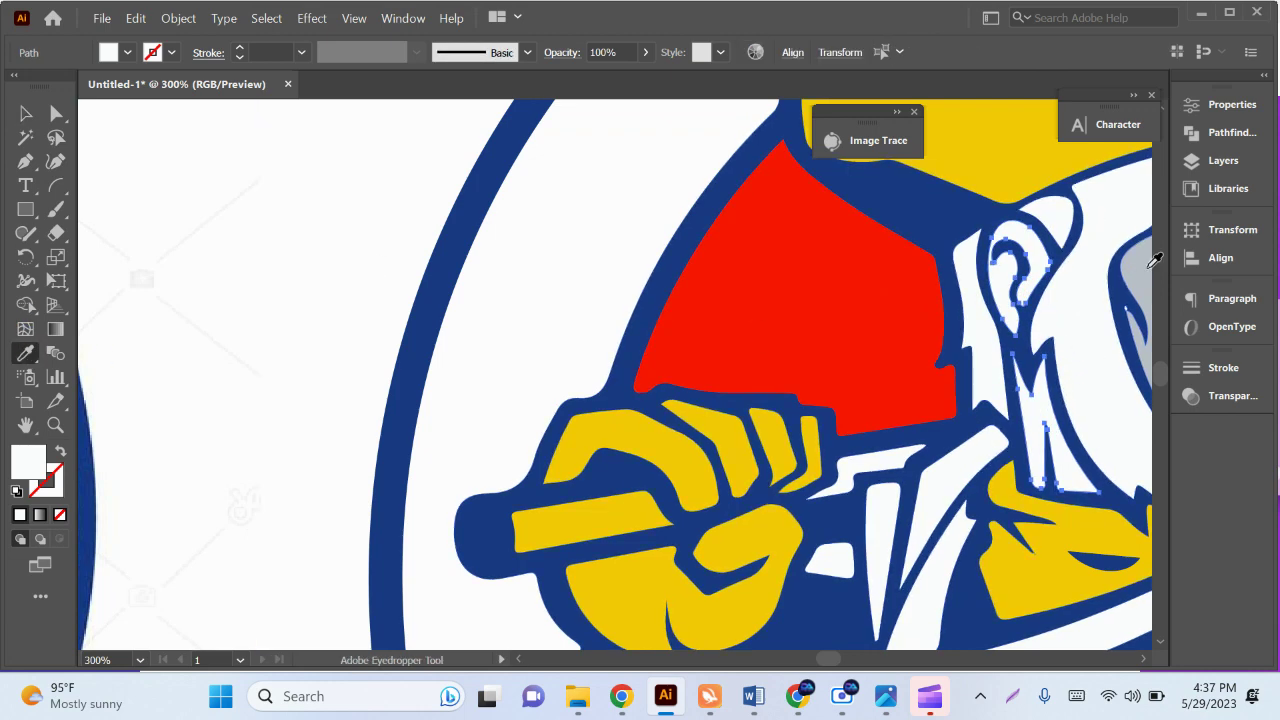
click(1133, 280)
click(36, 118)
Move the original logo image next to the traced logo.
click(205, 140)
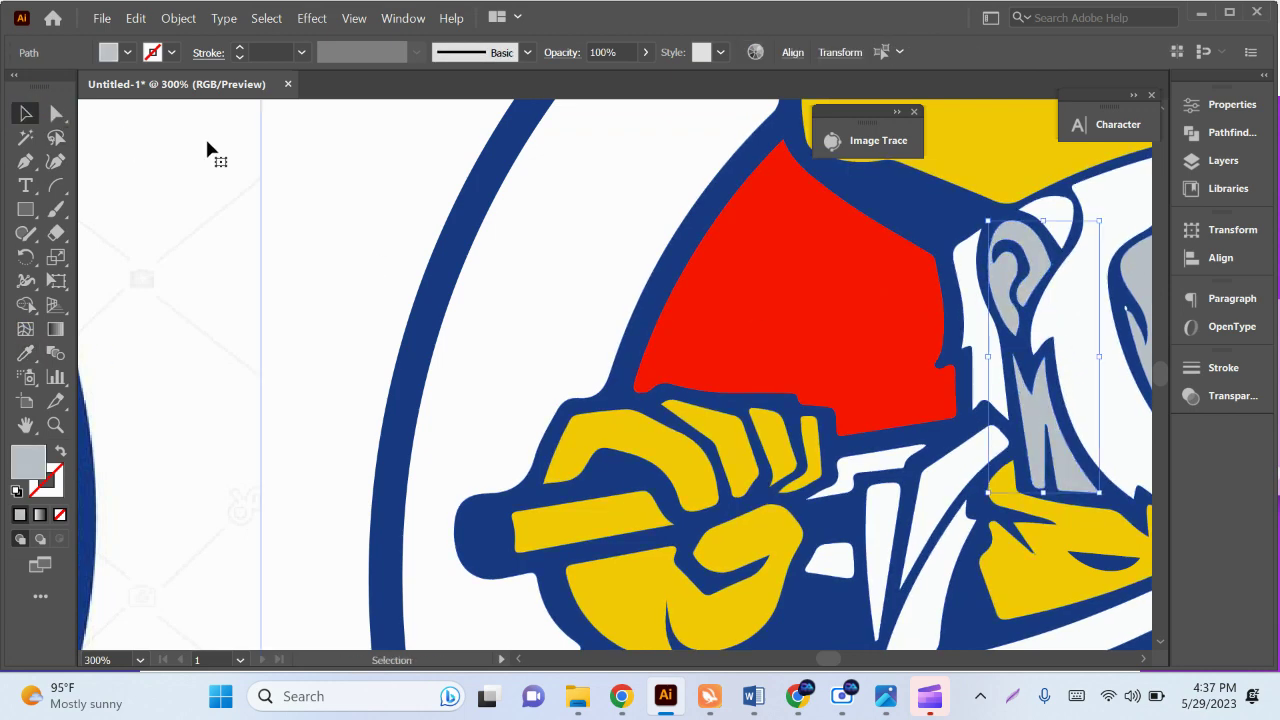
key(ctrl+1)
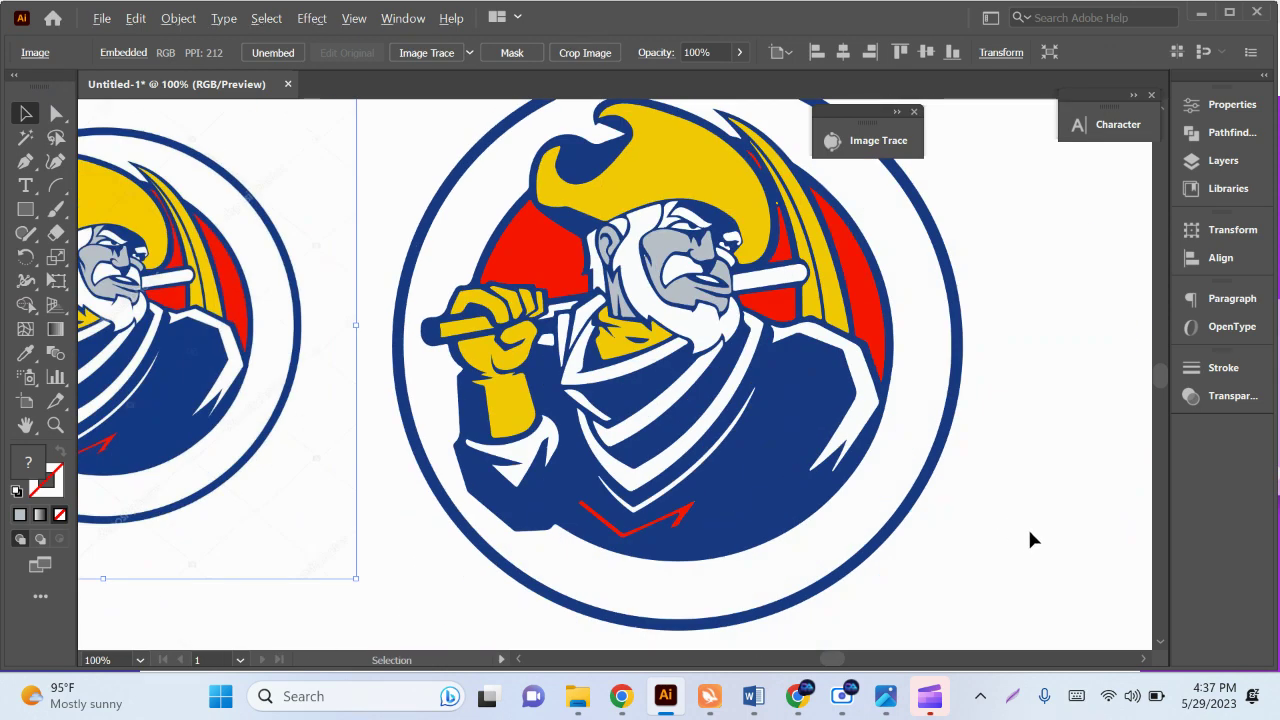
click(1033, 540)
scroll(1037, 531, left, 1)
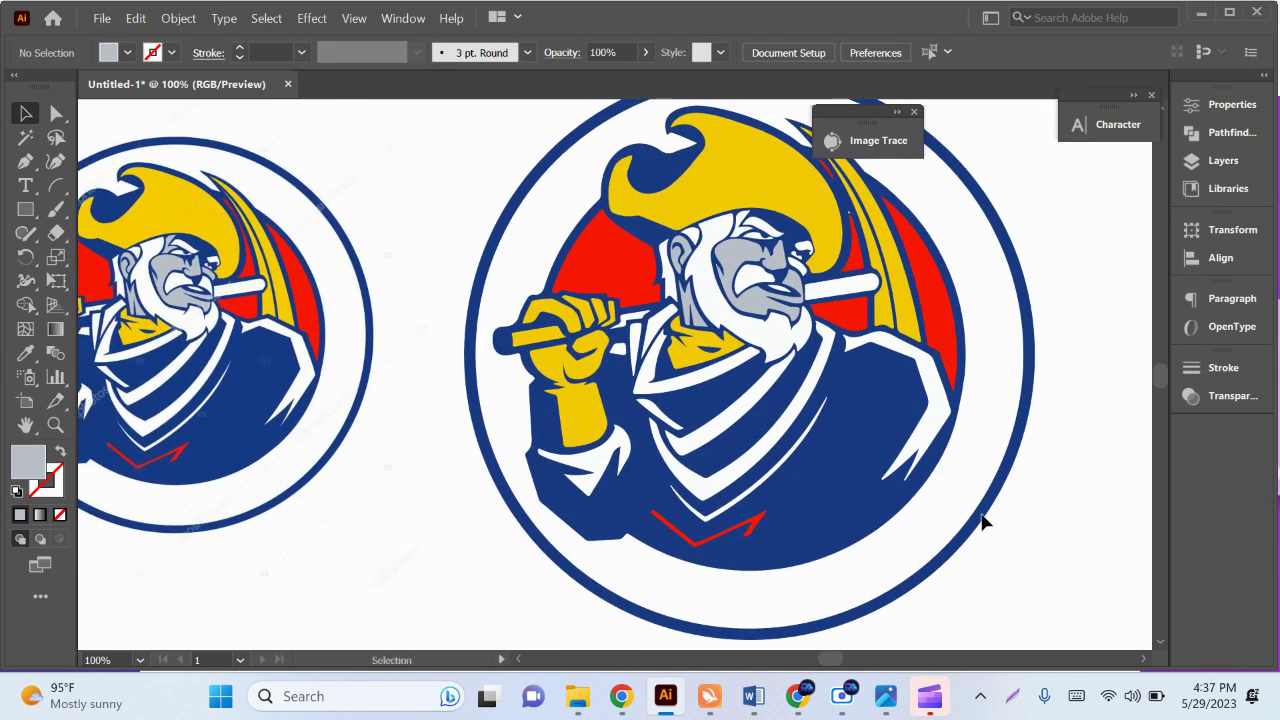
key(ctrl+minus)
click(417, 463)
key(ctrl+minus)
drag(460, 451, 458, 449)
key(ctrl+plus)
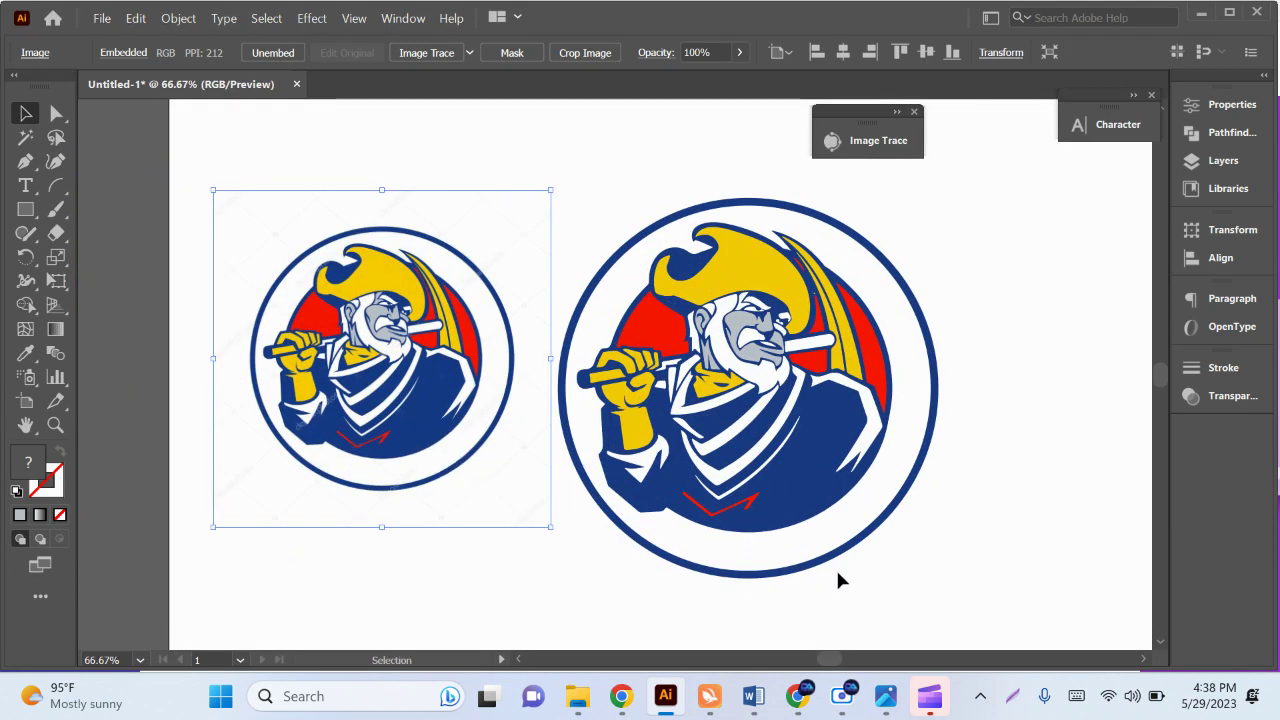
Shift the original logo partly off the artboard's left edge and frame both logos.
drag(431, 444, 273, 420)
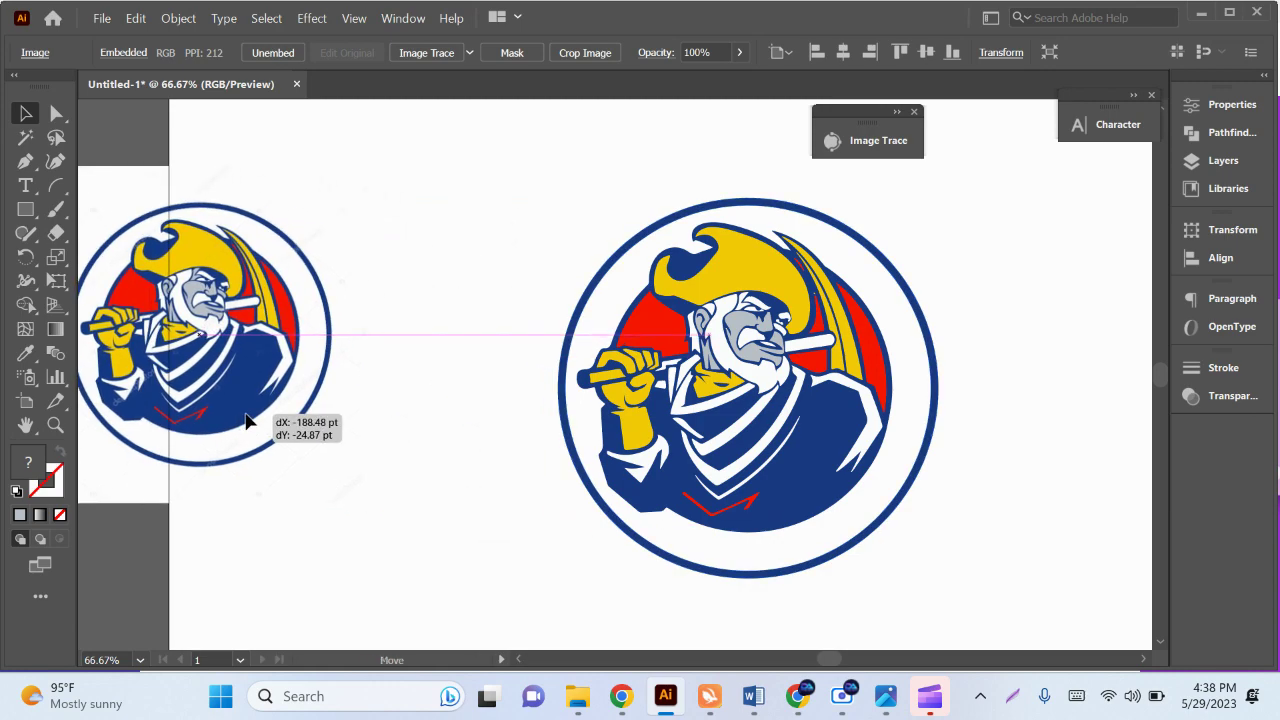
scroll(920, 400, up, 4)
scroll(840, 400, up, 3)
scroll(900, 450, up, 3)
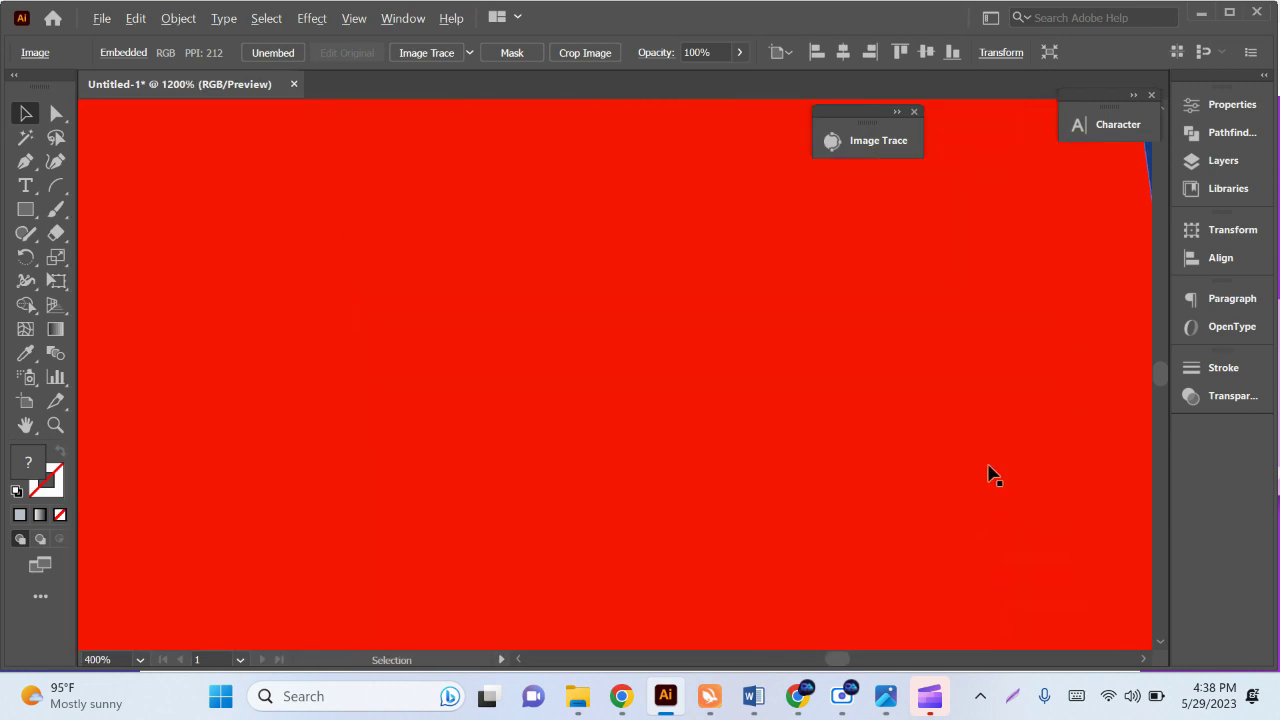
scroll(1000, 460, down, 3)
scroll(983, 477, down, 3)
scroll(1000, 485, down, 3)
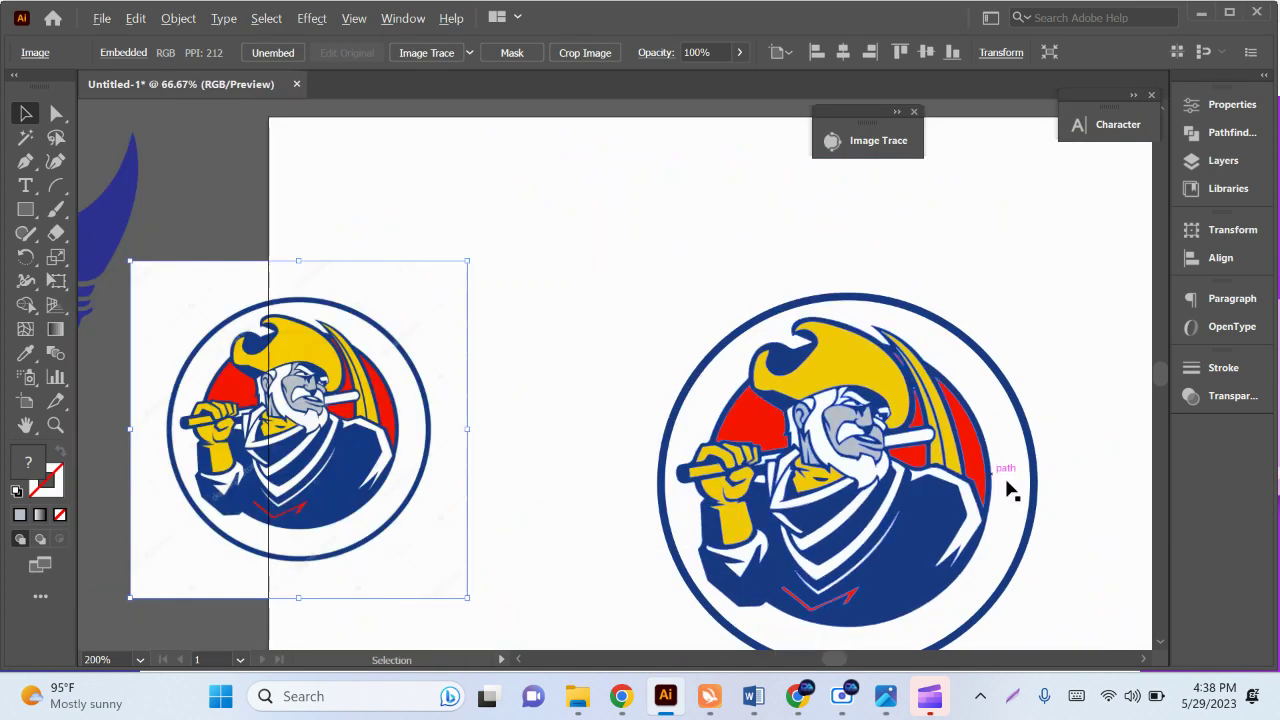
drag(1126, 594, 947, 537)
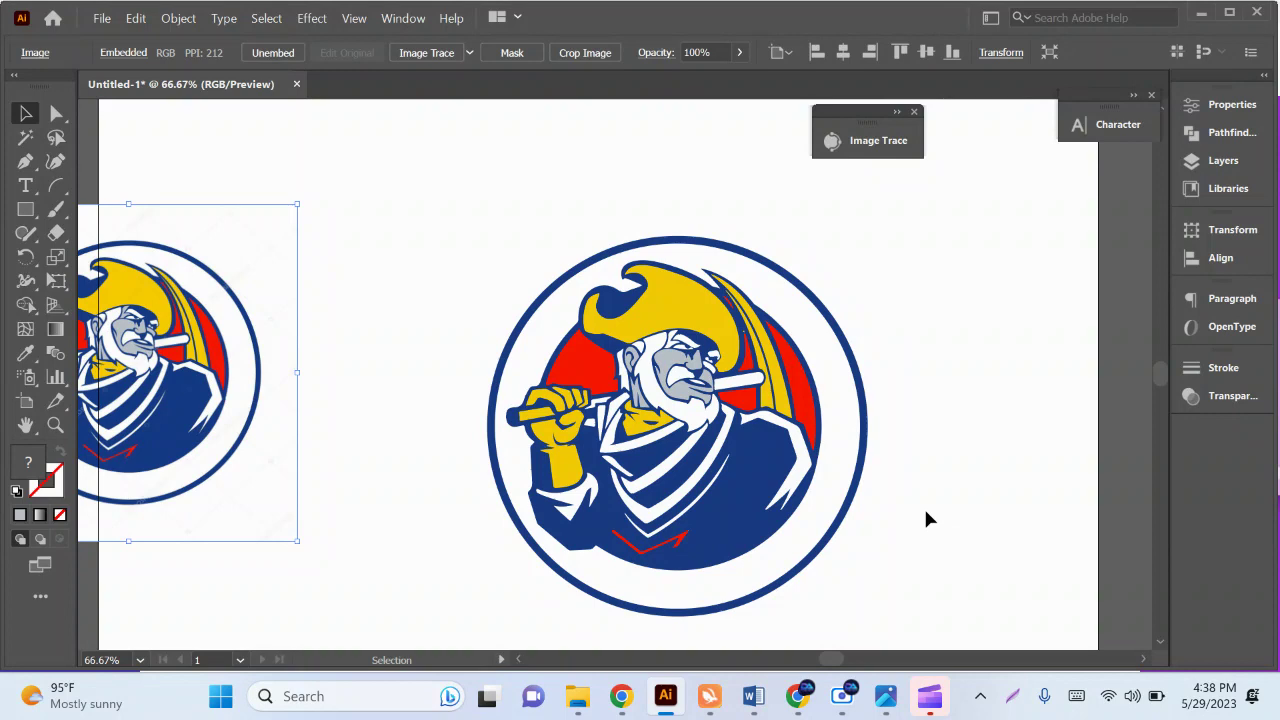
Open the miner image from the image tracing file folder in Windows Photos.
click(790, 716)
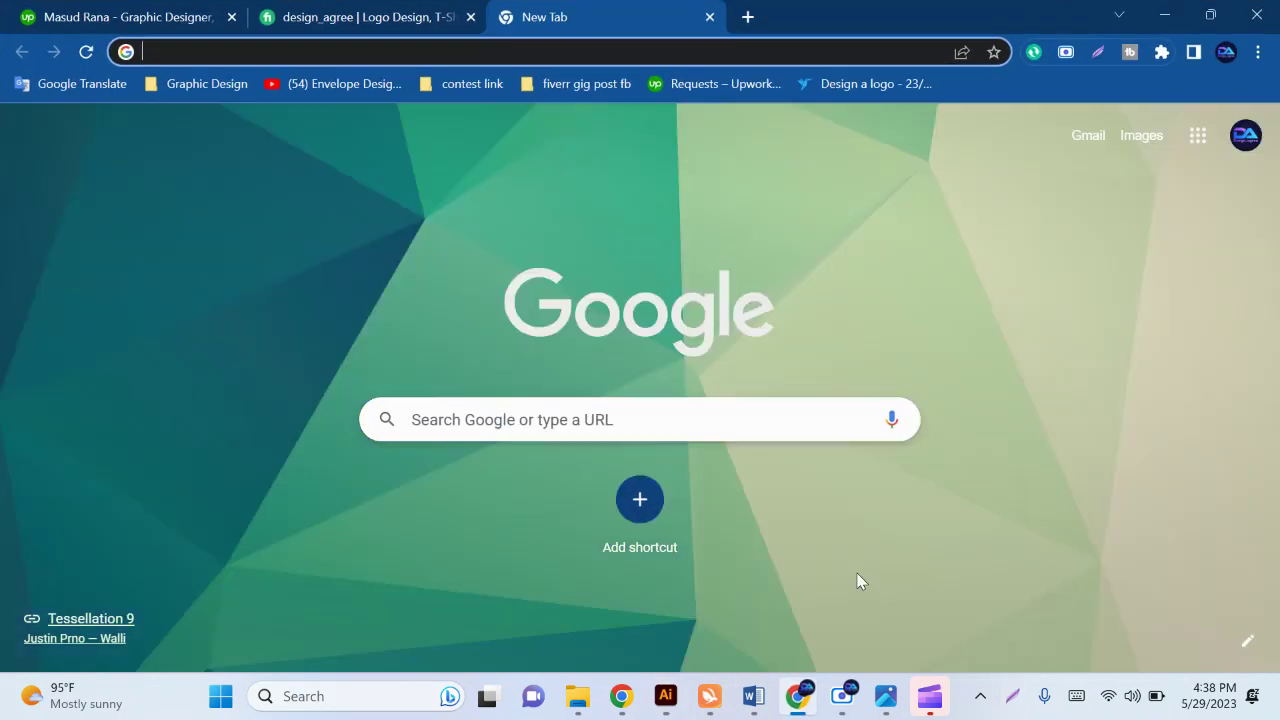
click(578, 698)
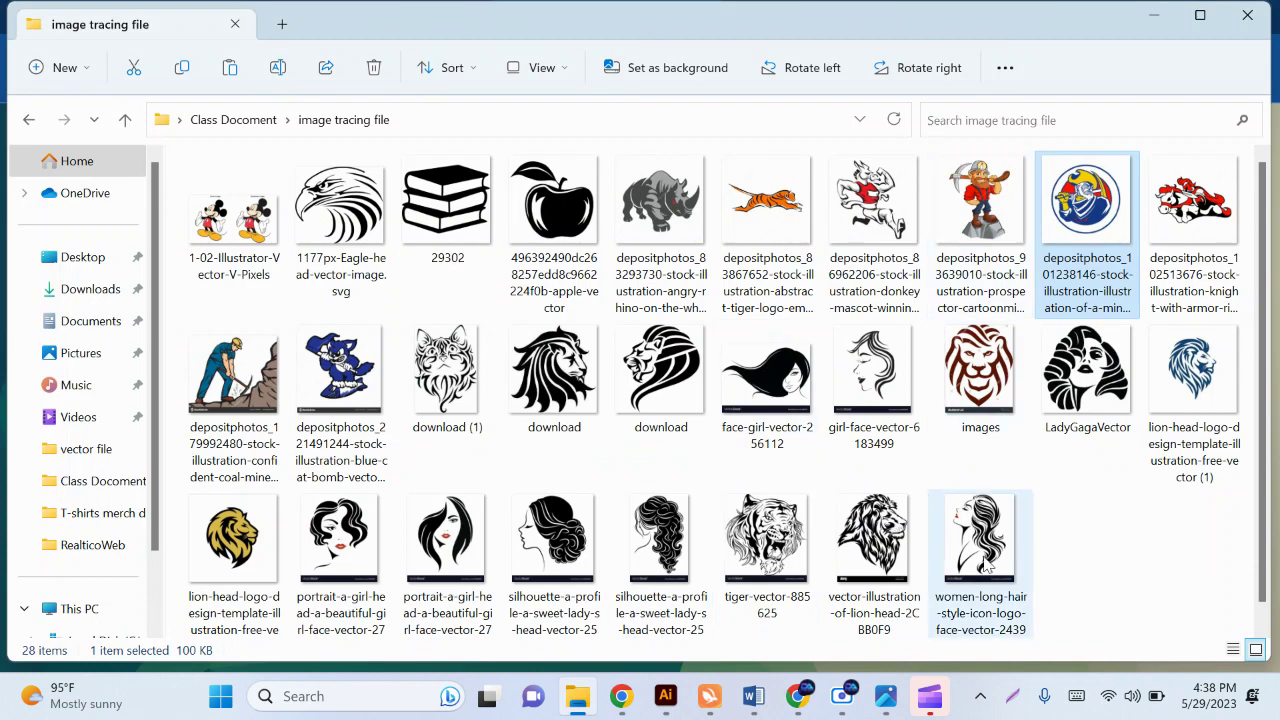
key(Return)
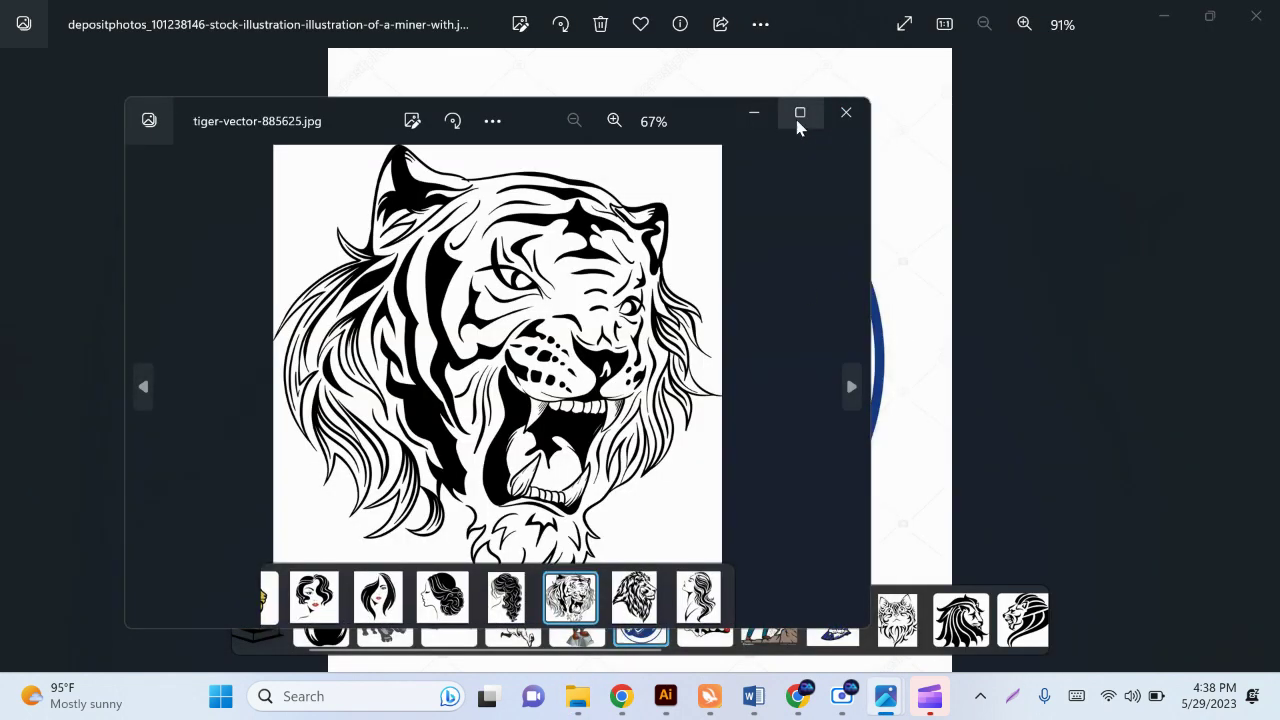
click(800, 112)
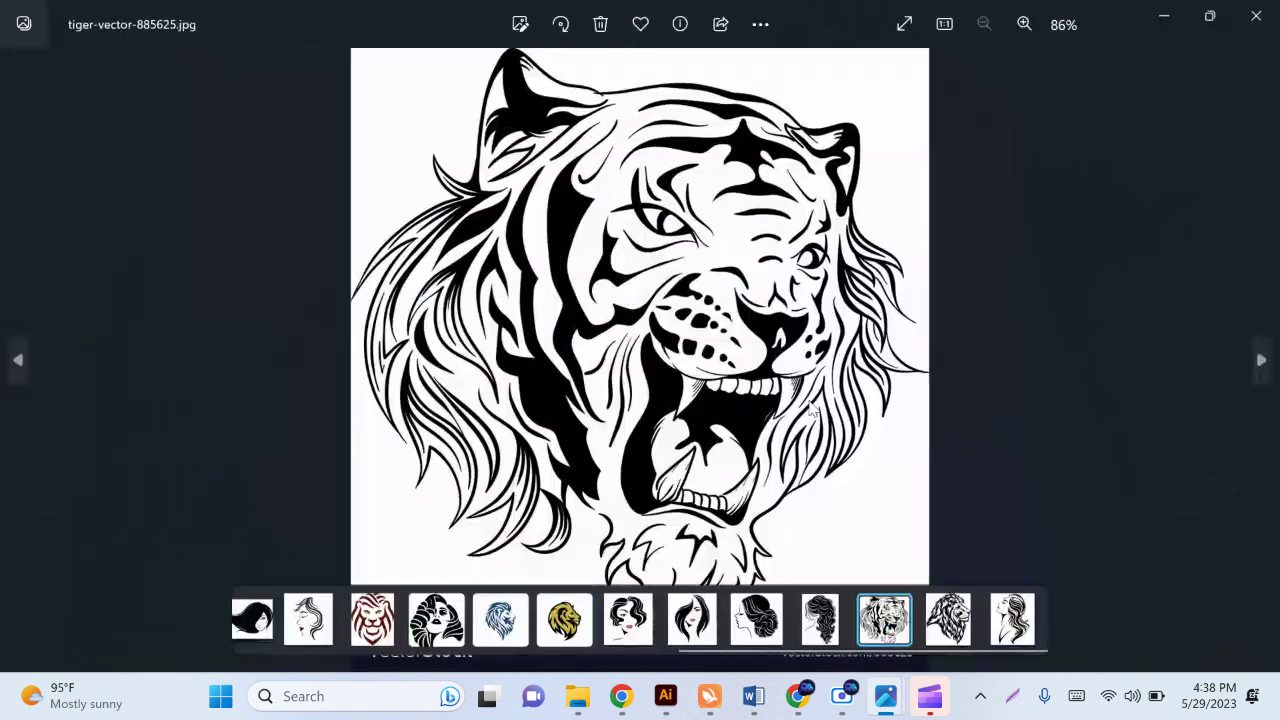
scroll(846, 432, up, 3)
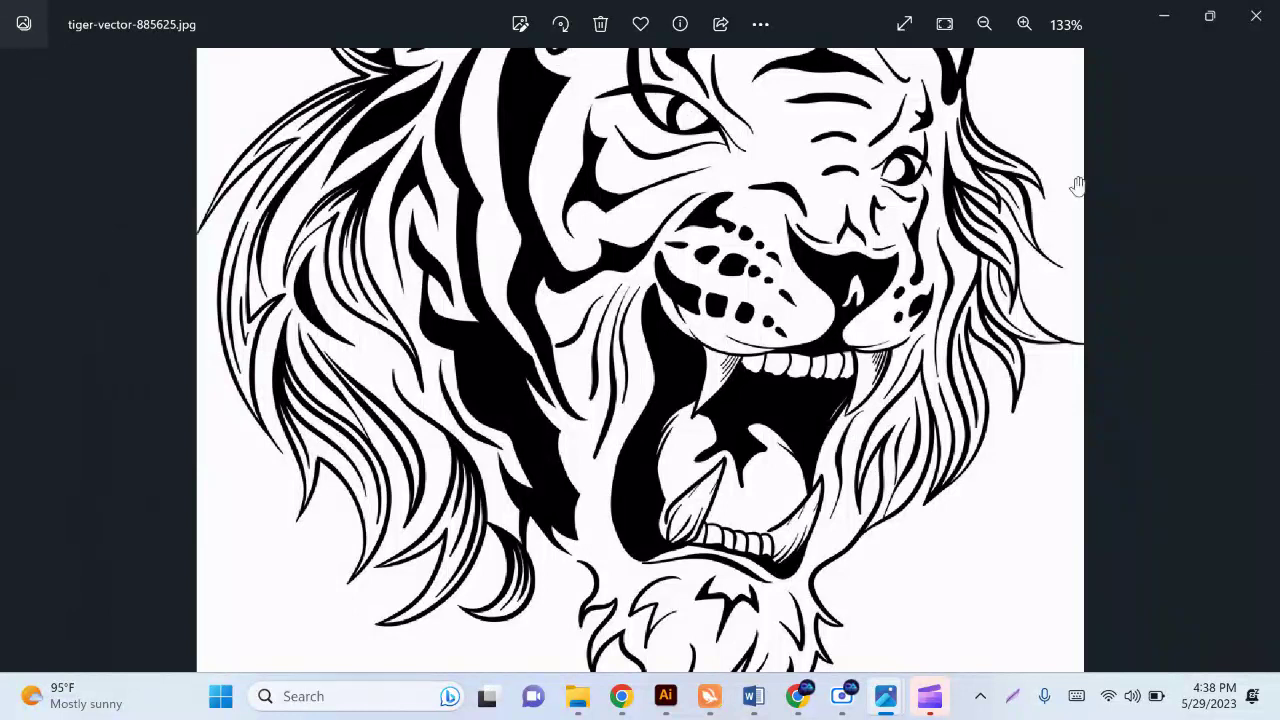
click(1256, 16)
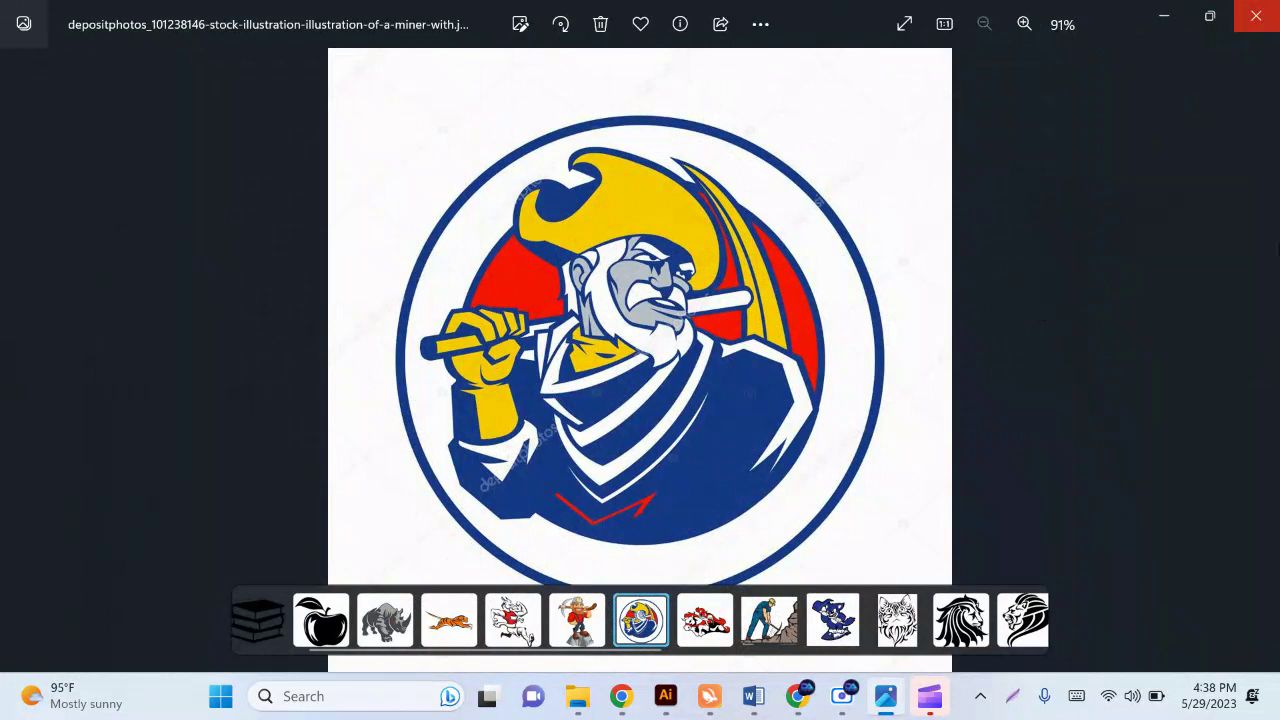
Highlight the Pathfinder Tool topic in the Word class module, then go back to Illustrator.
click(752, 706)
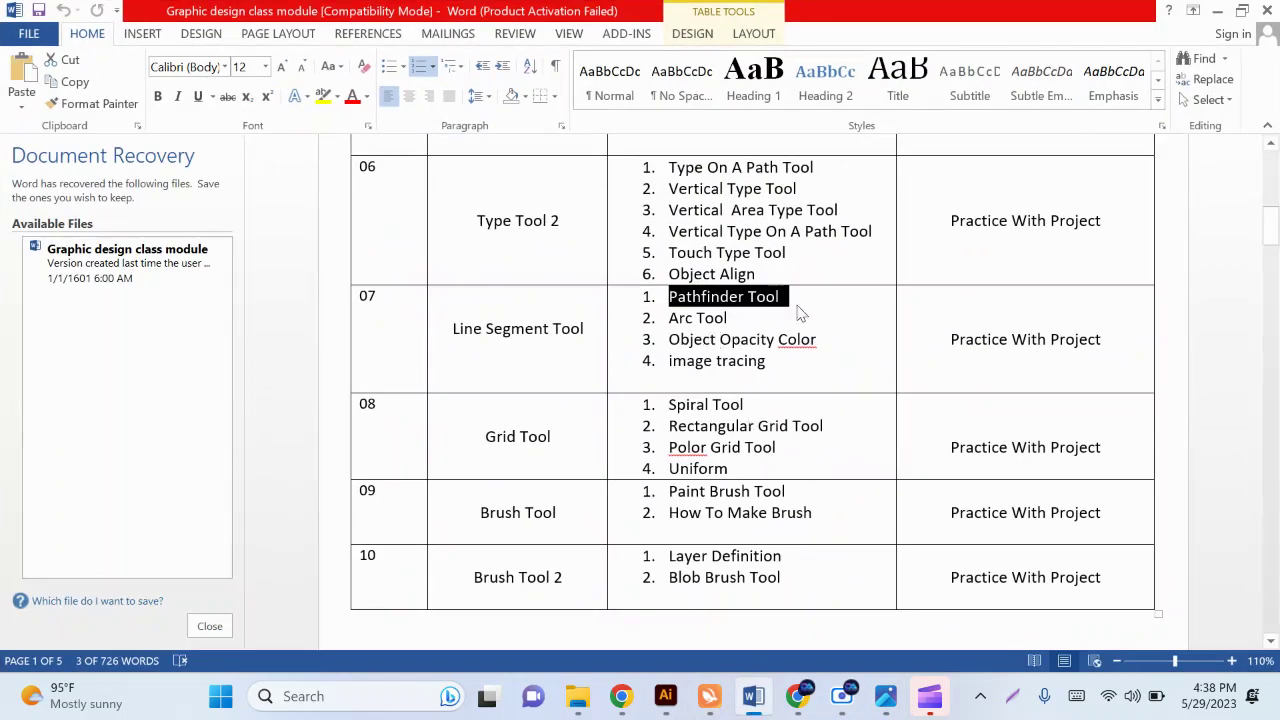
drag(803, 297, 680, 296)
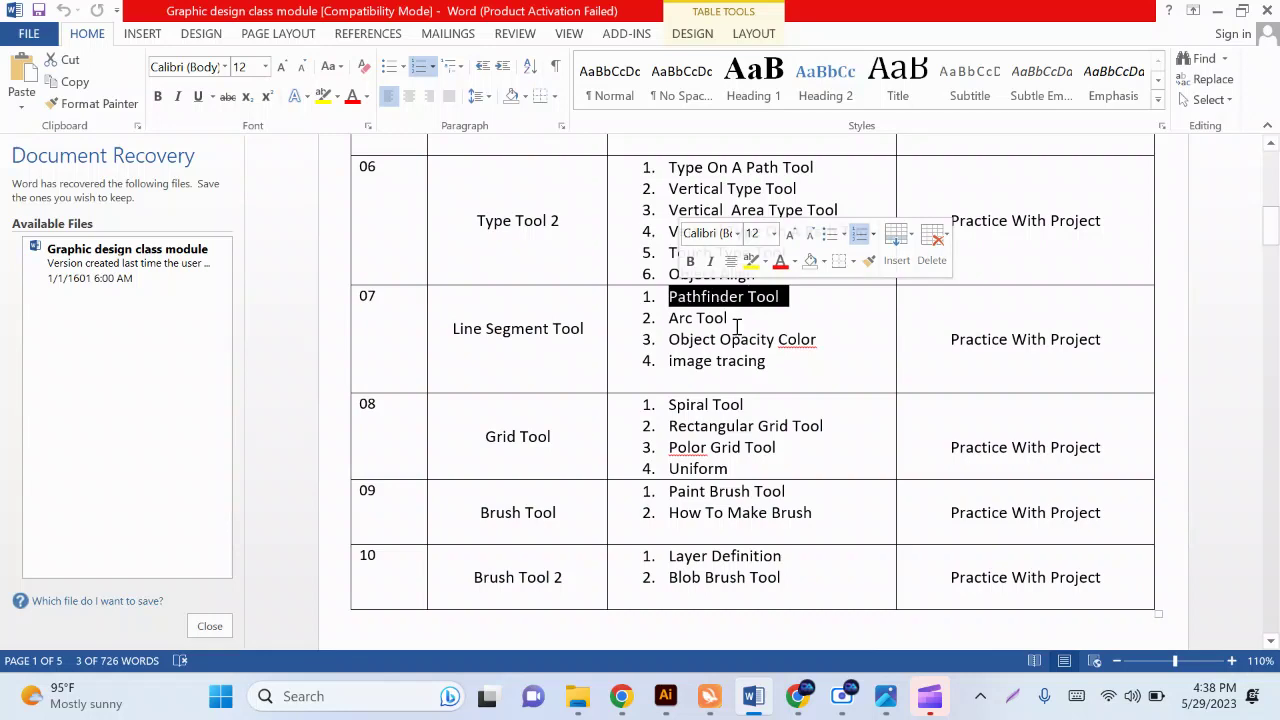
click(665, 696)
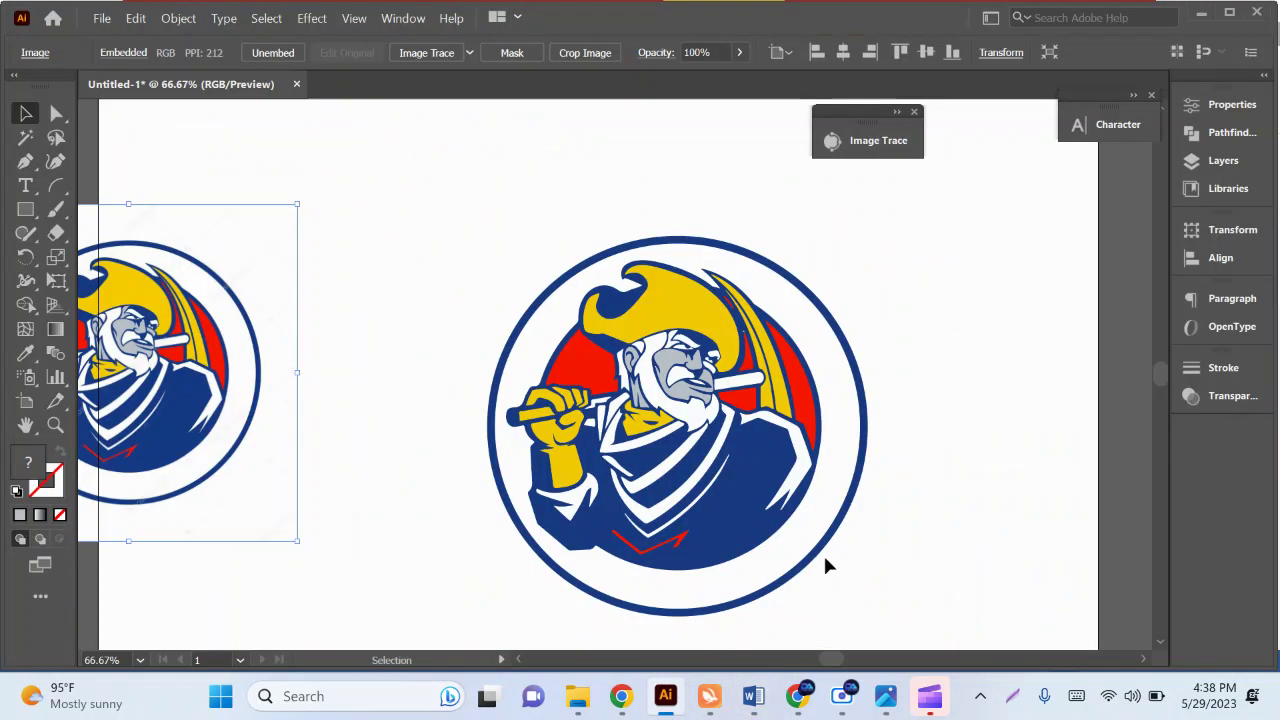
Move the logo image off the artboard to the right.
scroll(815, 550, down, 1)
alt+scroll(808, 537, down, 3)
drag(586, 491, 447, 255)
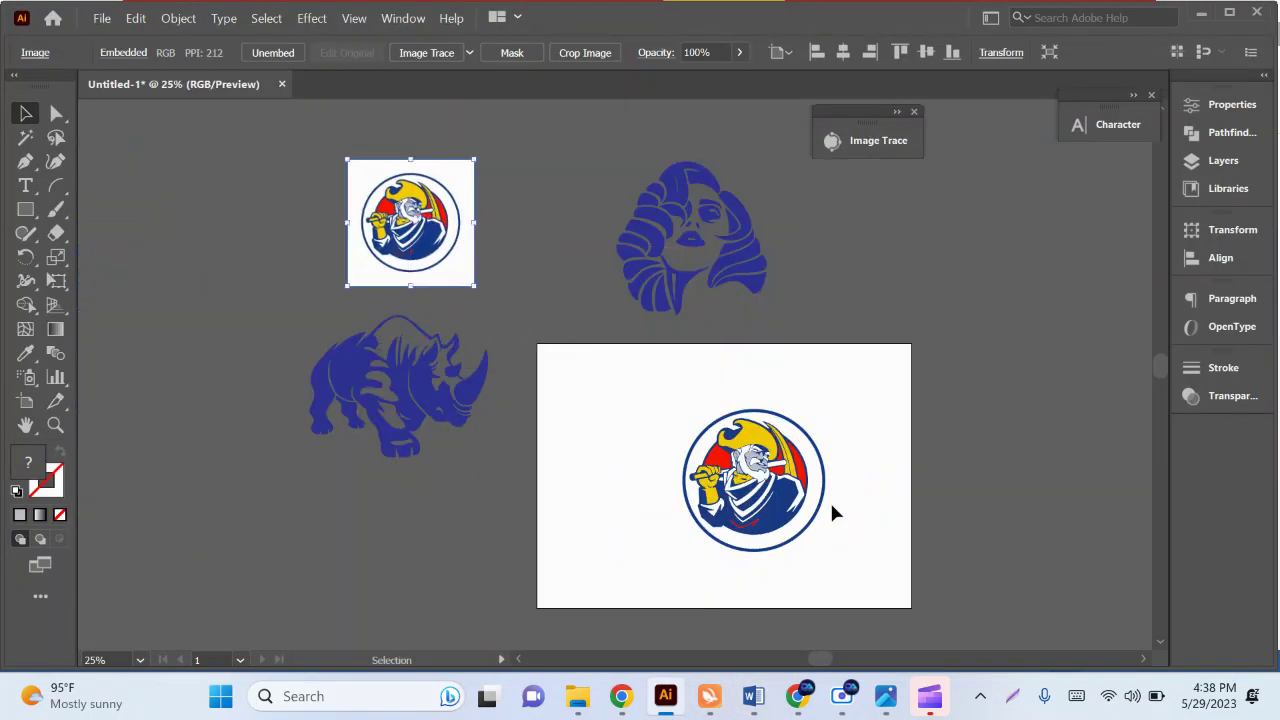
drag(880, 588, 674, 432)
drag(737, 457, 914, 243)
alt+scroll(835, 568, up, 1)
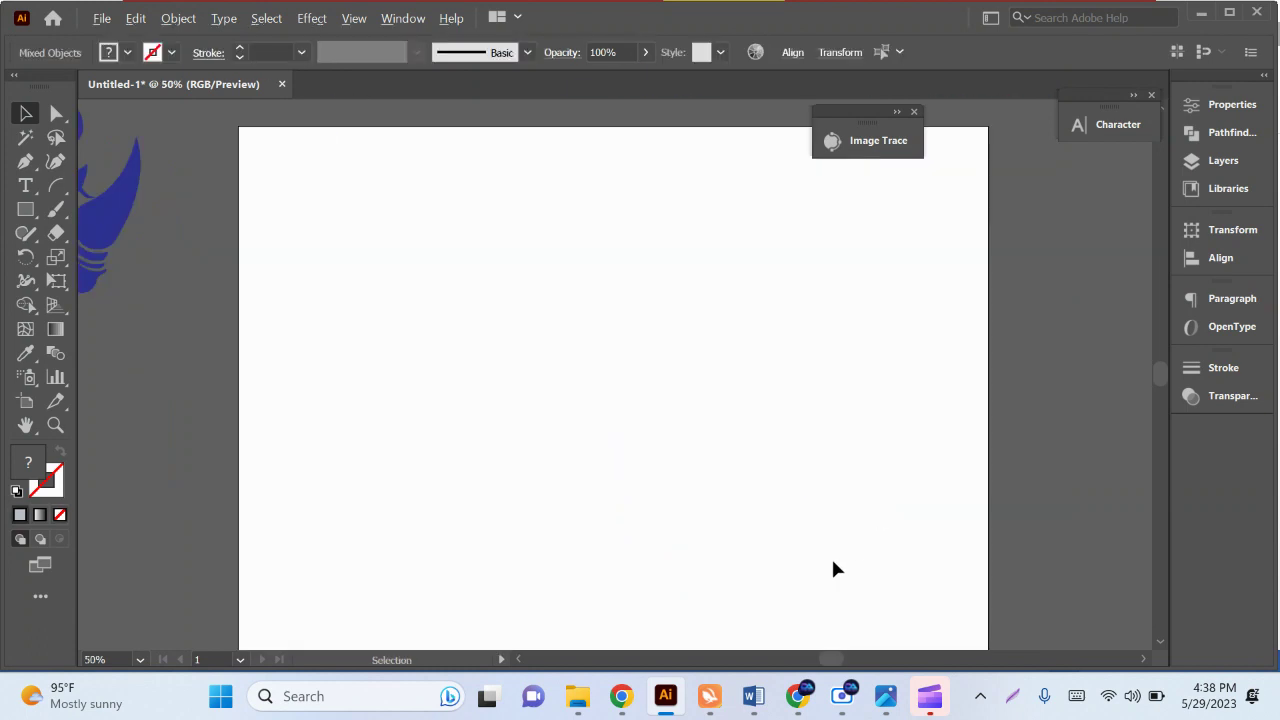
Draw a square near the artboard's top left and fill it orange.
click(25, 209)
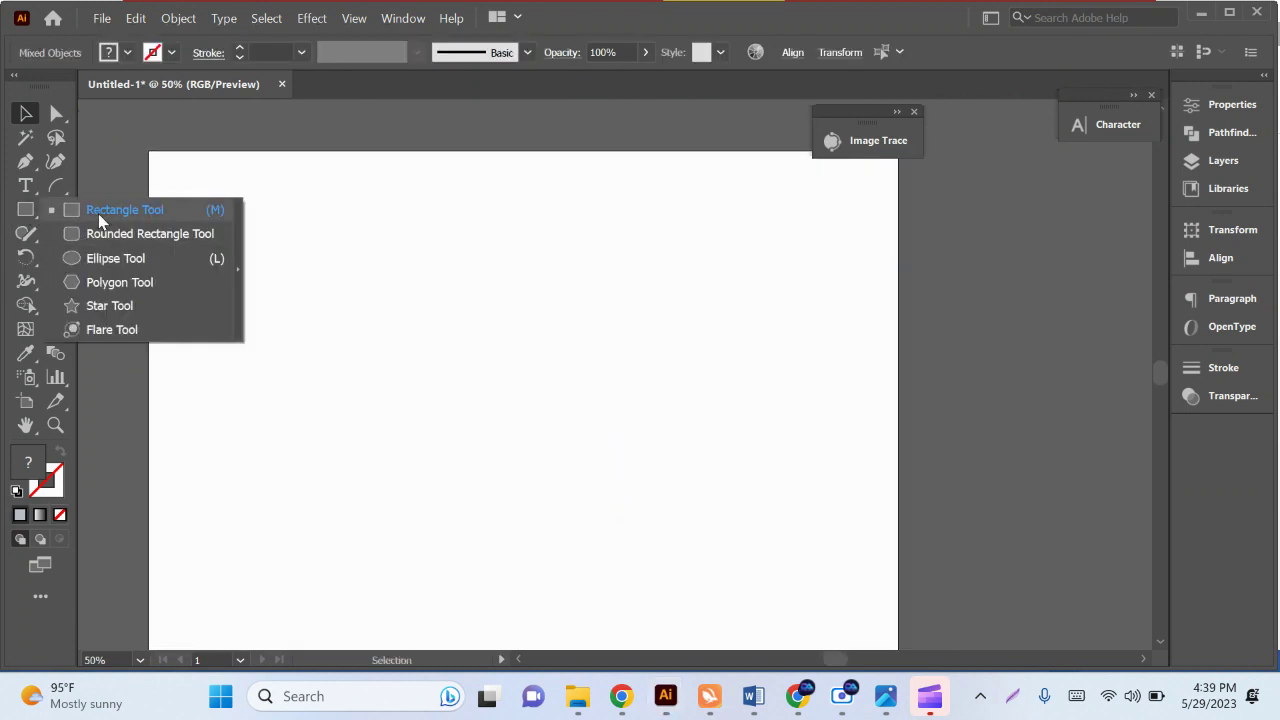
click(100, 212)
drag(263, 258, 340, 335)
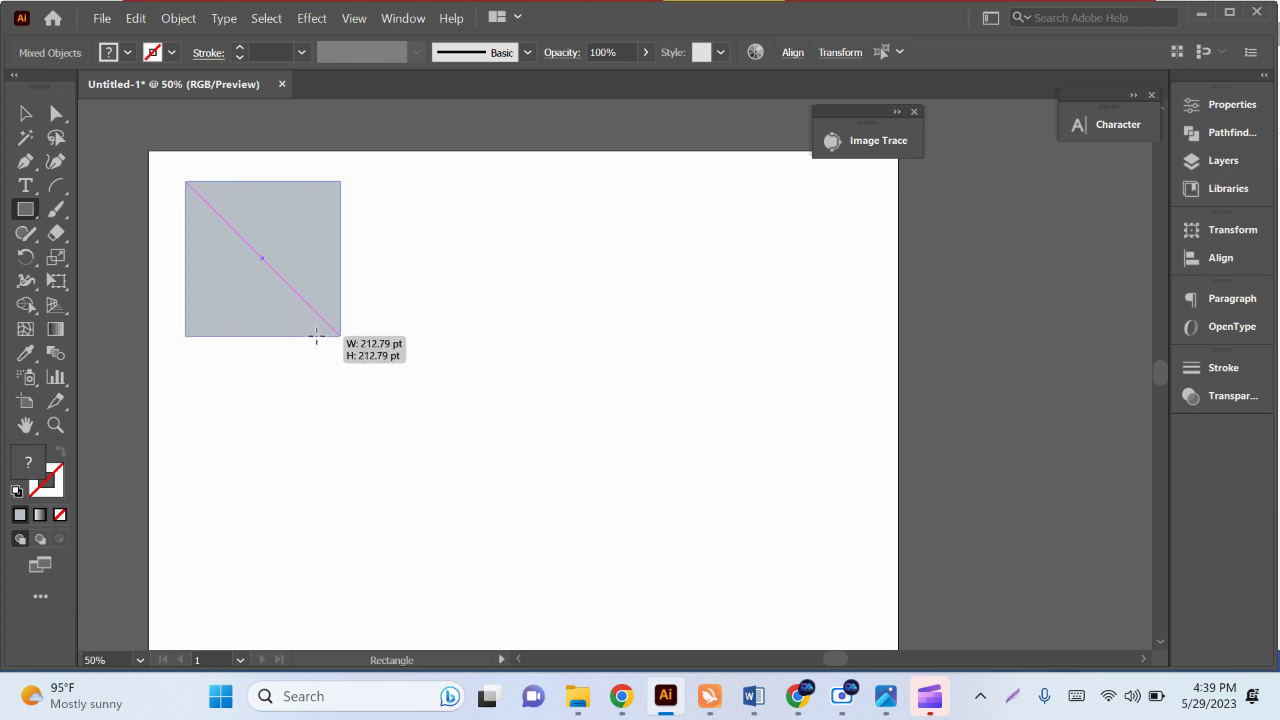
click(128, 52)
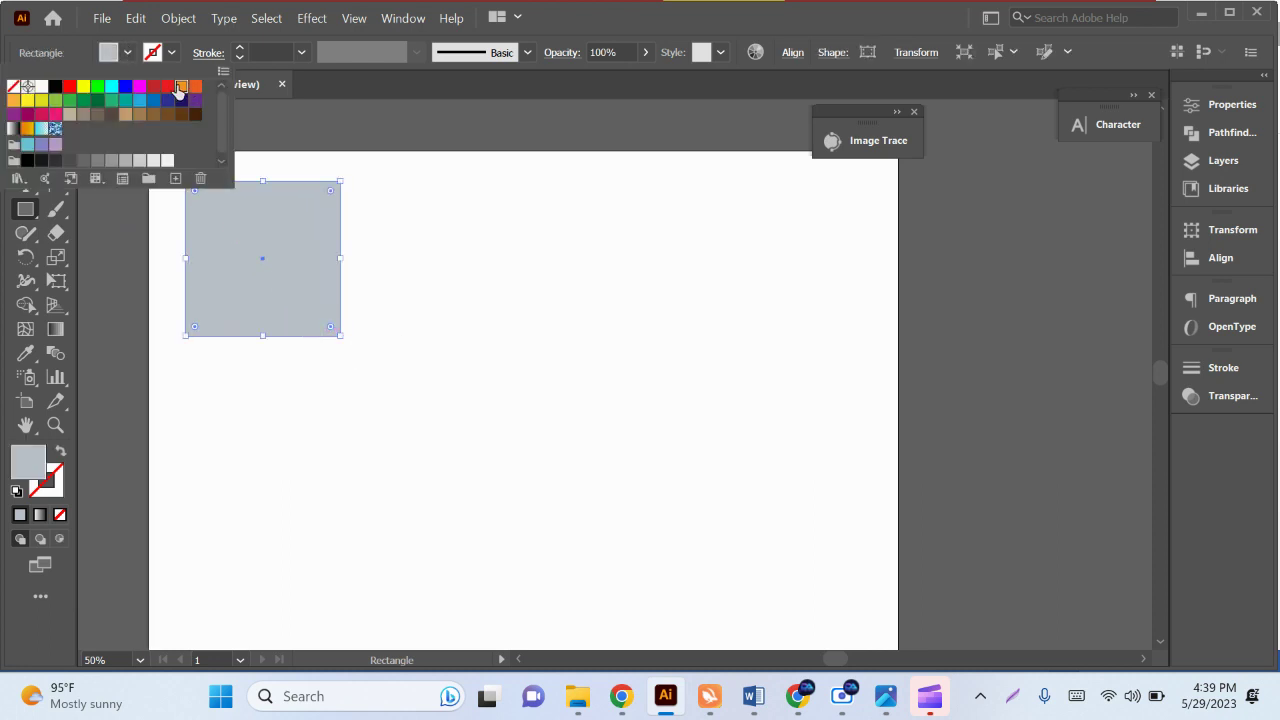
click(177, 92)
Duplicate the orange square down and right and fill the copy dark blue.
click(25, 113)
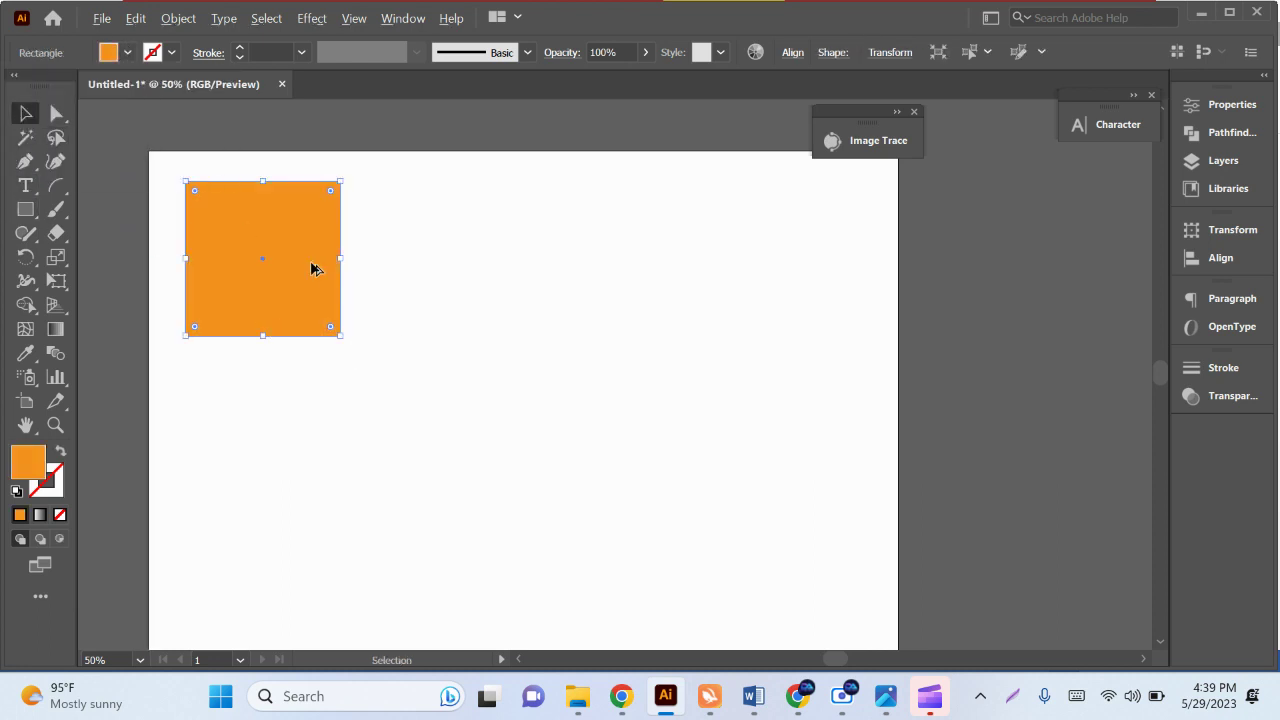
drag(309, 267, 358, 331)
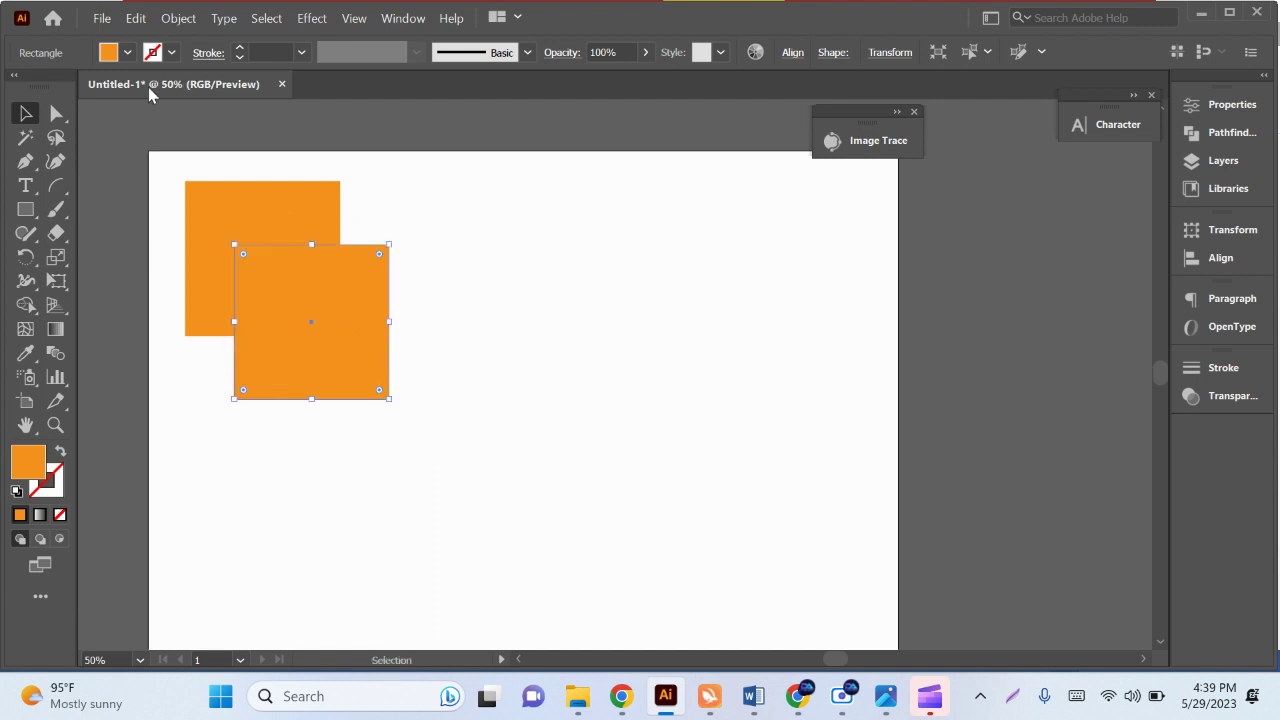
click(128, 52)
click(167, 100)
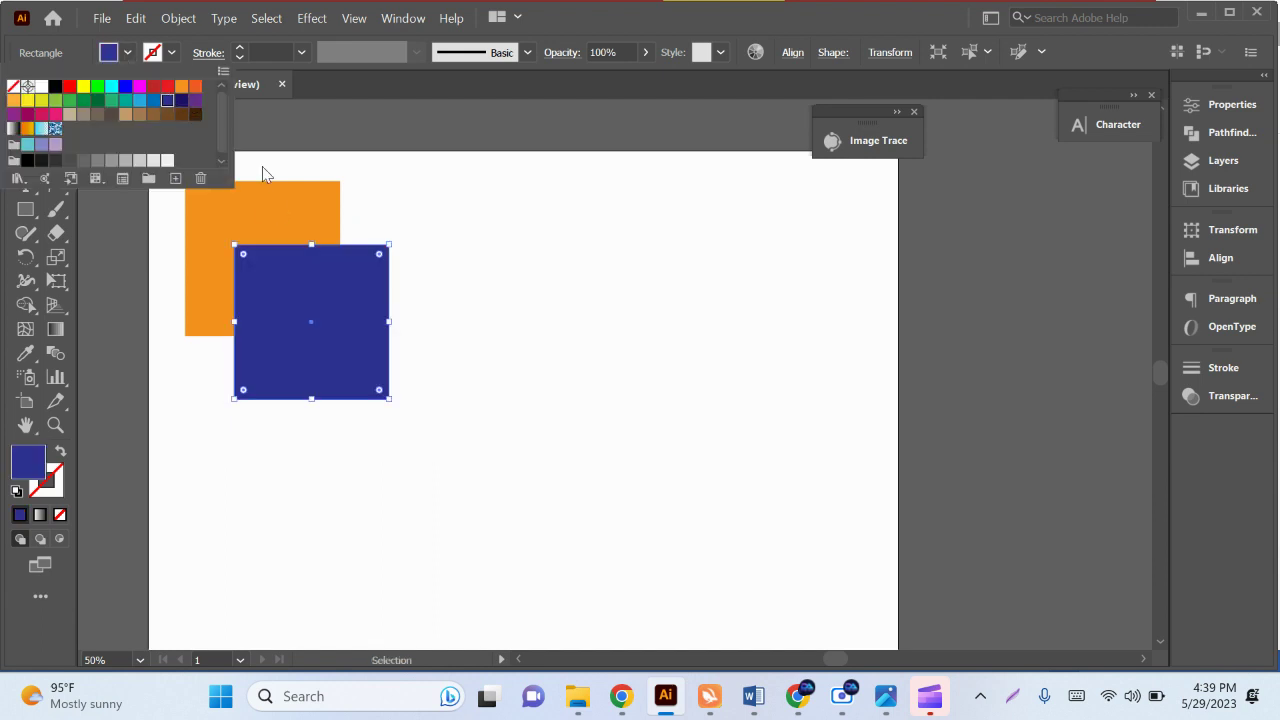
click(465, 296)
Copy the square pair into a grid of two rows of three pairs.
mouse_move(253, 295)
mouse_down()
mouse_move(206, 243)
mouse_move(528, 307)
mouse_move(772, 305)
mouse_up()
drag(837, 468, 286, 297)
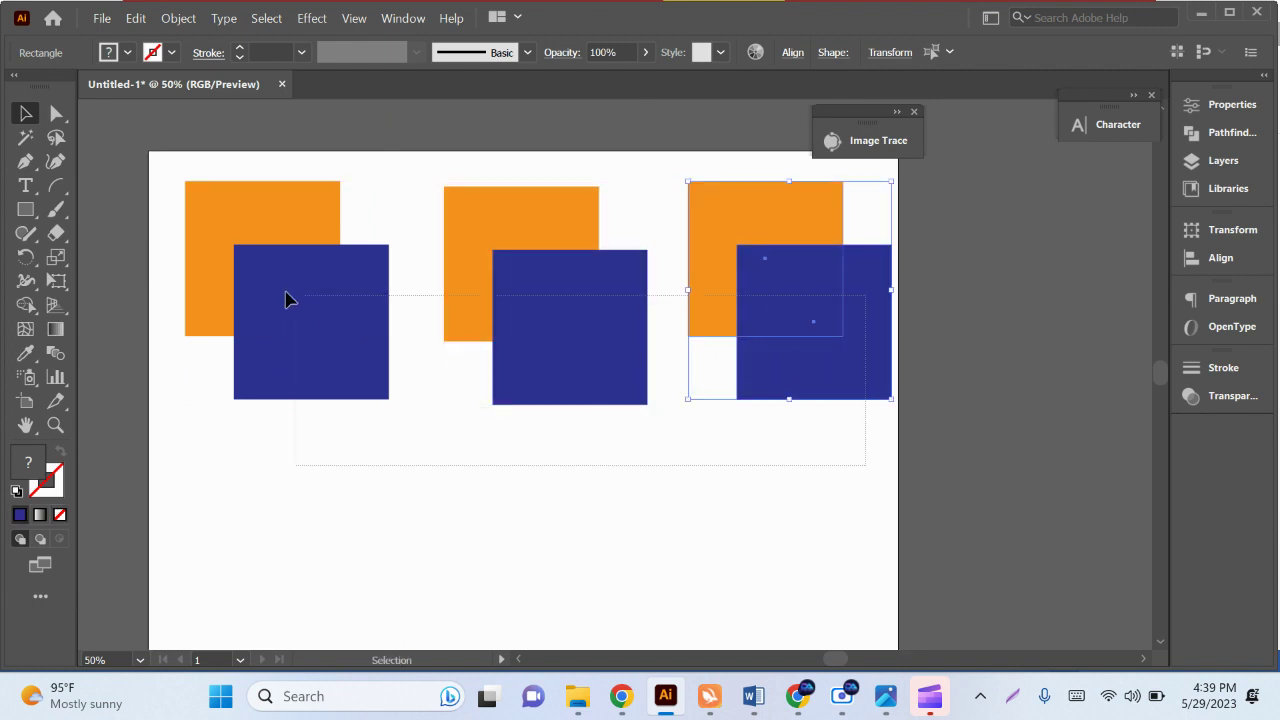
scroll(571, 294, down, 1)
mouse_move(594, 306)
mouse_down()
mouse_move(574, 442)
mouse_move(606, 535)
mouse_up()
click(997, 397)
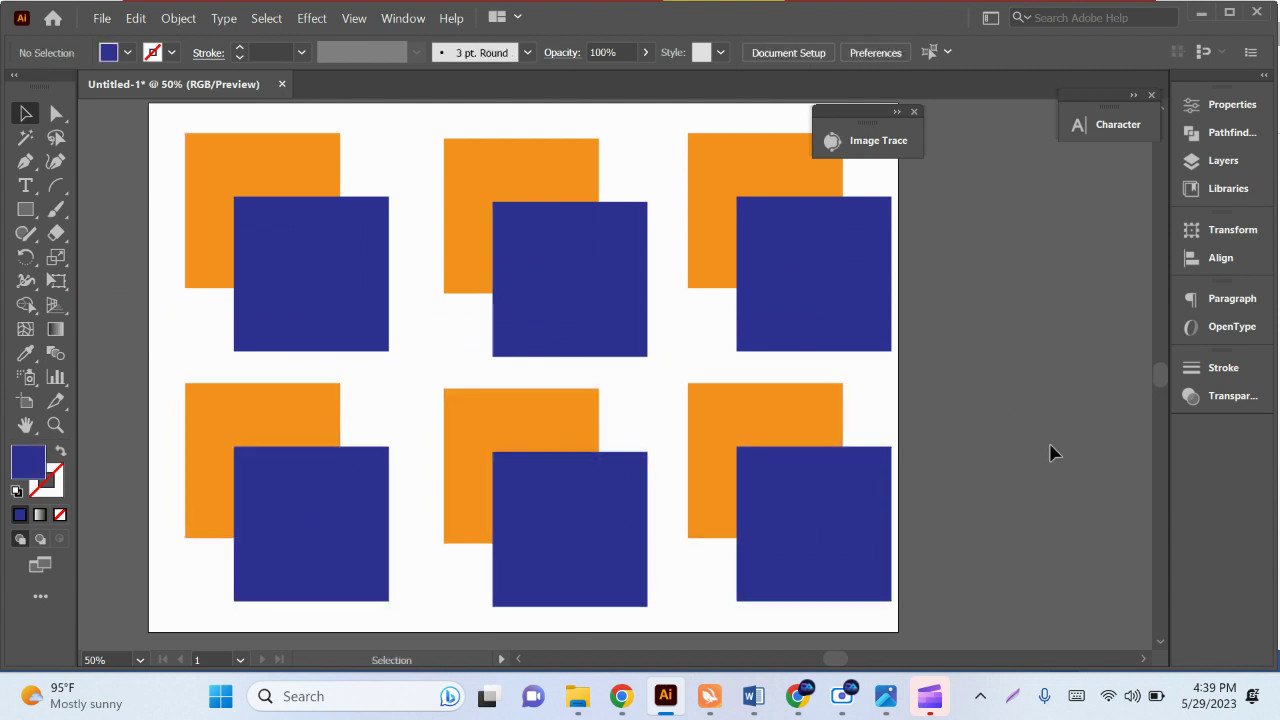
drag(1112, 432, 1038, 444)
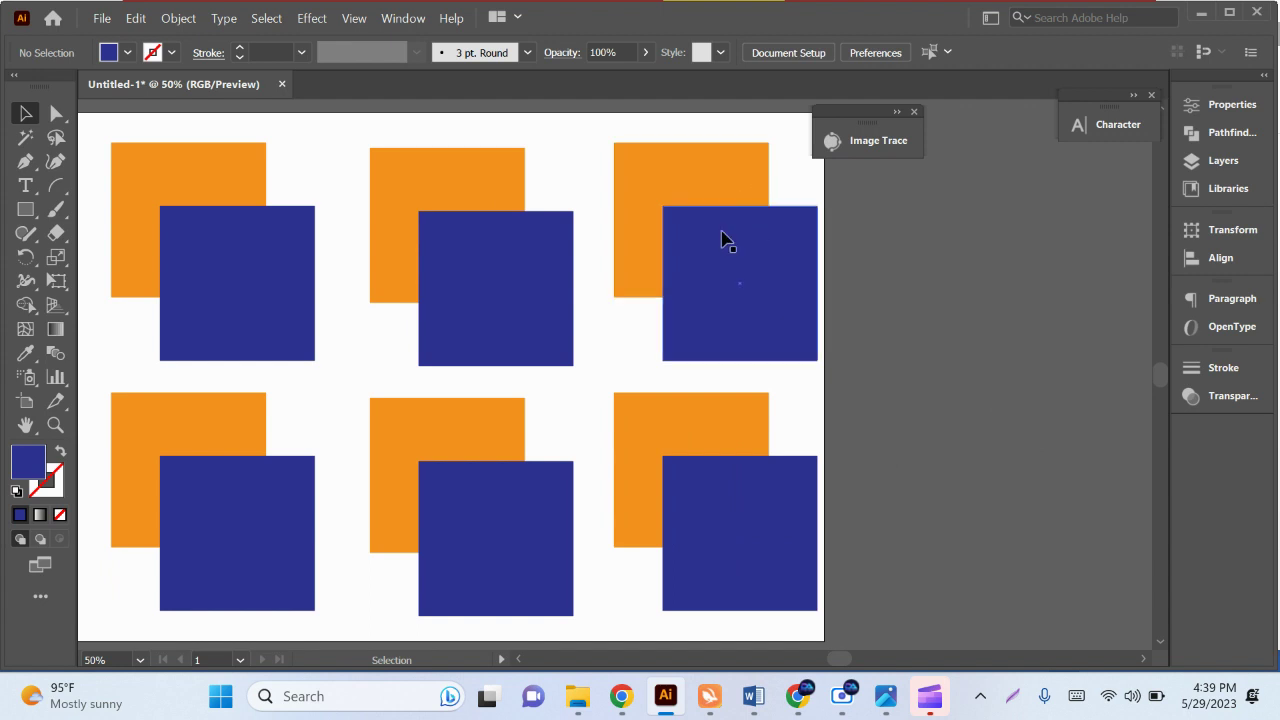
click(408, 22)
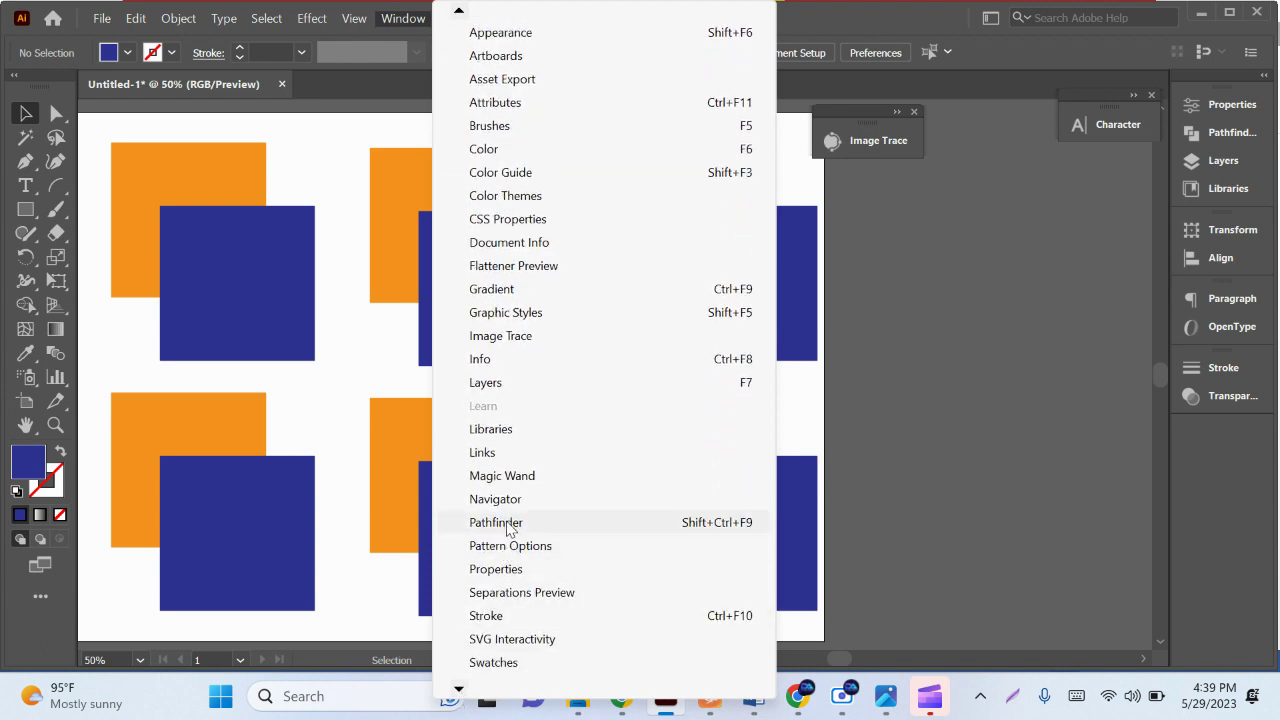
Show the Pathfinder panel and marquee-select the top-left orange-and-blue pair.
click(509, 524)
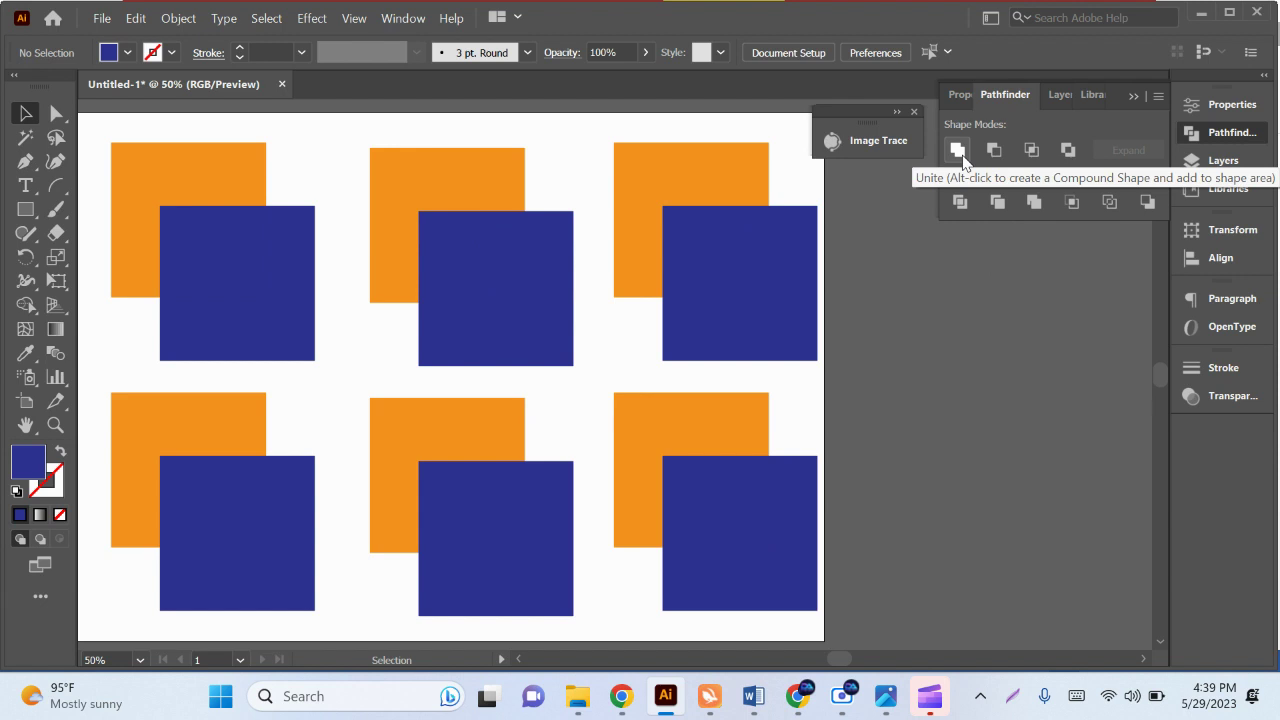
drag(165, 118, 245, 270)
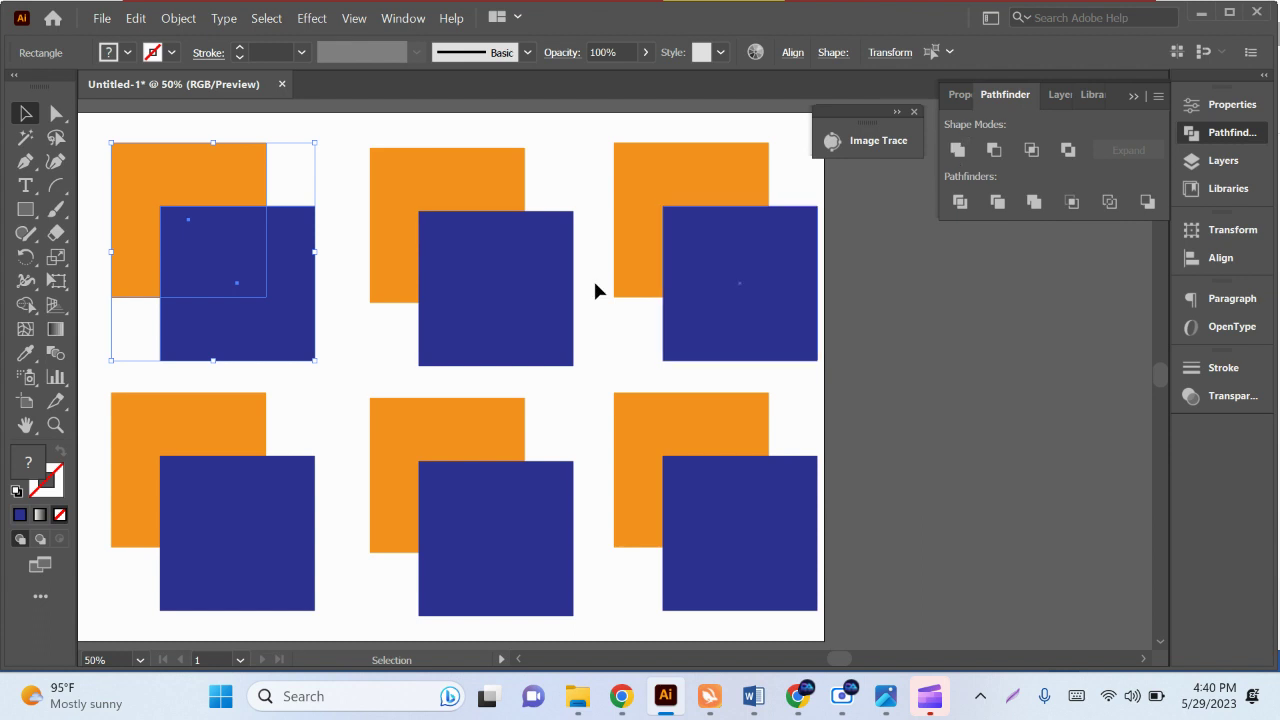
Unite the top-left pair into one shape, then Minus Front the top-middle pair into an orange L.
click(958, 150)
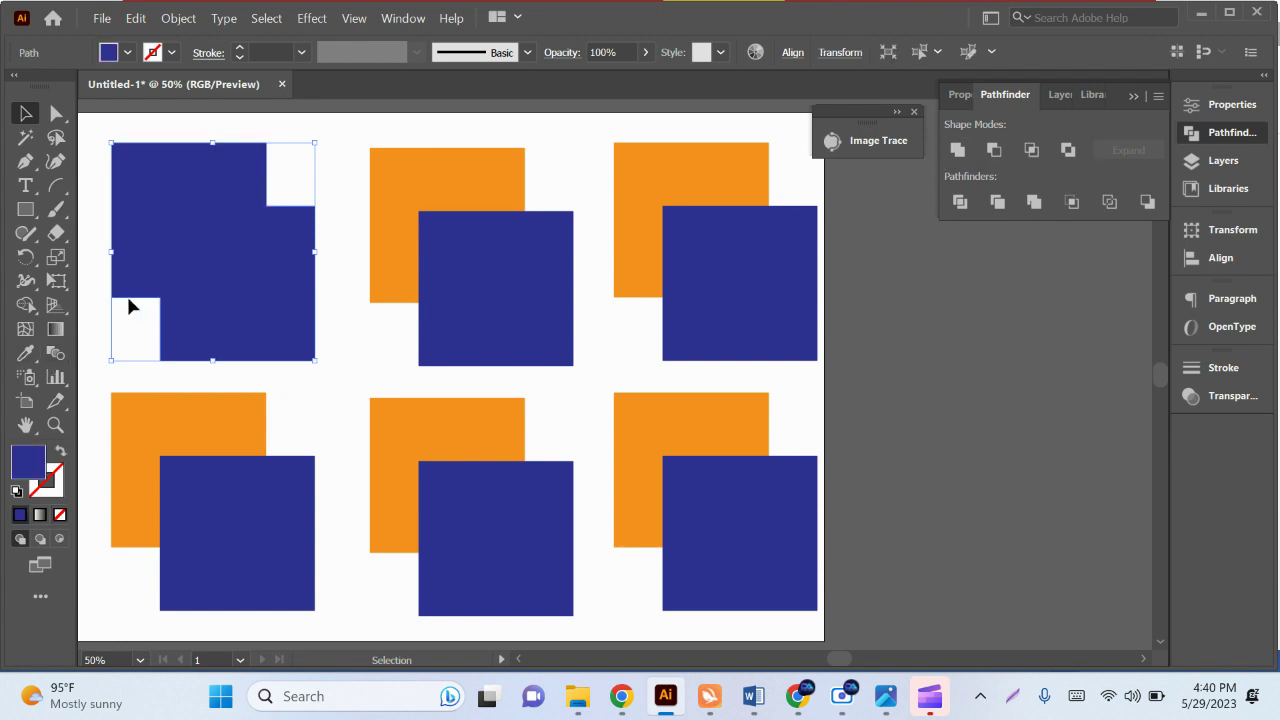
drag(209, 254, 194, 232)
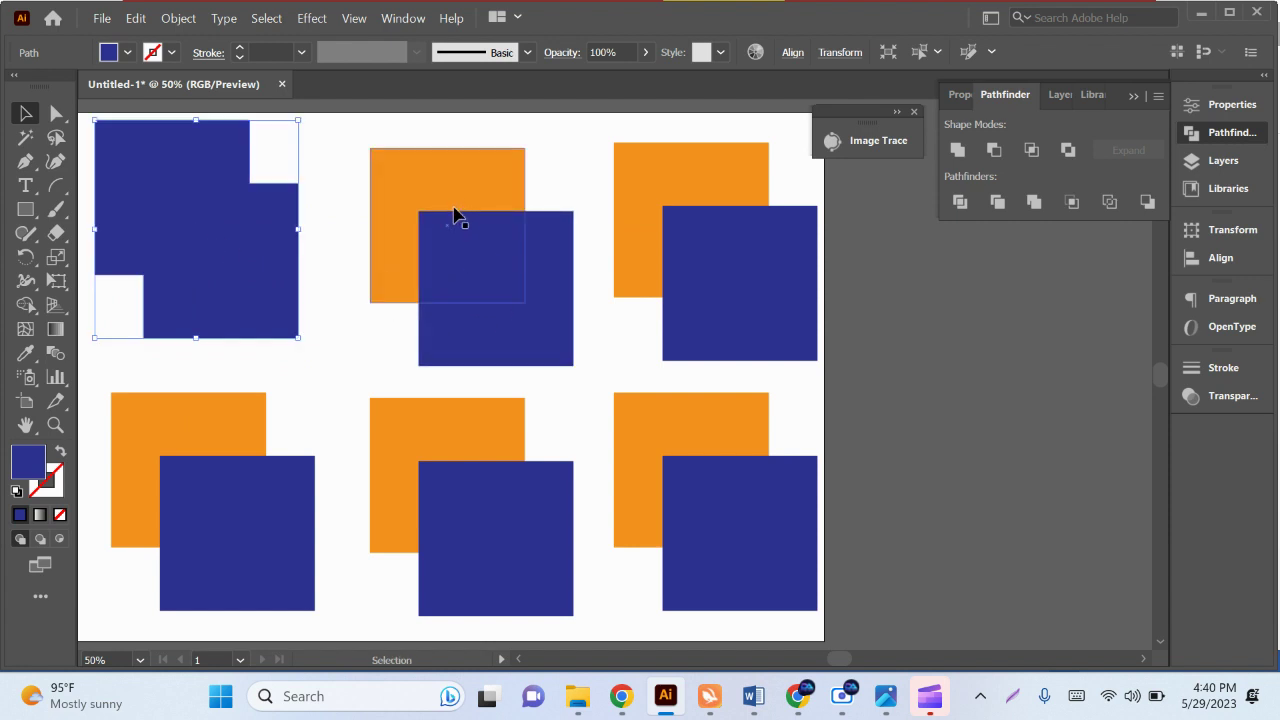
drag(368, 133, 494, 273)
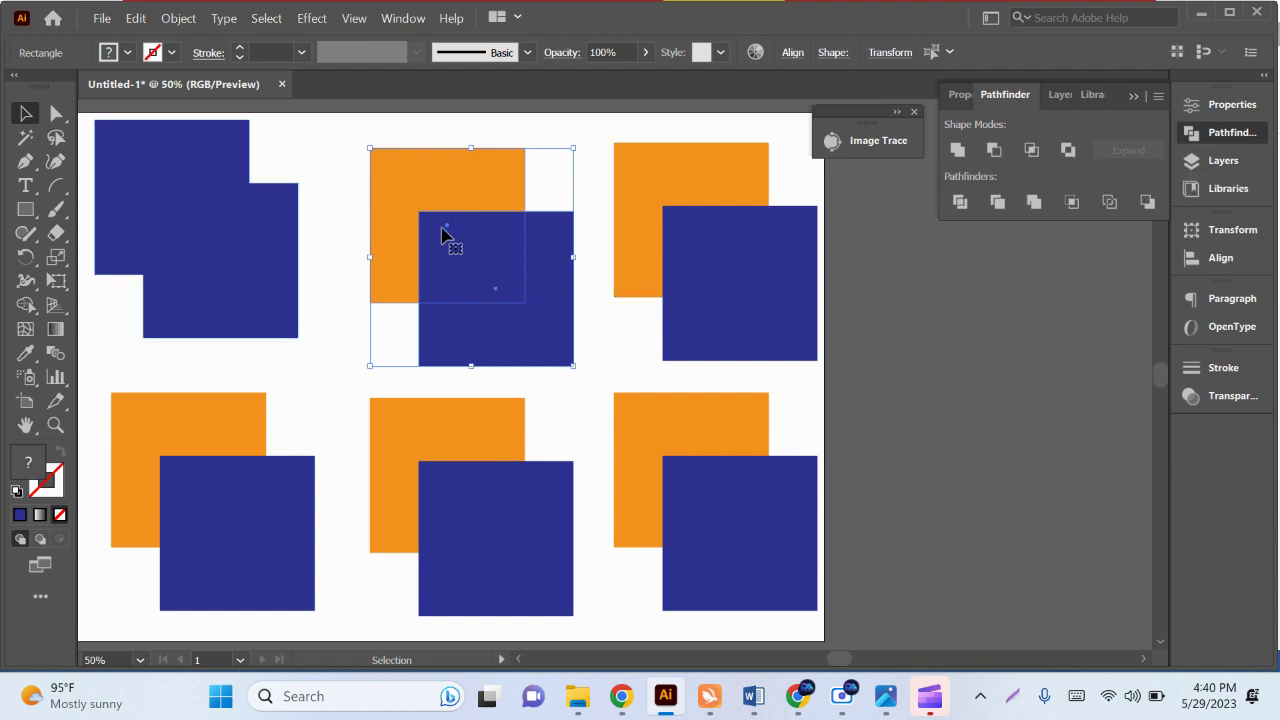
click(994, 149)
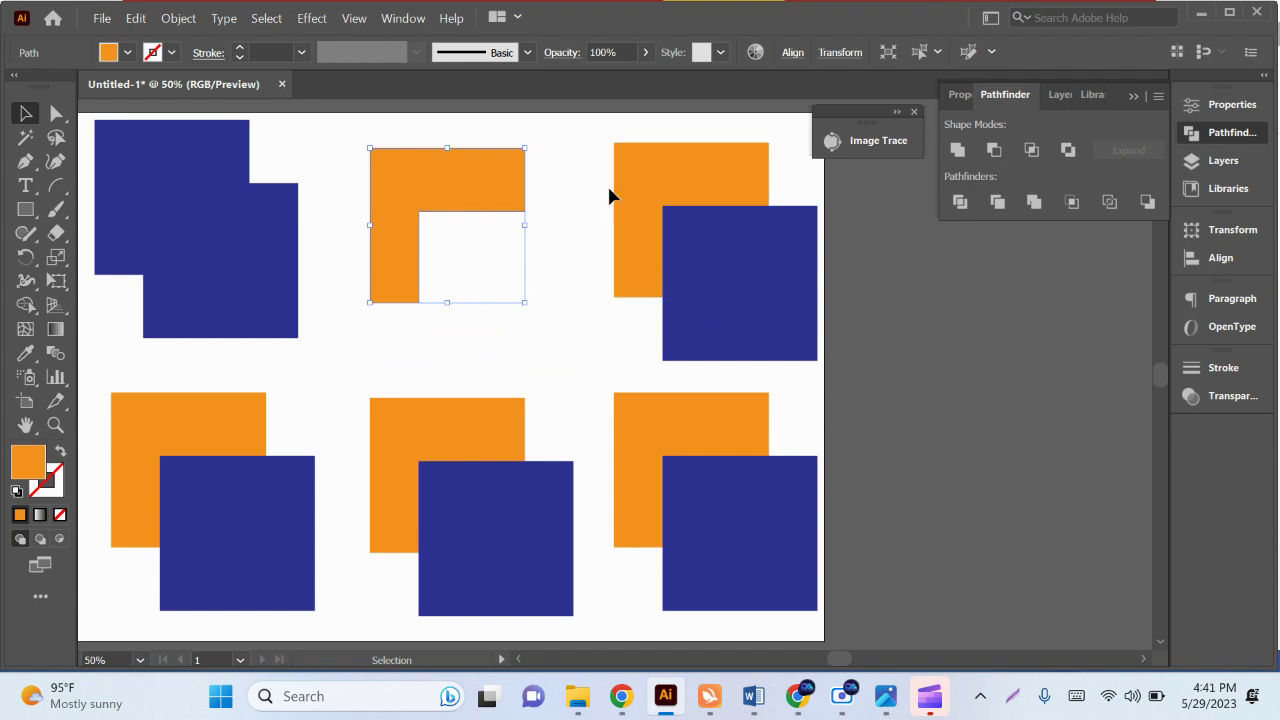
drag(635, 177, 726, 294)
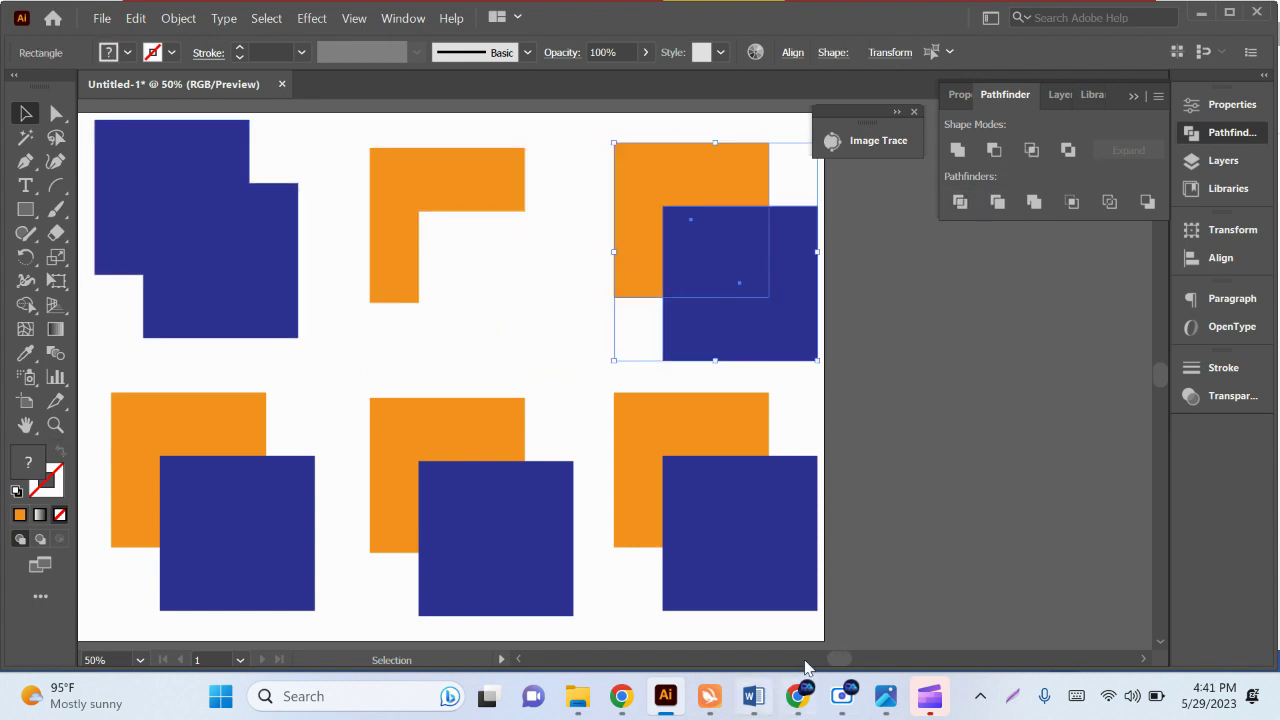
click(840, 712)
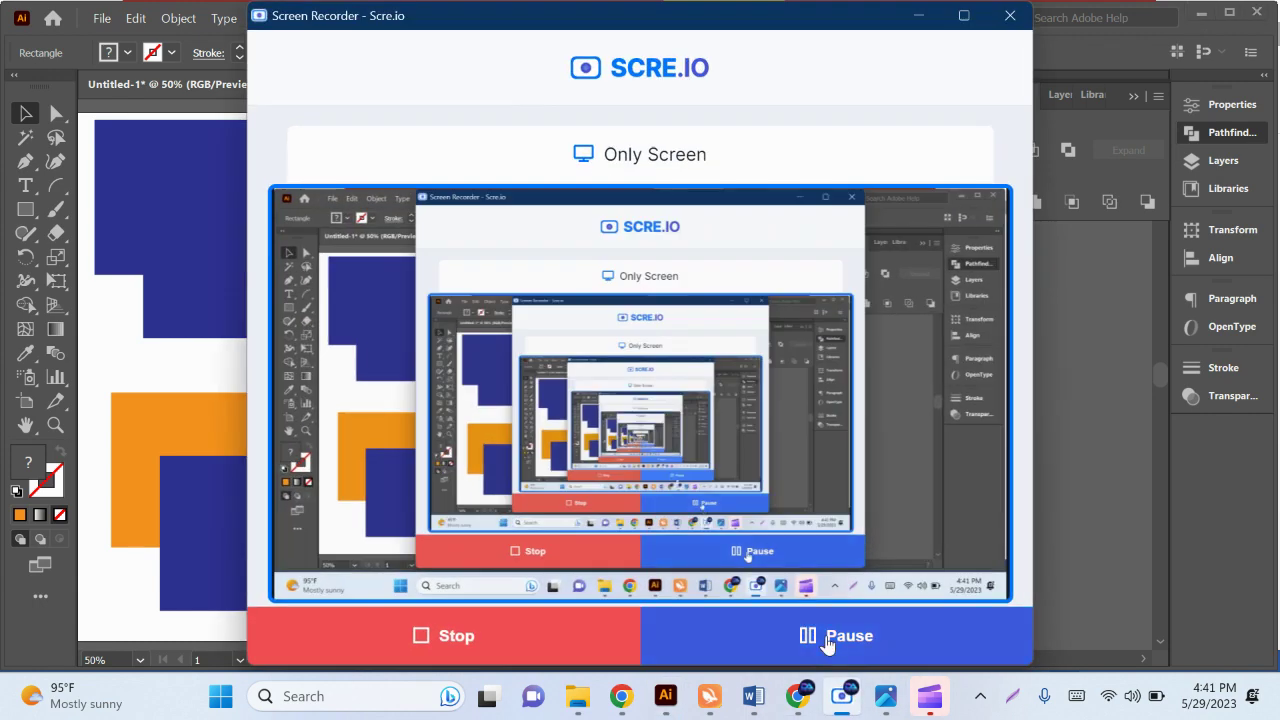
click(920, 16)
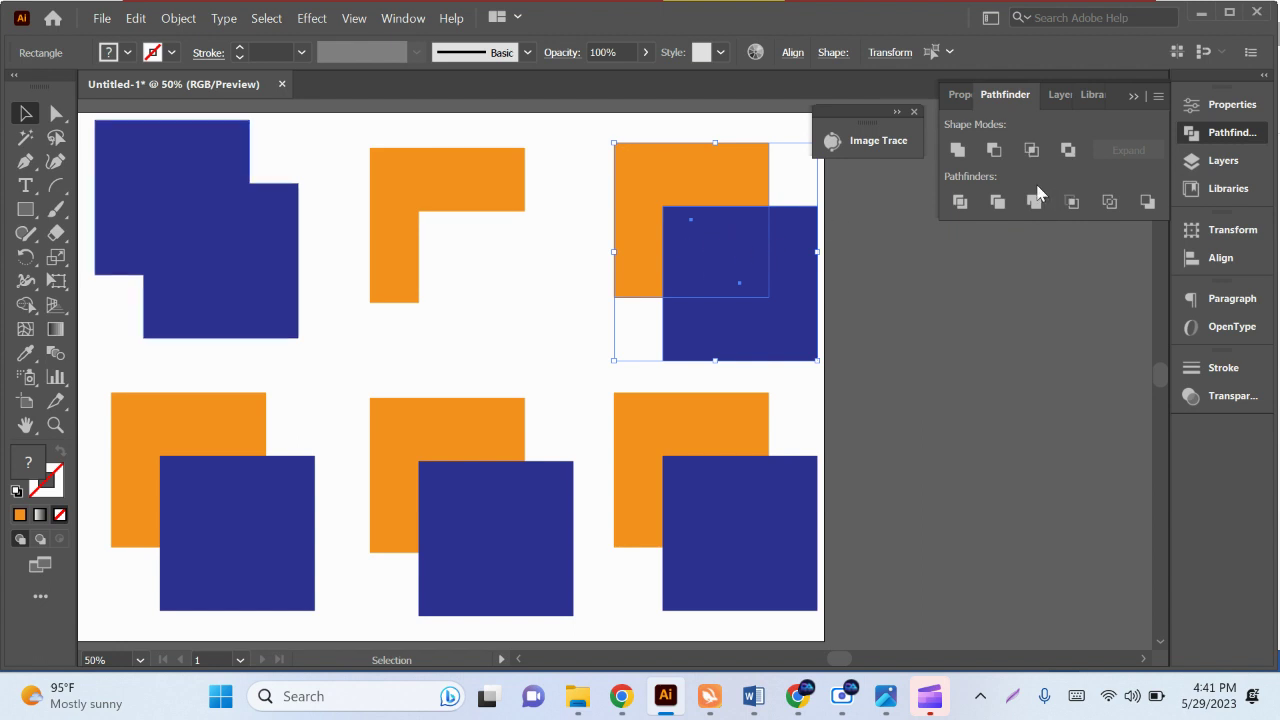
Intersect the top-right pair, keeping only their small blue overlap square.
click(1040, 148)
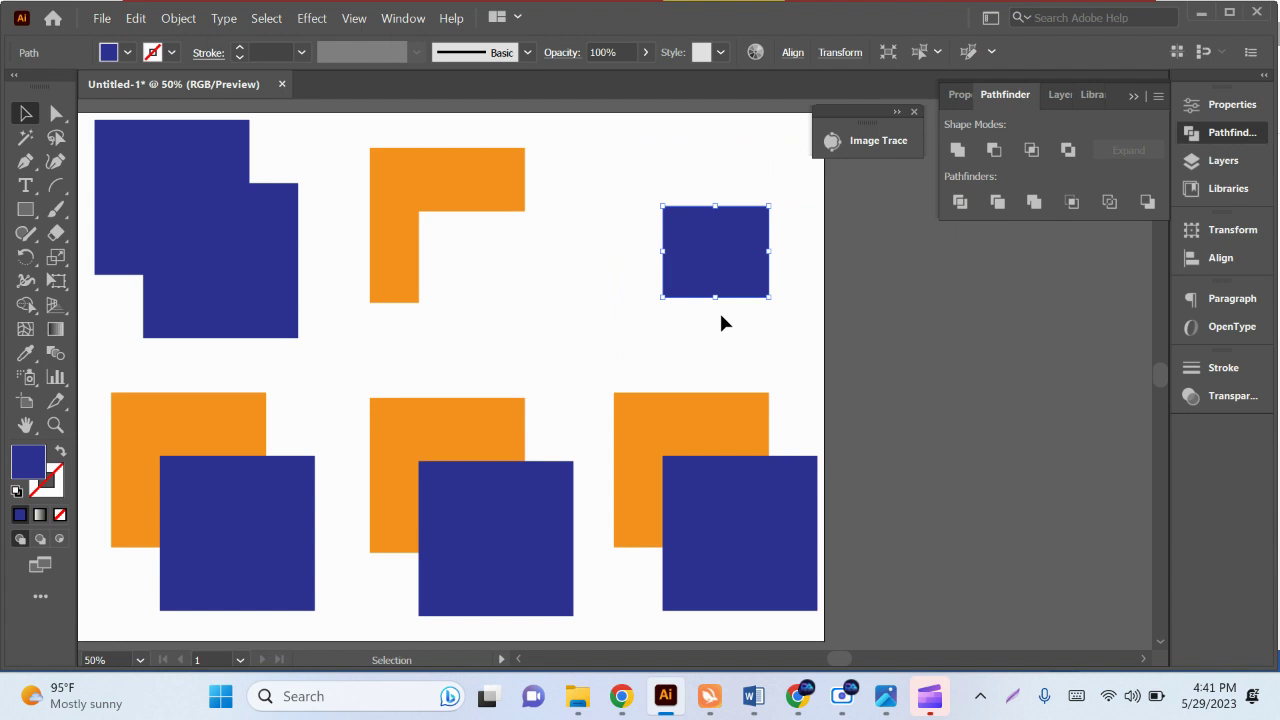
drag(580, 334, 664, 288)
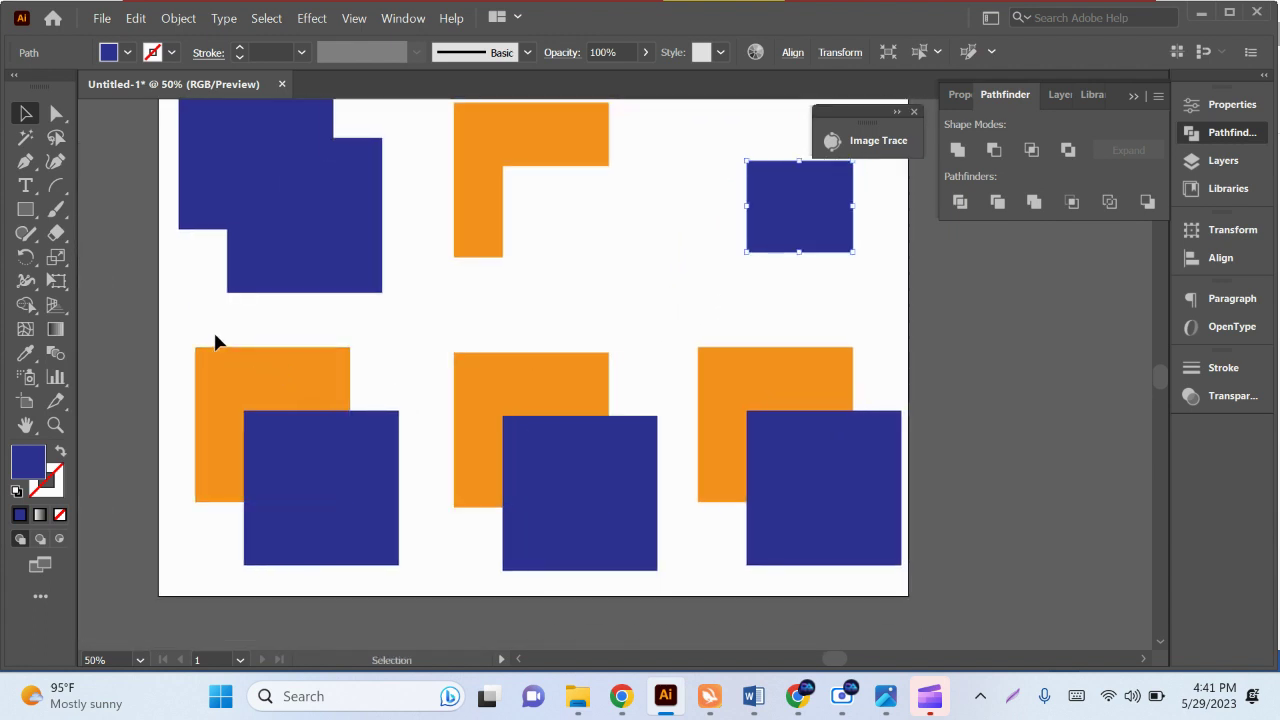
drag(215, 342, 275, 485)
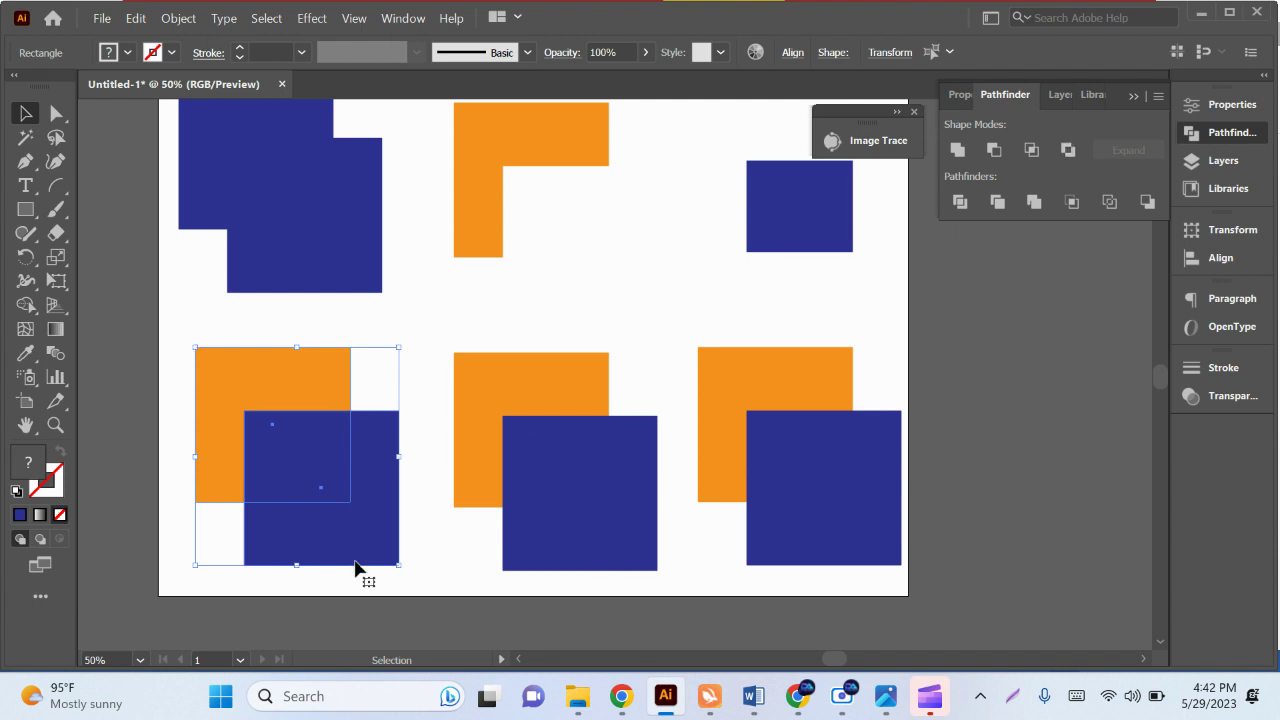
Apply Exclude to the bottom-left pair, leaving one blue shape with its overlap cut out.
click(1068, 149)
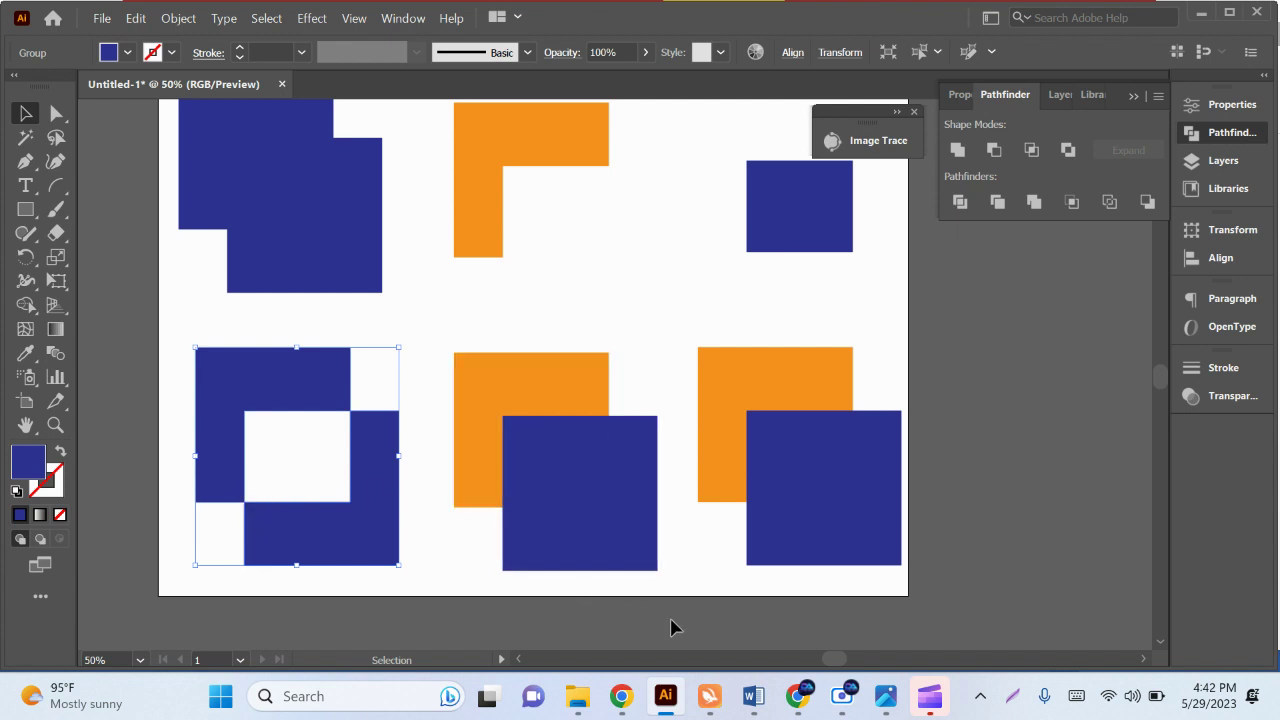
scroll(760, 540, right, 2)
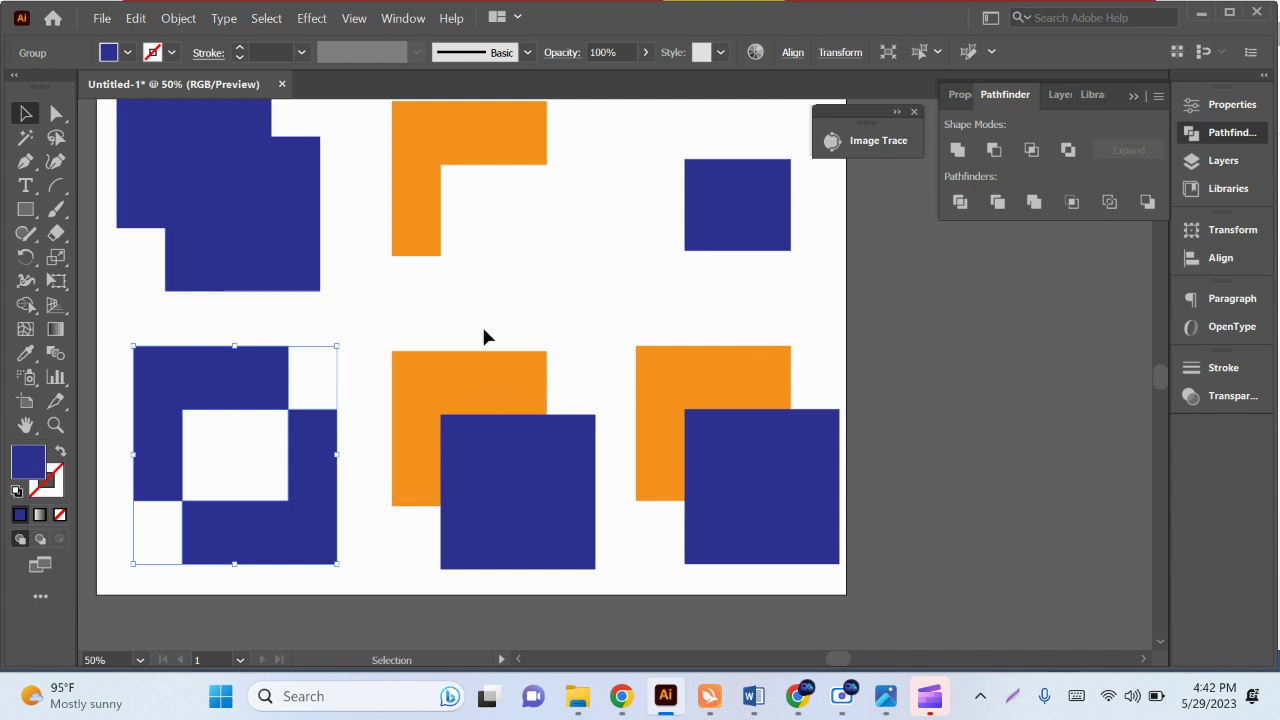
drag(483, 312, 565, 480)
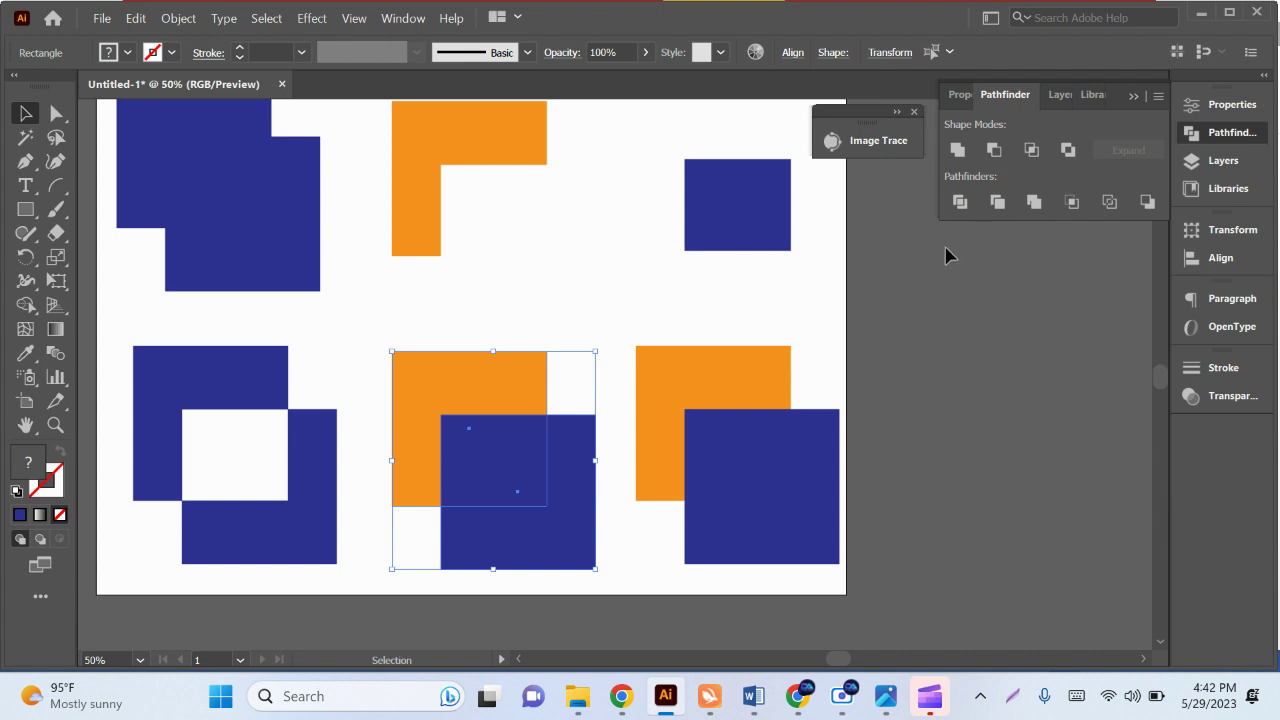
Divide the bottom-middle pair, ungroup it, and spread the orange L, blue L and blue square apart.
click(960, 201)
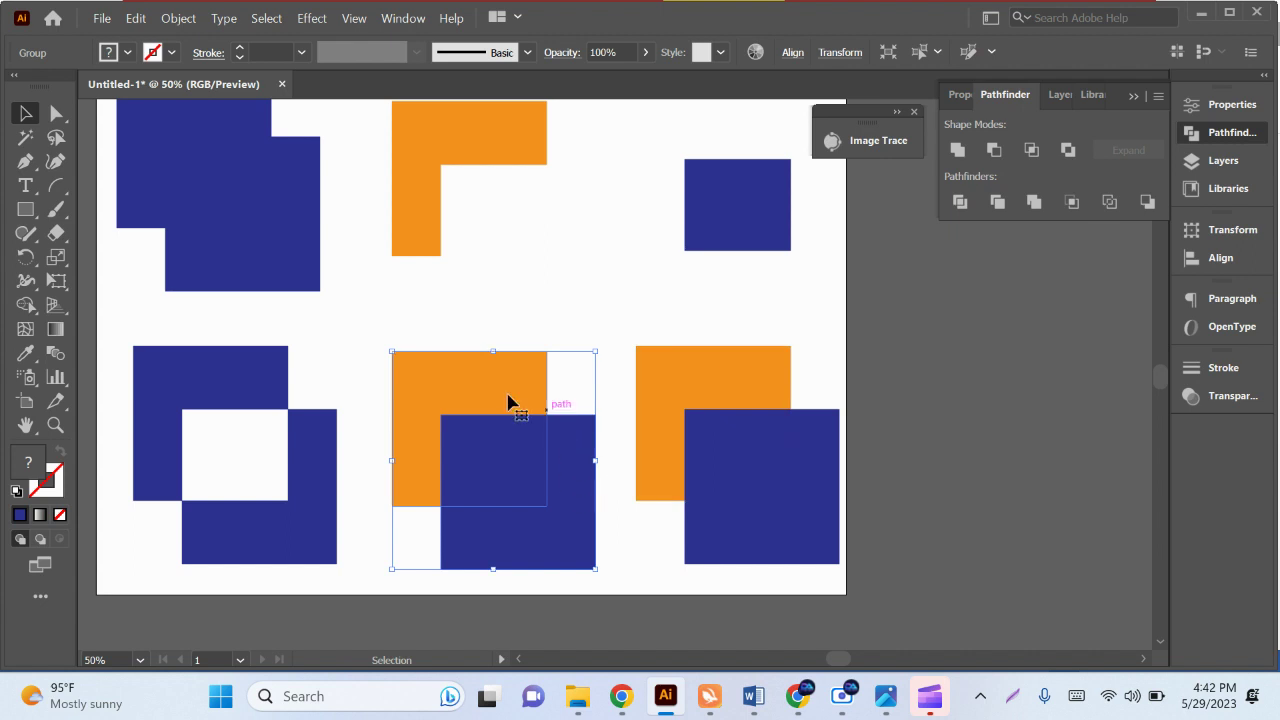
click(536, 317)
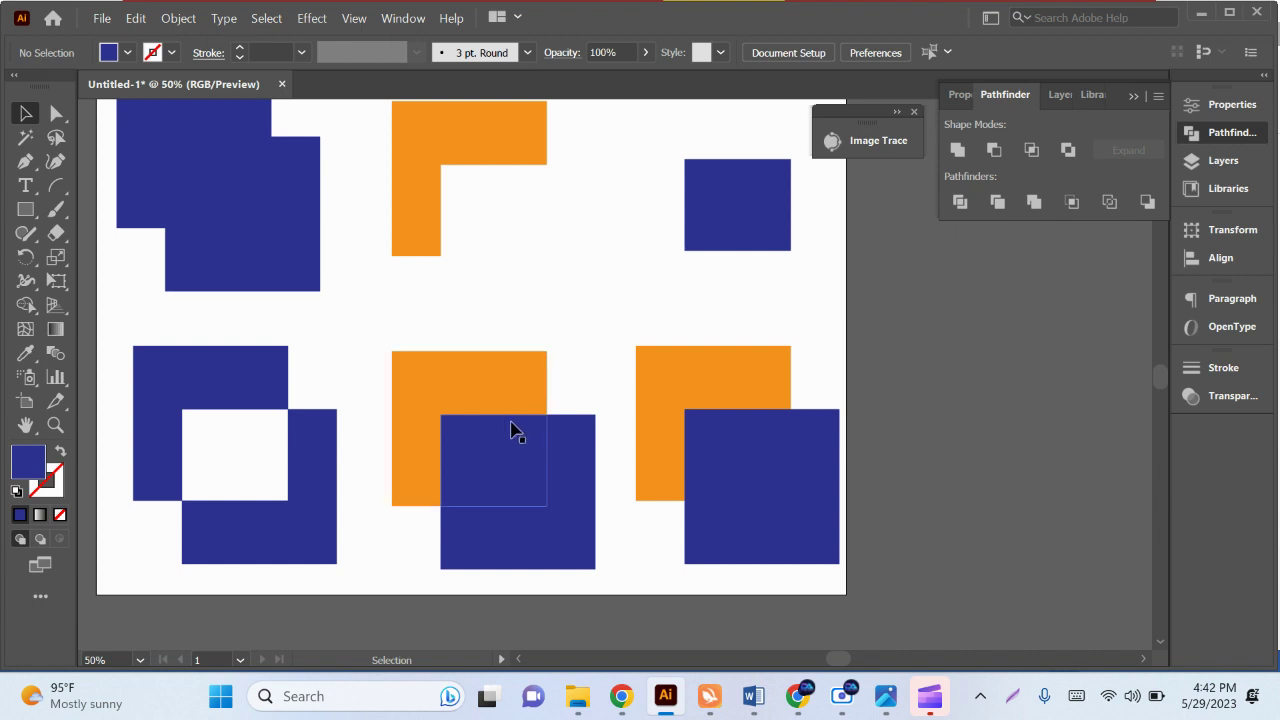
right_click(515, 428)
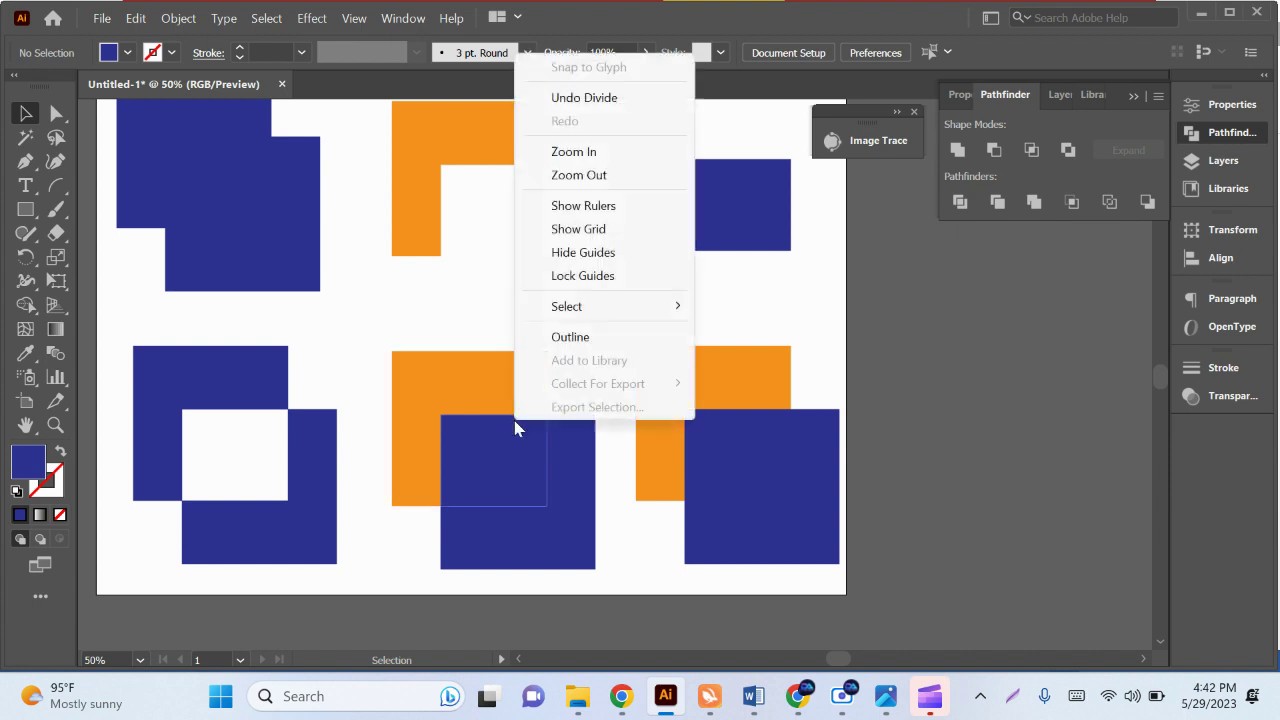
click(490, 318)
click(503, 457)
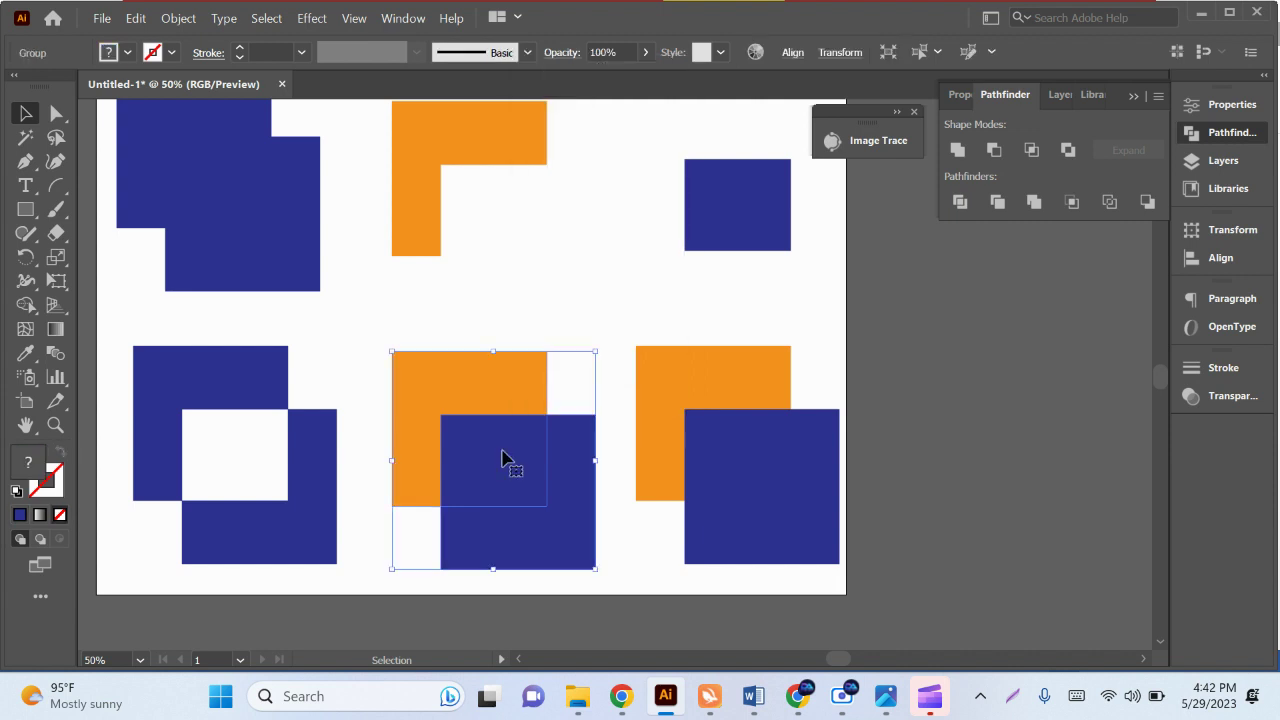
right_click(503, 457)
click(563, 260)
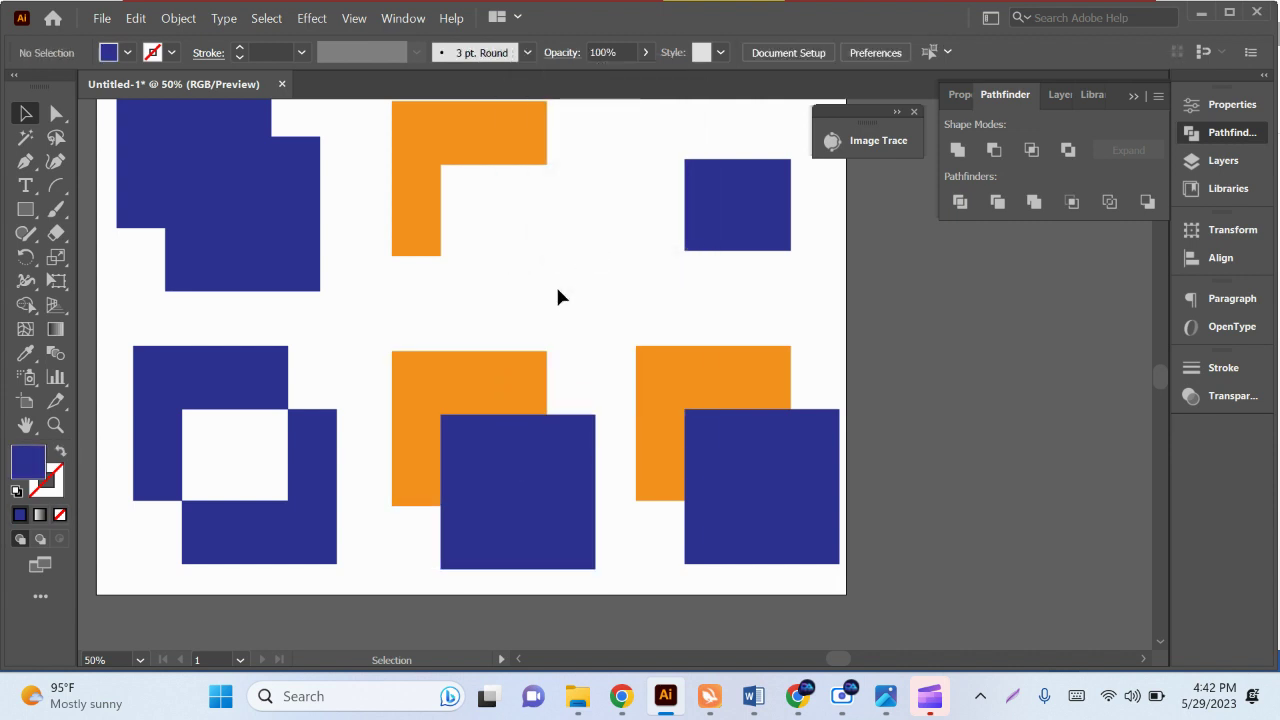
drag(457, 374, 451, 359)
drag(553, 545, 562, 551)
drag(538, 502, 543, 502)
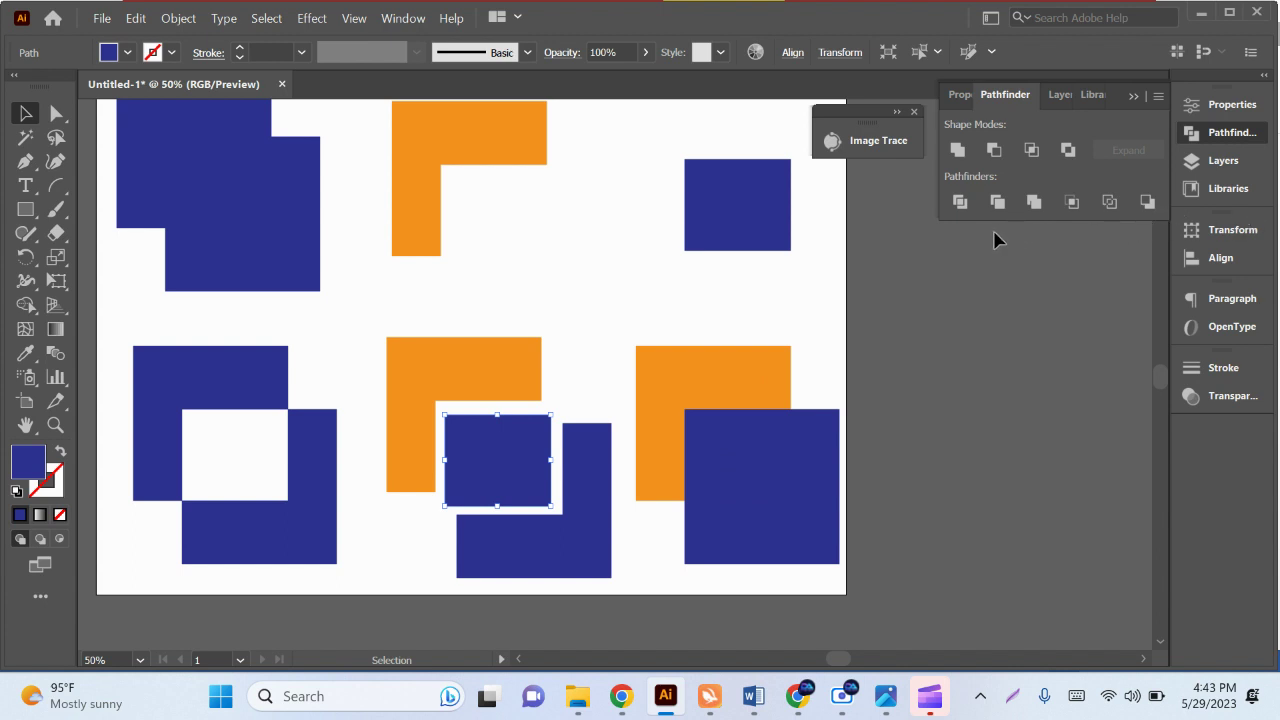
Trim the bottom-right pair, ungroup it, and separate the blue square from the orange L.
drag(723, 320, 772, 447)
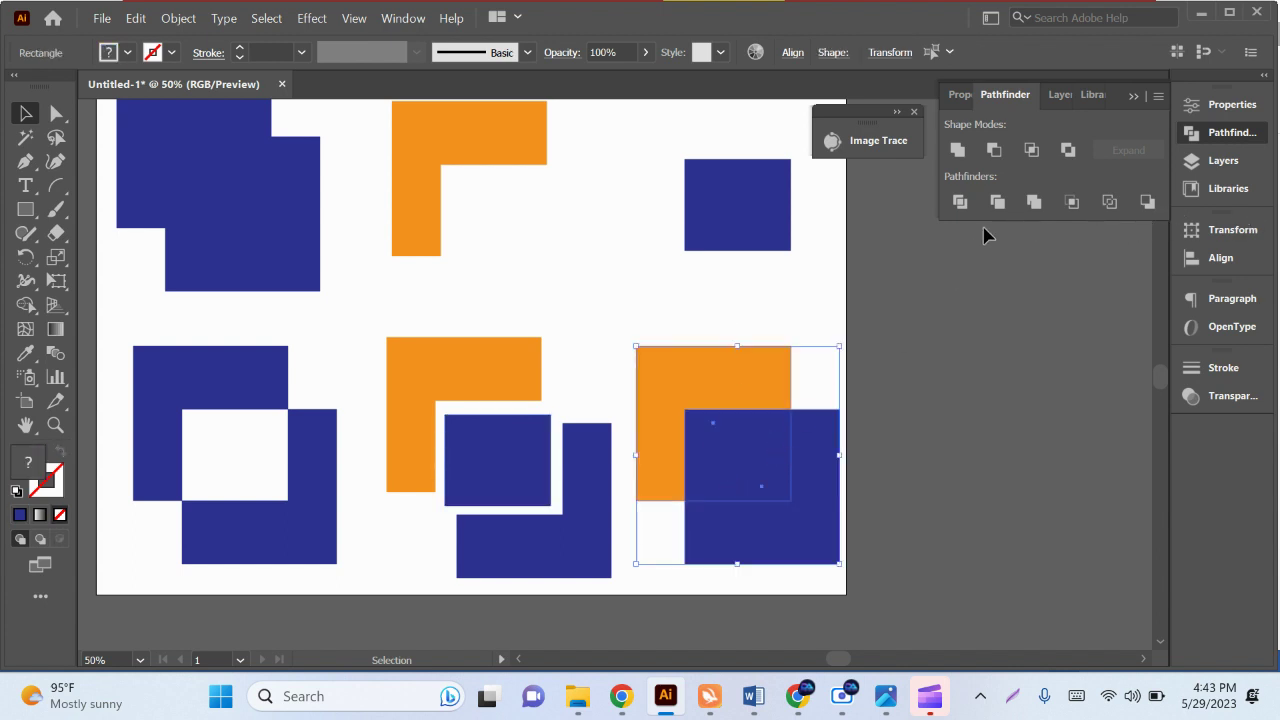
click(997, 202)
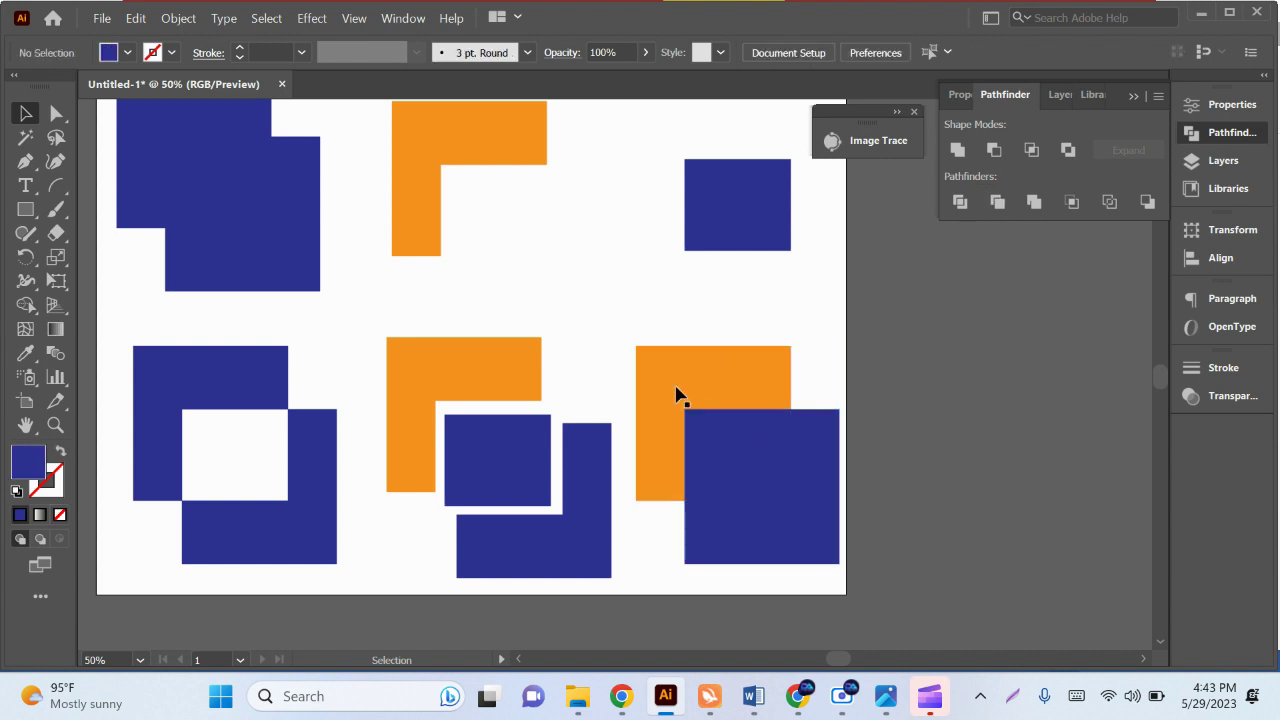
drag(668, 408, 664, 413)
right_click(664, 413)
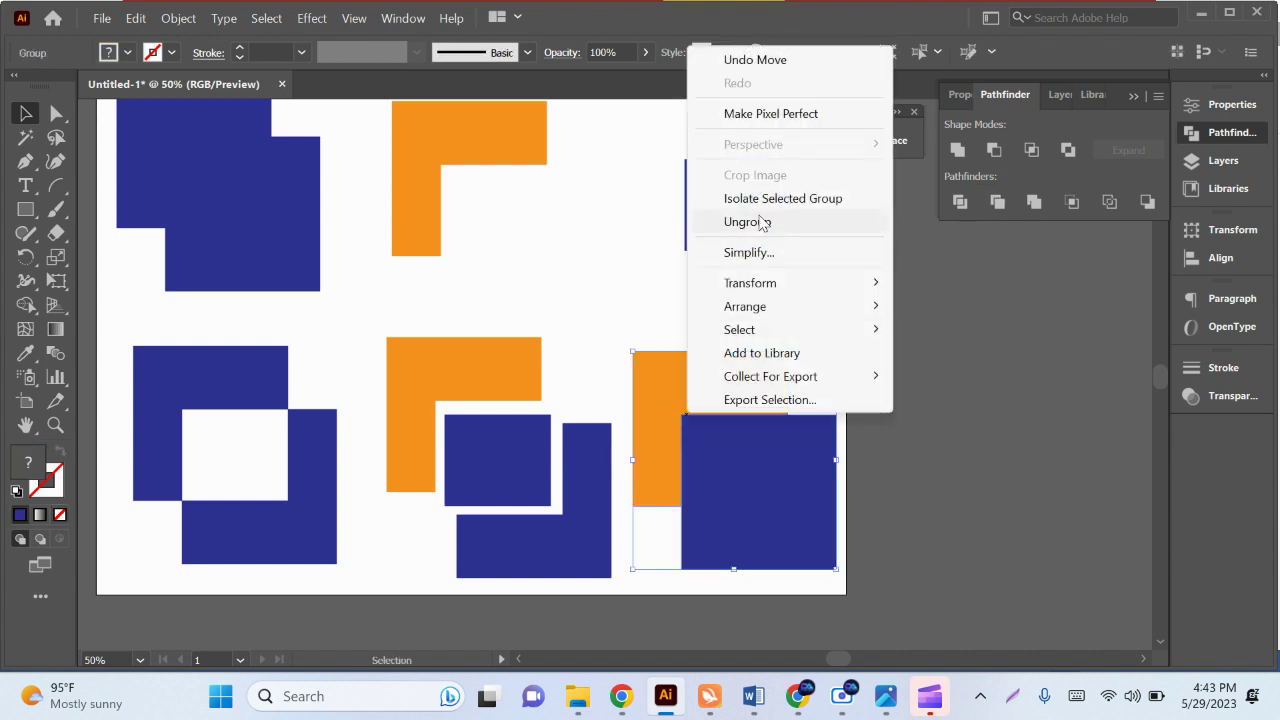
click(760, 222)
click(897, 431)
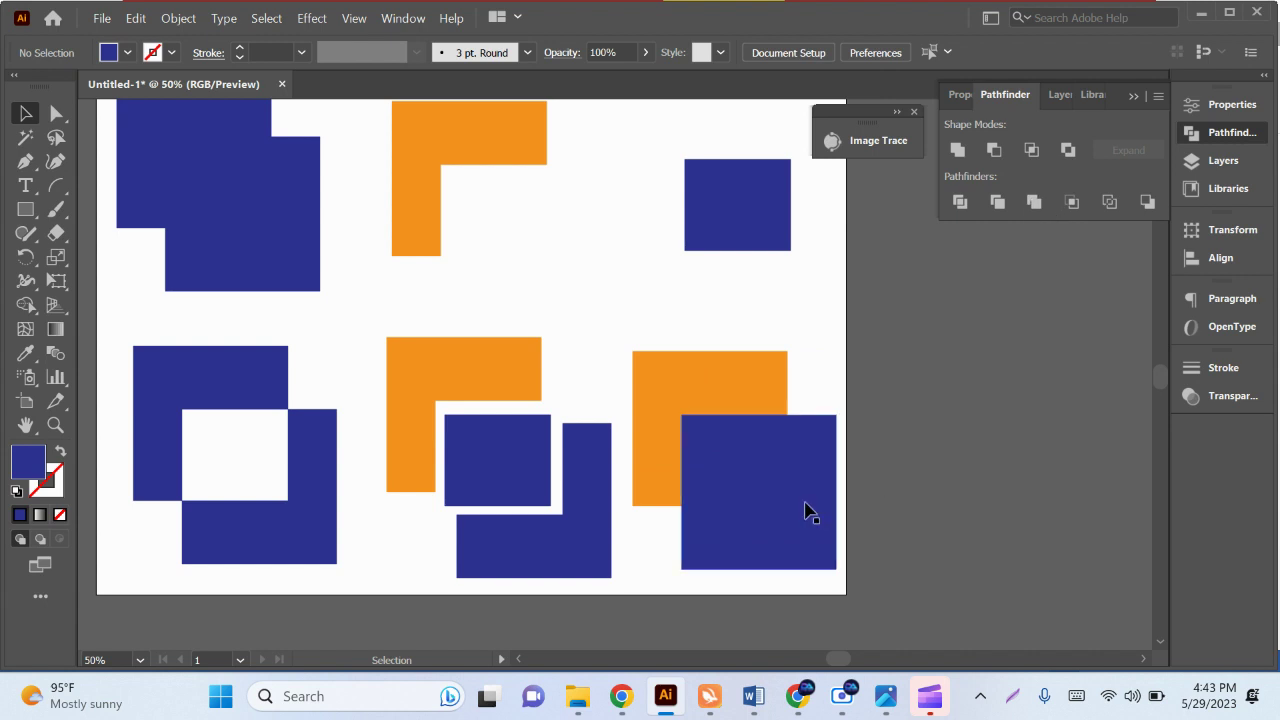
drag(772, 522, 789, 545)
drag(730, 372, 726, 367)
drag(766, 508, 759, 502)
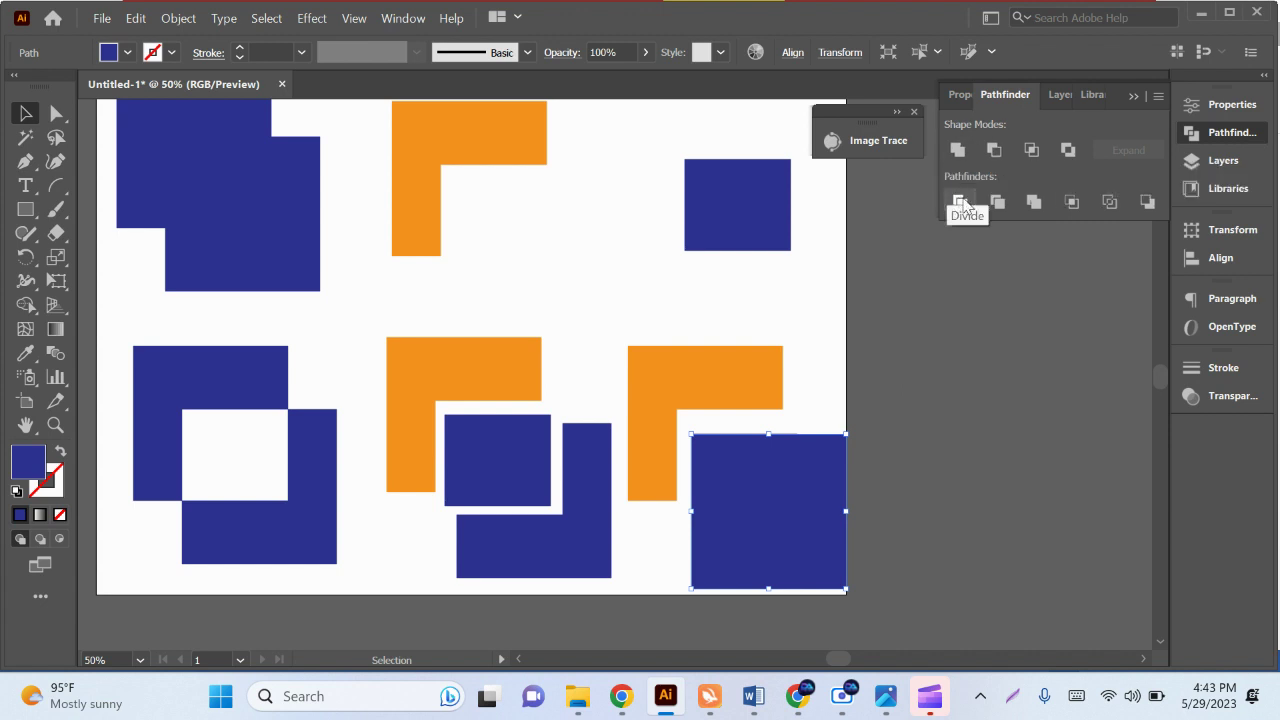
Select all the squares and move them off the artboard to the right.
click(963, 205)
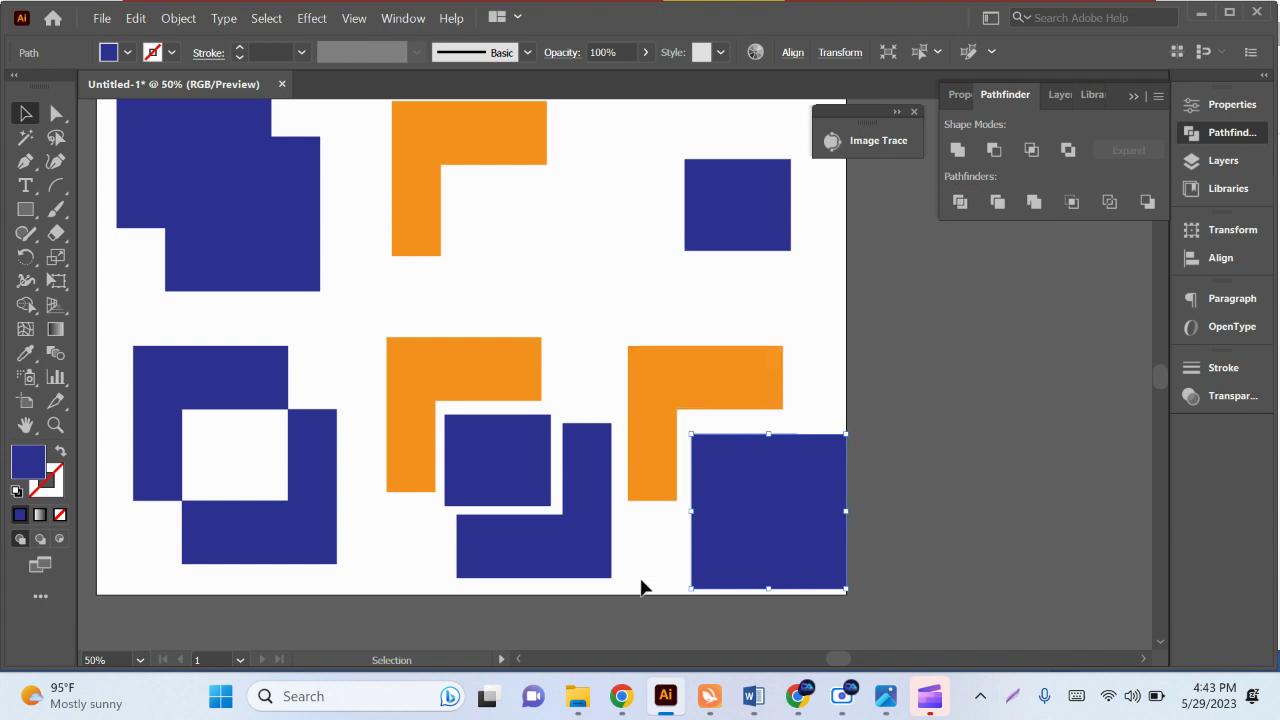
alt+scroll(636, 585, down, 3)
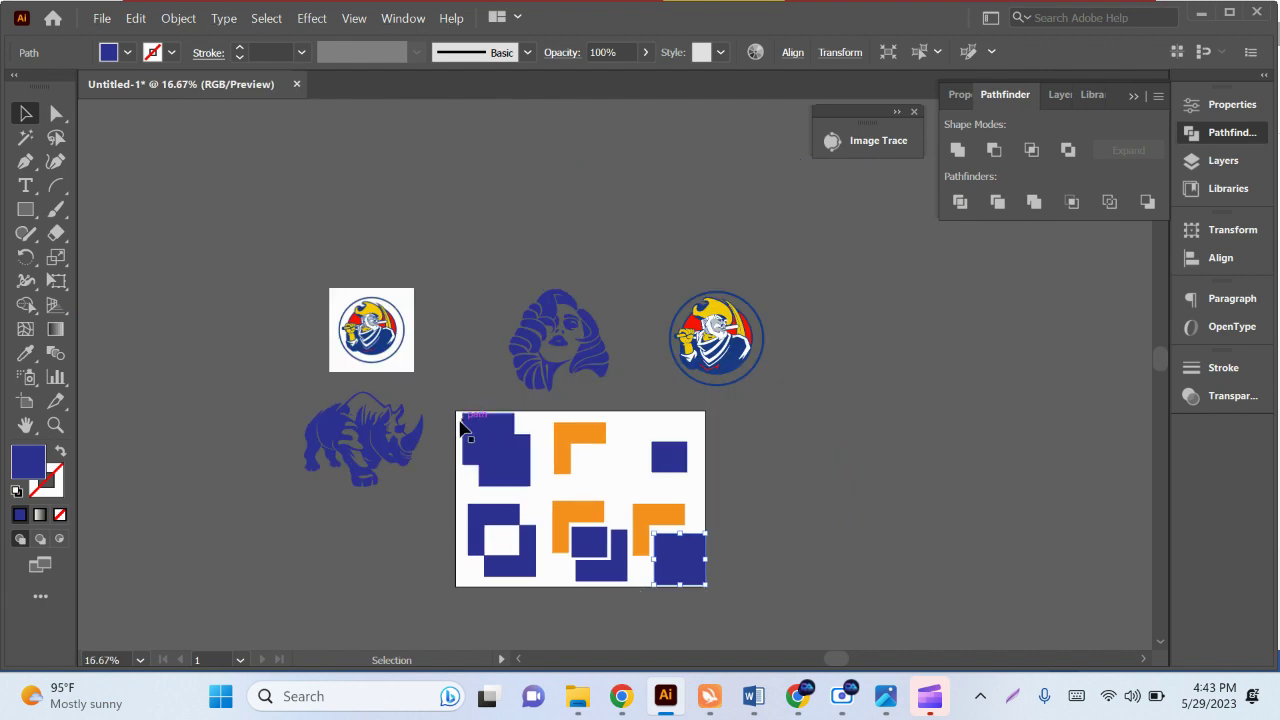
key(ctrl+a)
drag(700, 555, 1055, 540)
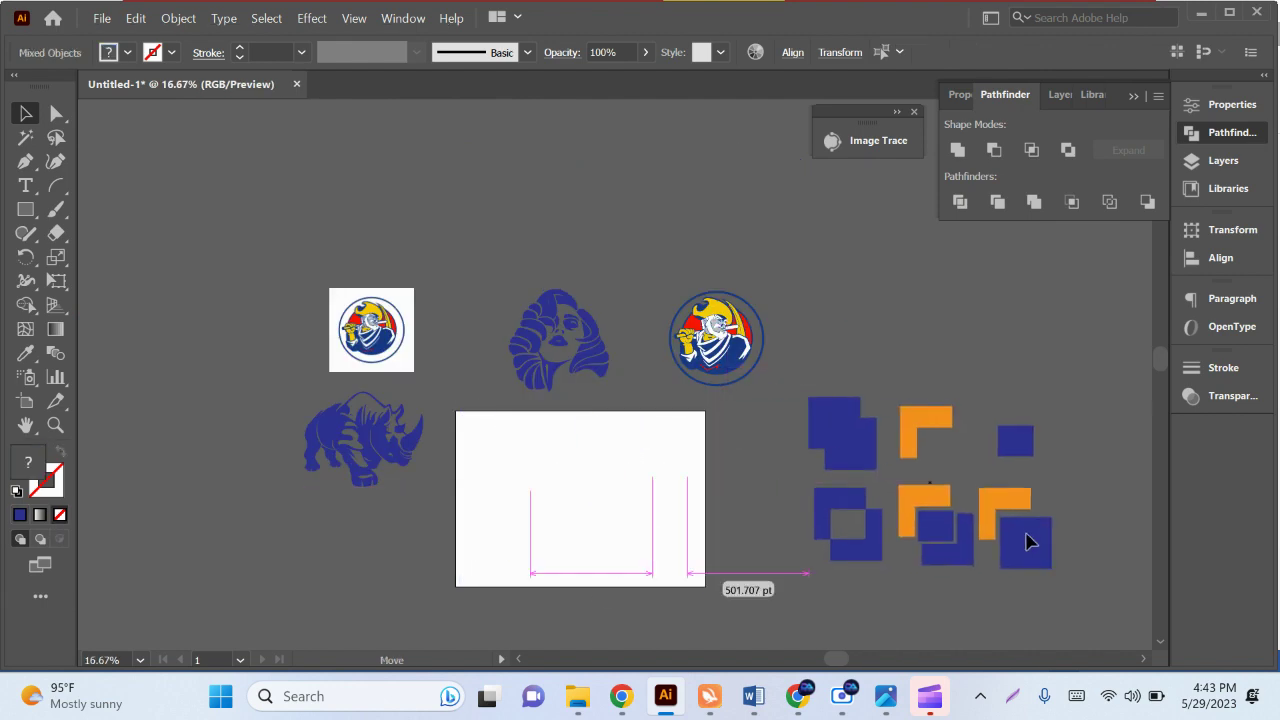
click(753, 696)
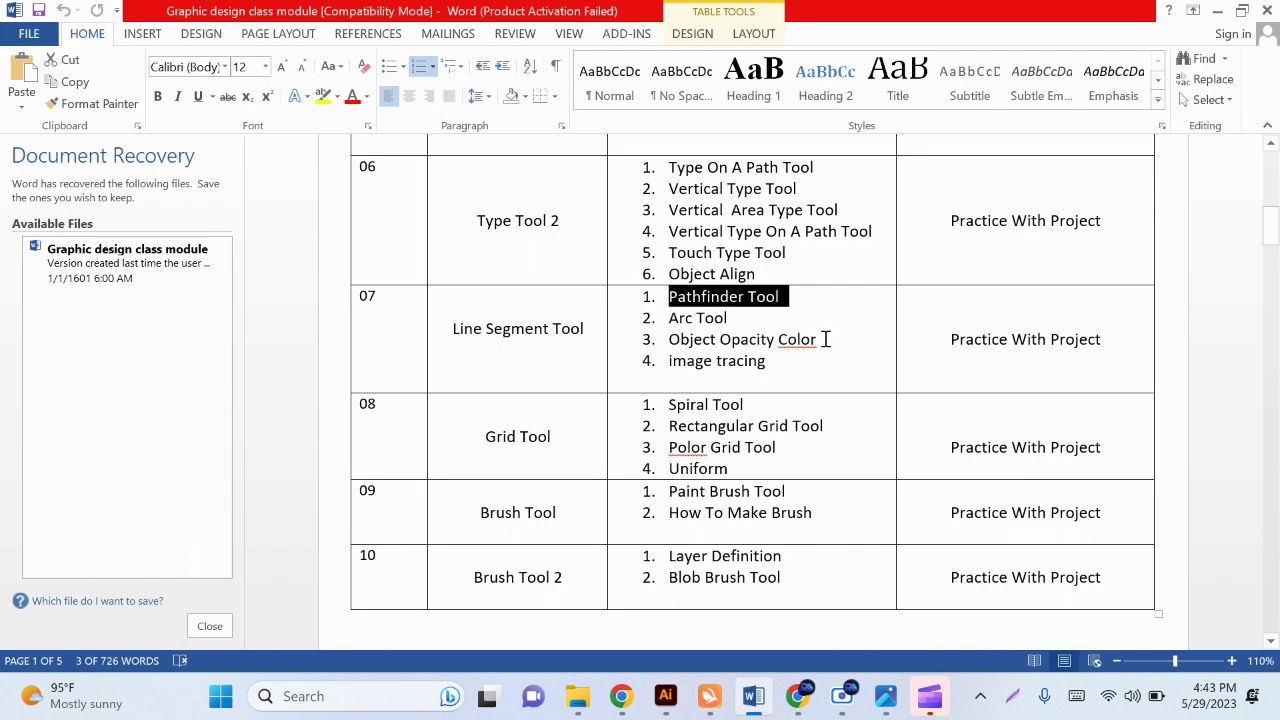
drag(820, 340, 698, 342)
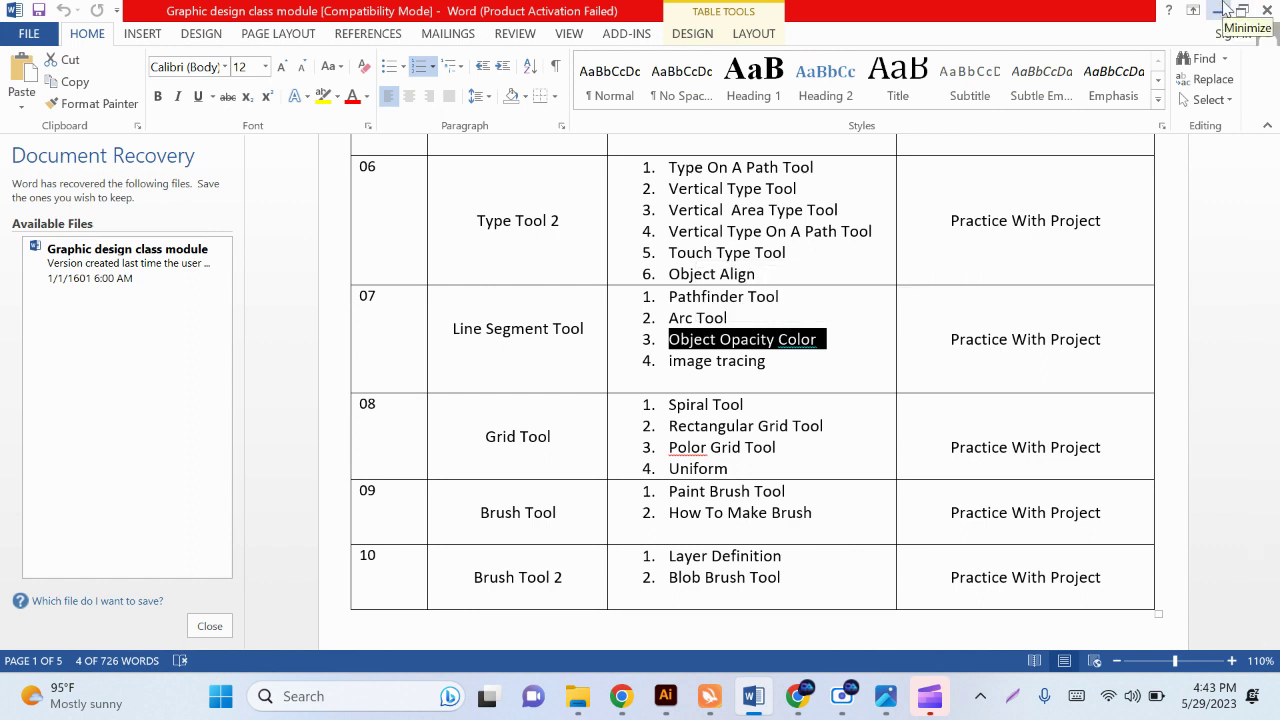
Paste the traced woman portrait onto the artboard and scale it up from a corner to fill the page.
click(1219, 10)
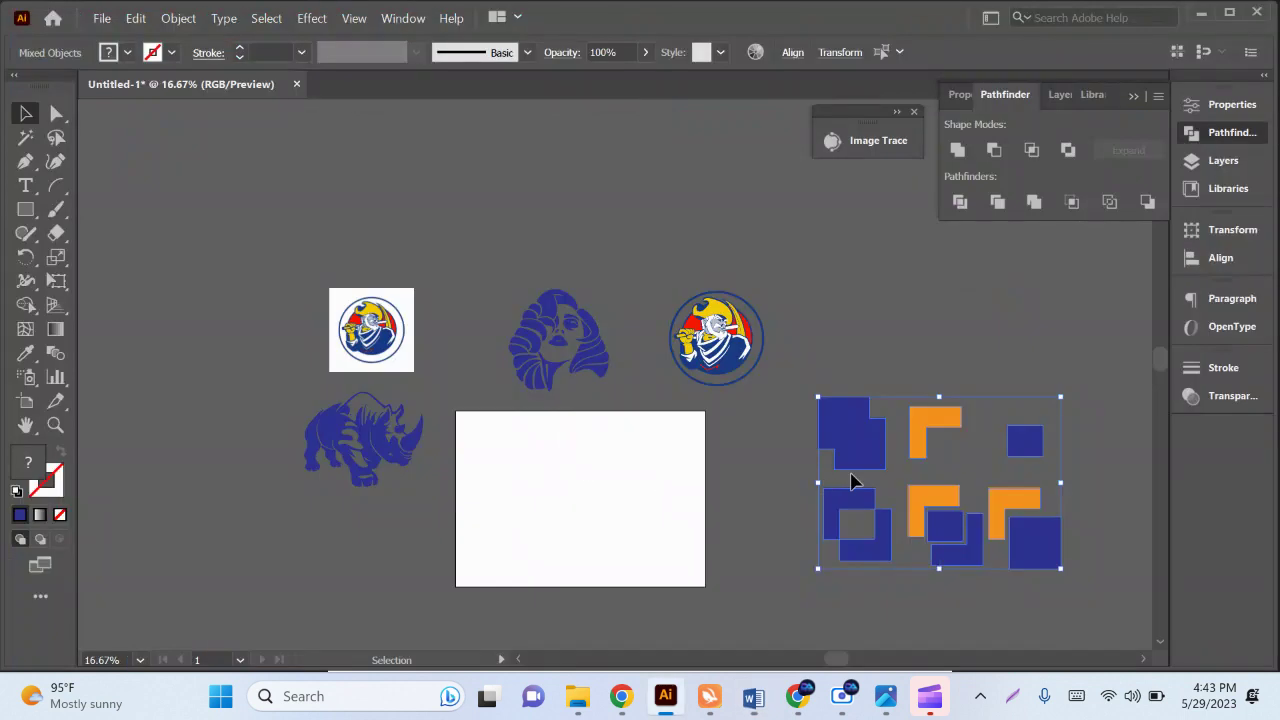
drag(591, 366, 614, 551)
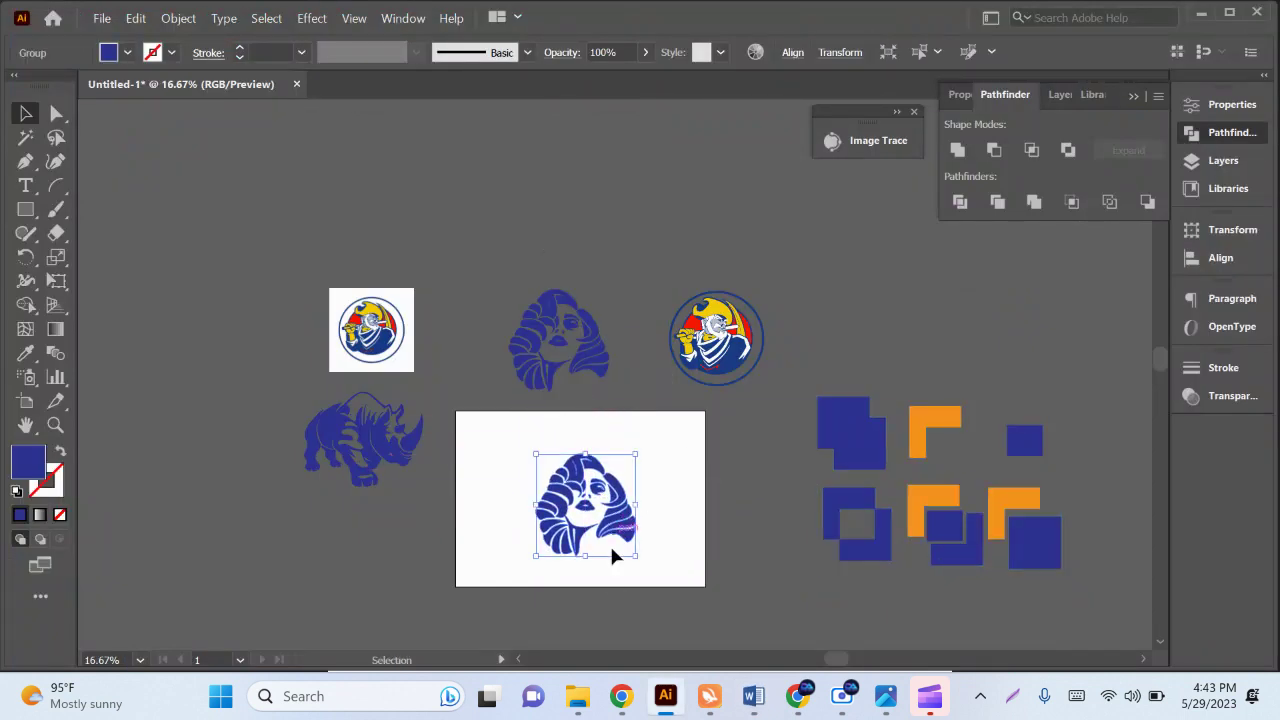
scroll(603, 580, up, 3)
click(580, 590)
click(668, 462)
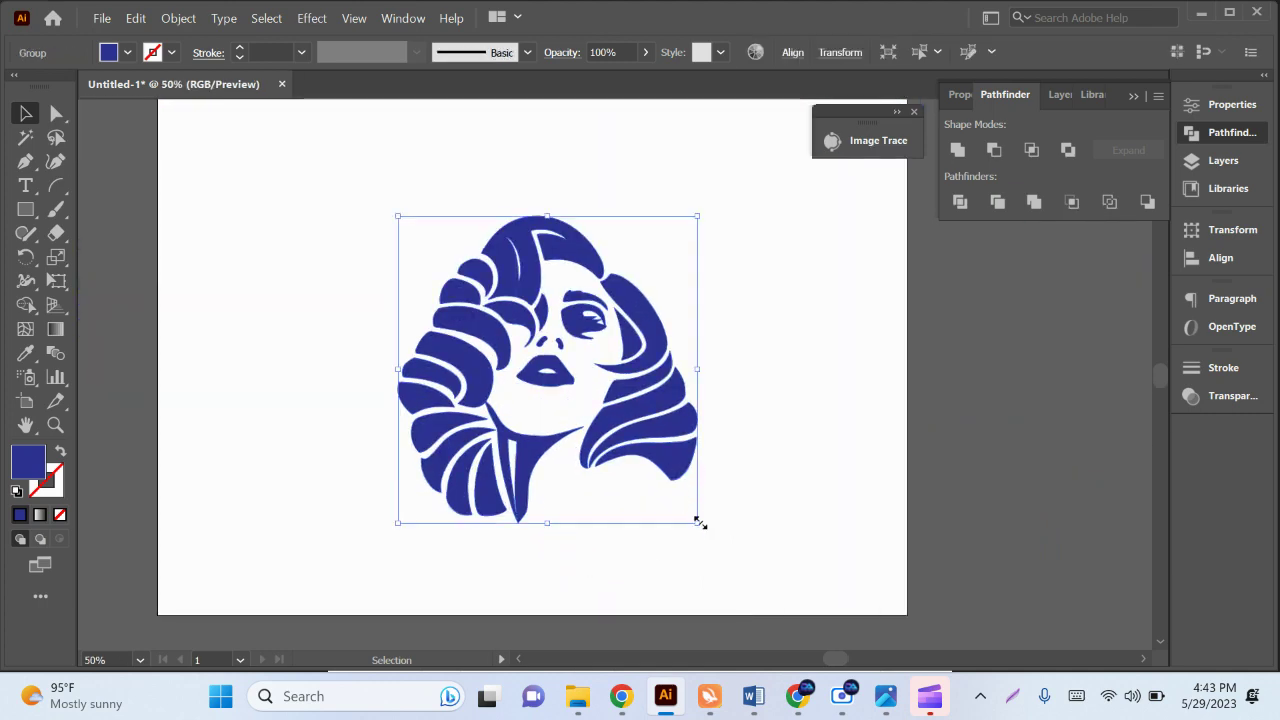
drag(699, 522, 762, 578)
drag(745, 505, 740, 489)
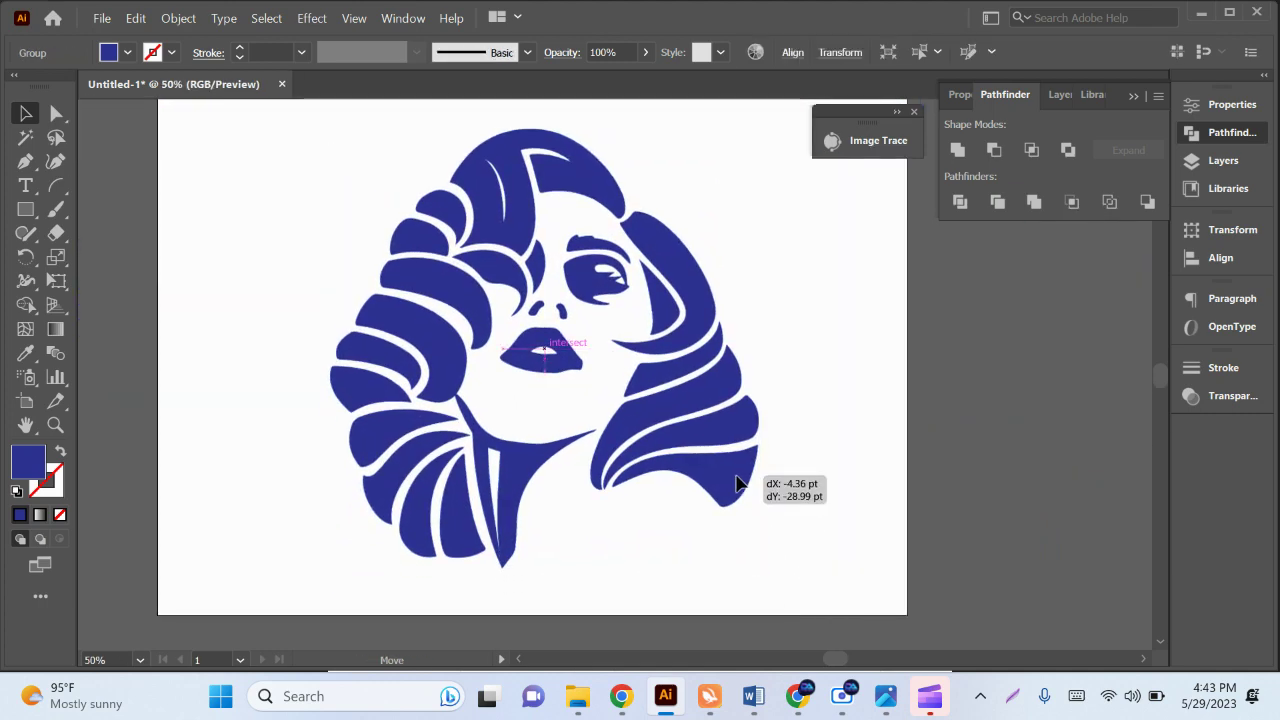
scroll(760, 517, right, 2)
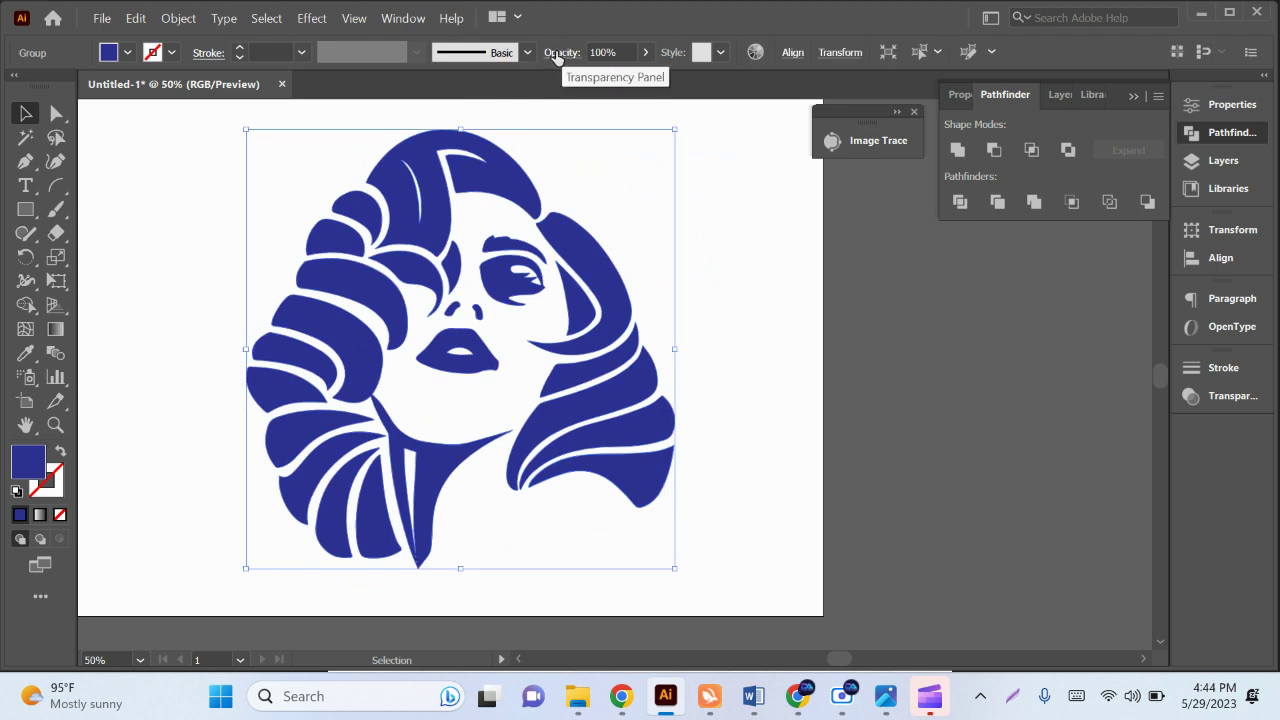
click(980, 340)
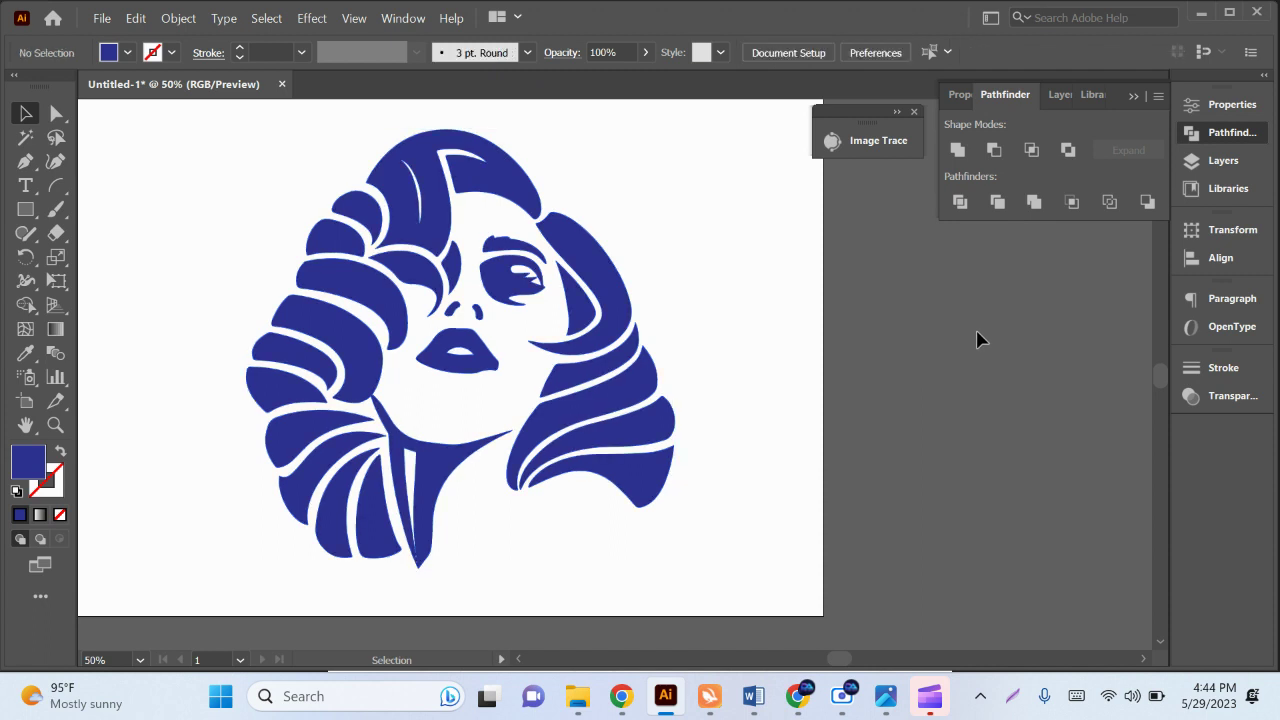
scroll(580, 185, up, 1)
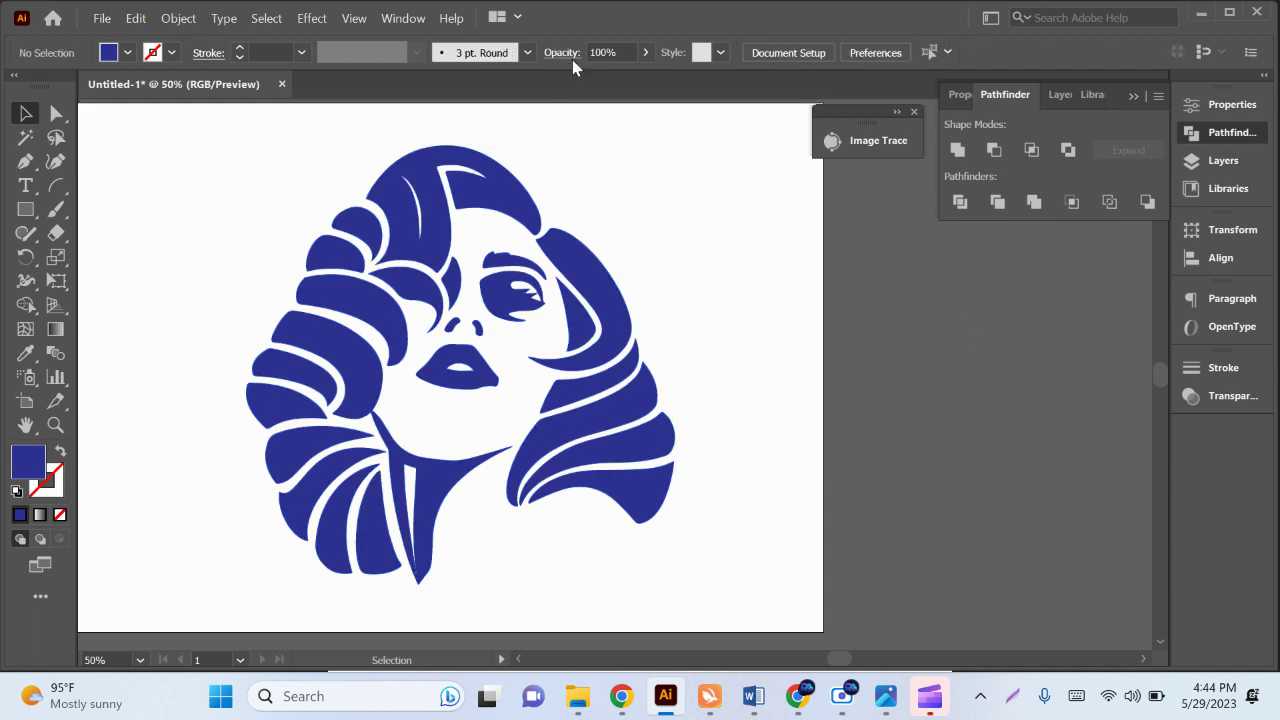
click(453, 205)
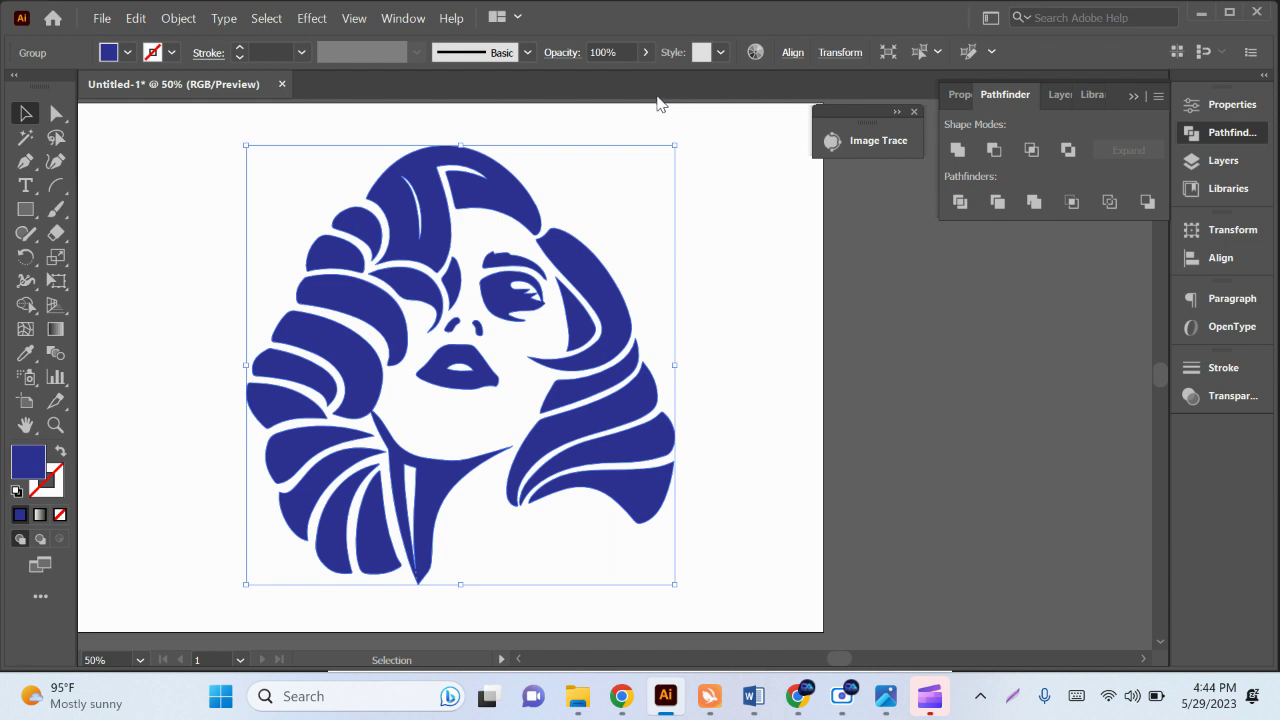
click(645, 52)
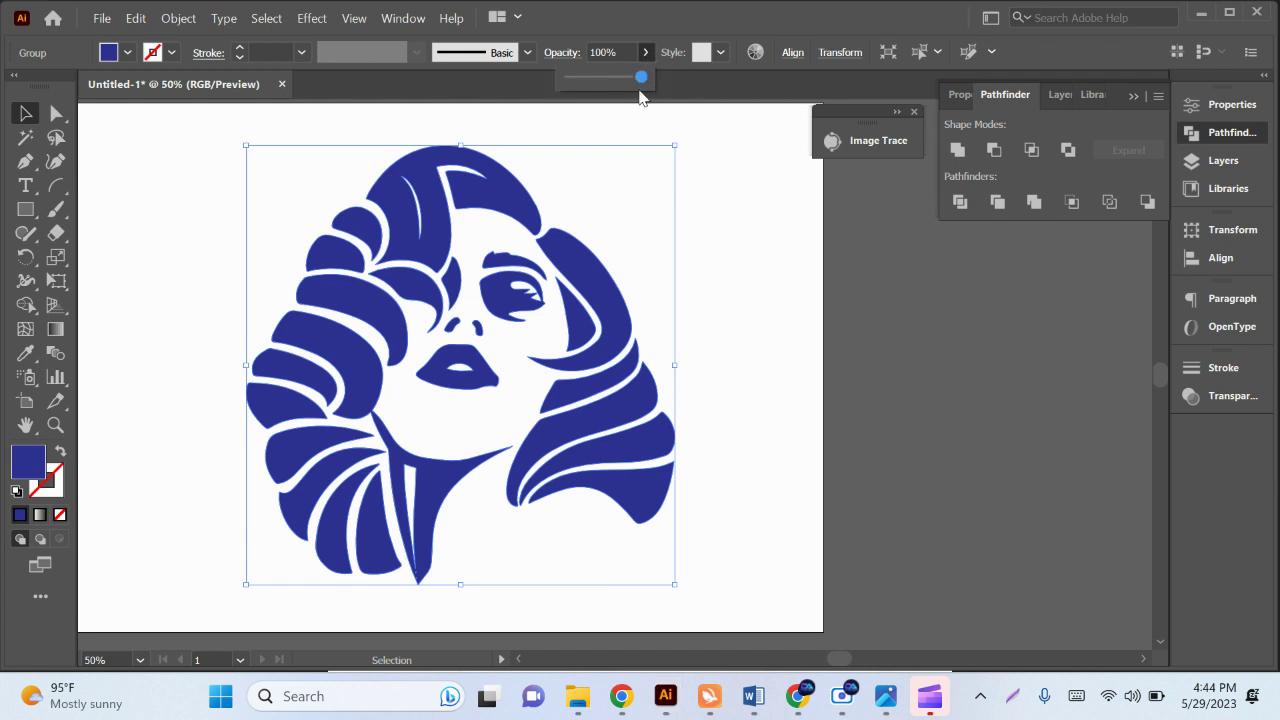
Lower the portrait's Control-bar opacity with the slider and a confirmed value until it looks pale lavender.
drag(646, 77, 571, 77)
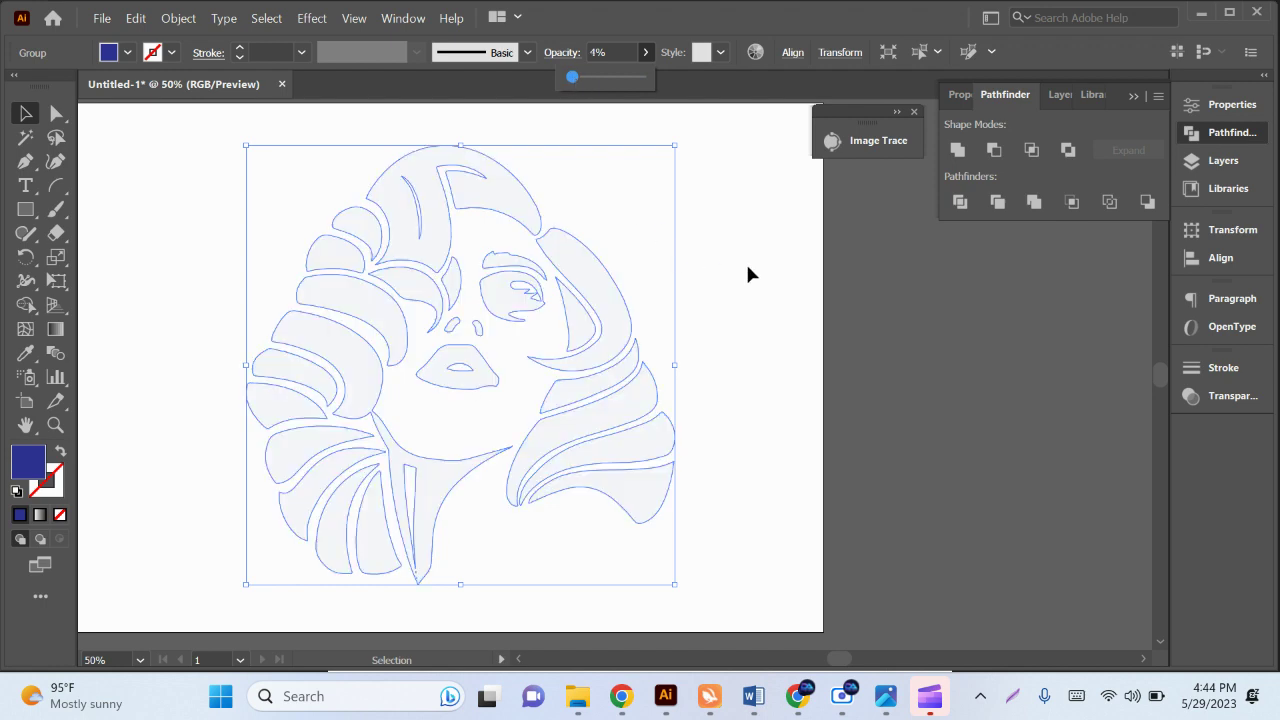
click(749, 271)
scroll(733, 349, down, 2)
scroll(823, 431, up, 1)
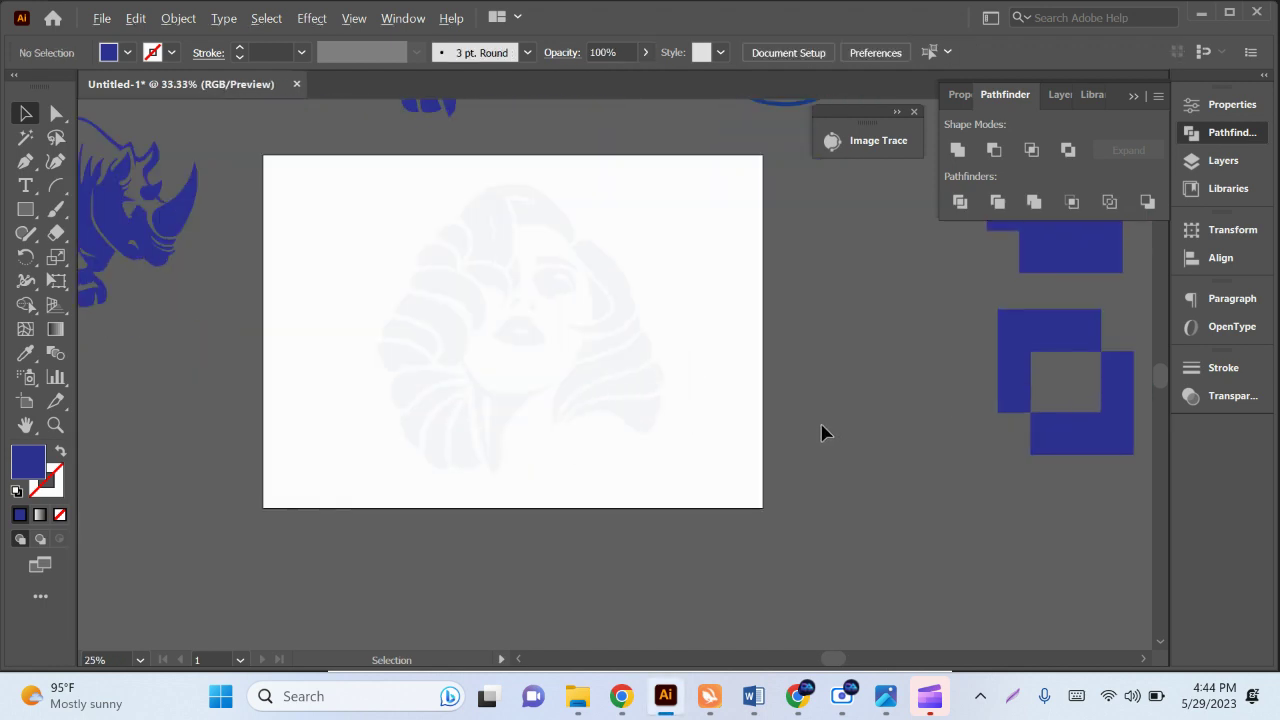
click(597, 269)
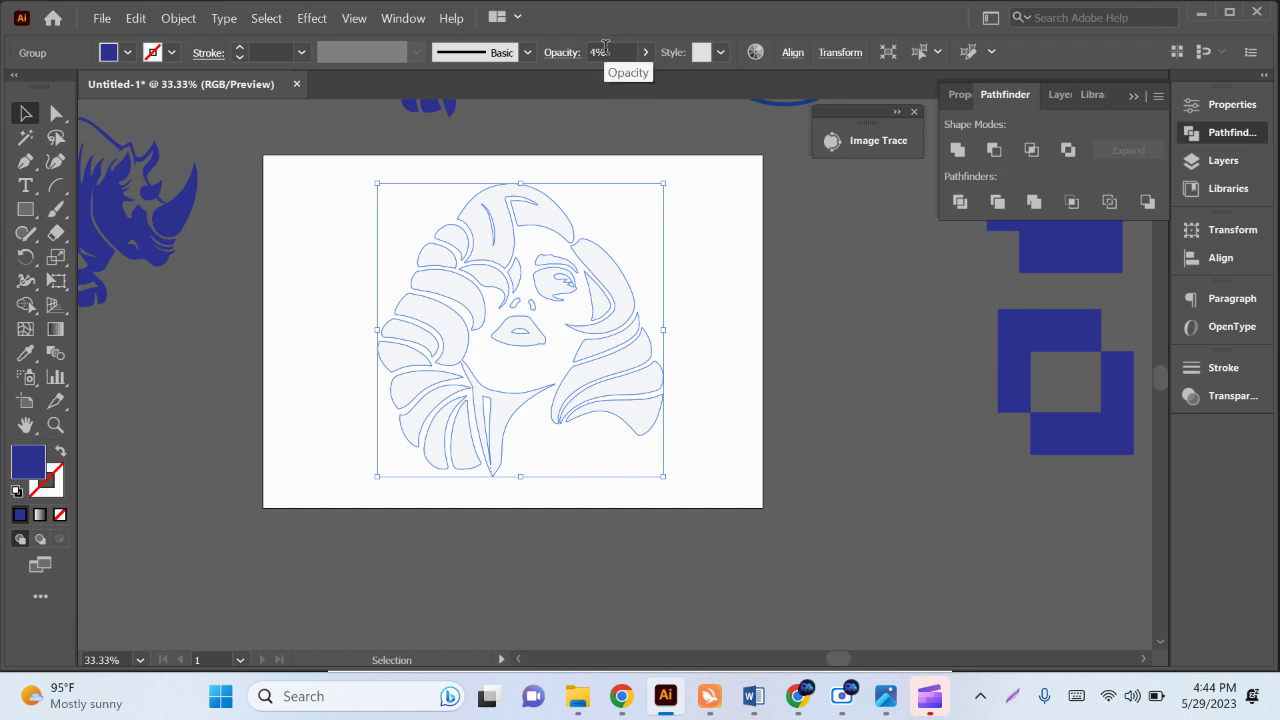
click(797, 310)
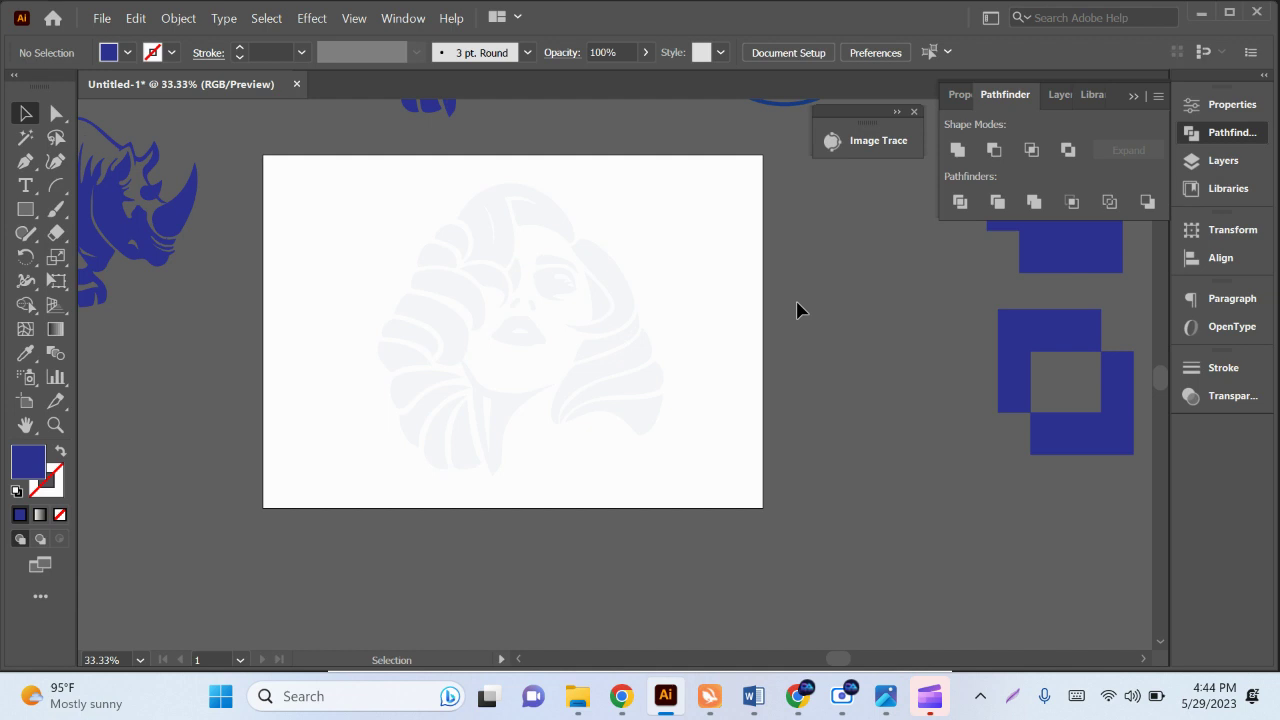
click(651, 354)
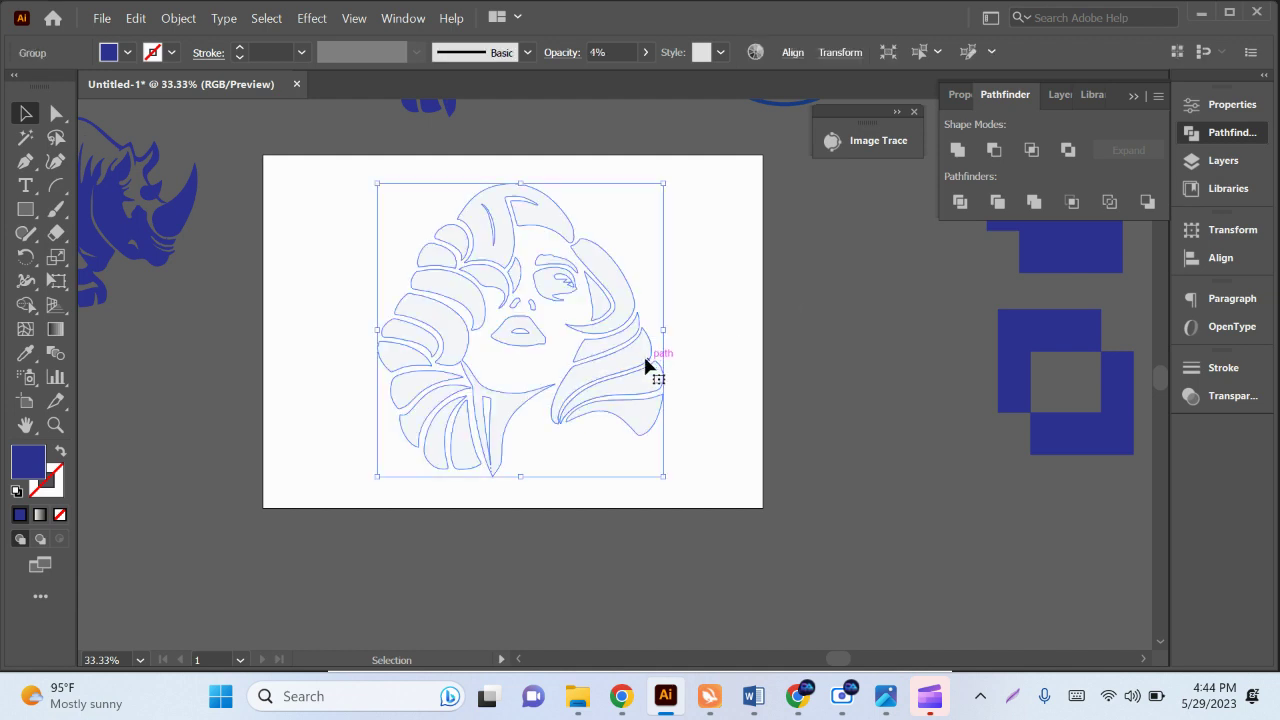
click(621, 44)
key(Return)
click(817, 457)
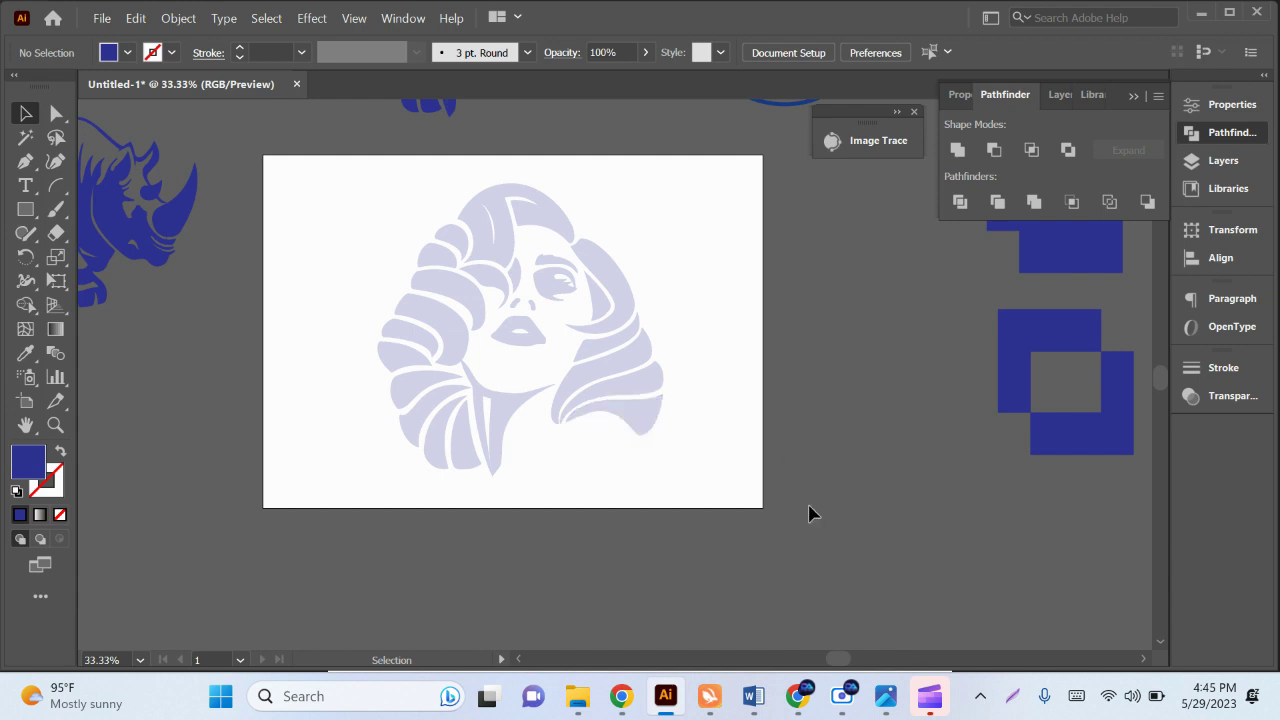
Preview the nearly invisible portrait by selecting and deselecting it.
click(638, 340)
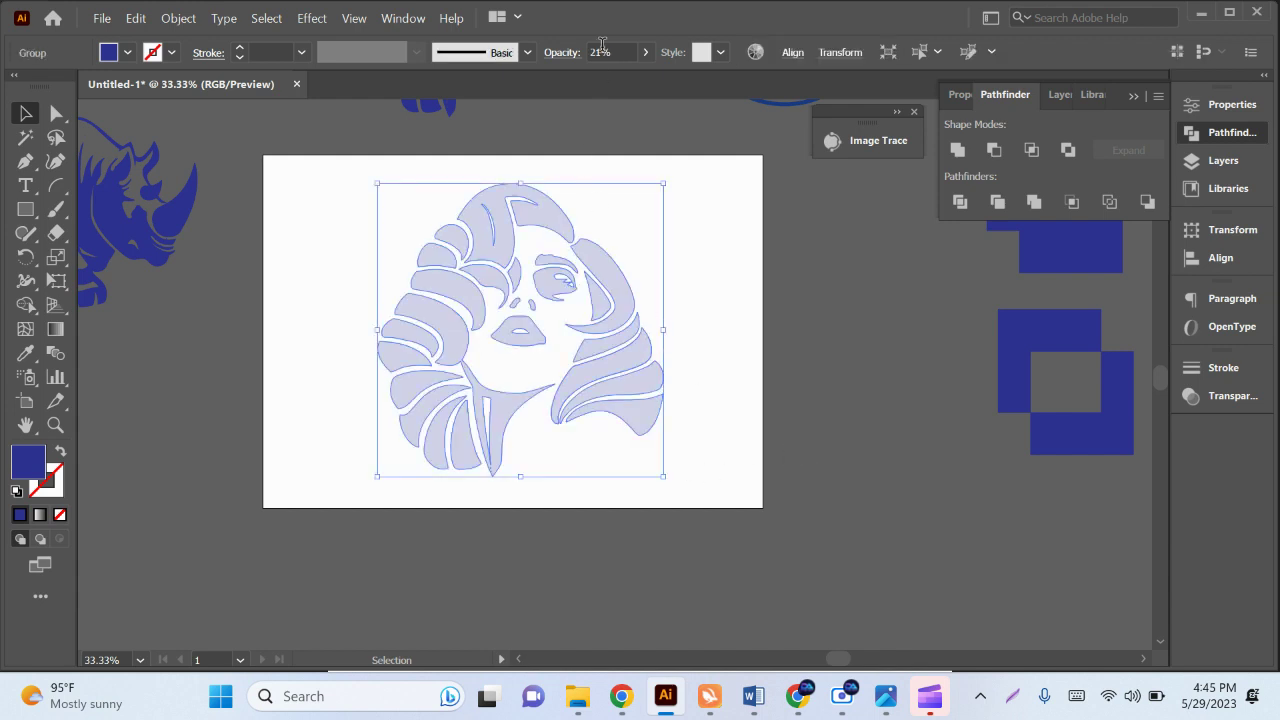
scroll(602, 52, down, 5)
scroll(605, 52, down, 5)
click(777, 334)
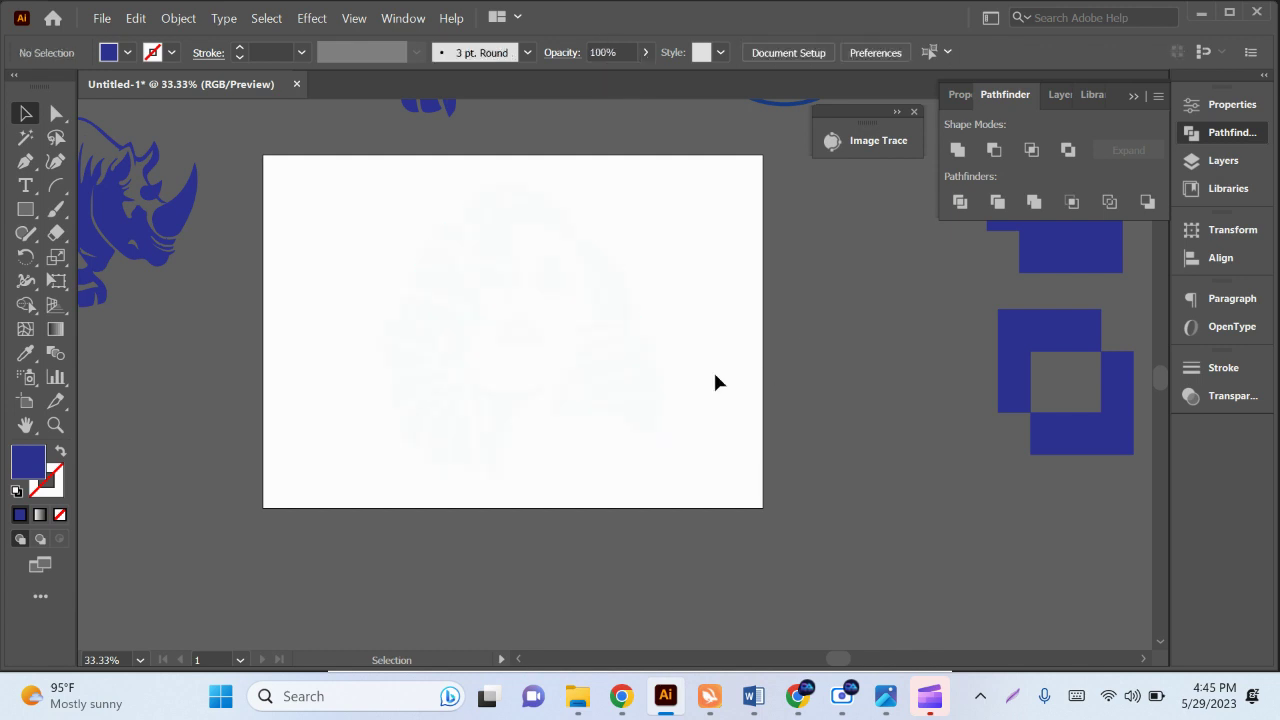
click(568, 250)
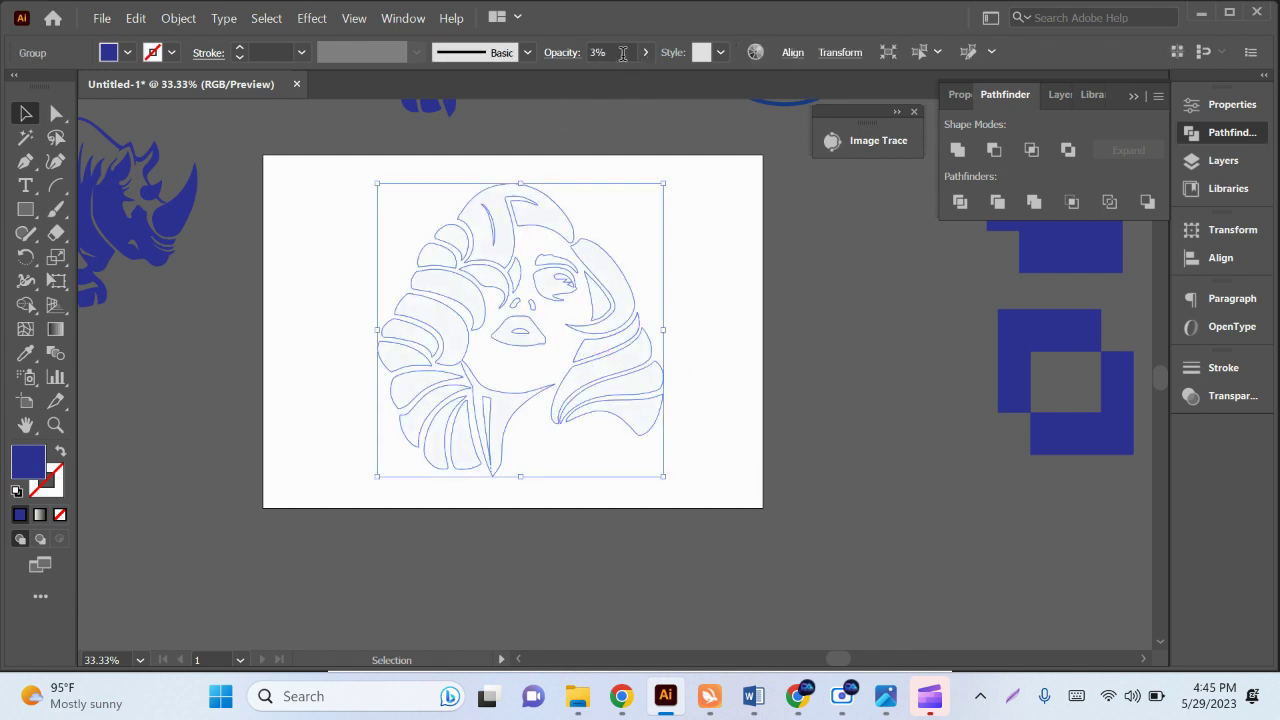
click(720, 200)
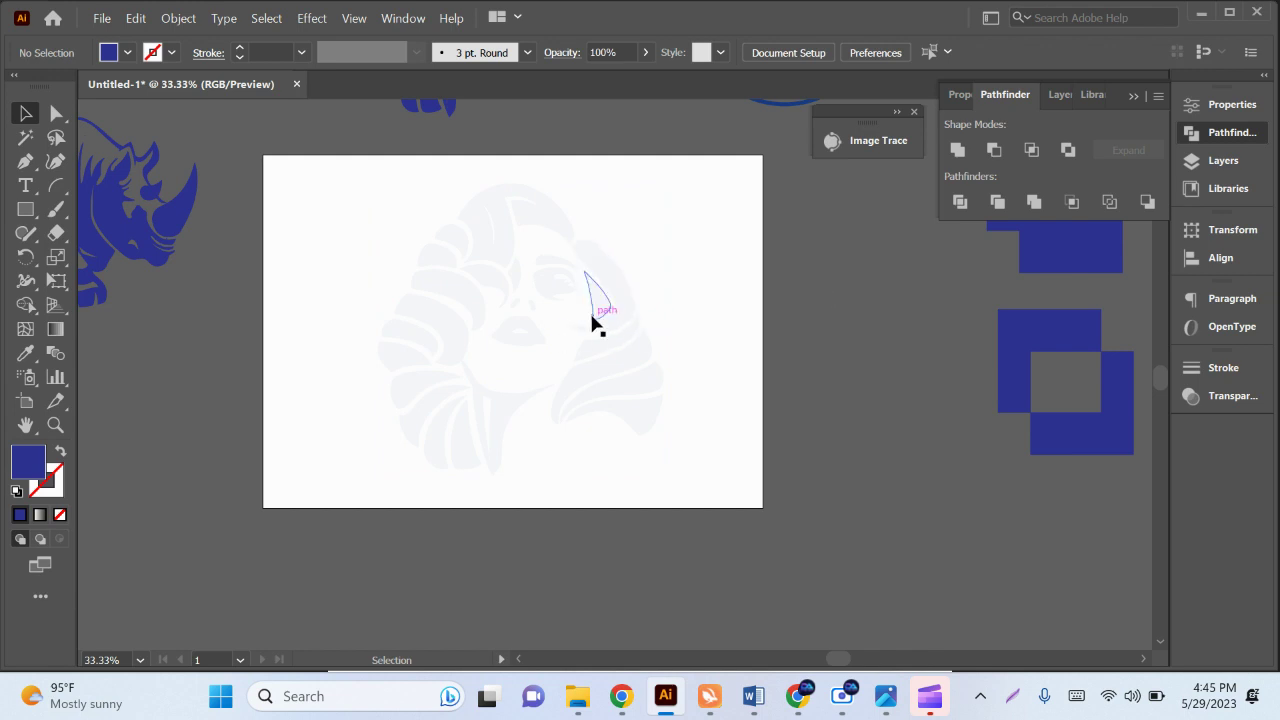
Reset the portrait to full opacity, then fade it back down to about 6%.
click(591, 323)
click(645, 51)
drag(572, 78, 662, 79)
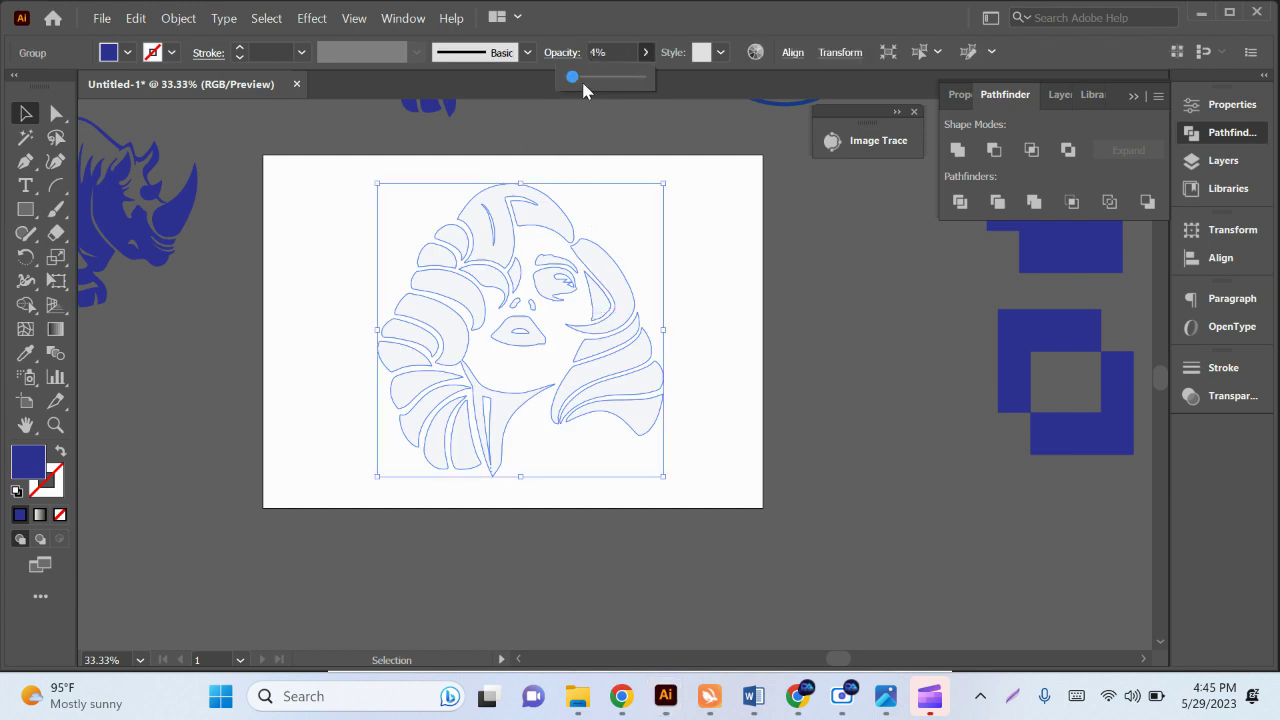
click(810, 417)
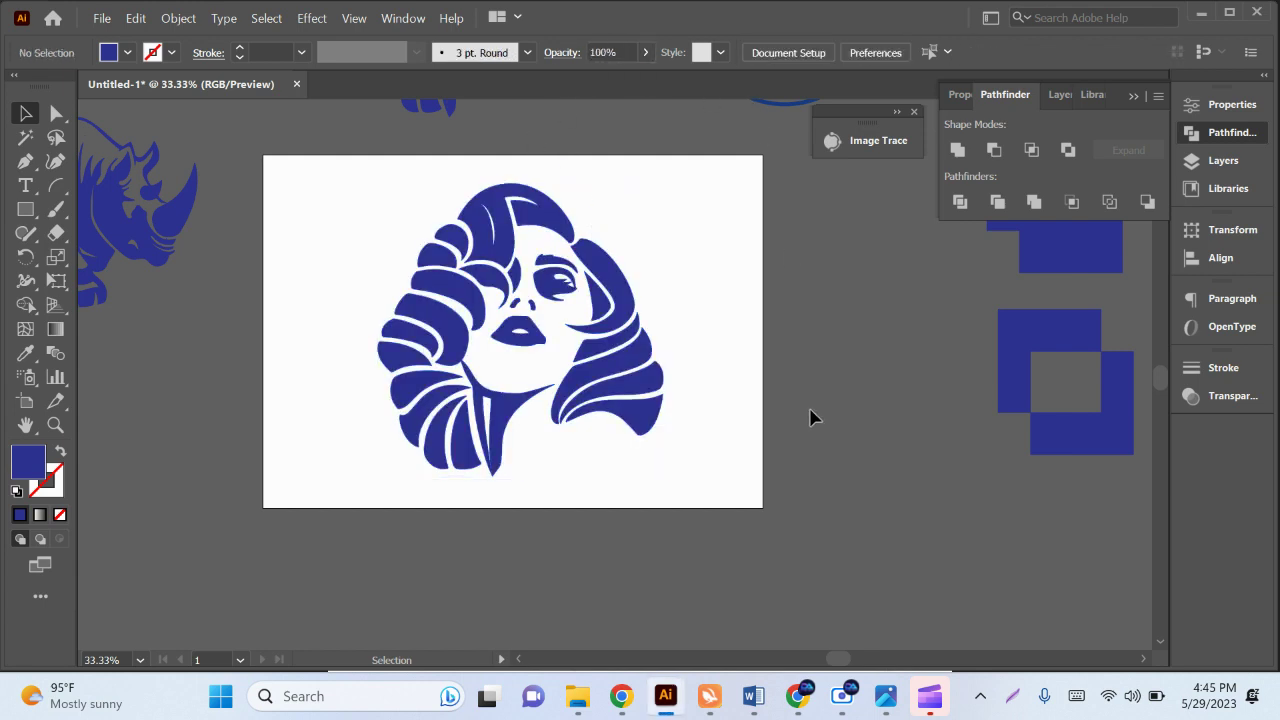
click(492, 437)
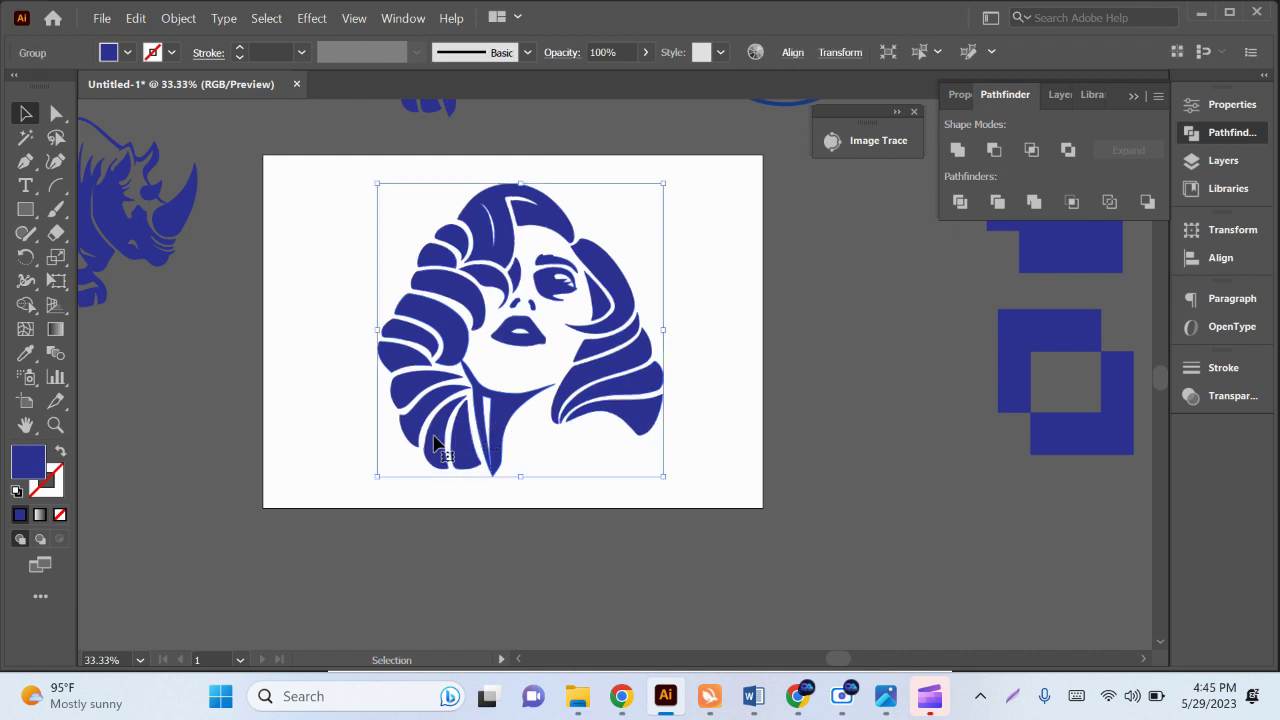
click(645, 52)
drag(645, 76, 575, 84)
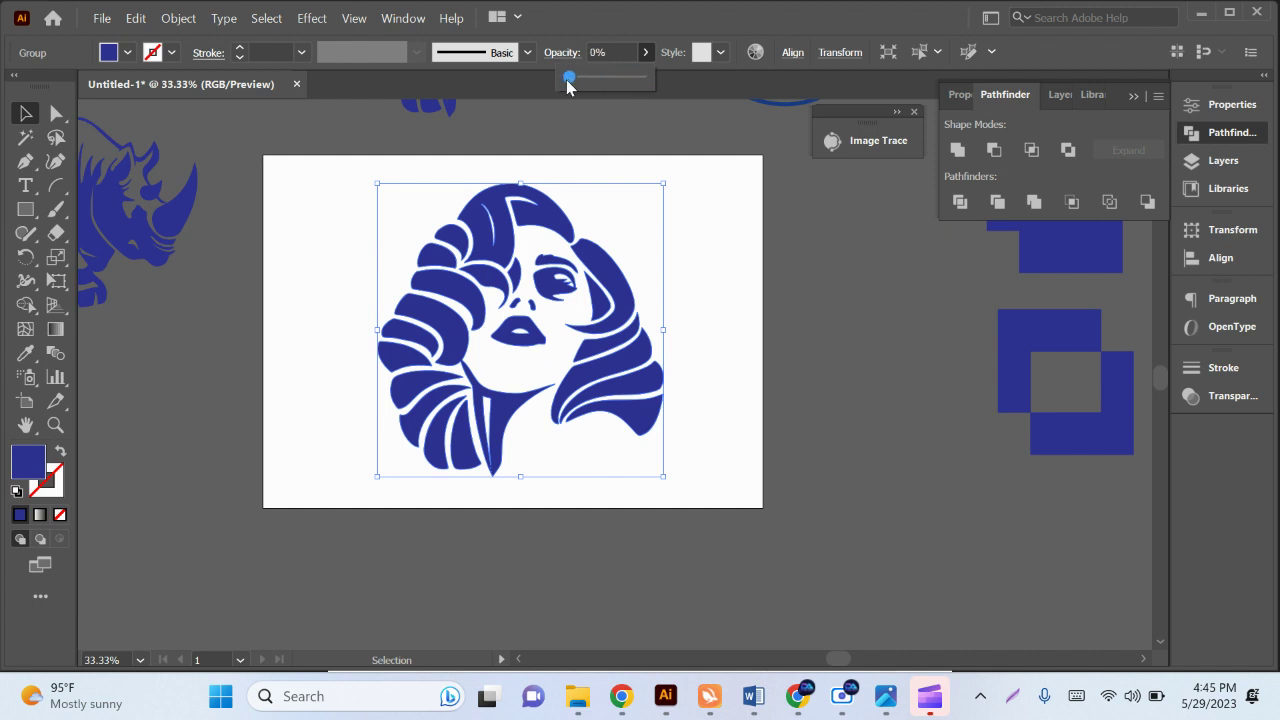
click(710, 258)
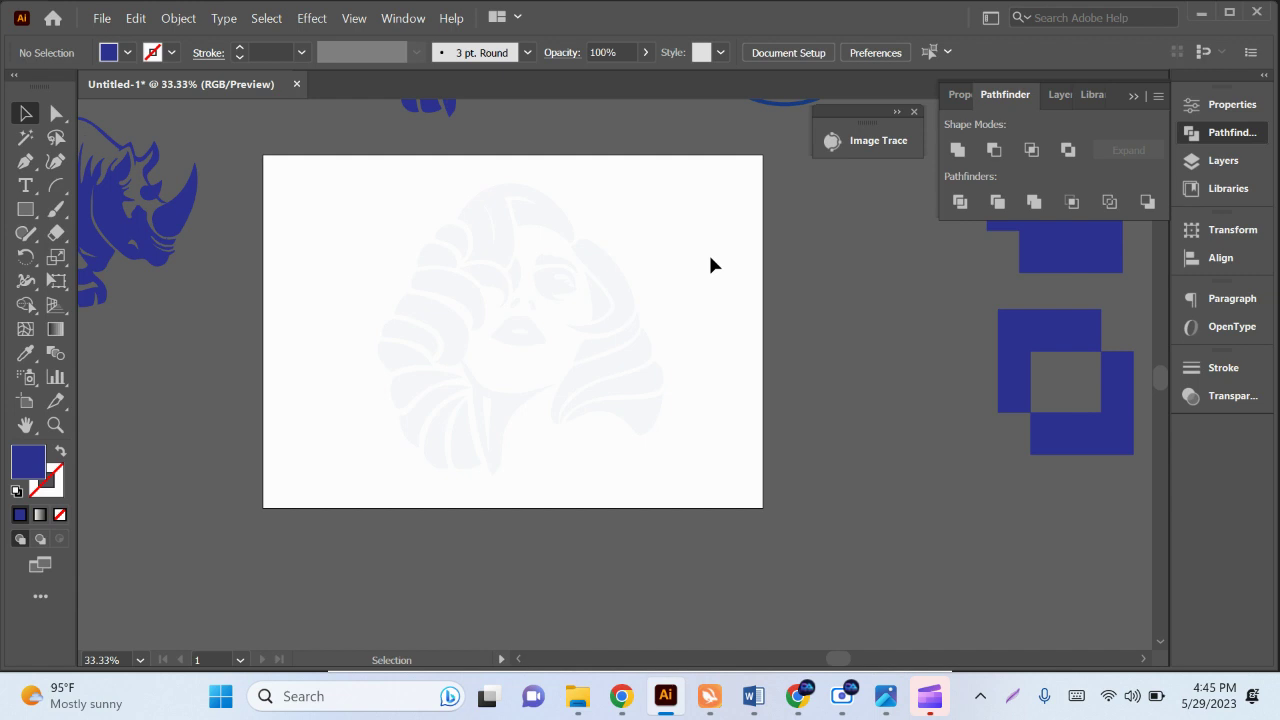
Change the faint portrait's fill to red, then bring up the screen recorder window.
click(456, 270)
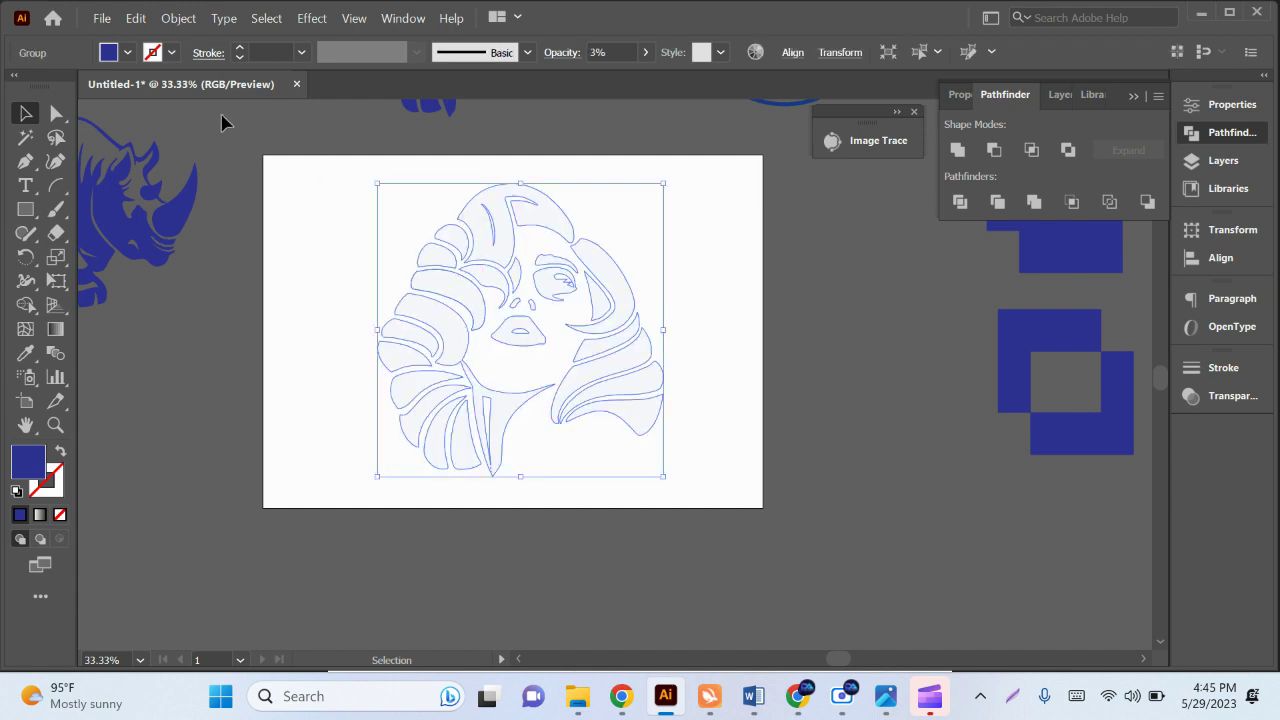
click(127, 53)
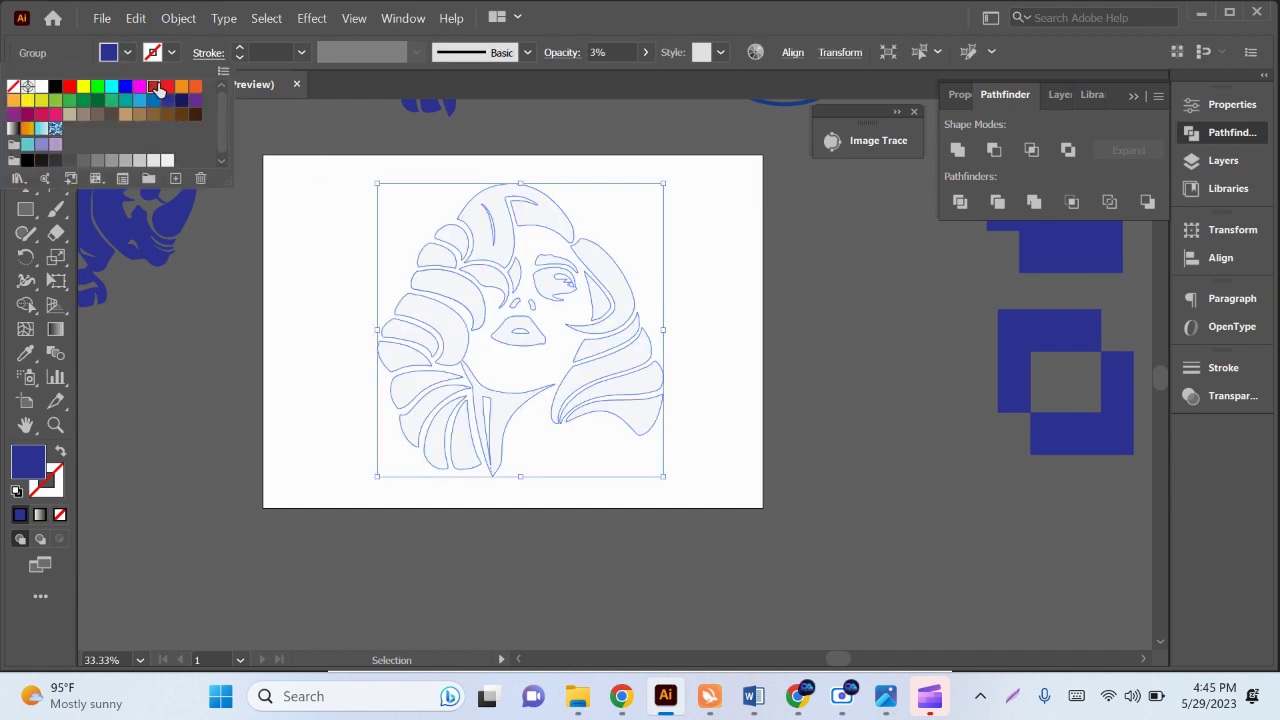
click(153, 86)
click(797, 381)
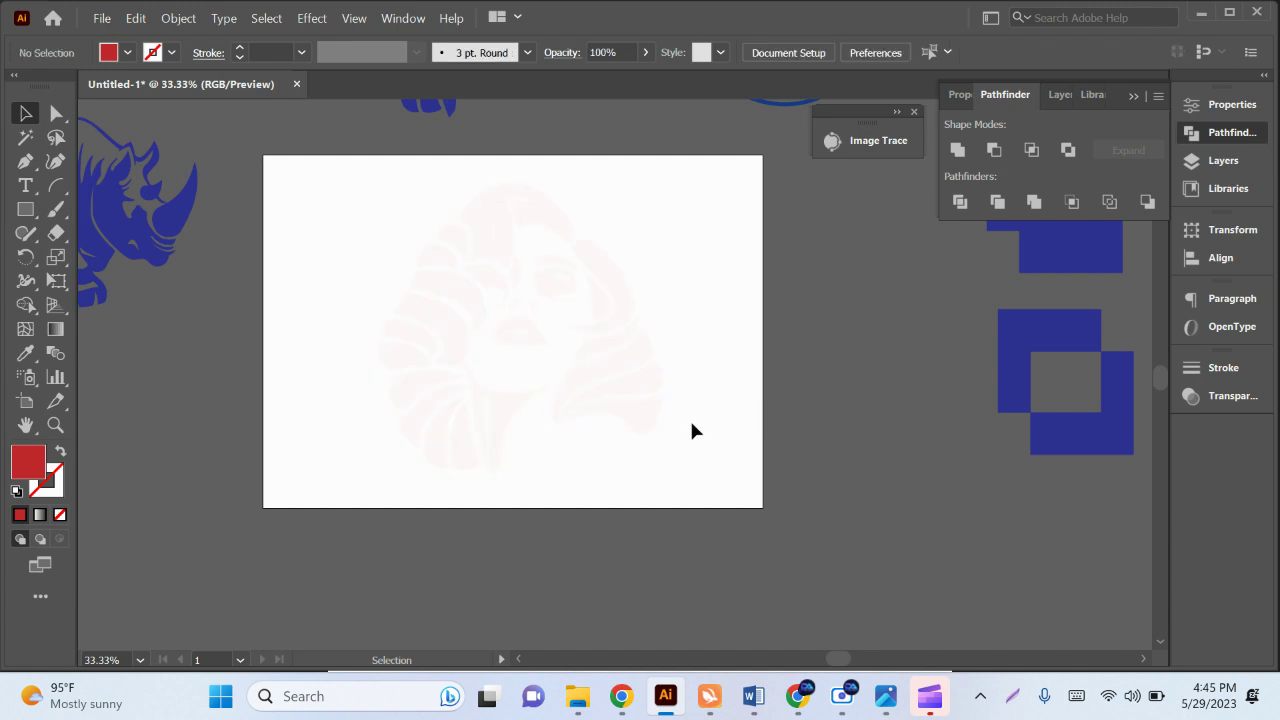
click(620, 380)
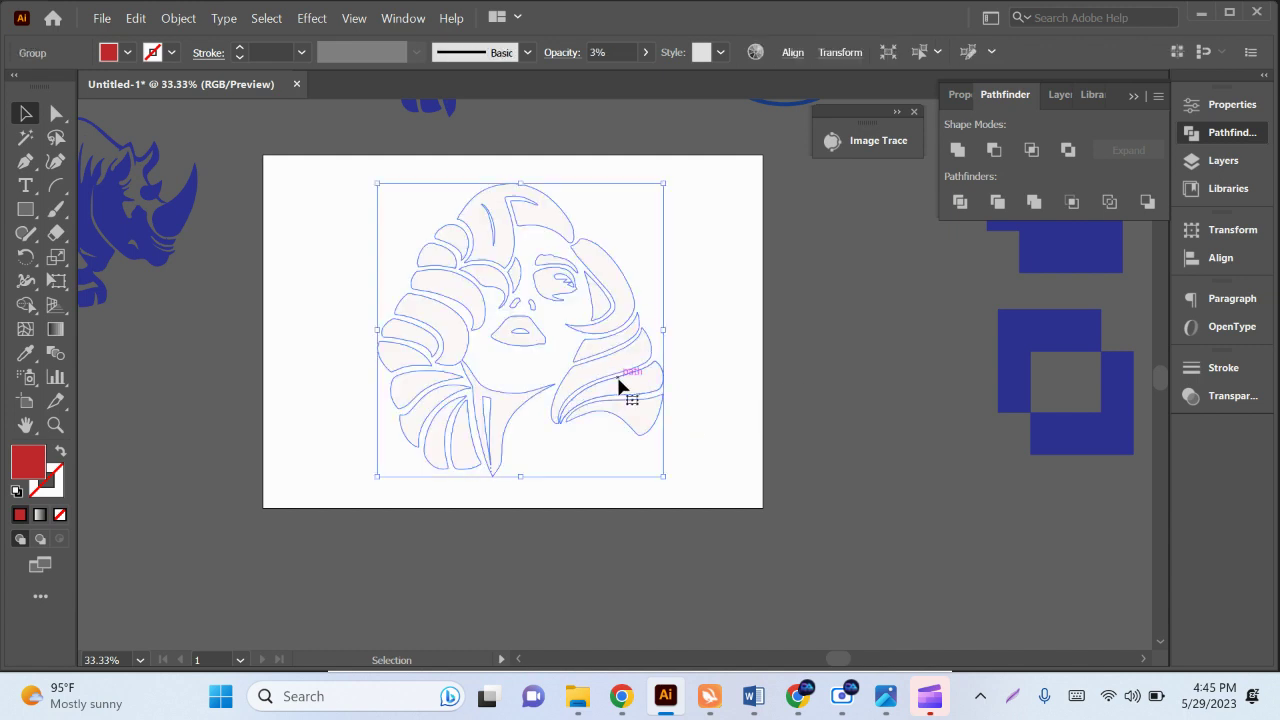
click(786, 331)
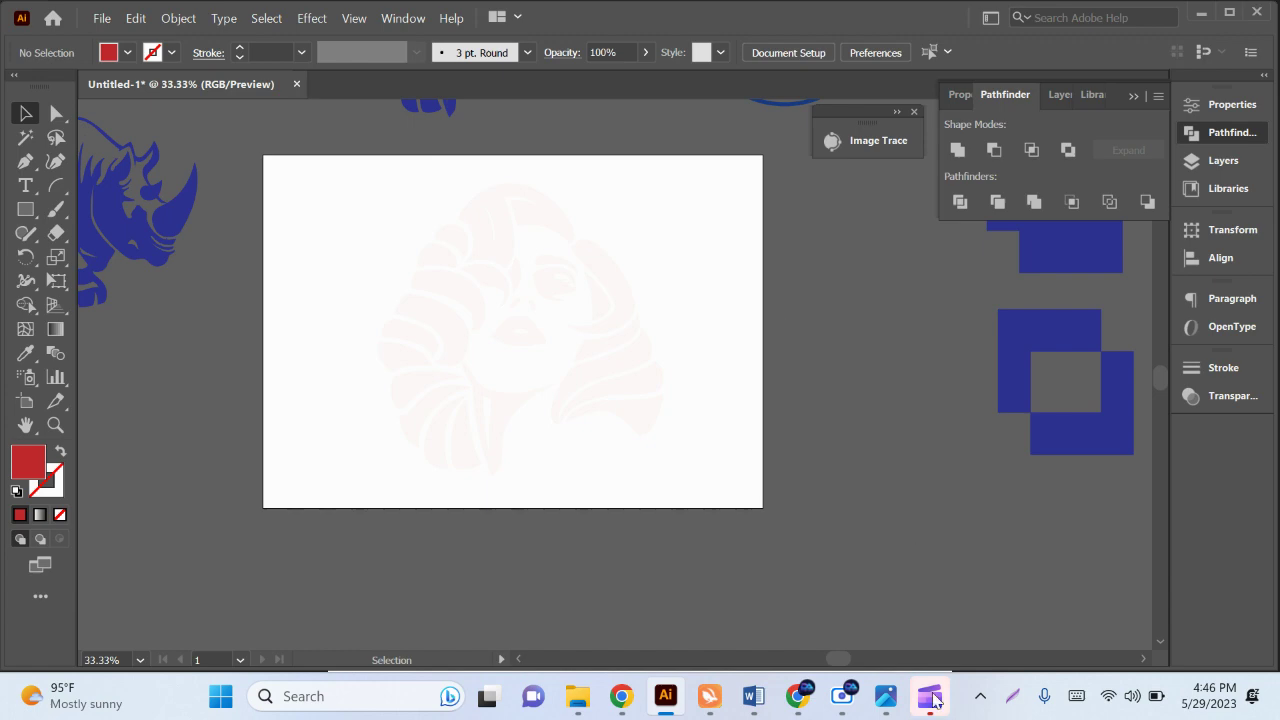
click(843, 705)
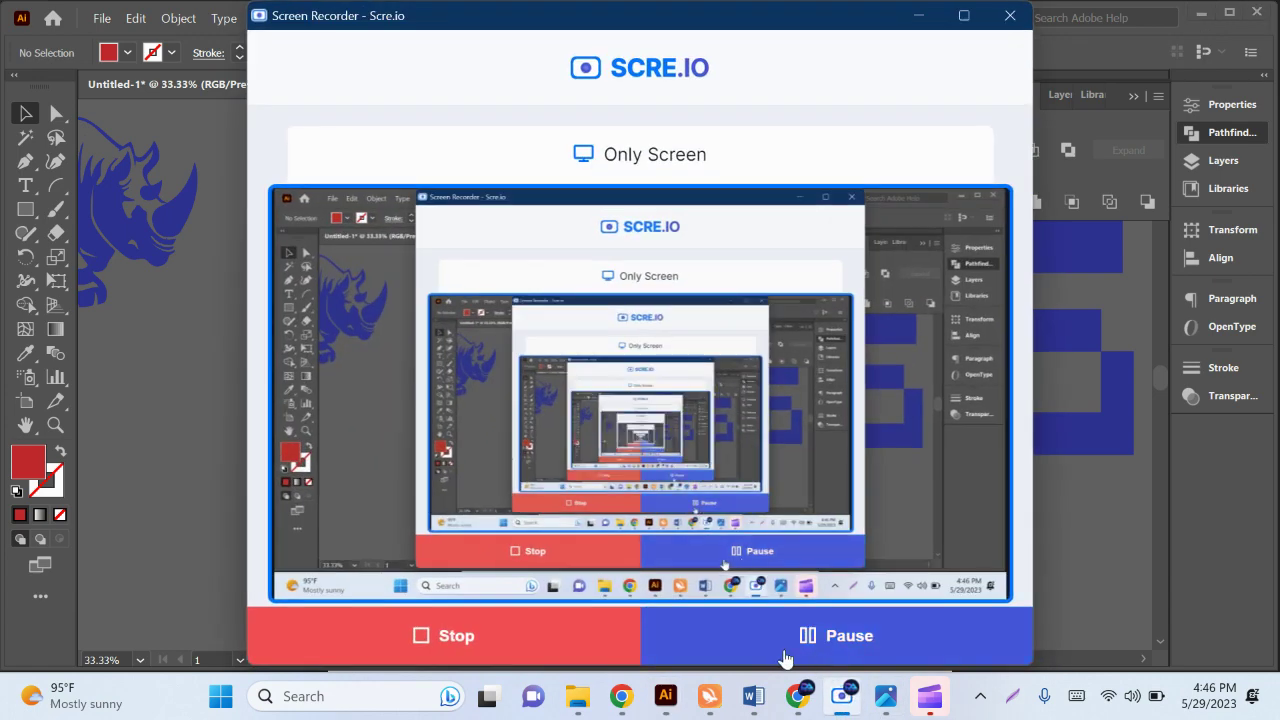